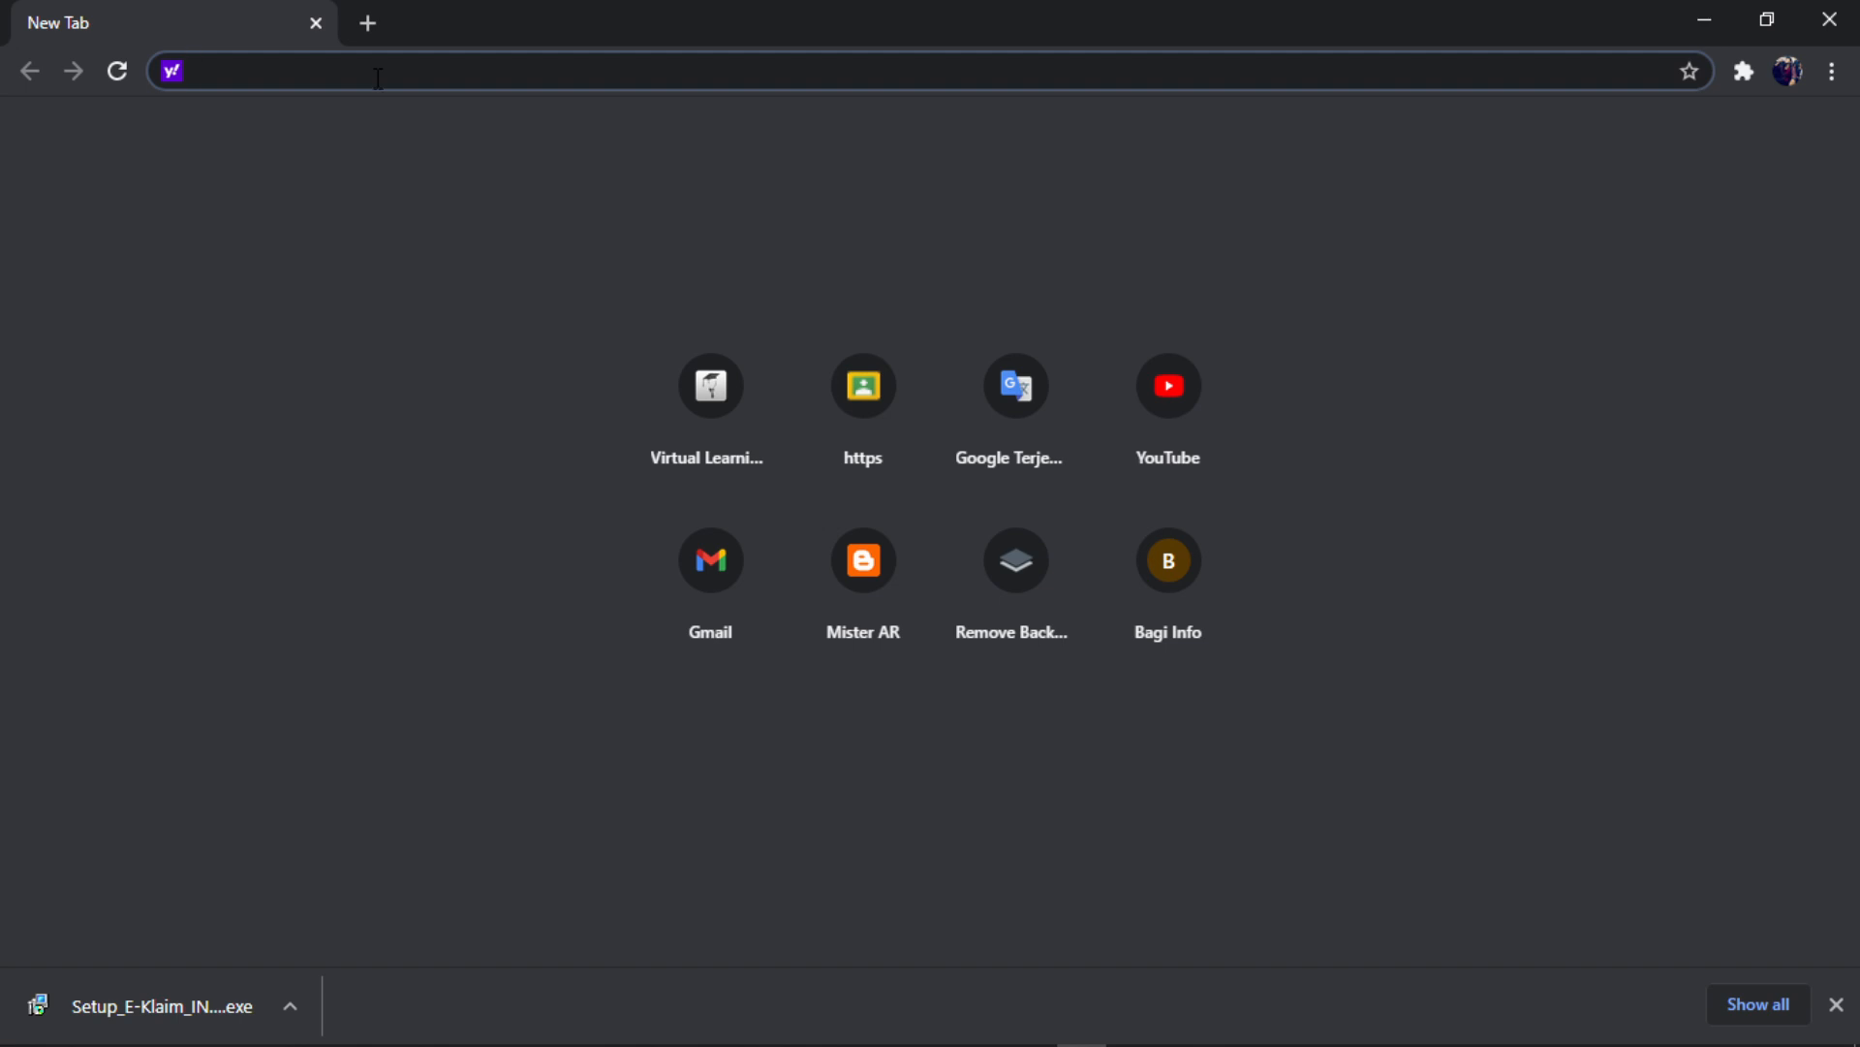
# - Search 'Ina CBG' from Chrome's address bar to get Yahoo results
pyautogui.write('Ina CBG')
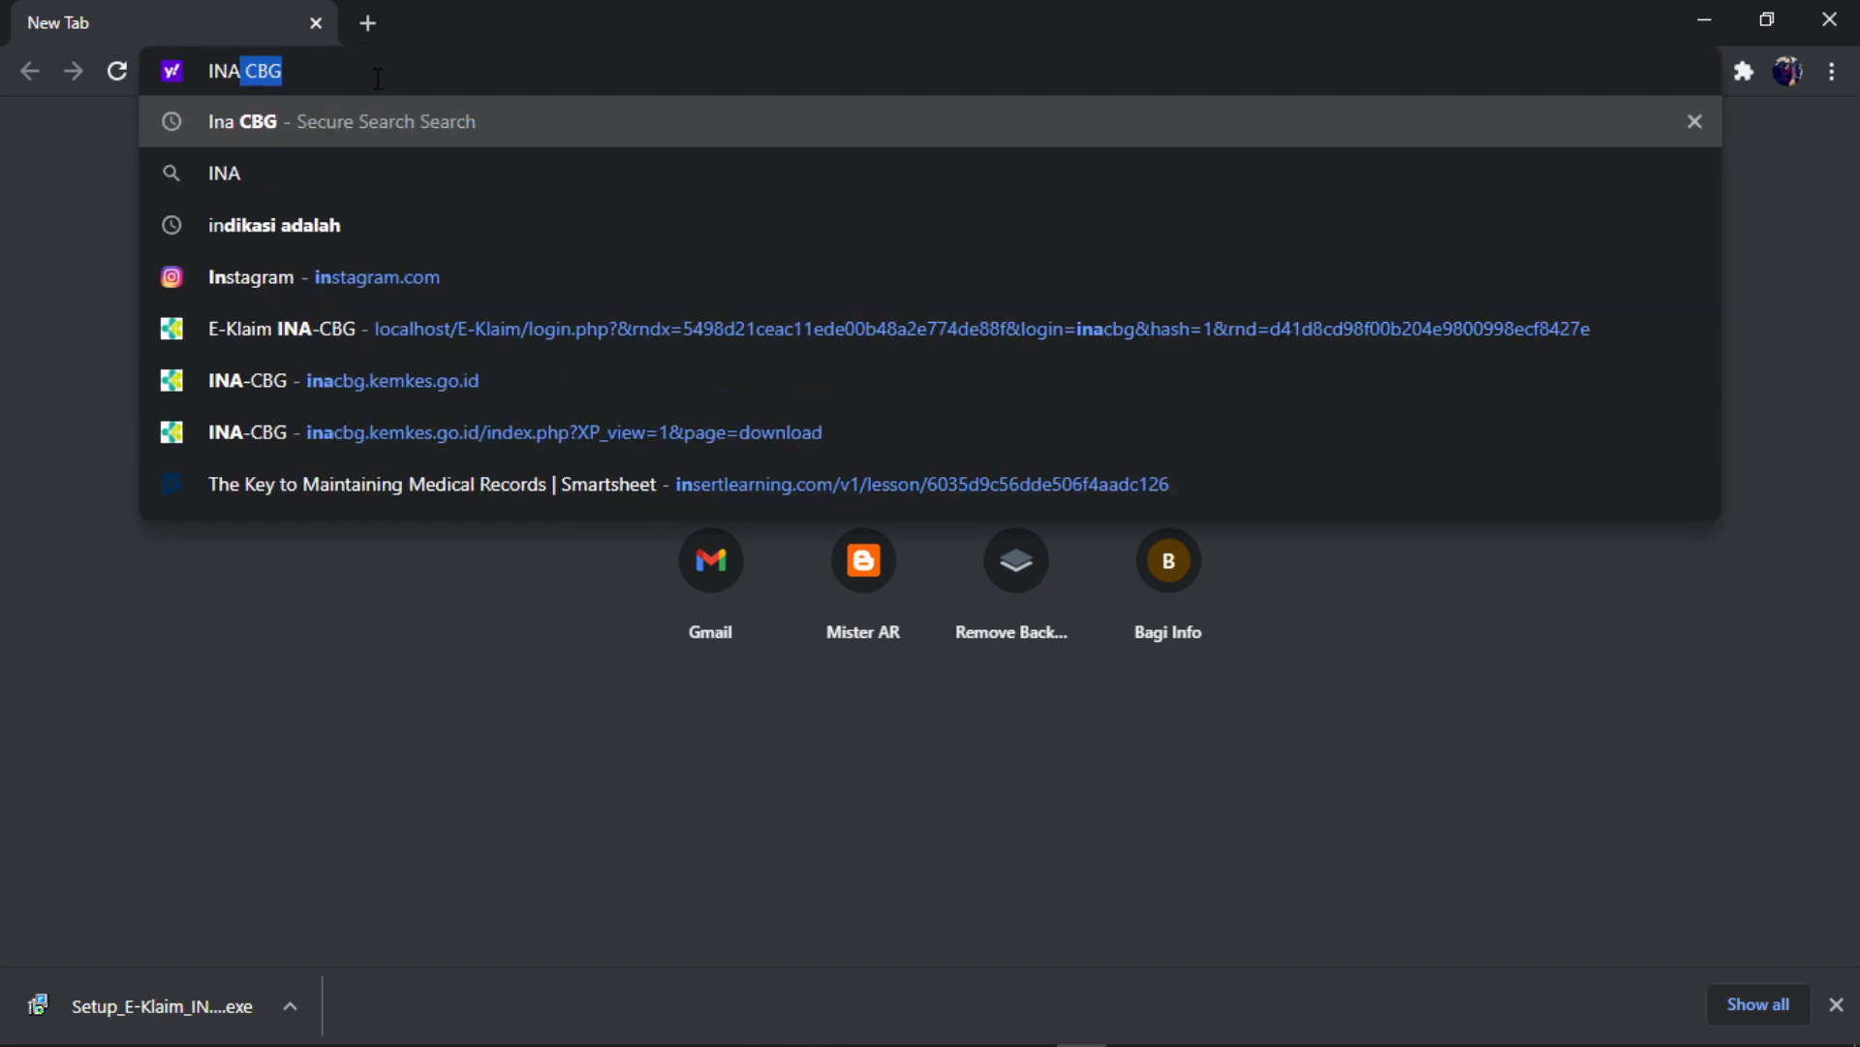
pyautogui.press('Return')
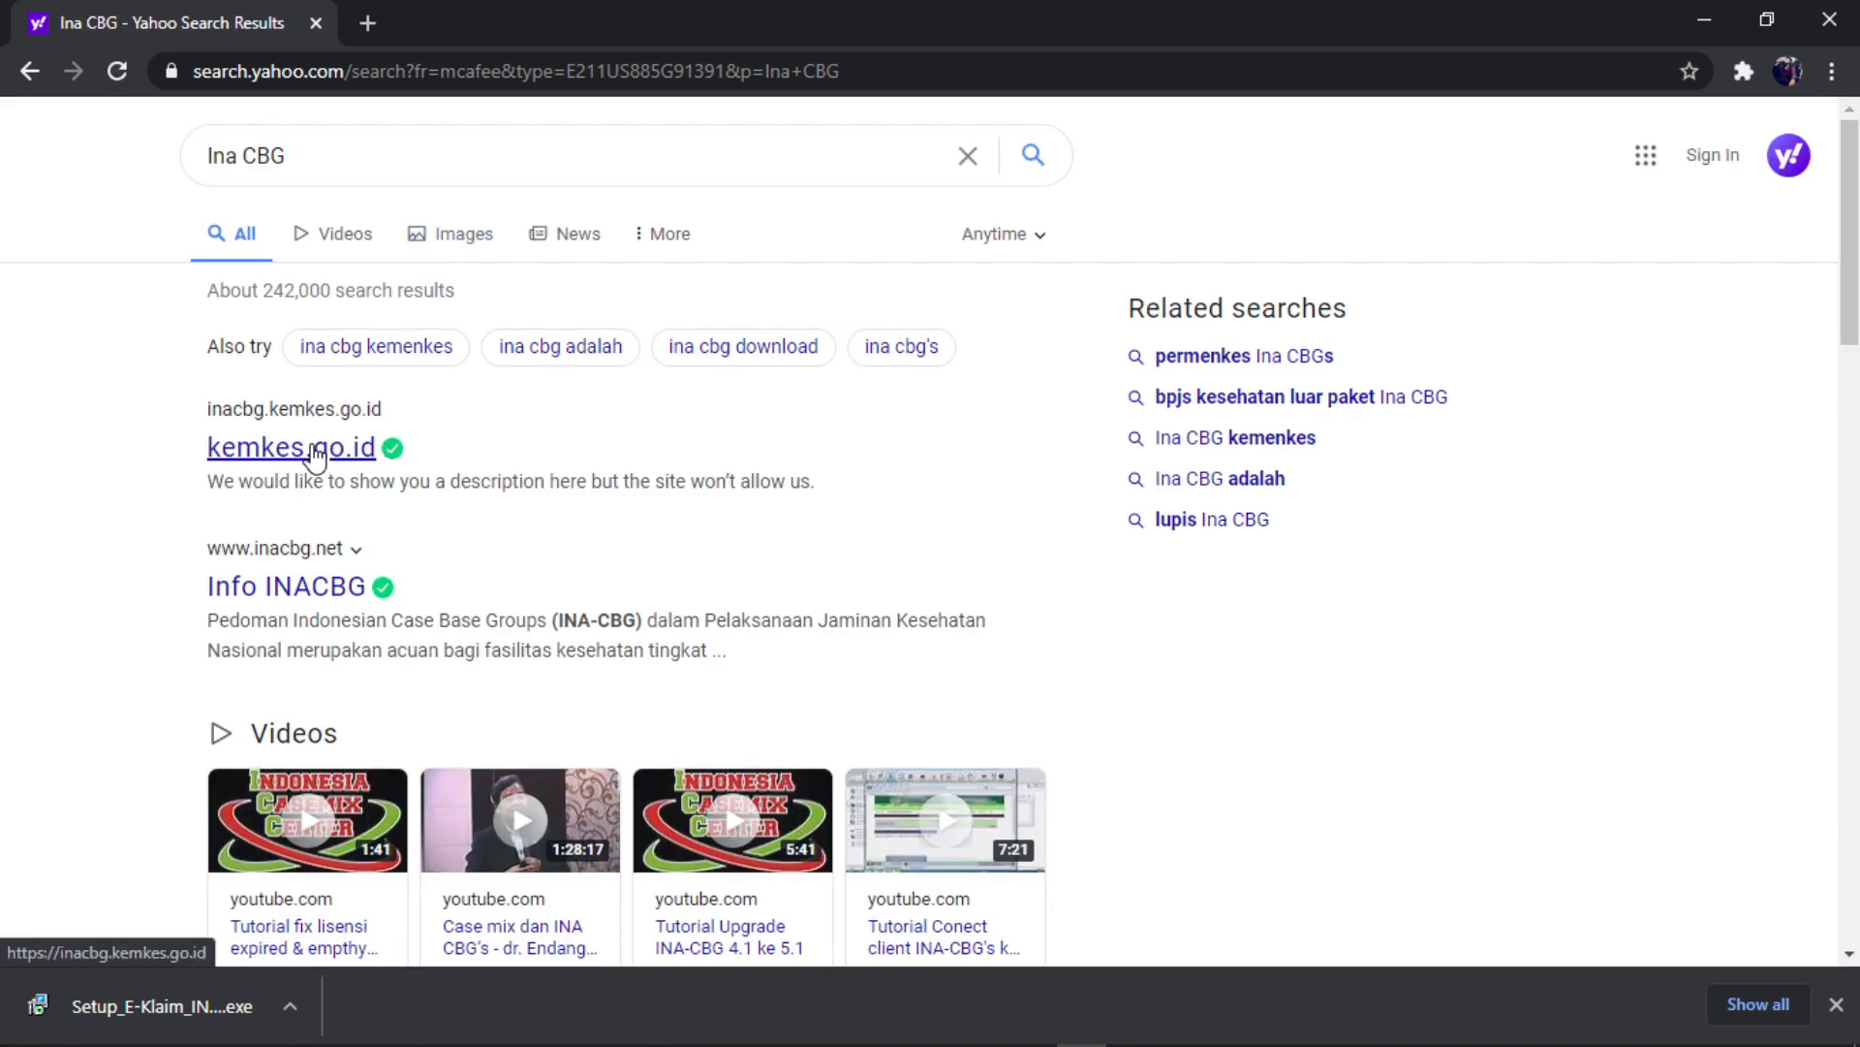
# - Open the kemkes.go.id INA-CBG site, close the Yahoo tab, and scroll its Download page to the new-installation section
pyautogui.click(300, 452)
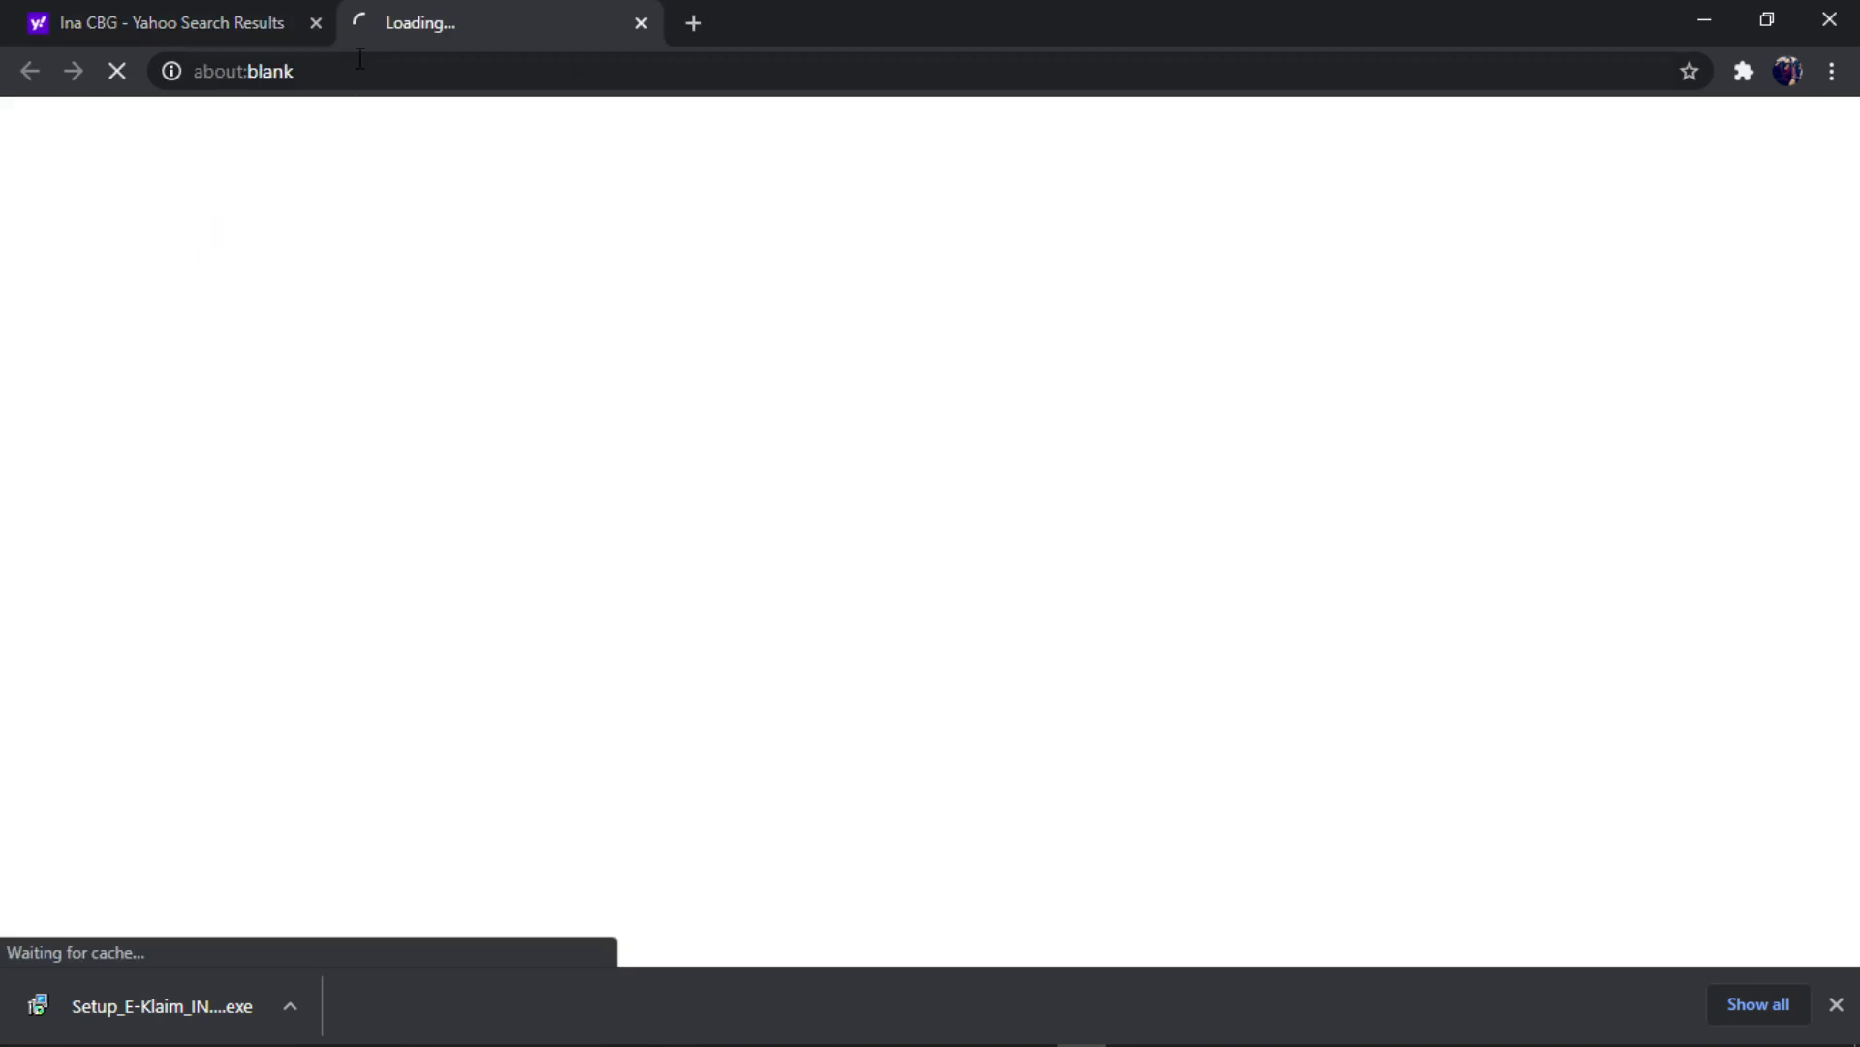
pyautogui.click(315, 22)
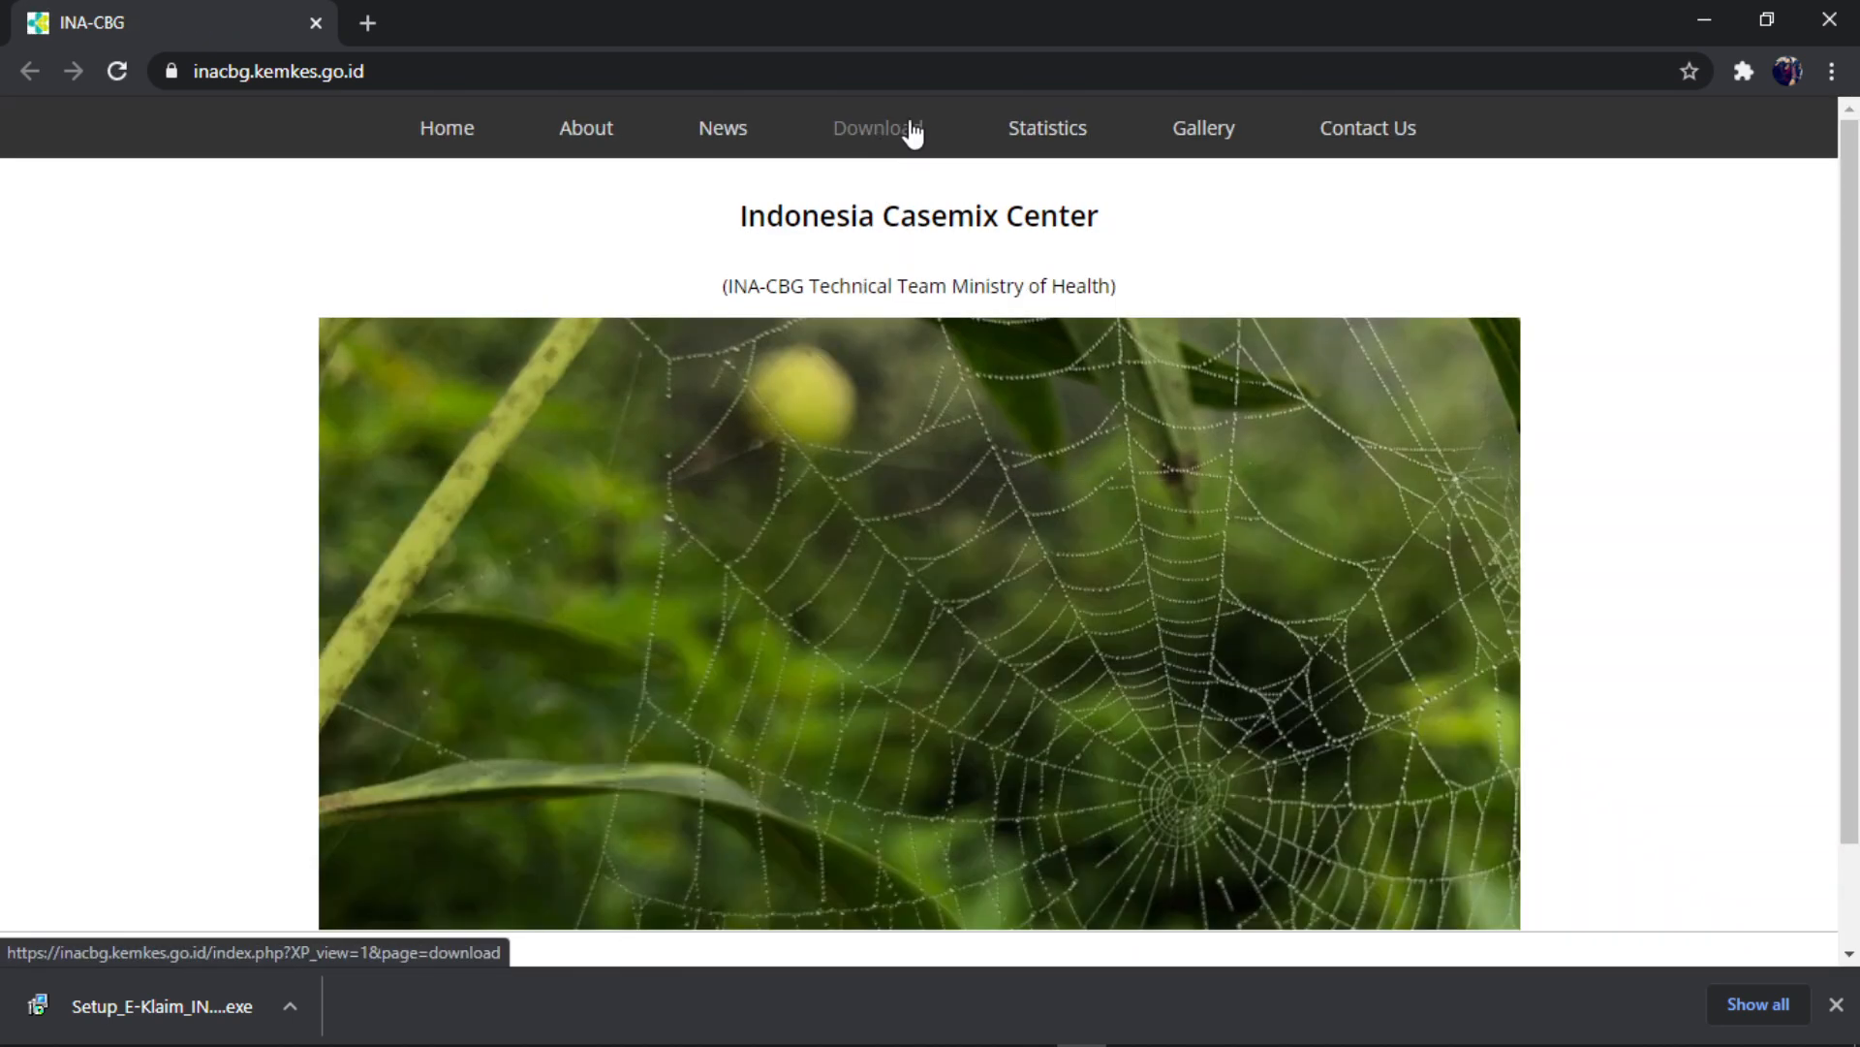
pyautogui.click(893, 136)
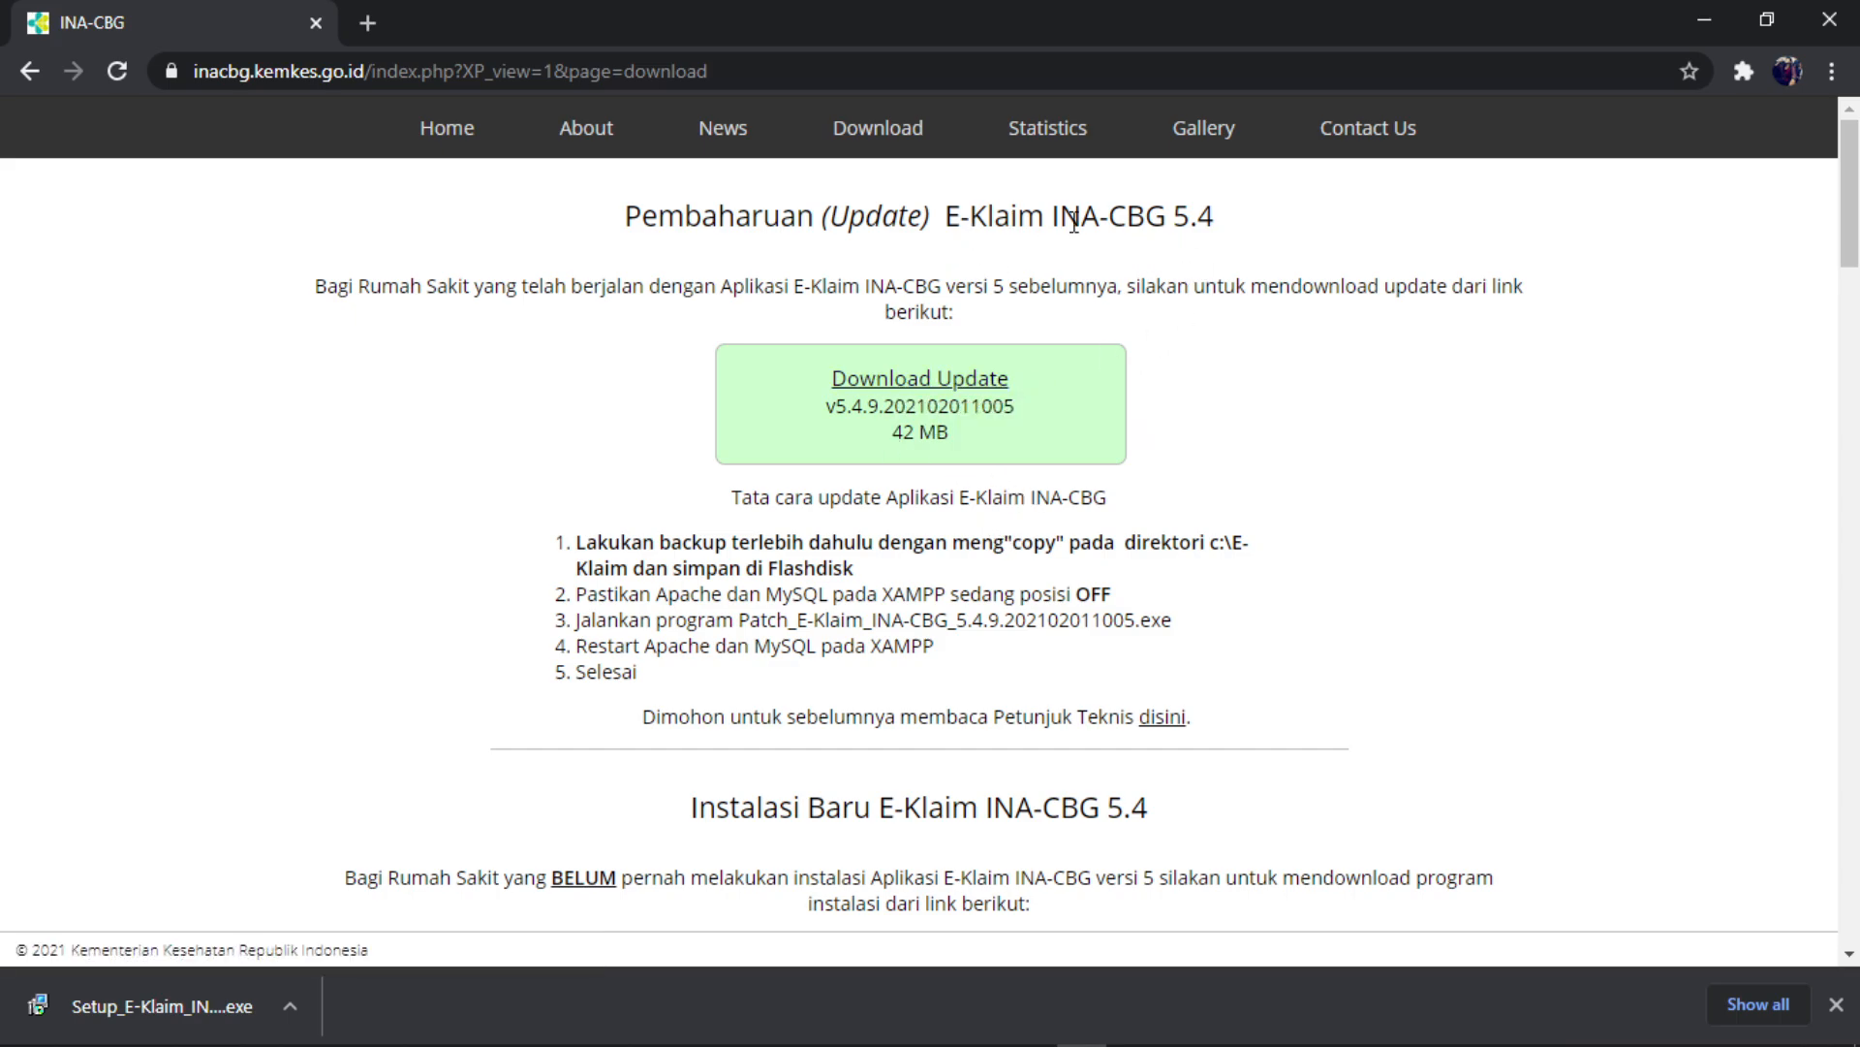
pyautogui.scroll(-3, 1199, 364)
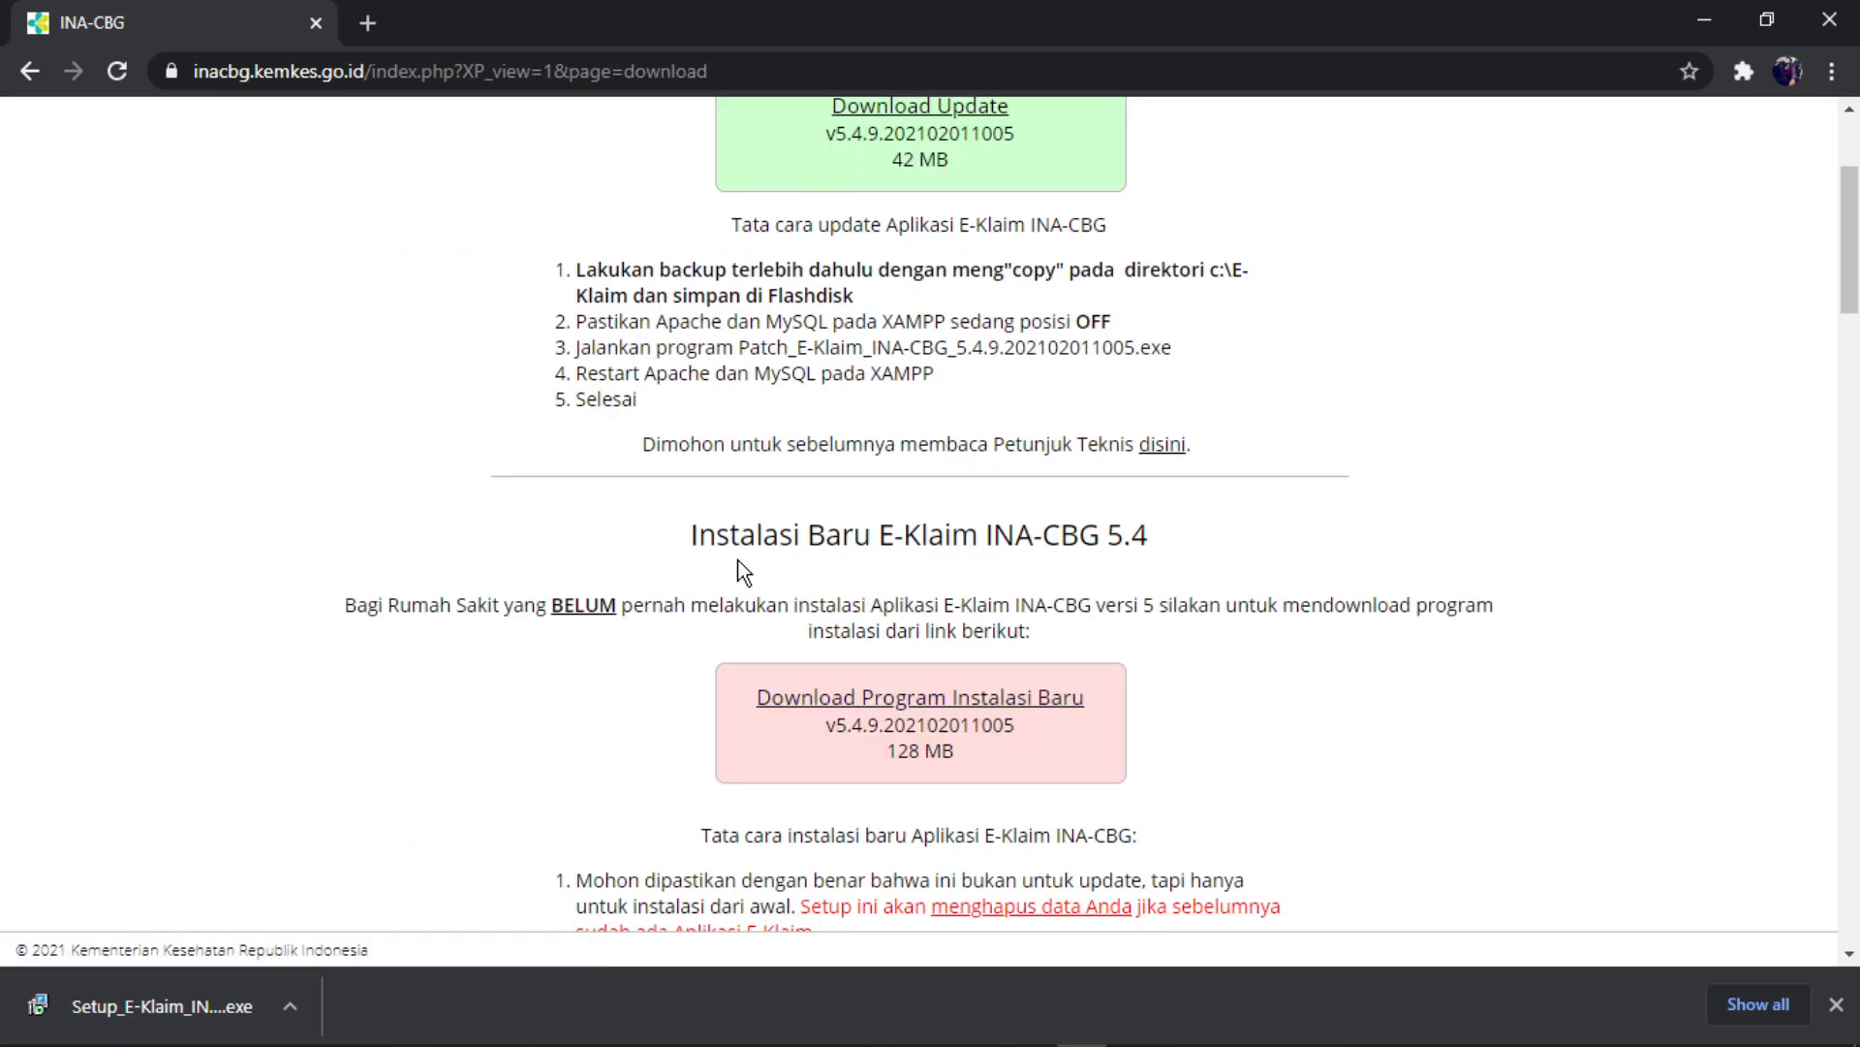
pyautogui.scroll(-1, 1004, 642)
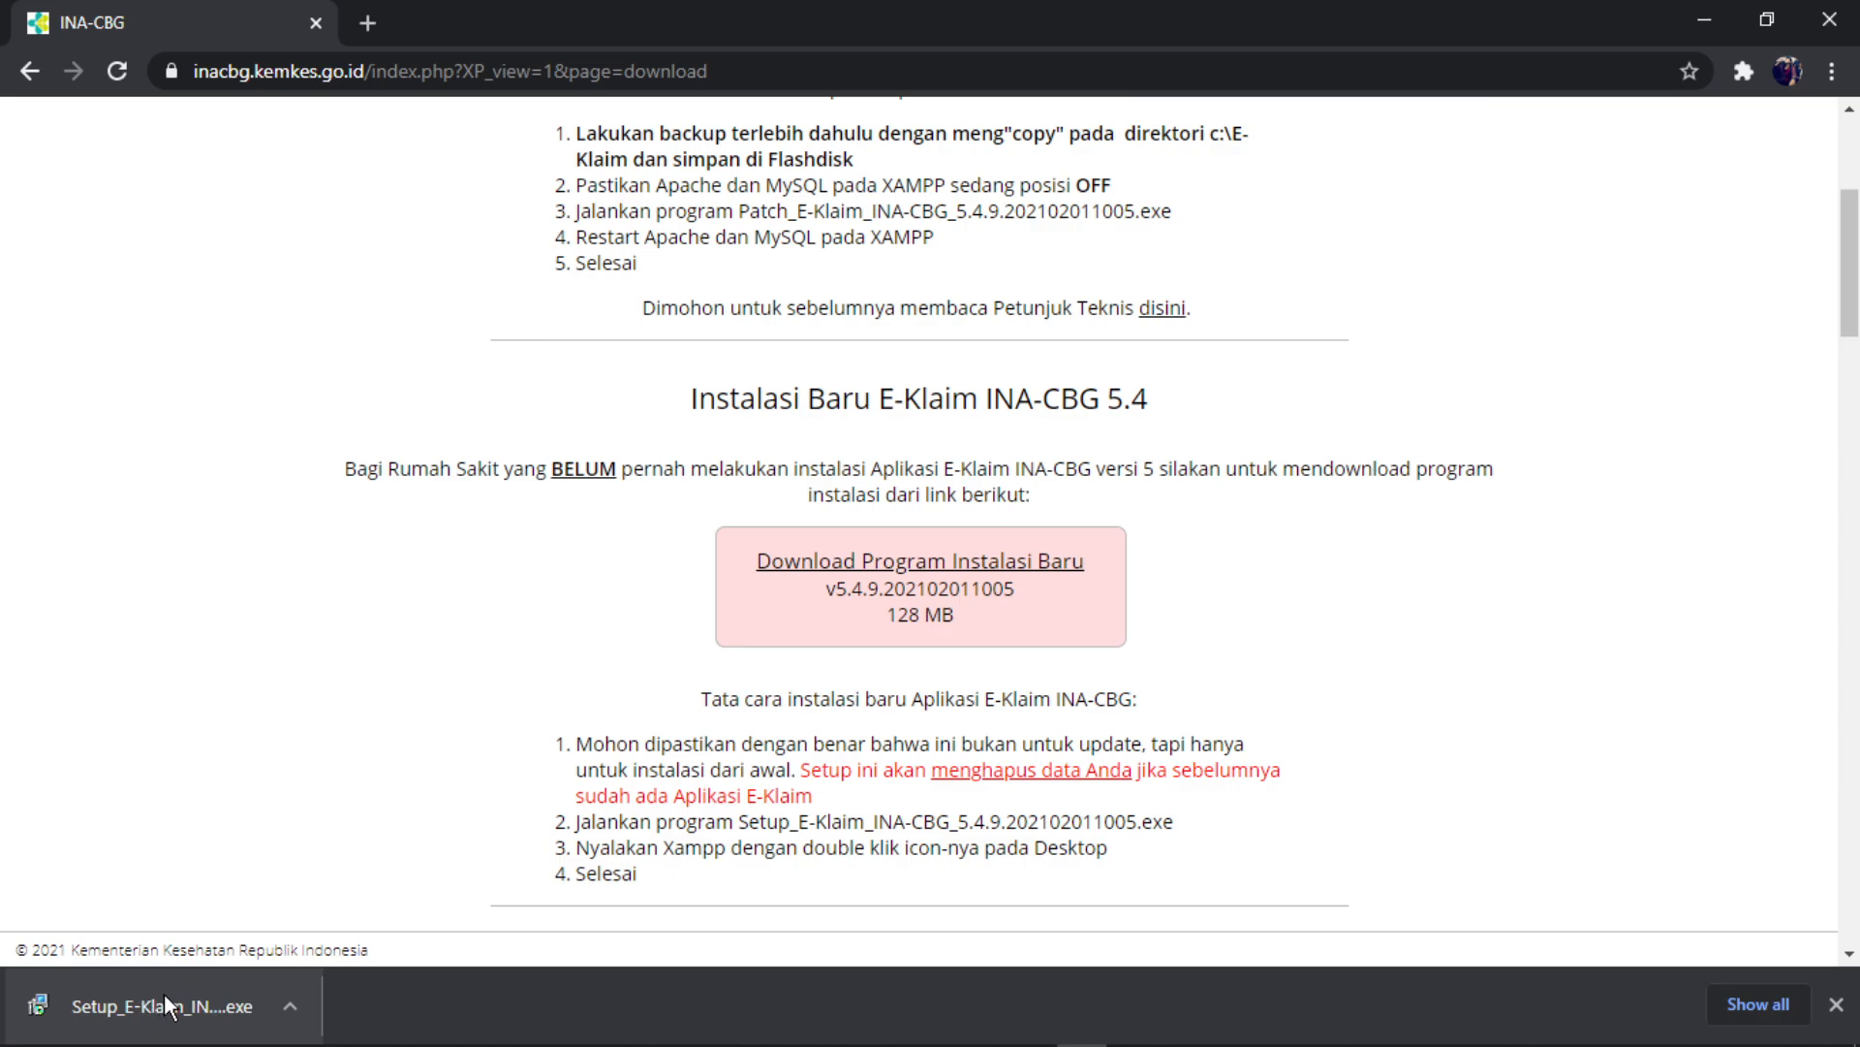
# - Show the downloaded Setup_E-Klaim installer in Downloads as large icons and launch it
pyautogui.click(299, 1010)
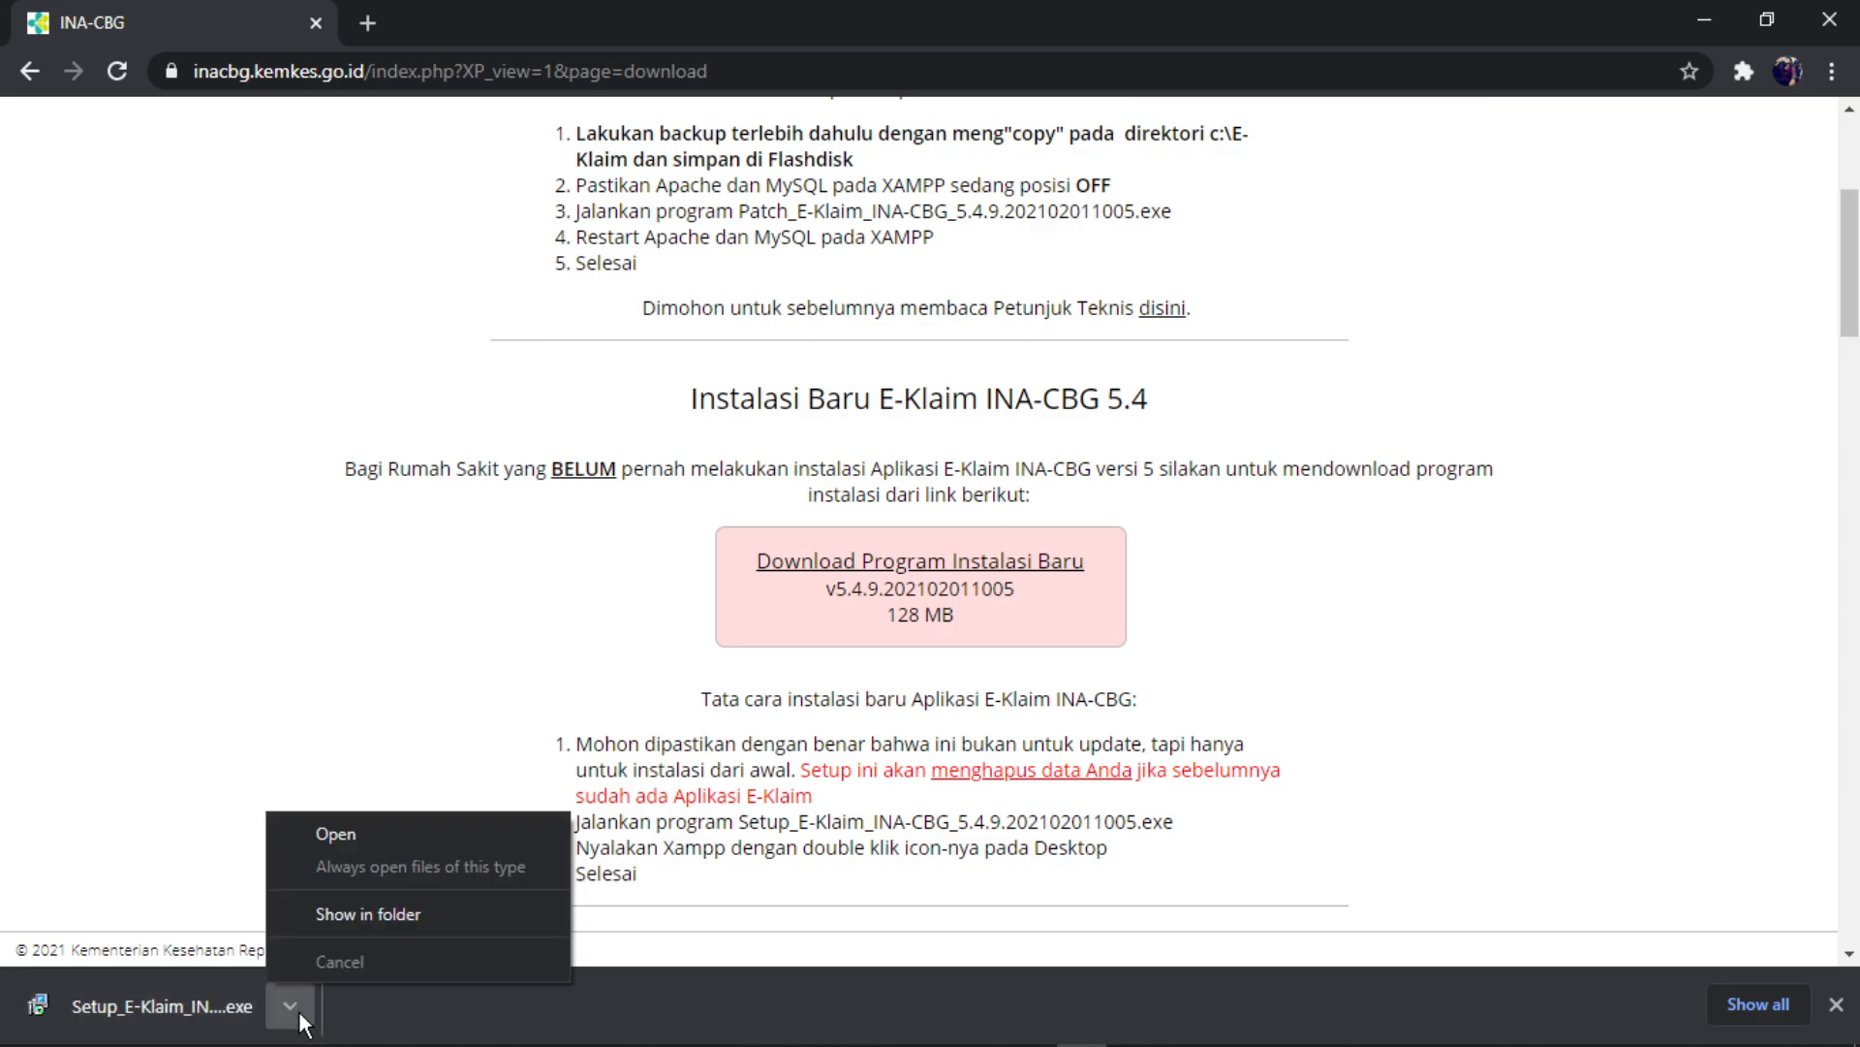
pyautogui.click(335, 906)
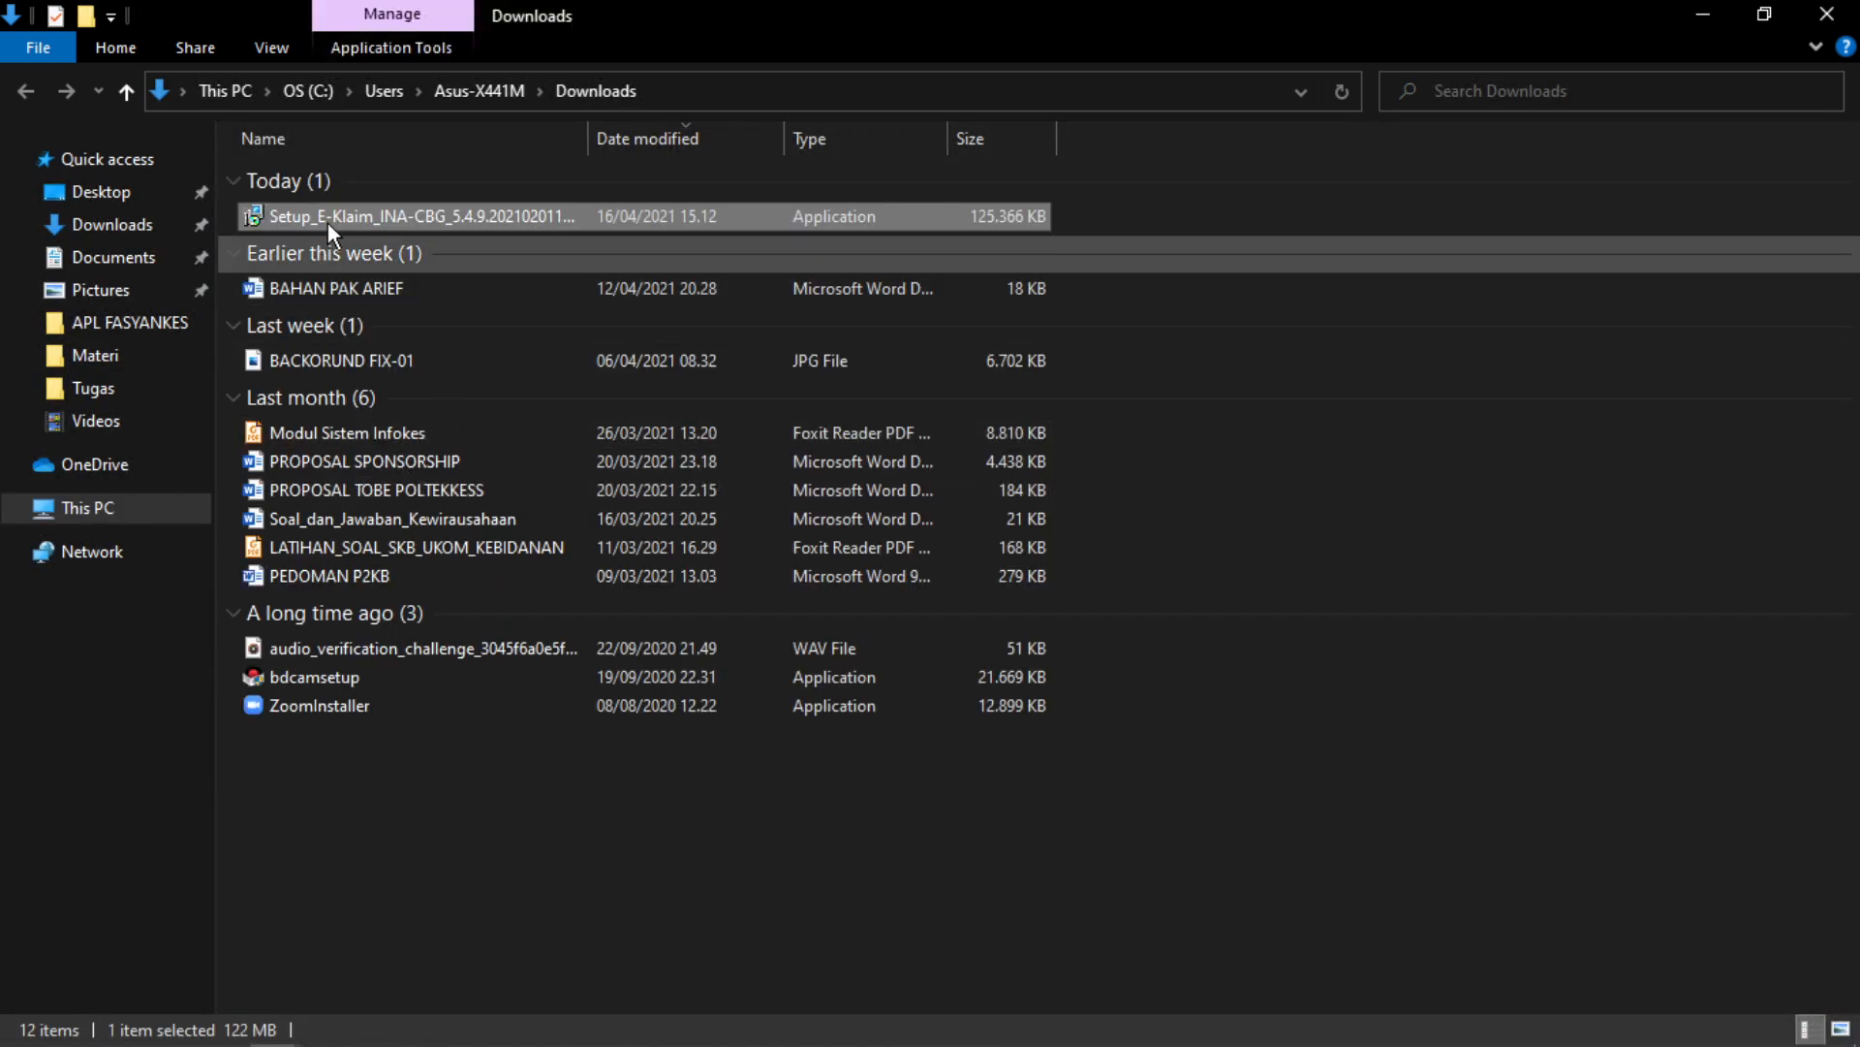
pyautogui.click(1841, 1029)
pyautogui.rightClick(737, 225)
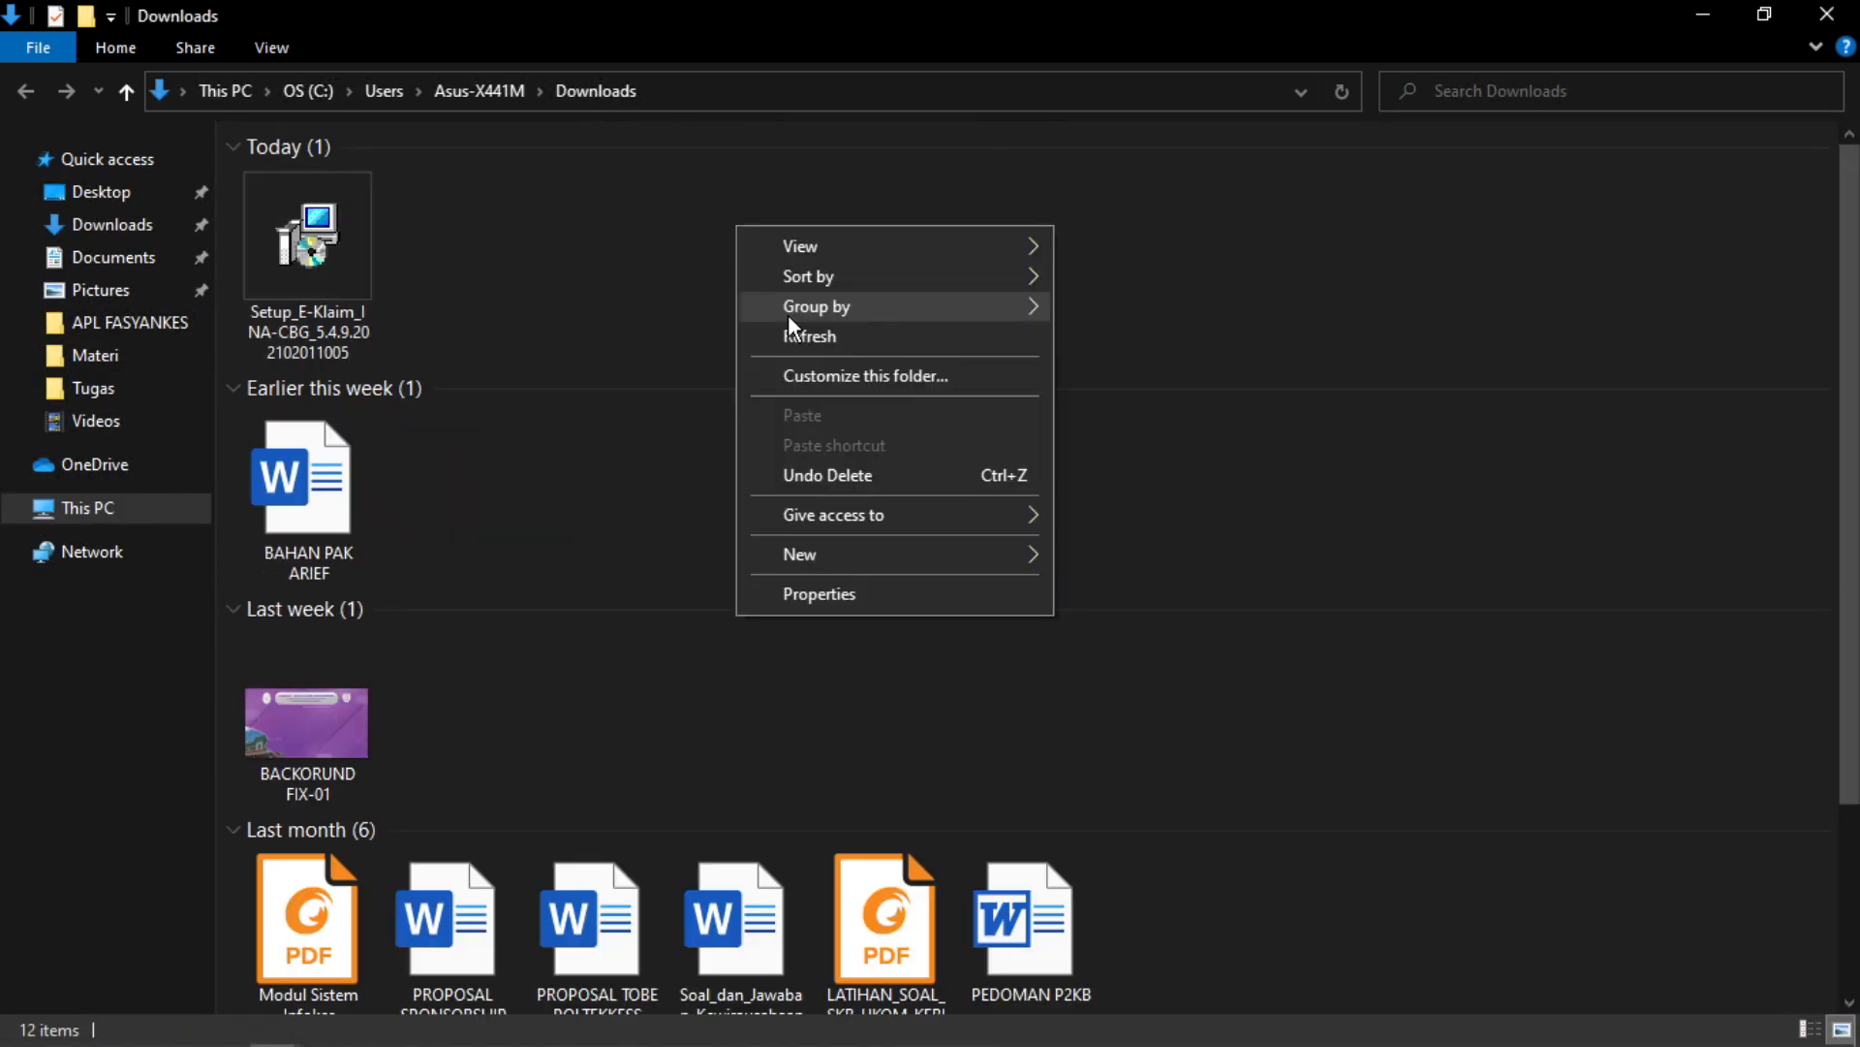
pyautogui.click(788, 333)
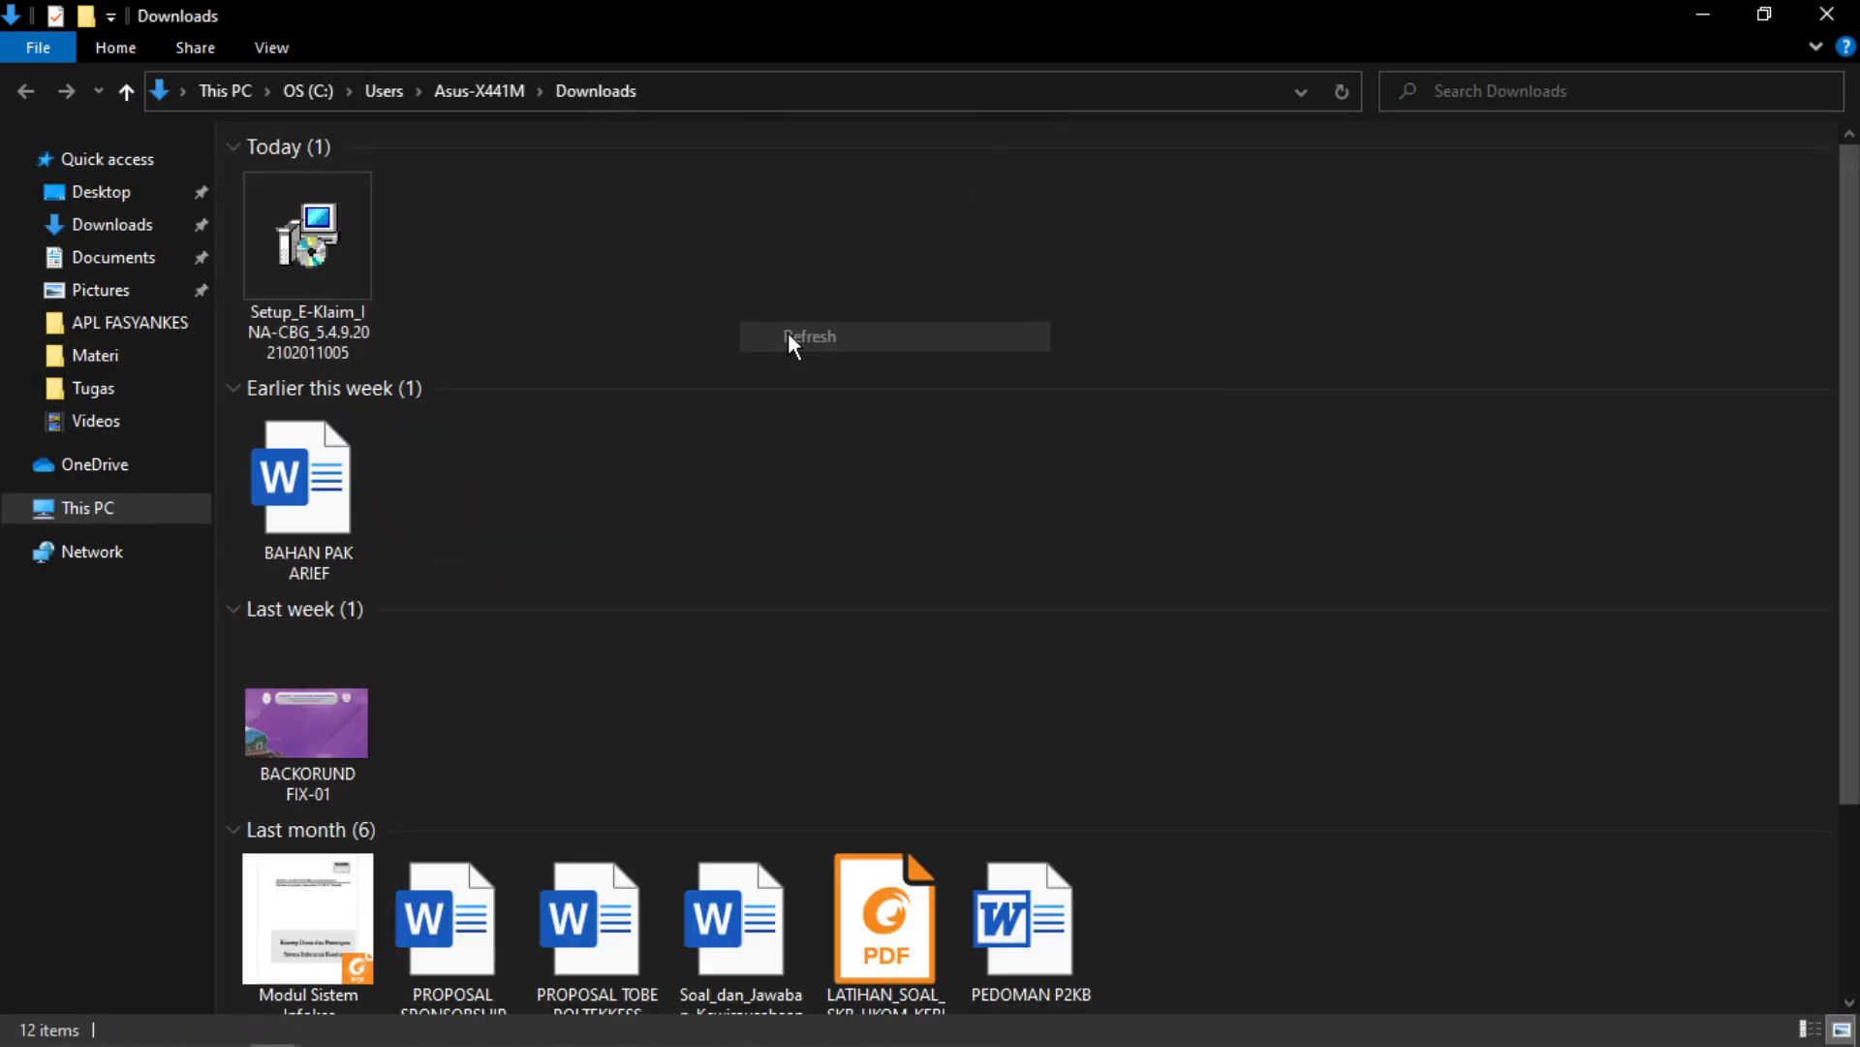
pyautogui.doubleClick(330, 278)
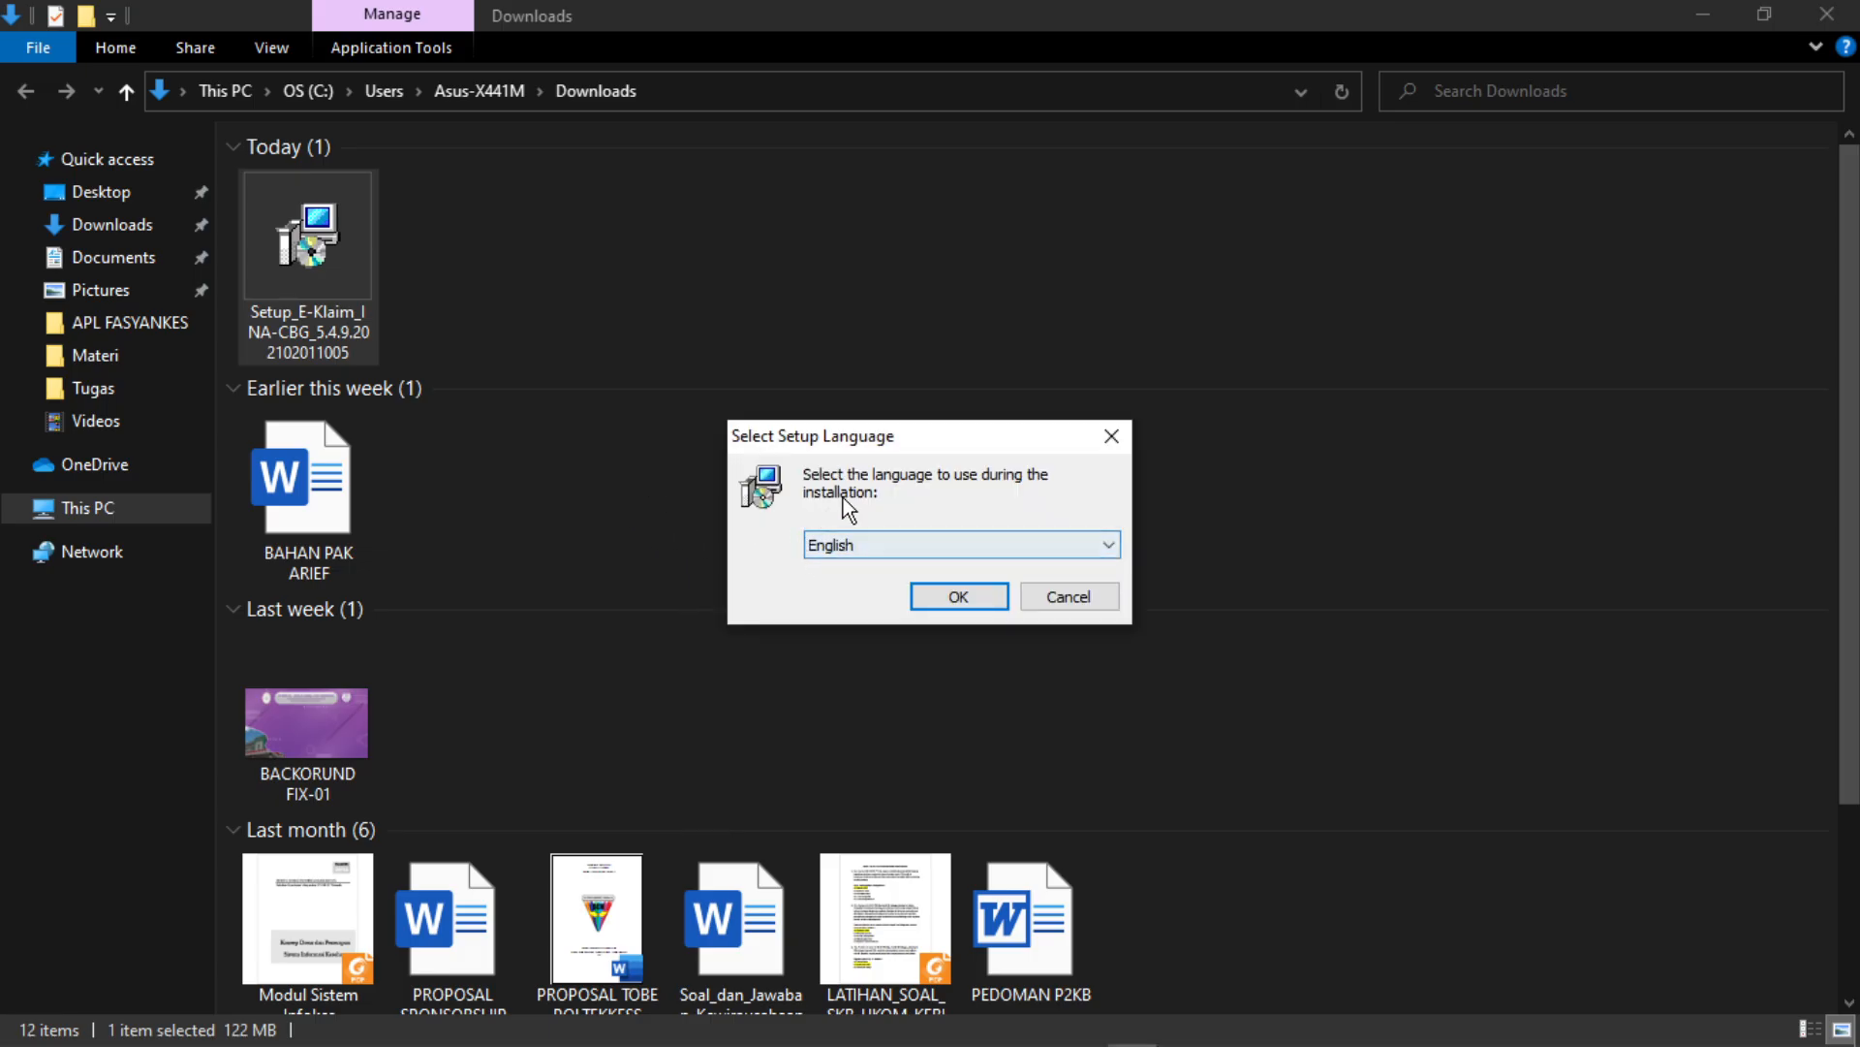
# - Run the installer in Bahasa Indonesia, continuing past the welcome and information pages into installation
pyautogui.click(1085, 545)
pyautogui.click(901, 565)
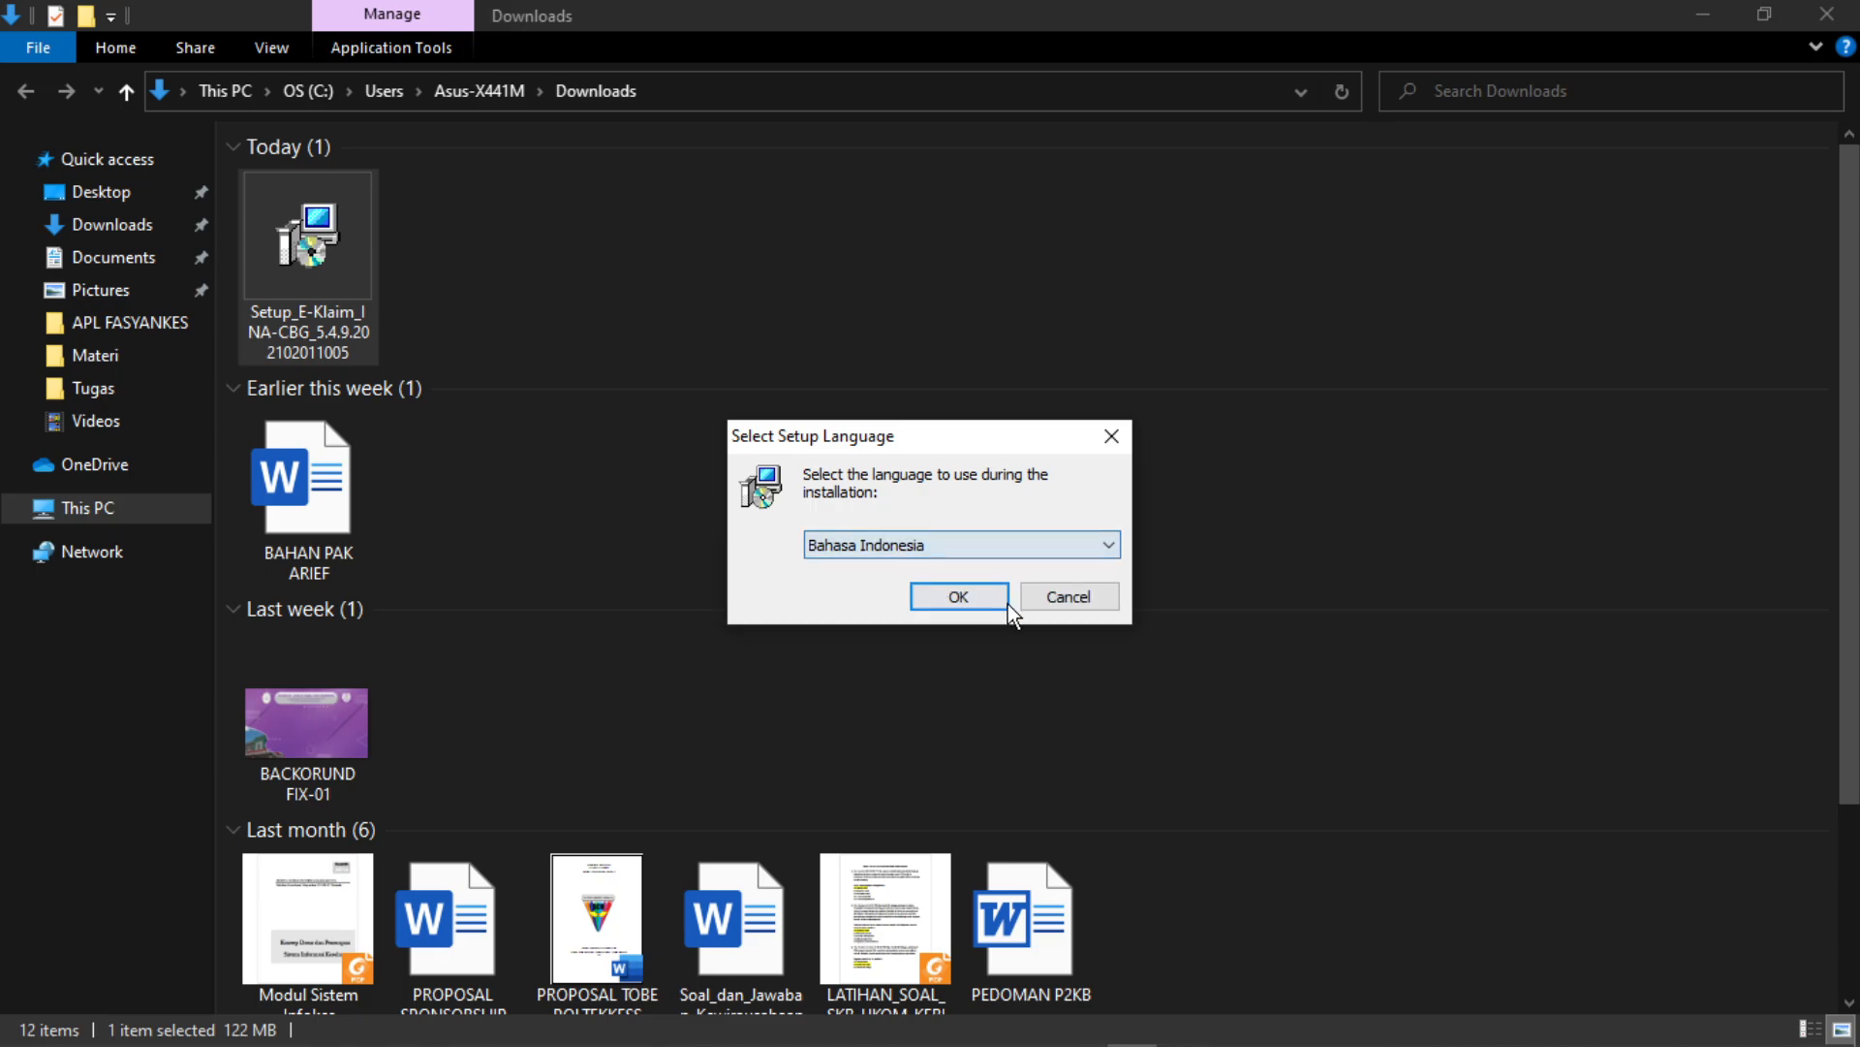
pyautogui.click(959, 595)
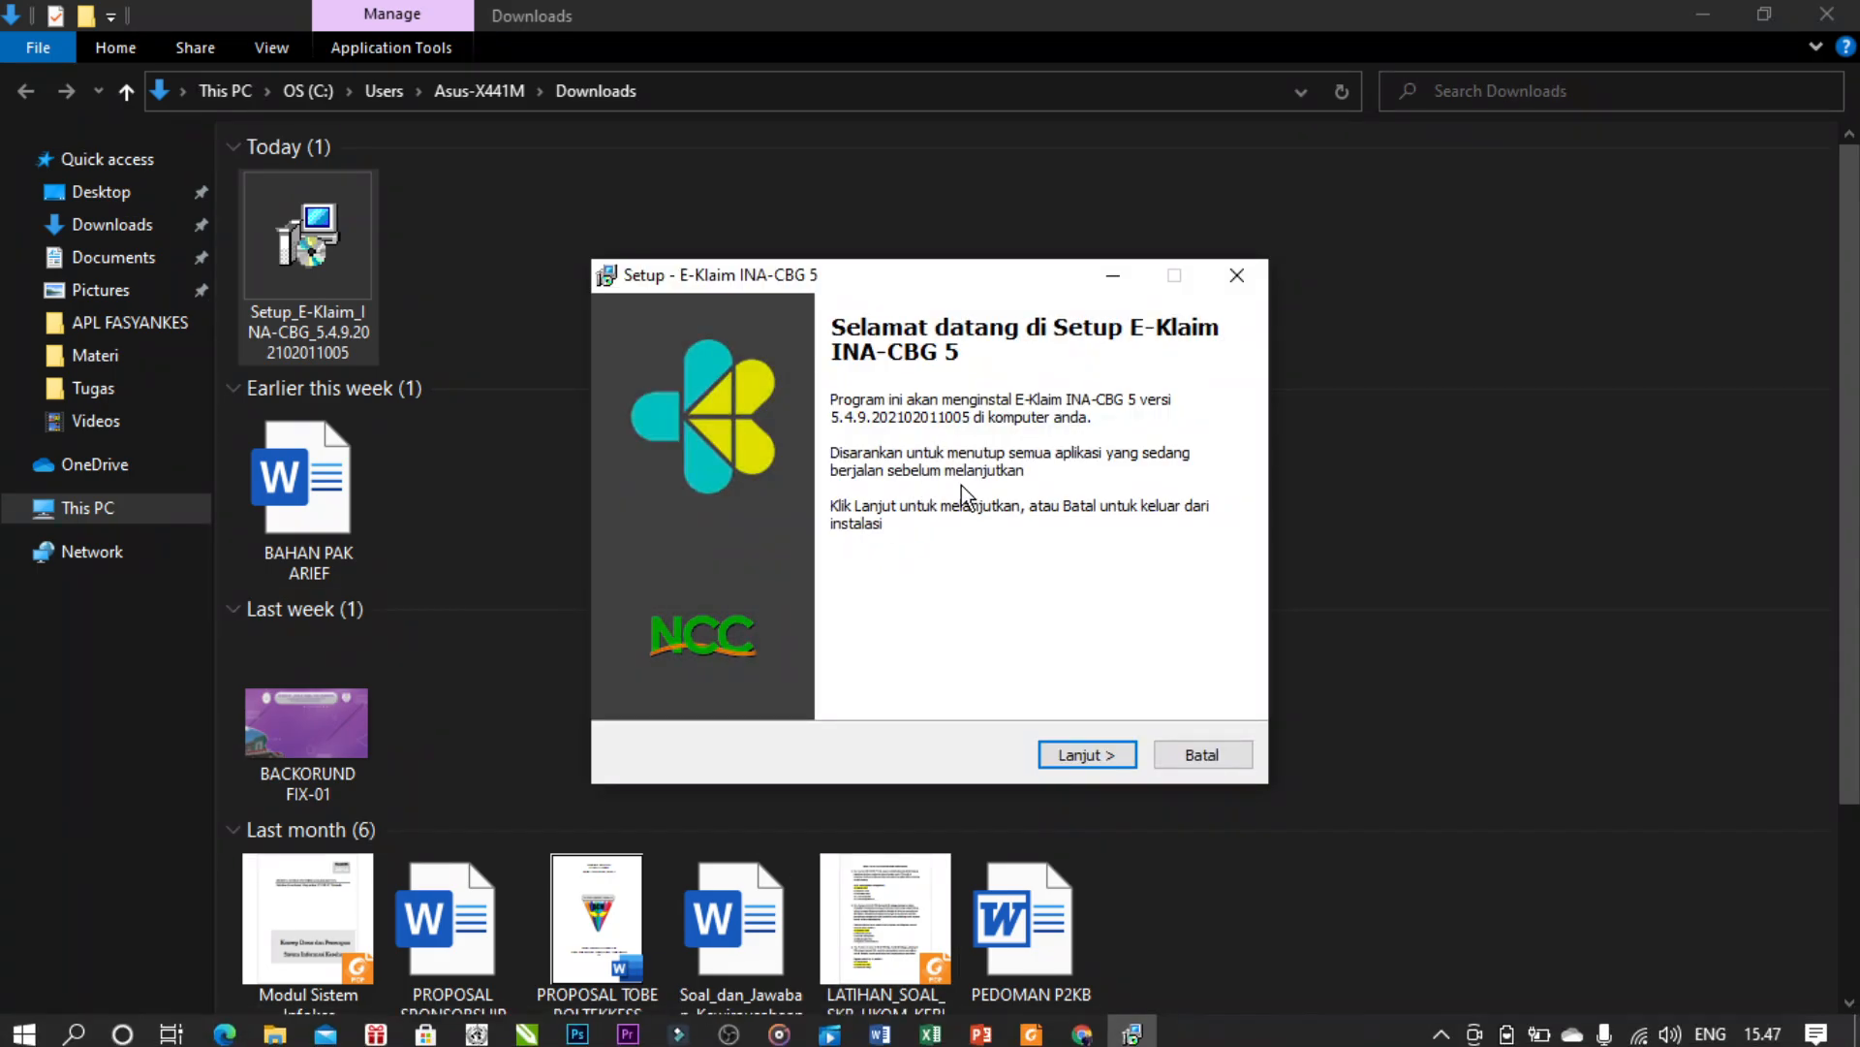
pyautogui.click(1108, 752)
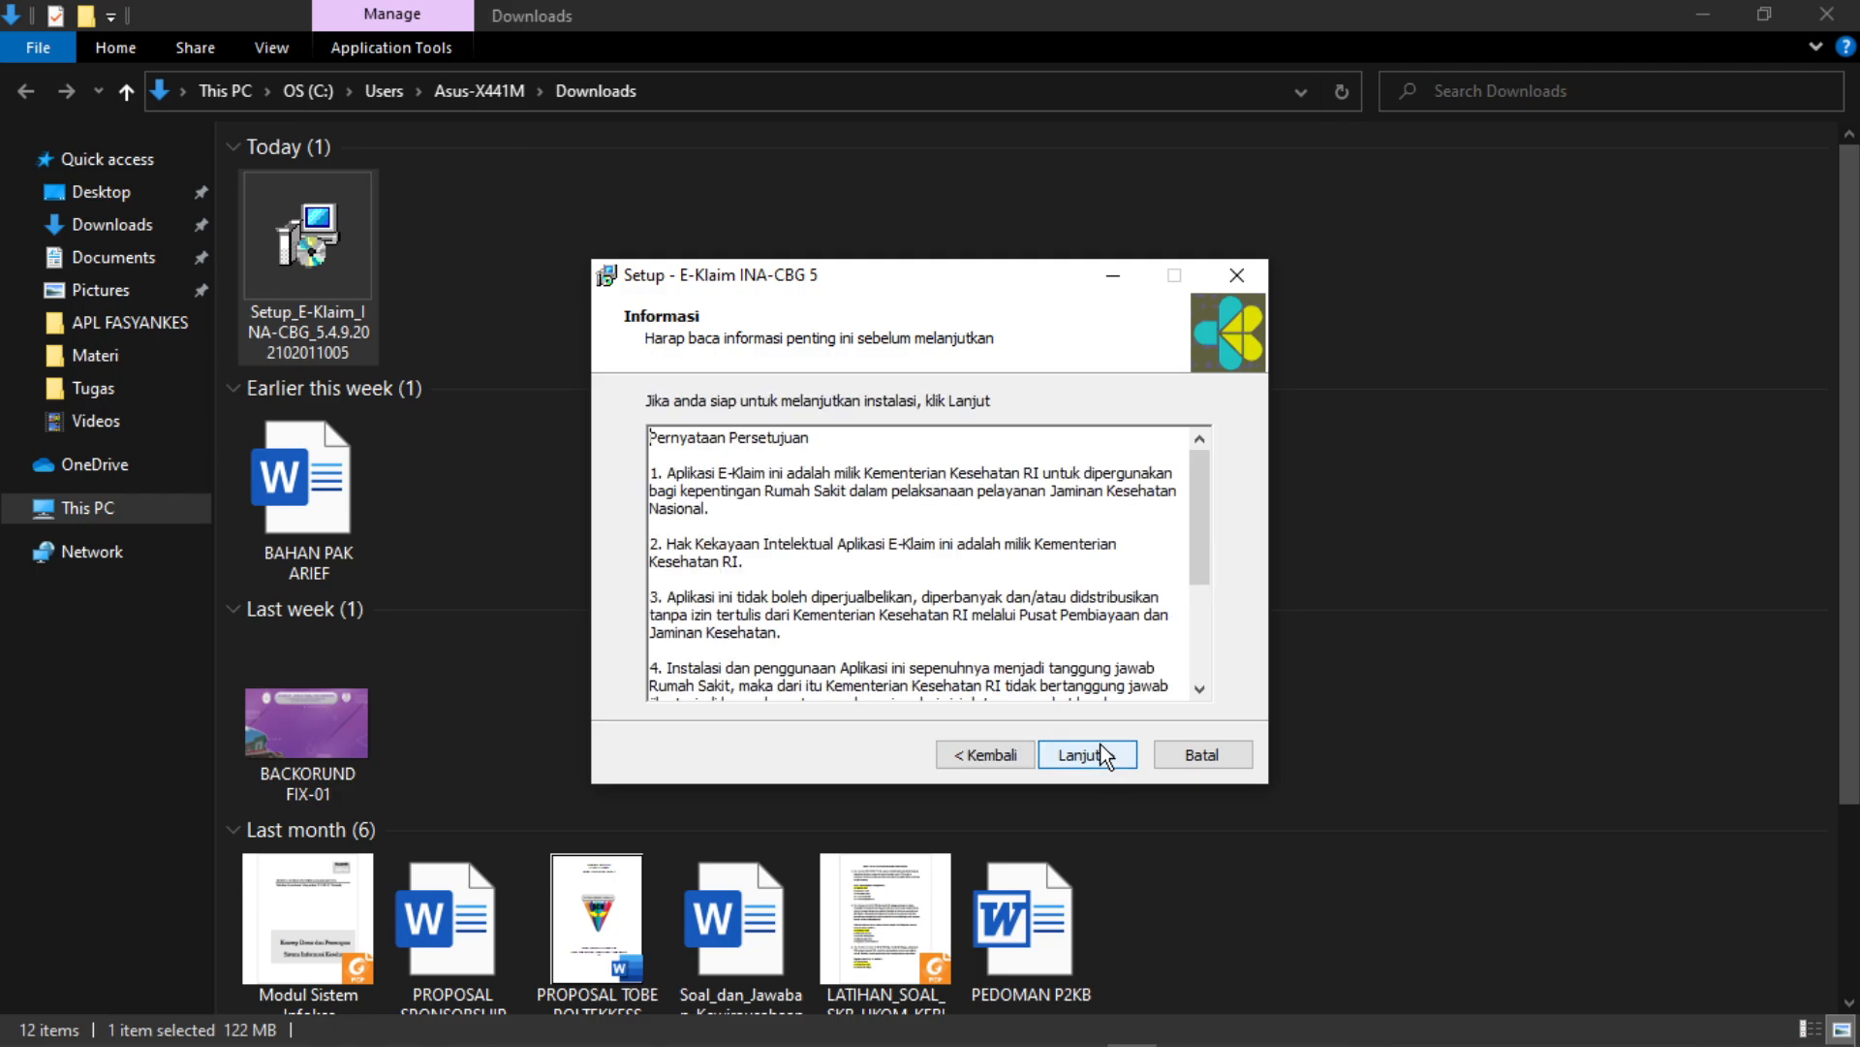
pyautogui.click(1097, 755)
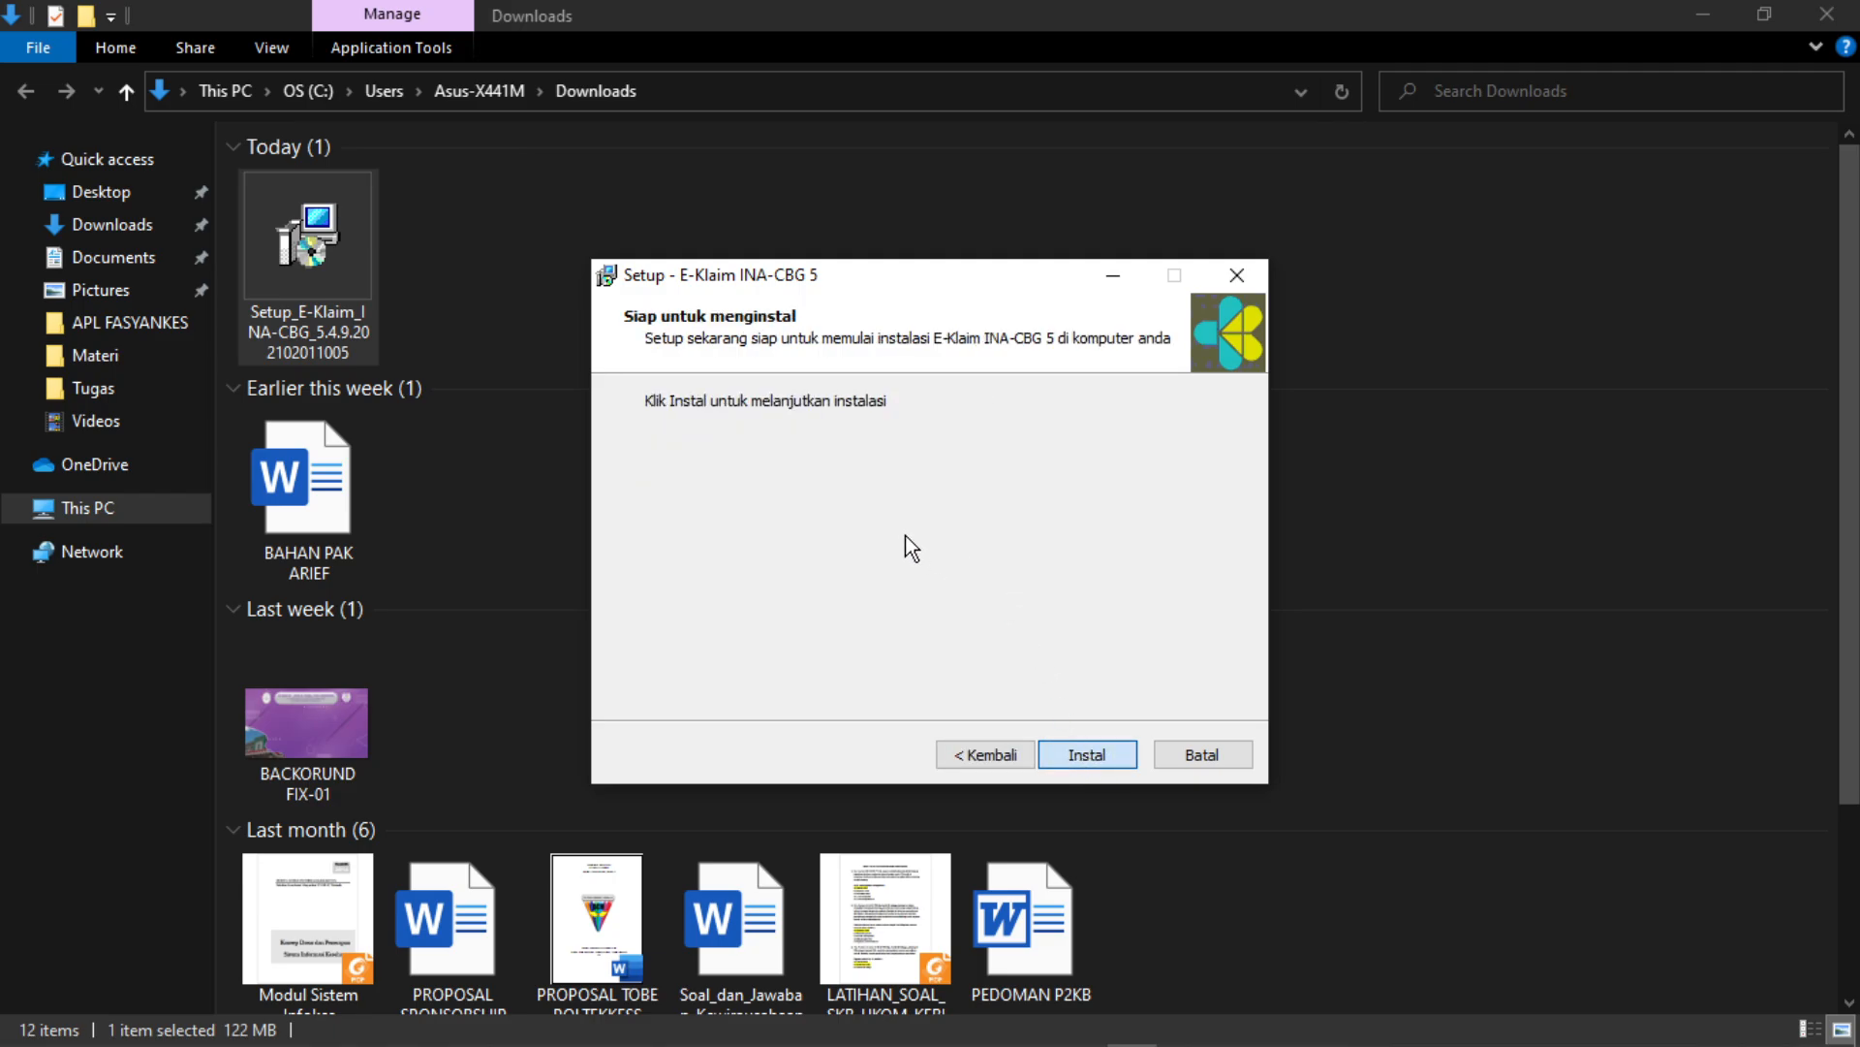
pyautogui.press('Return')
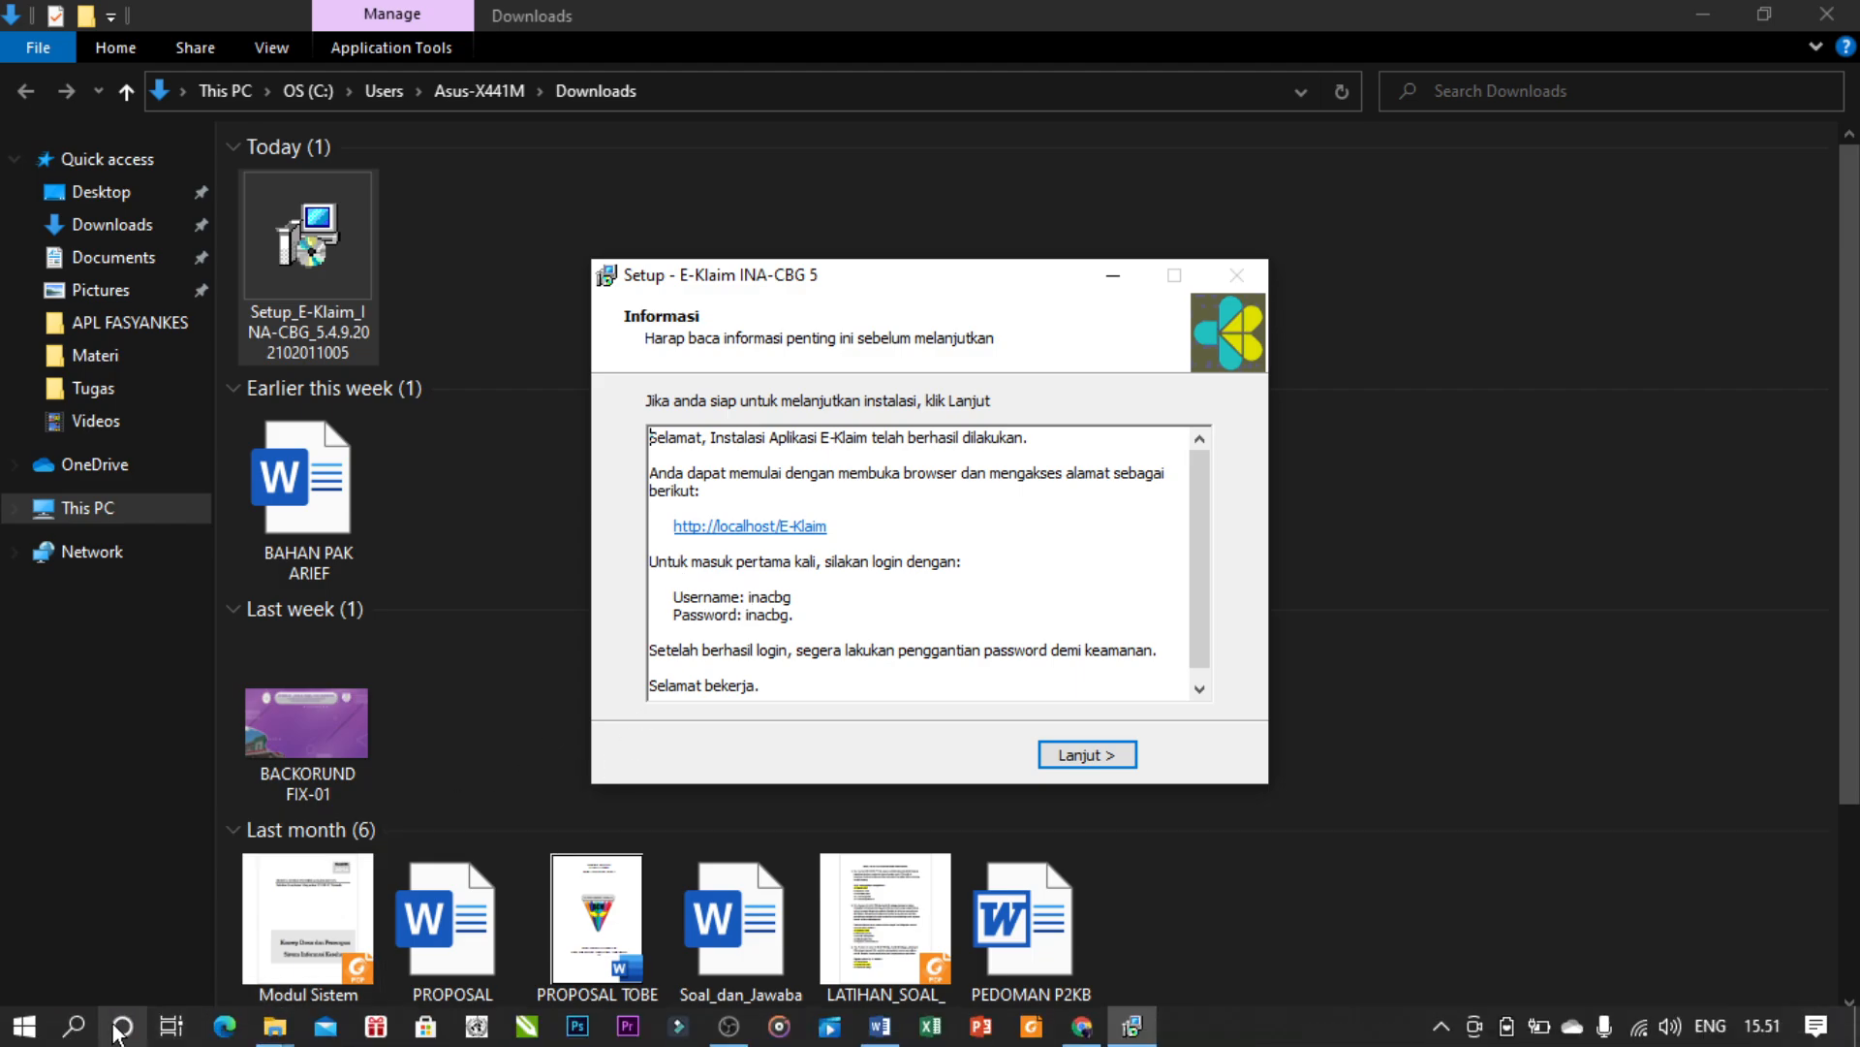
# - Launch Notepad and arrange it just below the setup dialog
pyautogui.click(79, 1027)
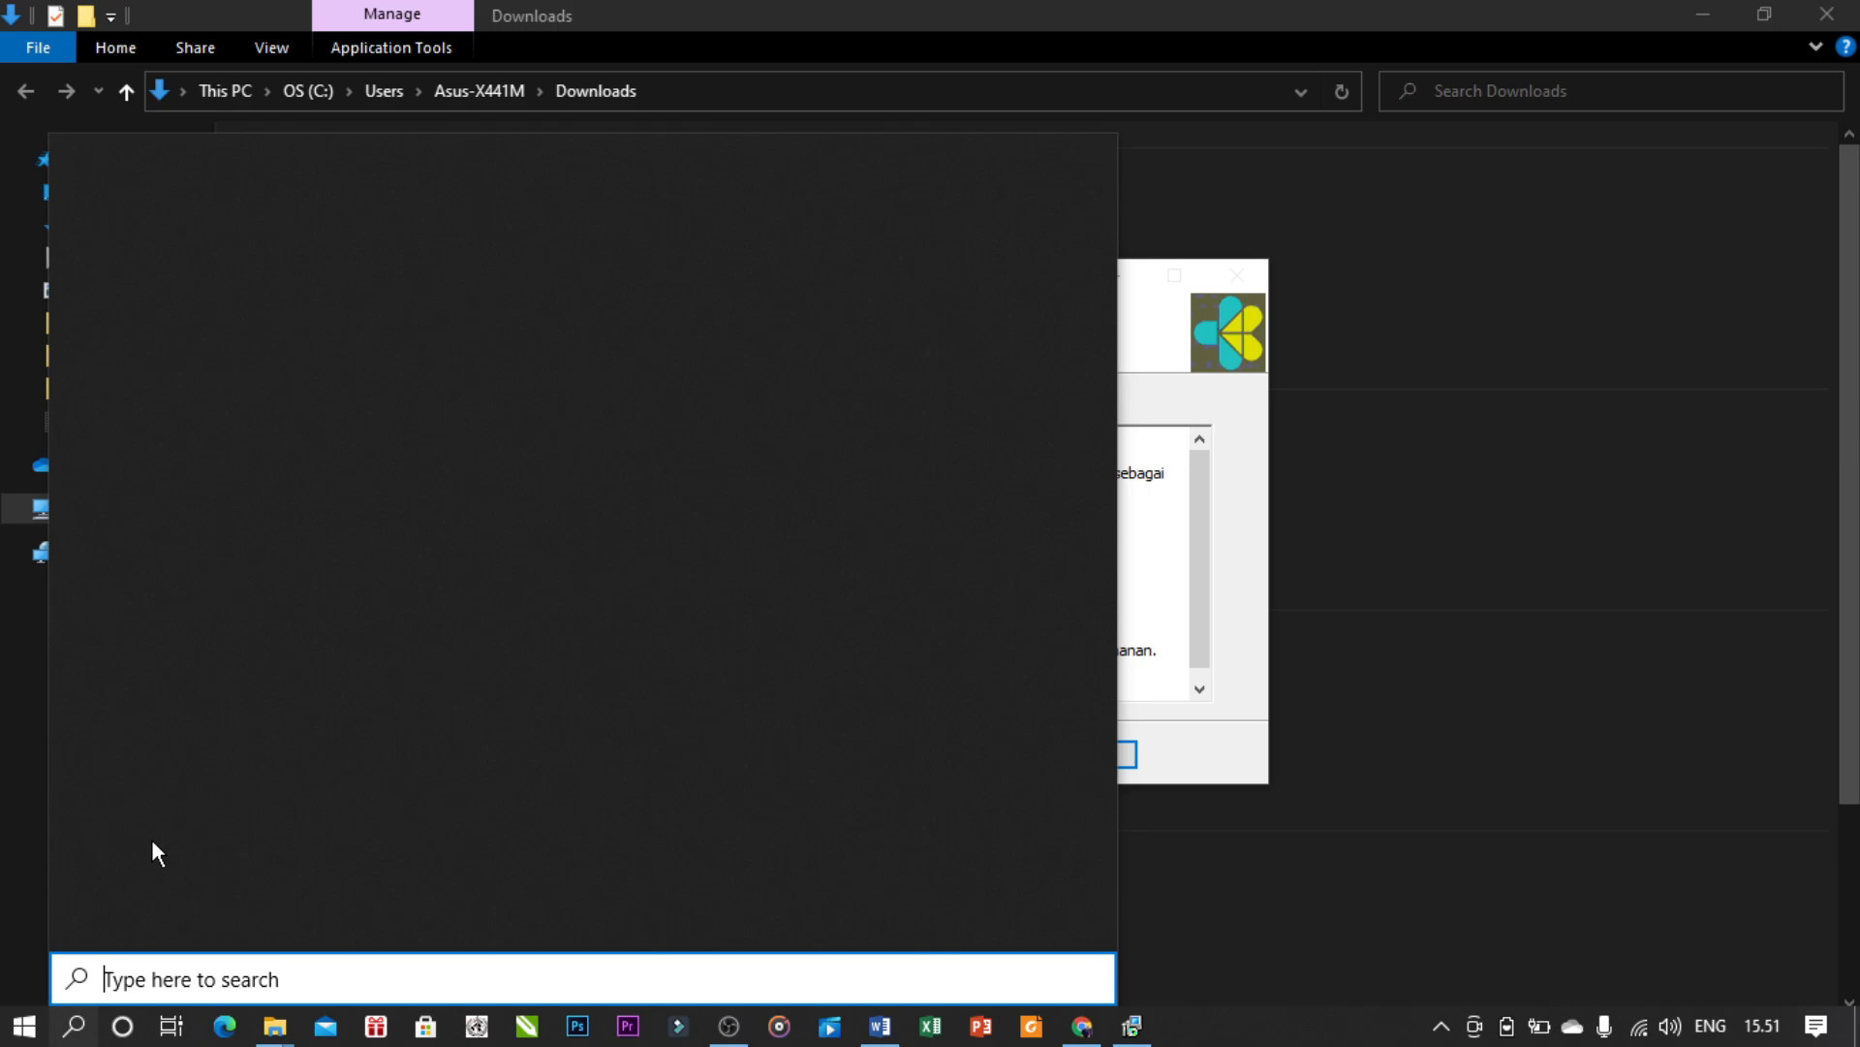
pyautogui.write('note')
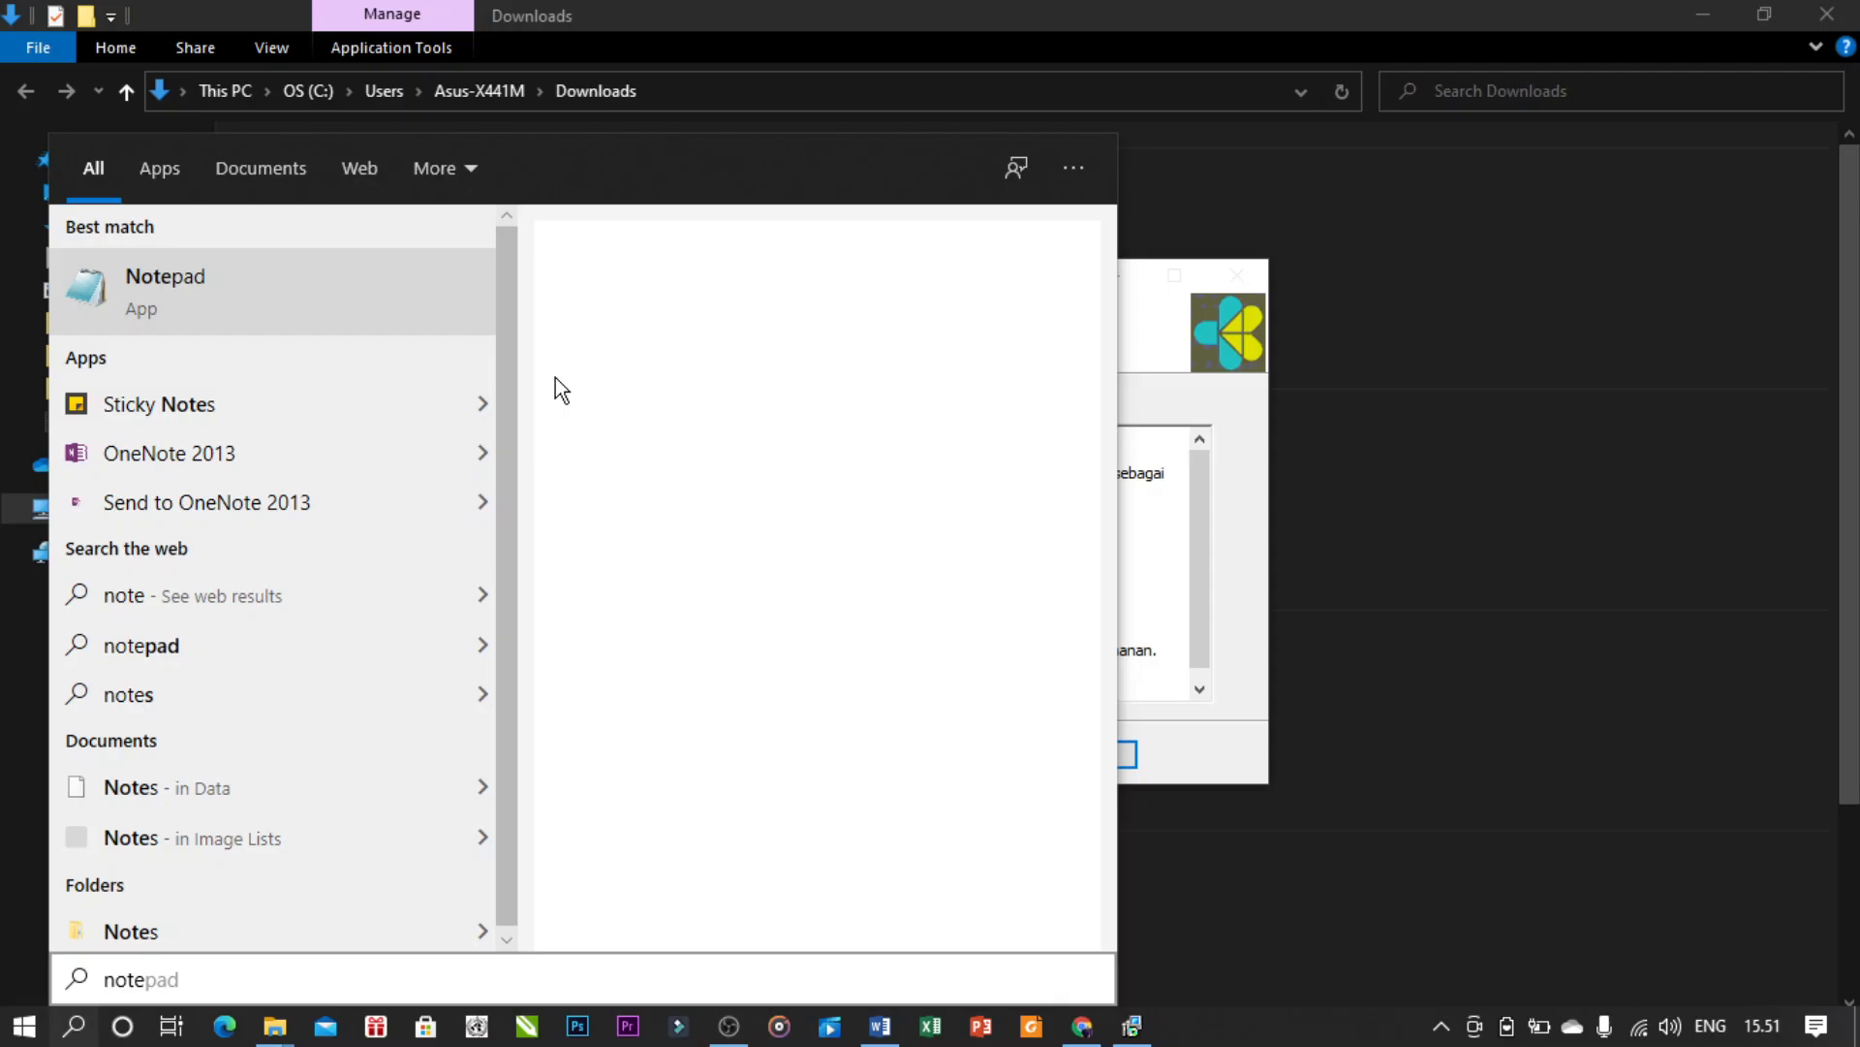
pyautogui.press('Return')
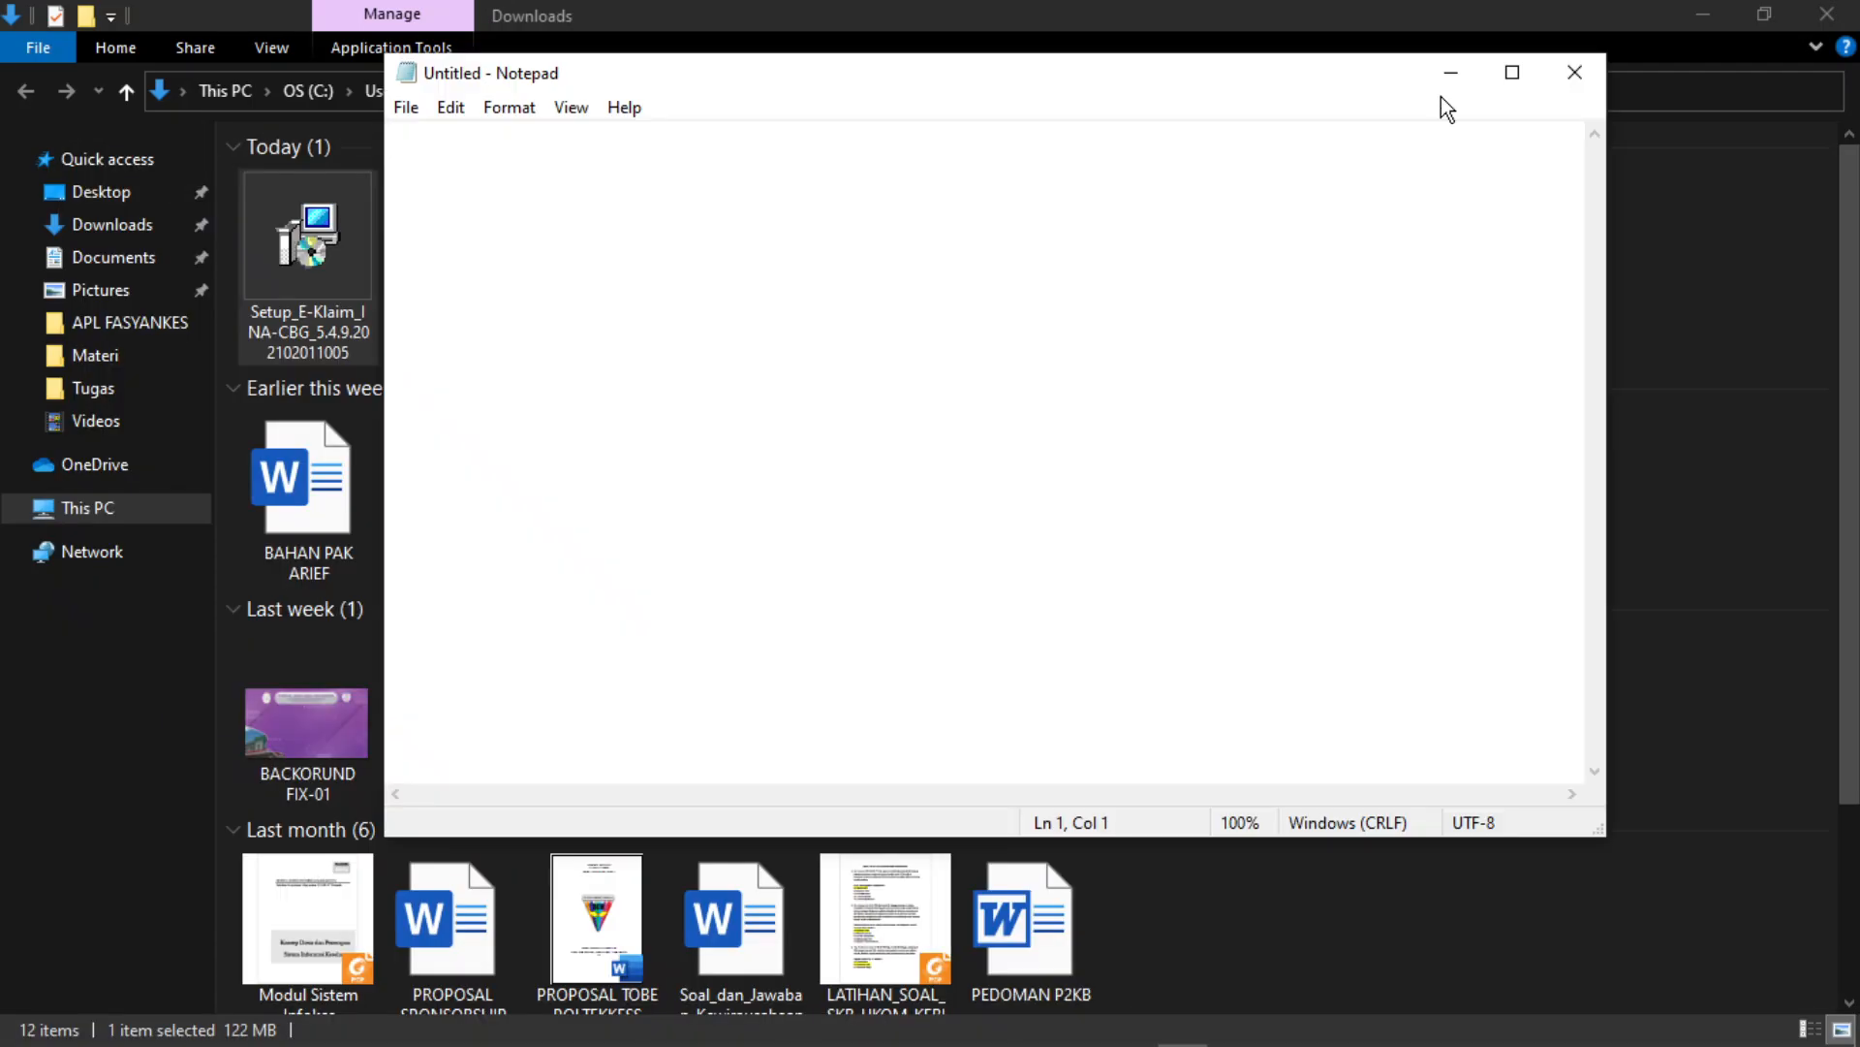
pyautogui.moveTo(1440, 95); pyautogui.dragTo(1341, 605)
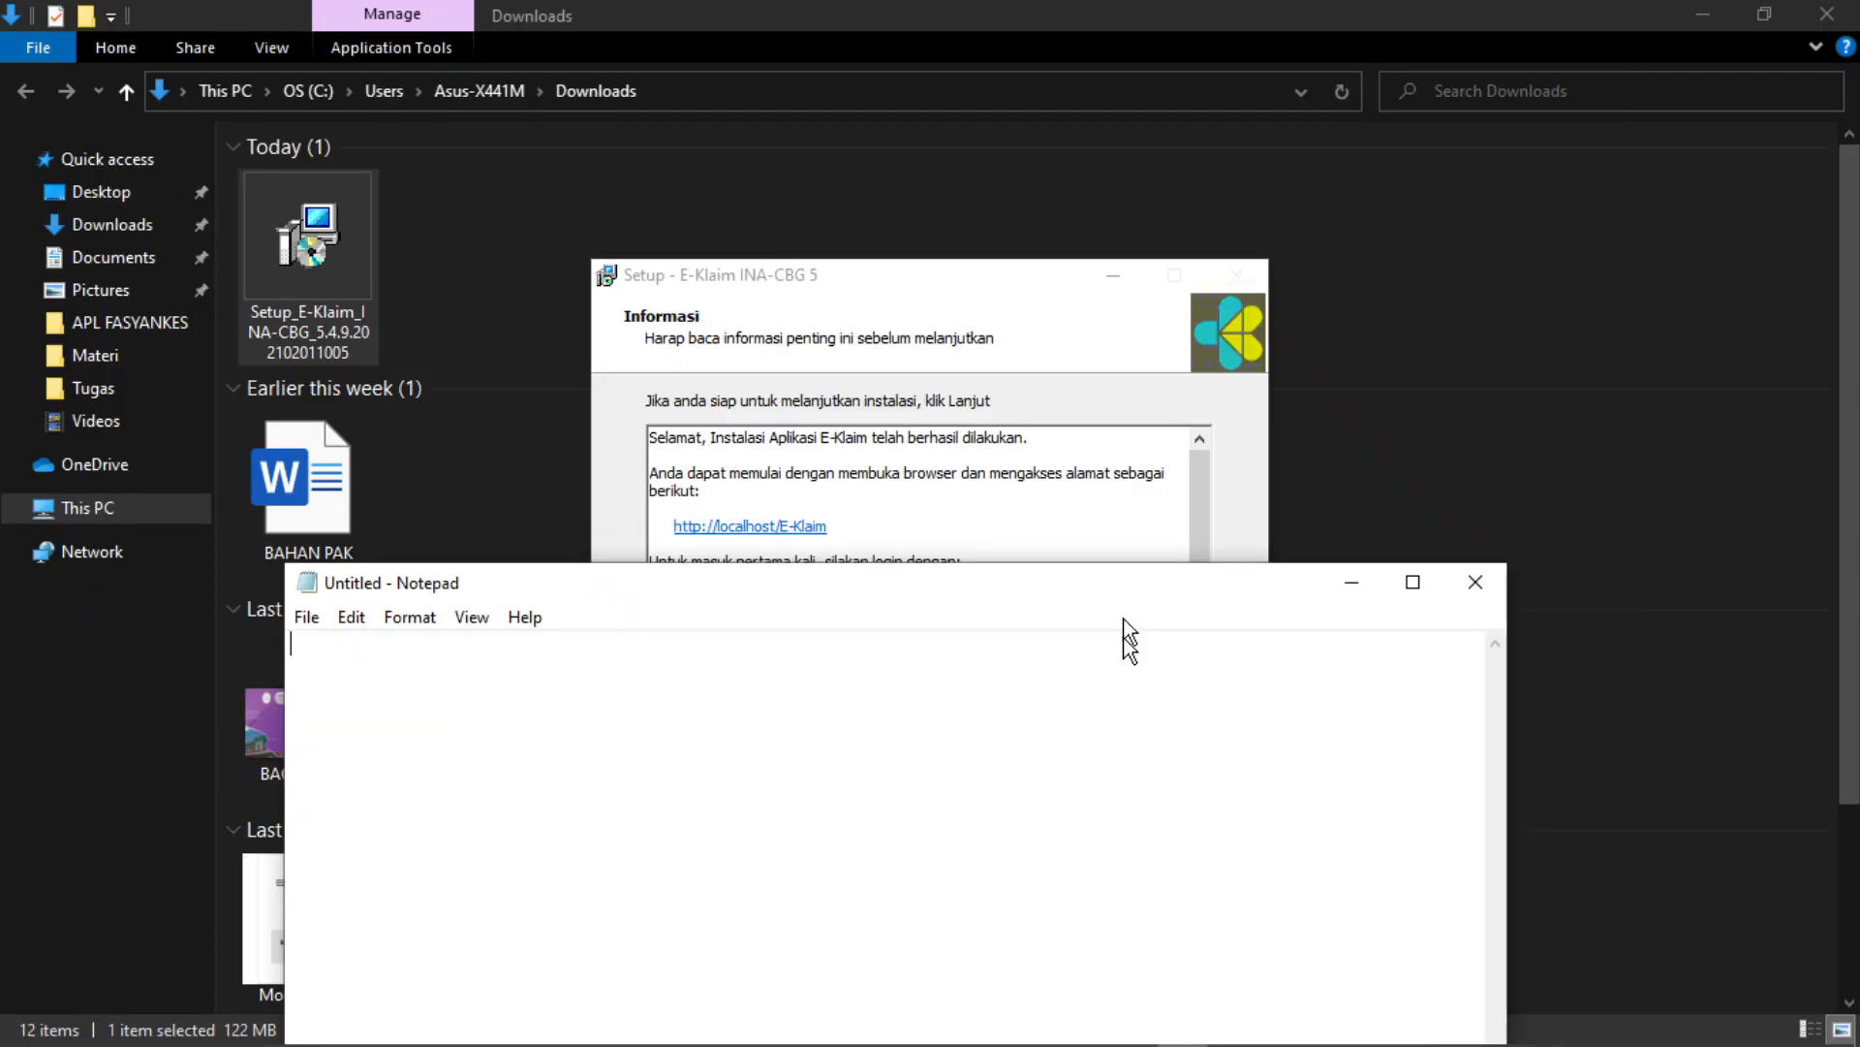
pyautogui.moveTo(1129, 640); pyautogui.dragTo(1129, 716)
pyautogui.moveTo(996, 262); pyautogui.dragTo(867, 54)
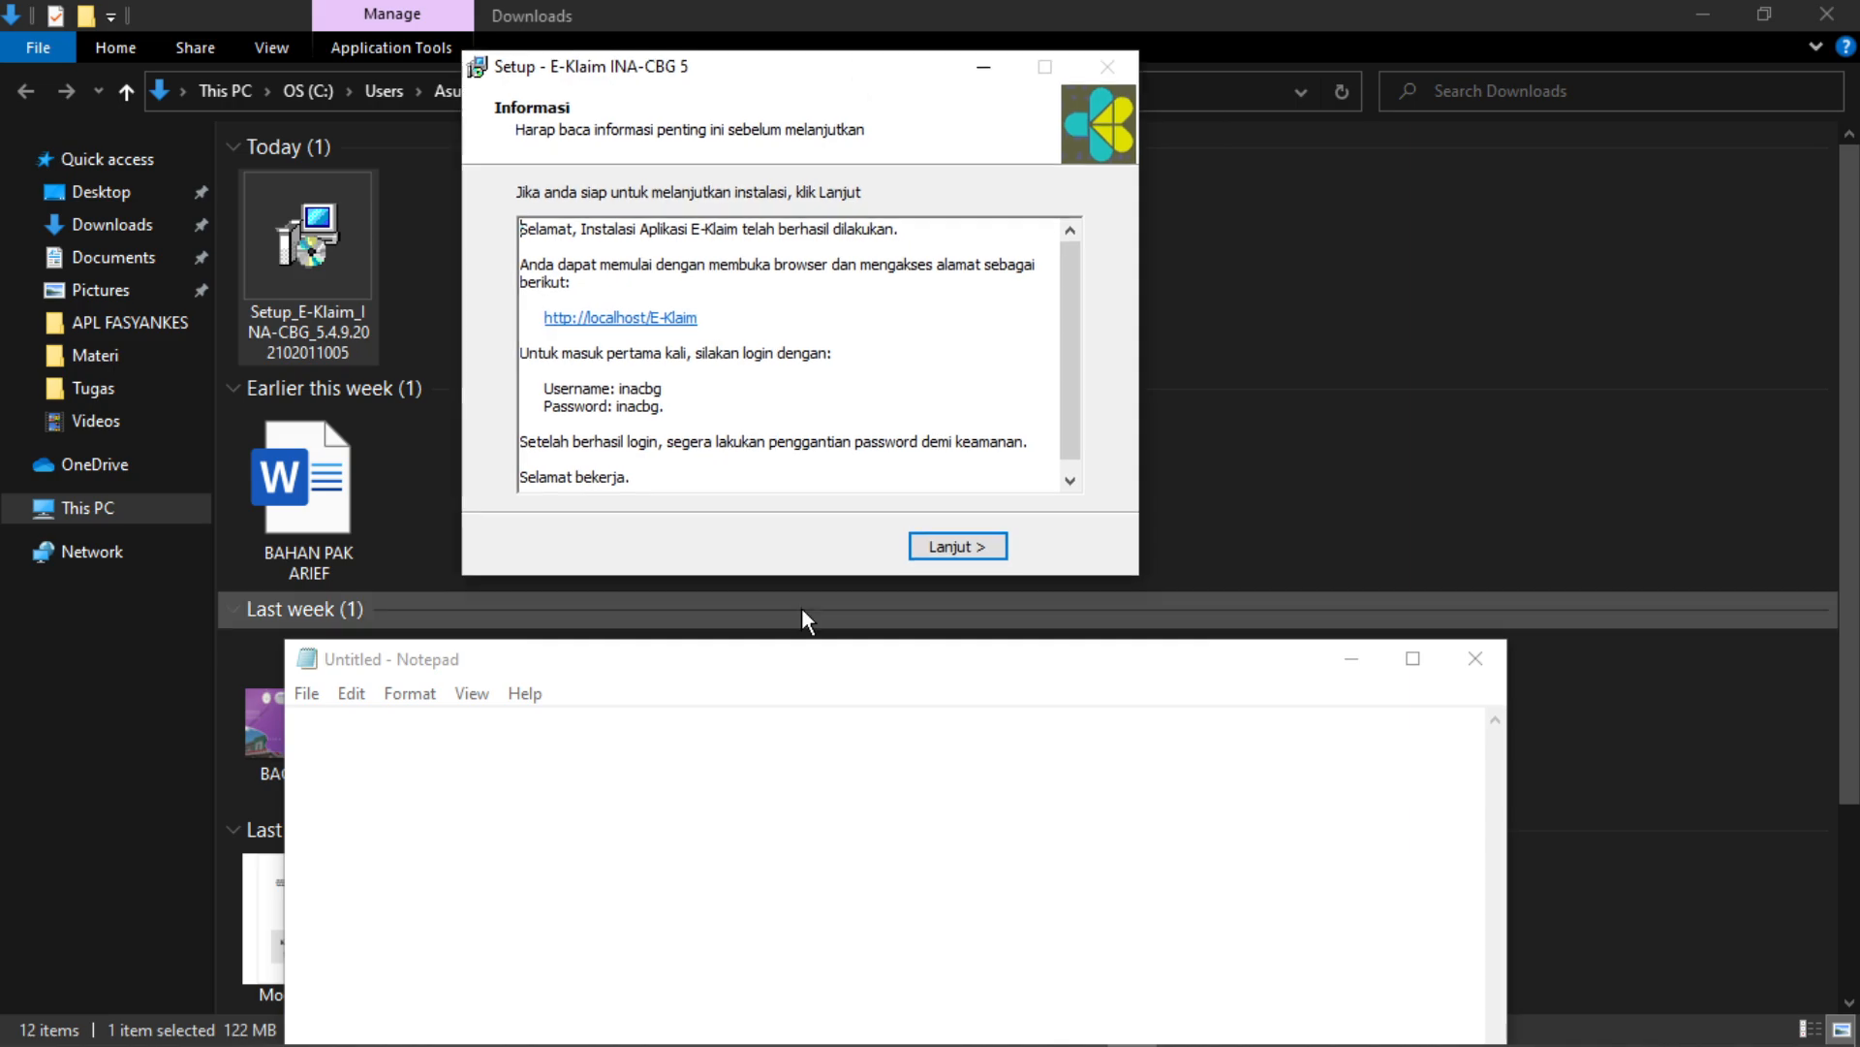
pyautogui.moveTo(809, 660); pyautogui.dragTo(942, 605)
pyautogui.click(585, 319)
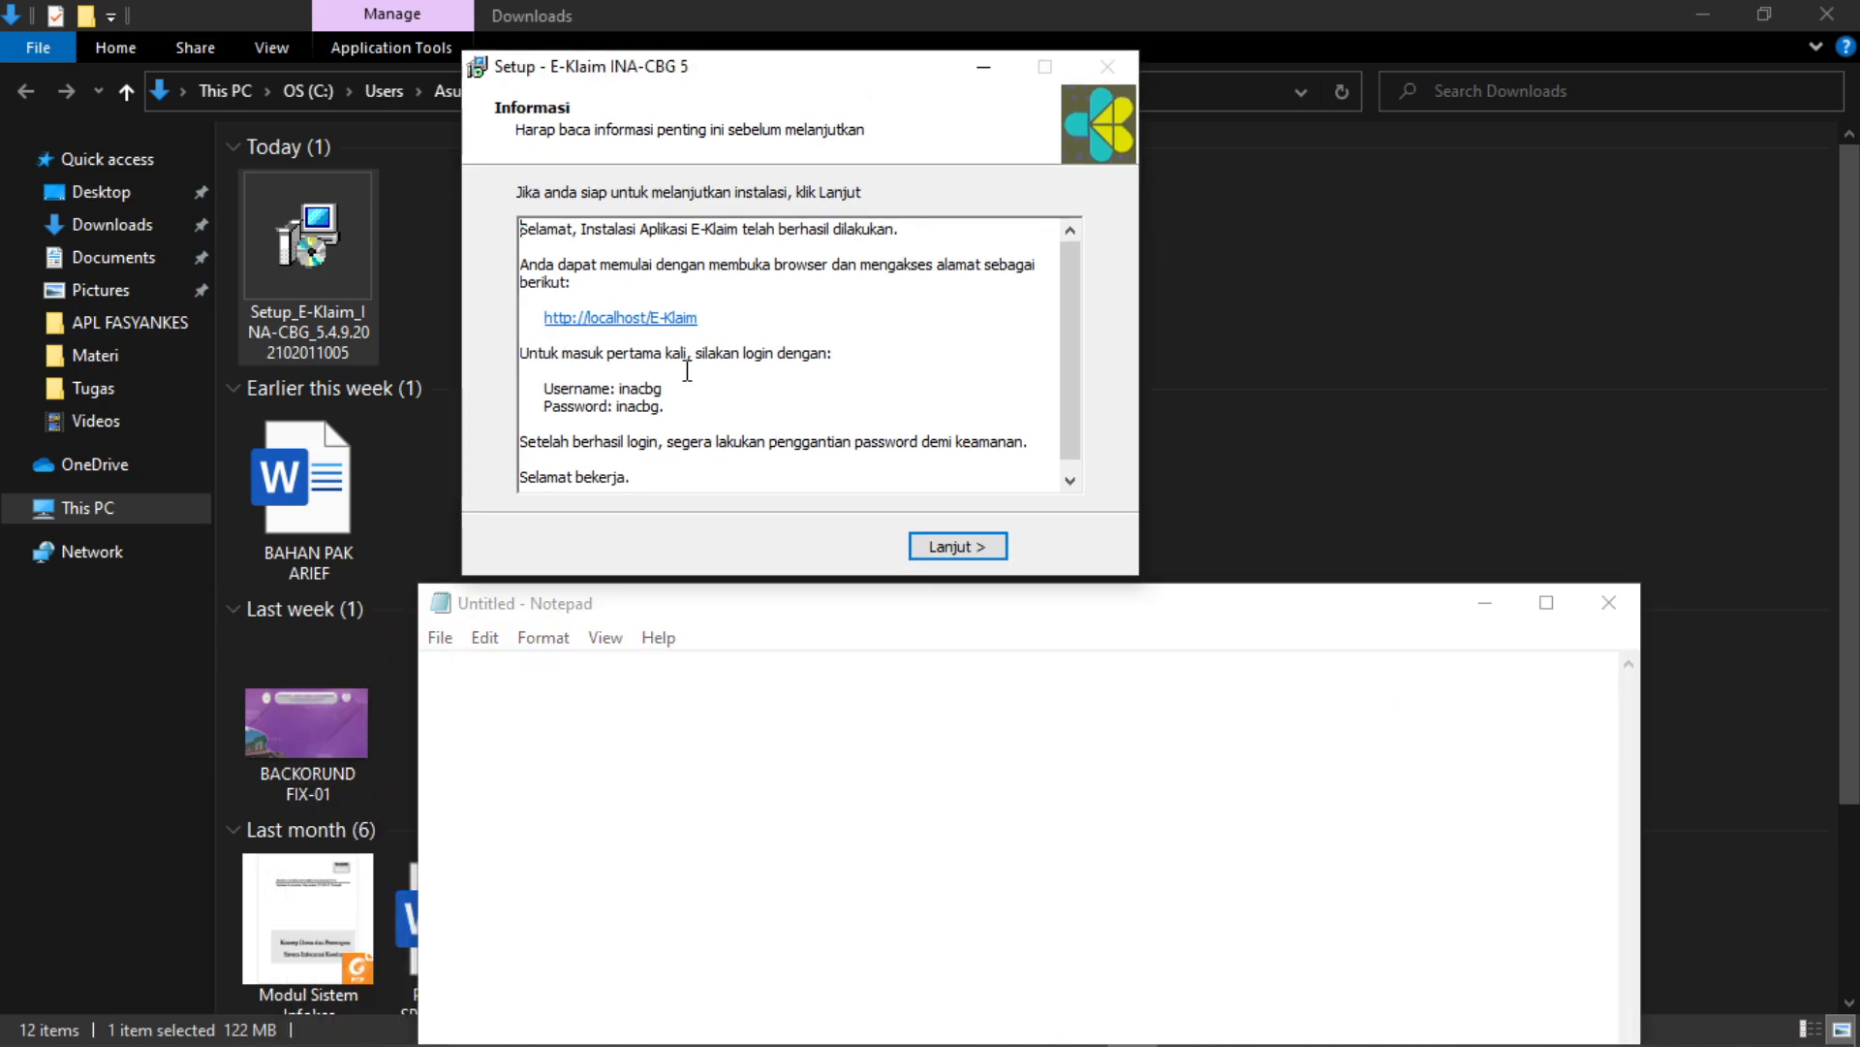
pyautogui.moveTo(539, 318); pyautogui.dragTo(708, 317)
pyautogui.hotkey('ctrl', 'c')
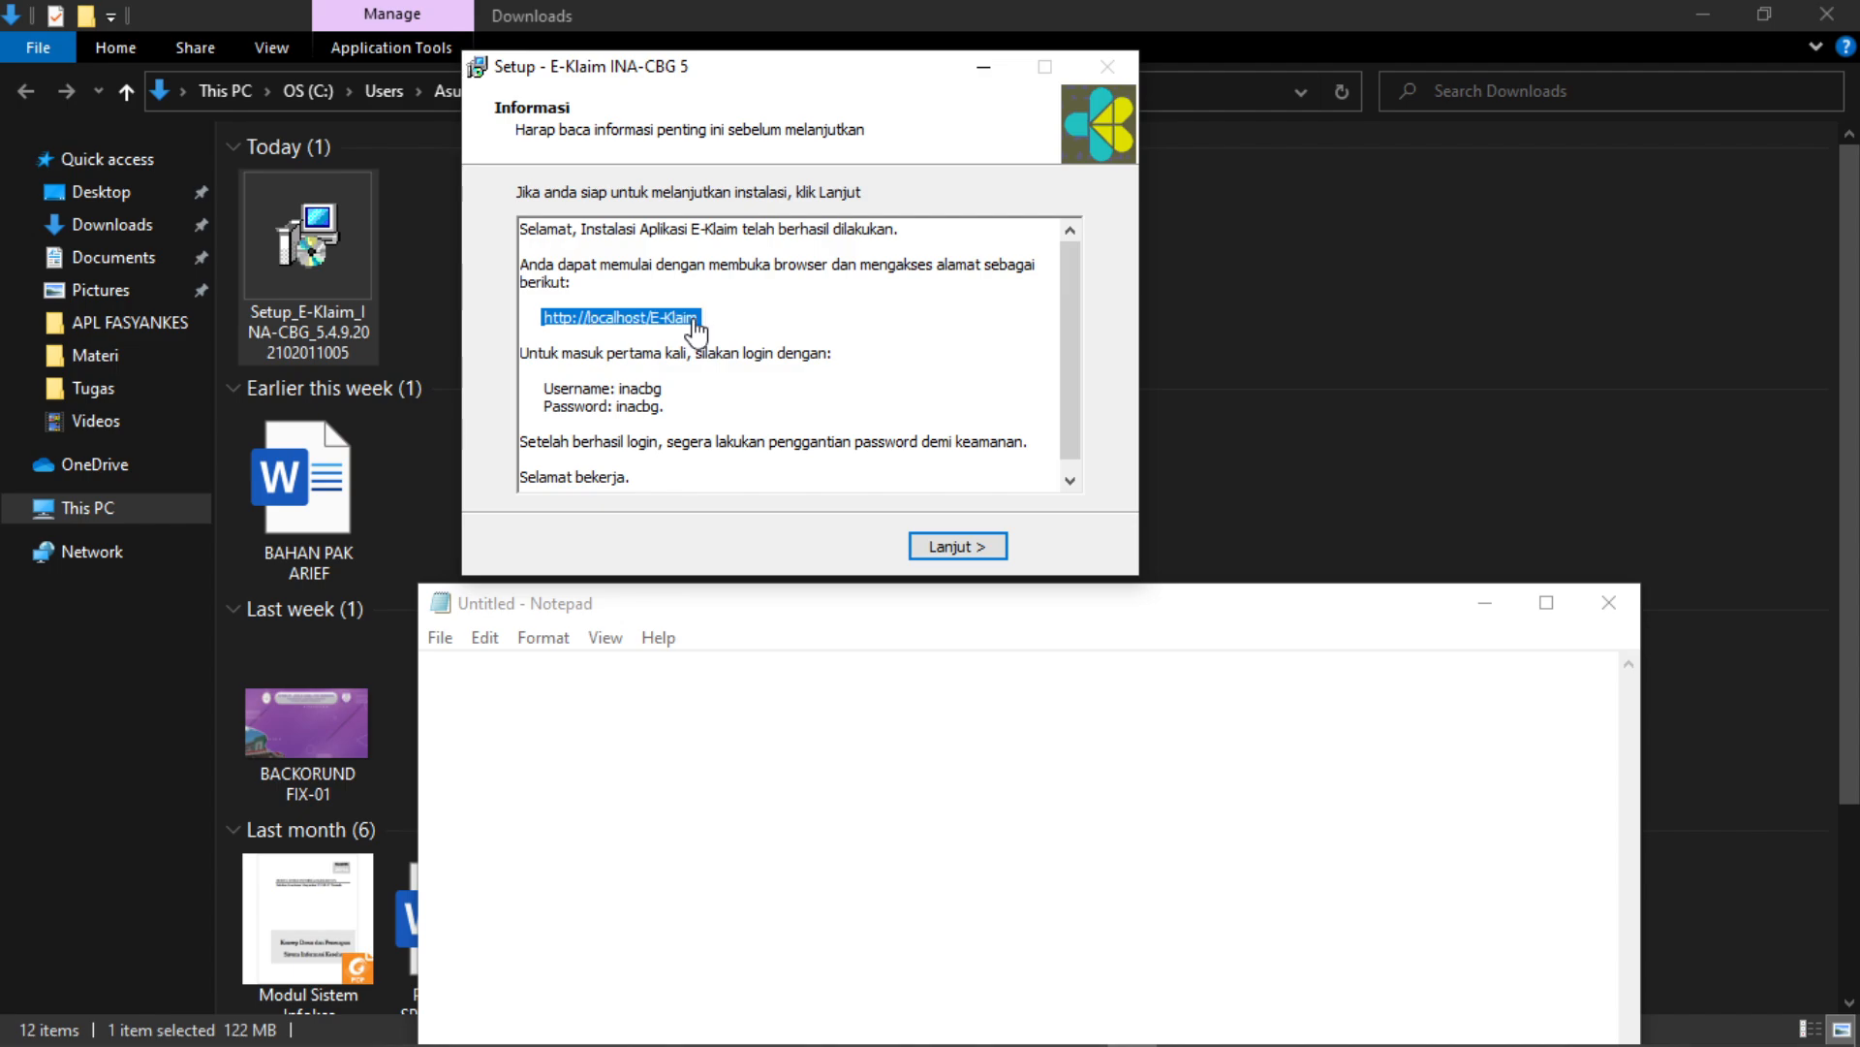
pyautogui.click(630, 706)
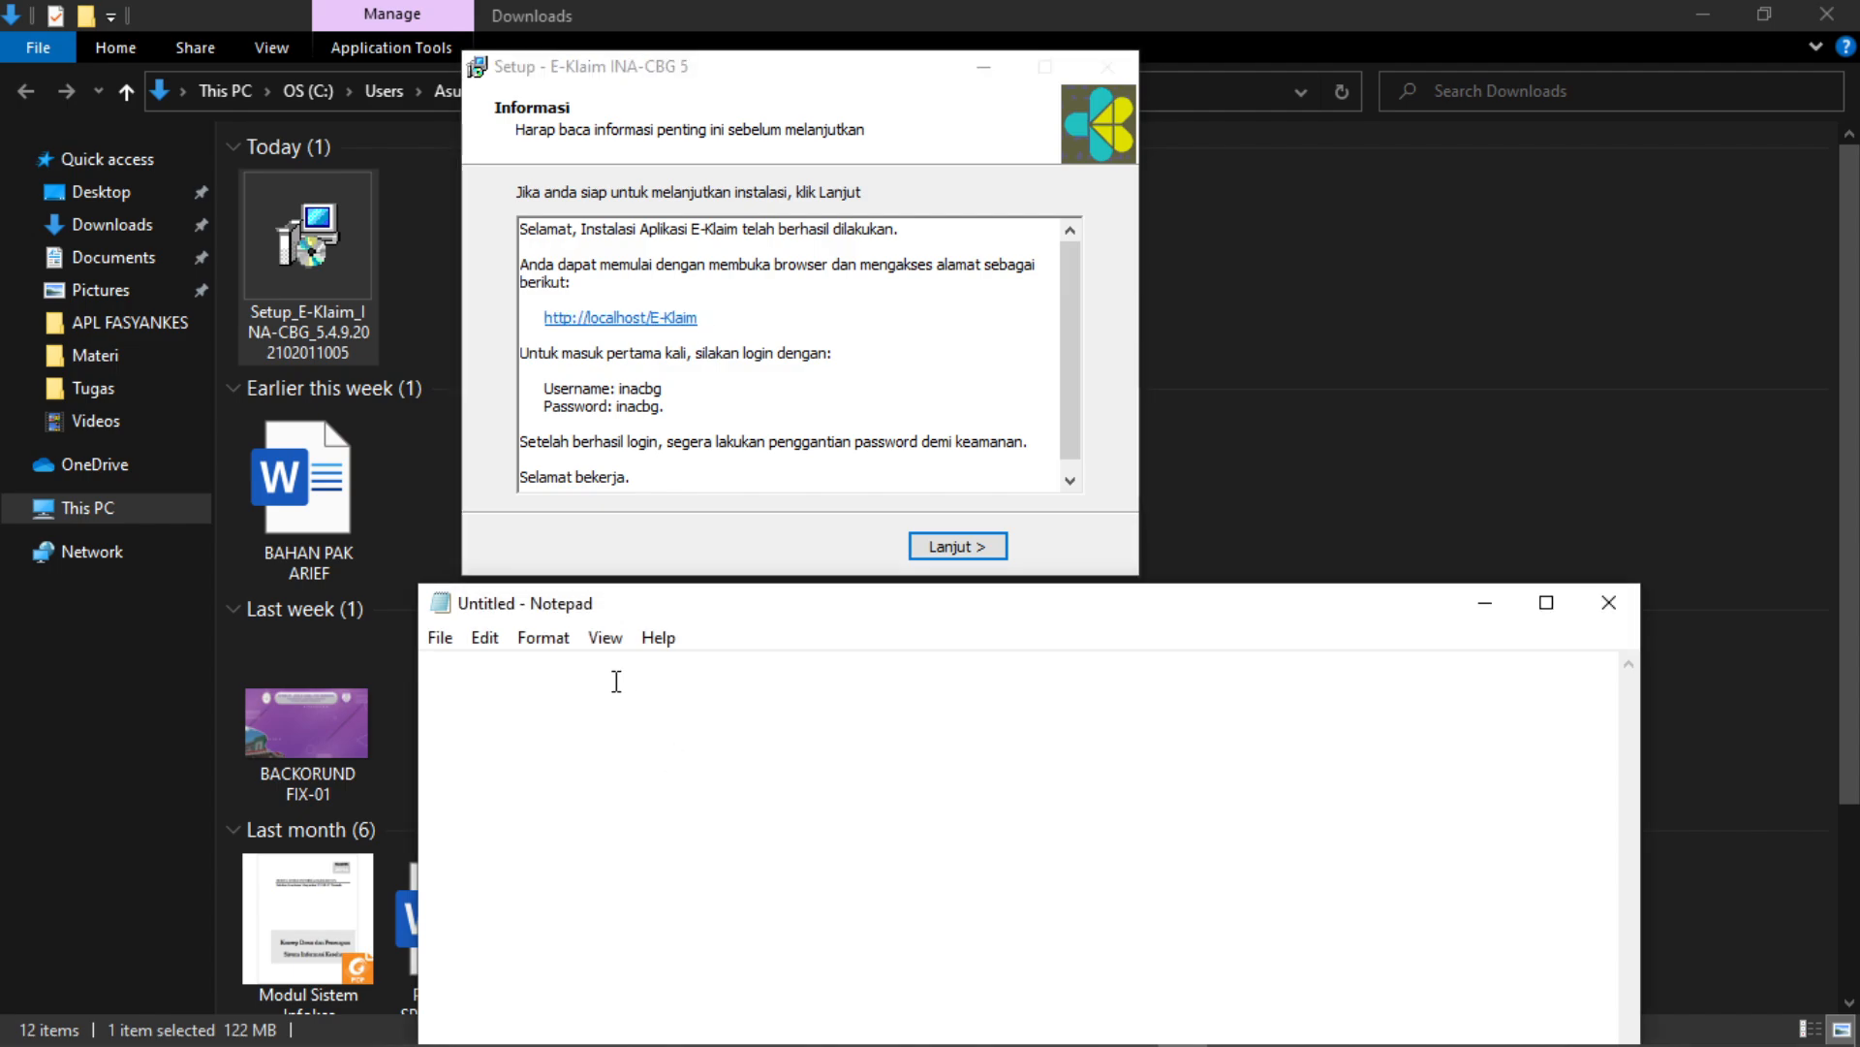
pyautogui.hotkey('ctrl', 'v')
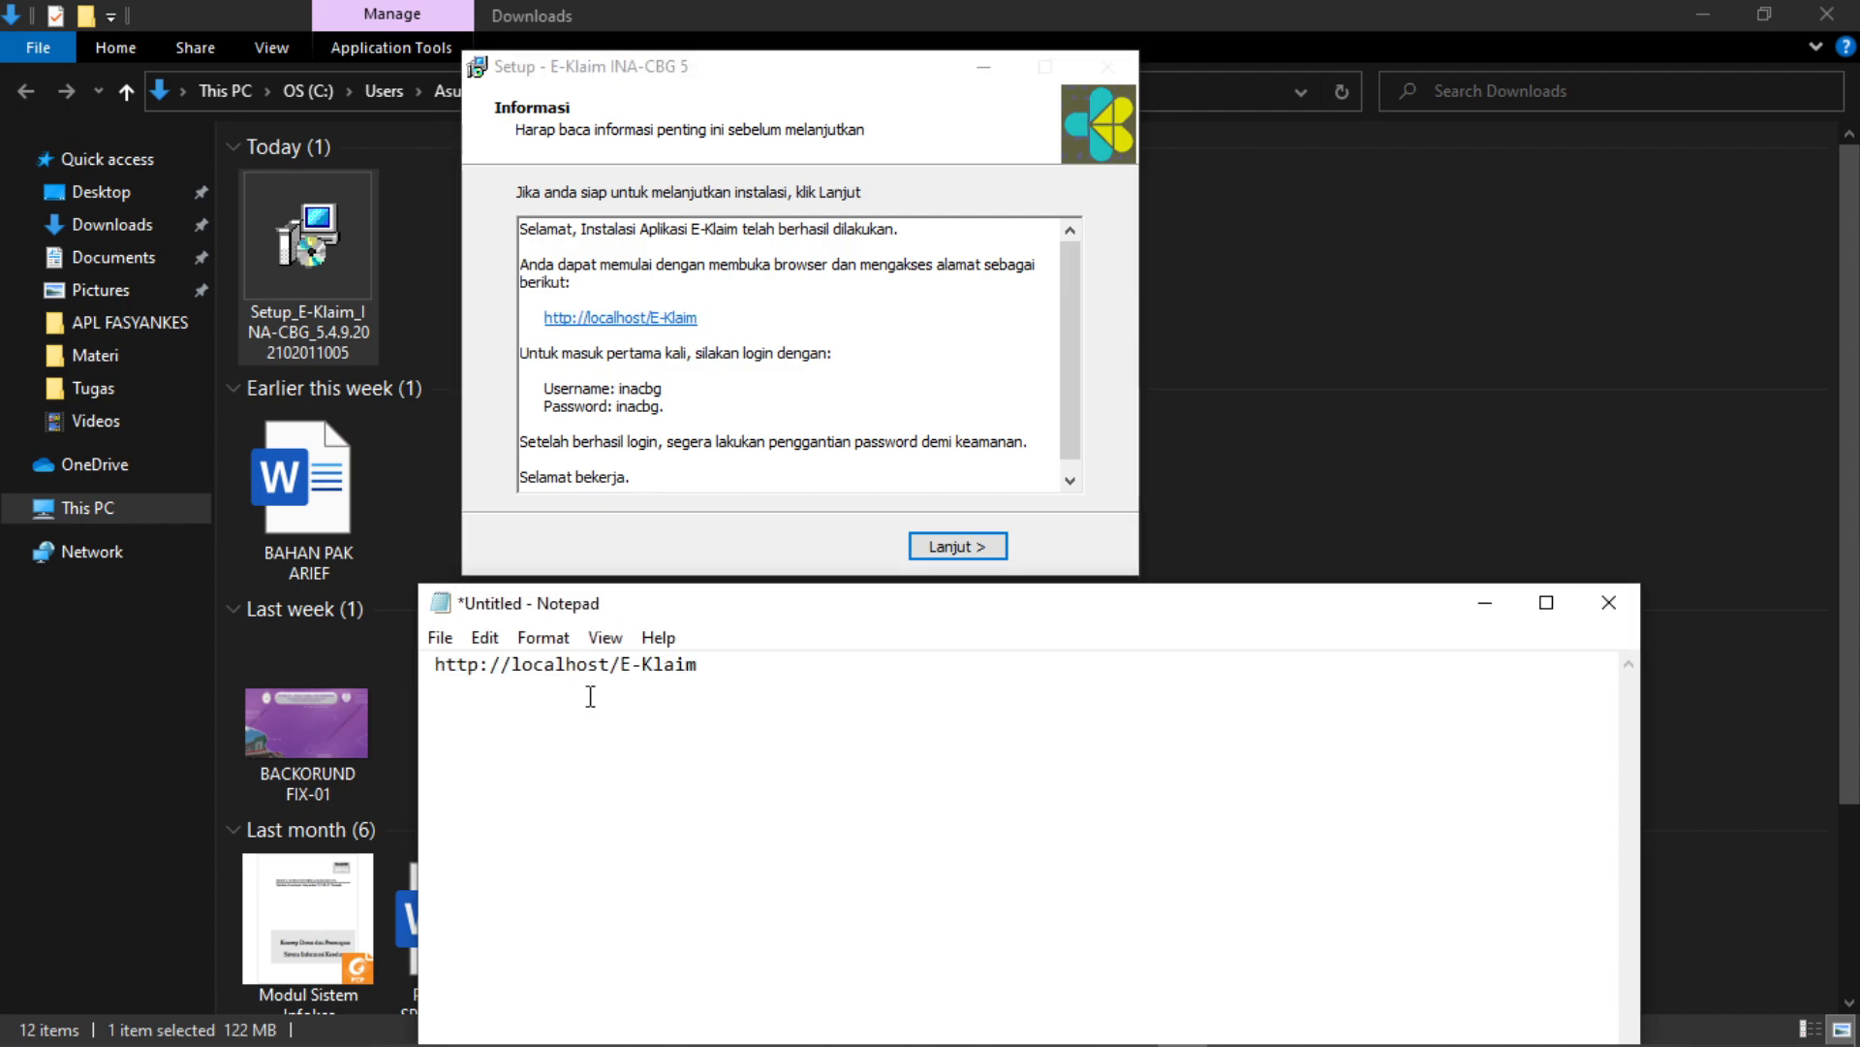
pyautogui.click(439, 668)
pyautogui.press('BackSpace')
pyautogui.click(457, 670)
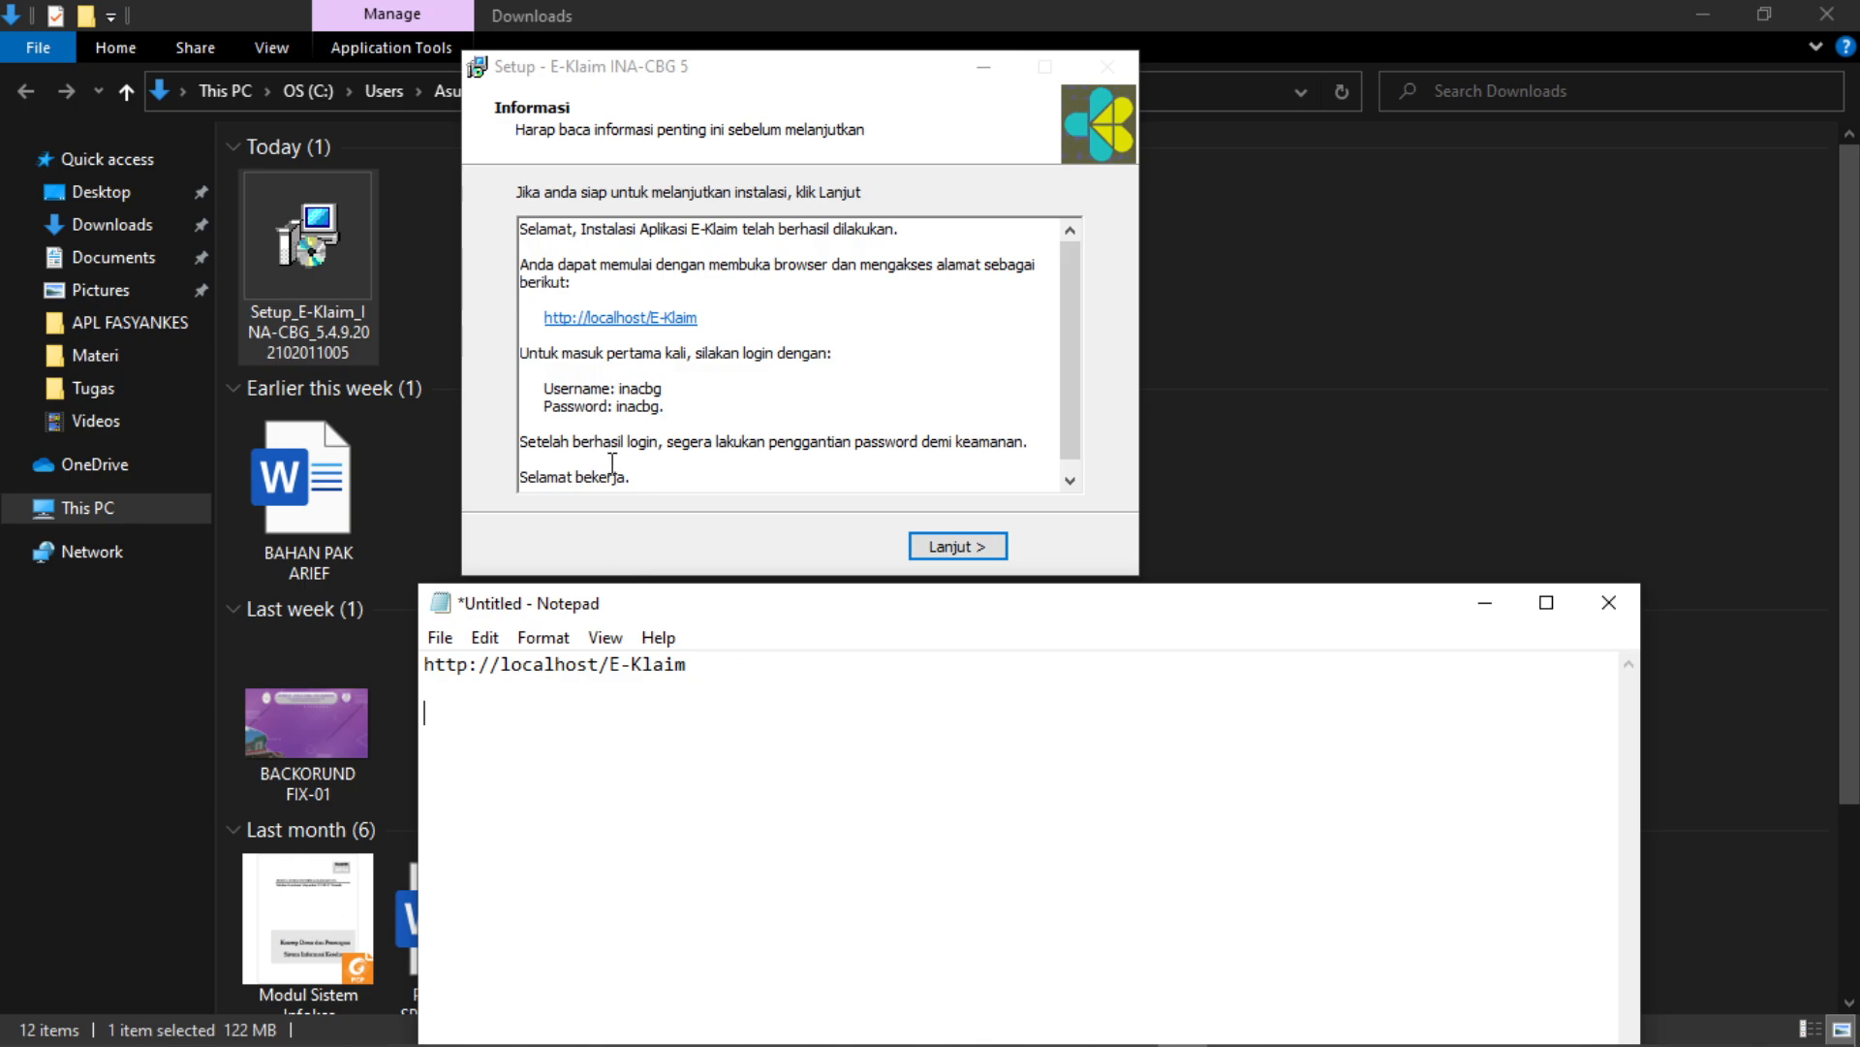
# - Copy the first-login username and password lines into Notepad and align them
pyautogui.click(546, 390)
pyautogui.click(586, 405)
pyautogui.moveTo(548, 388); pyautogui.dragTo(652, 414)
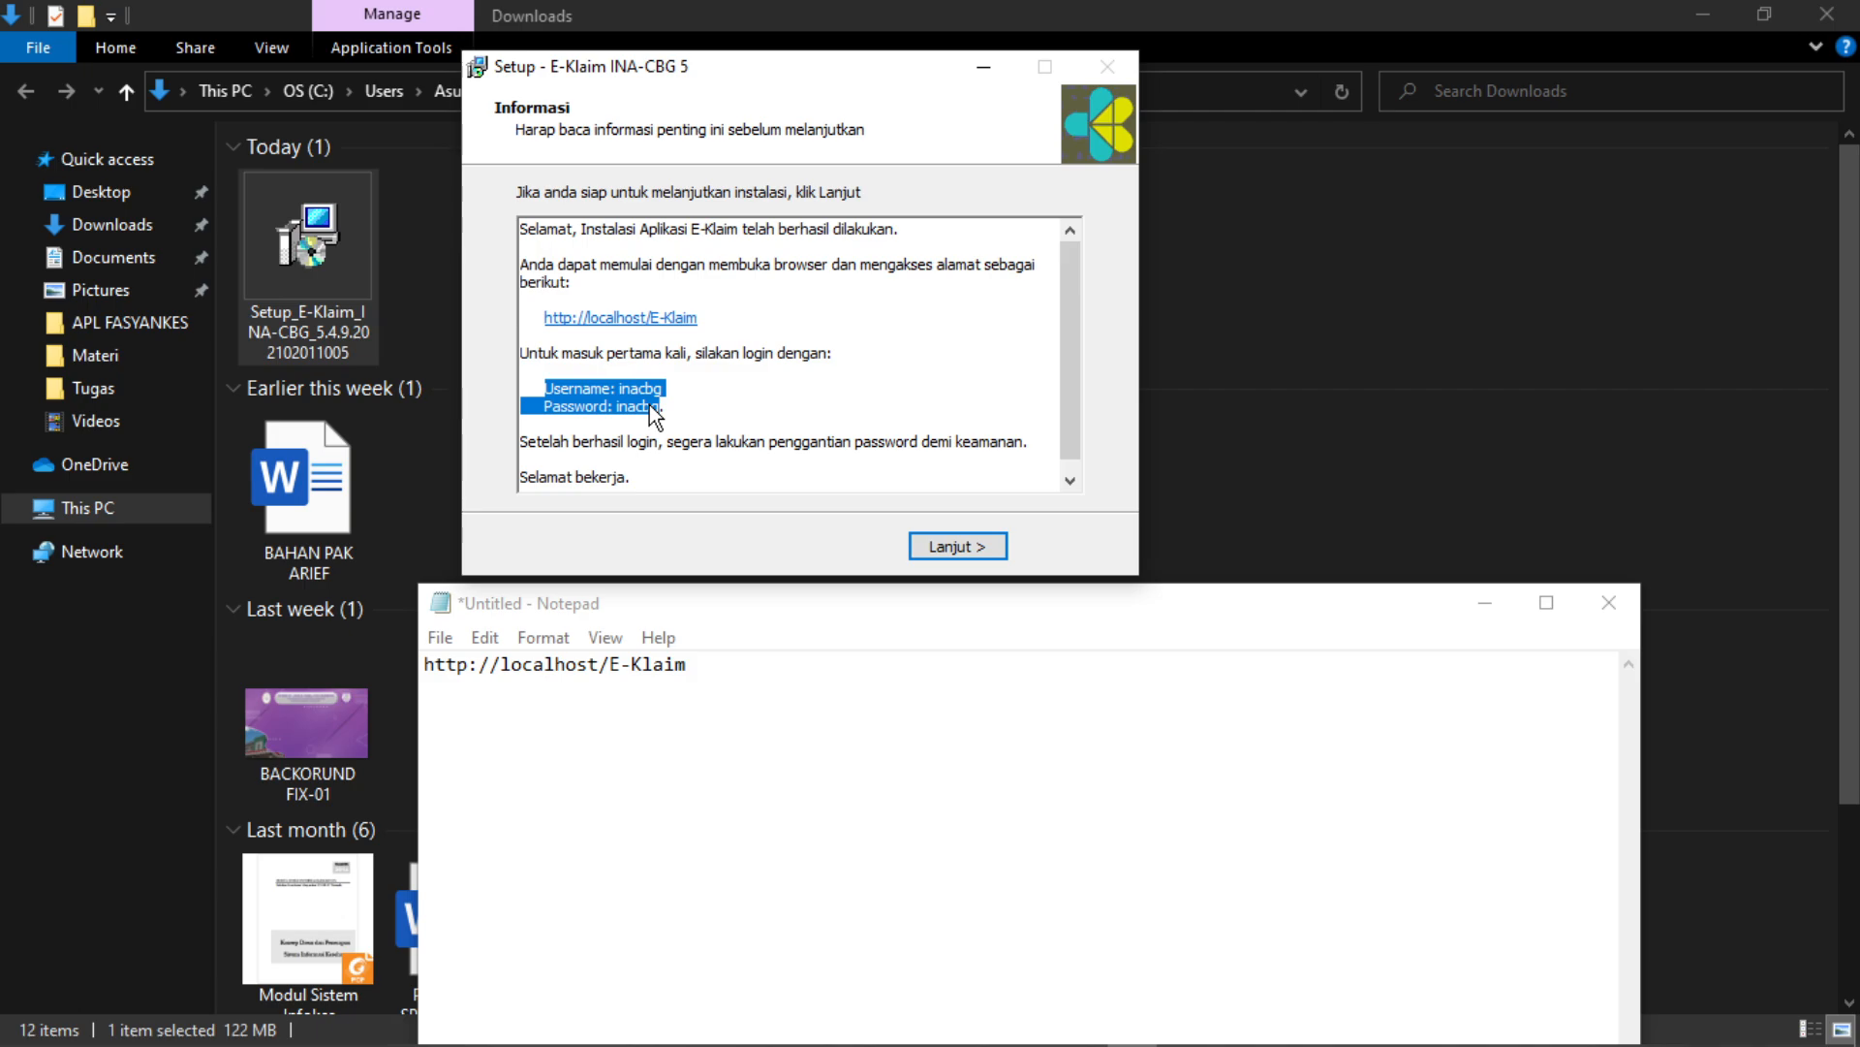
pyautogui.hotkey('ctrl', 'c')
pyautogui.click(559, 712)
pyautogui.hotkey('ctrl', 'v')
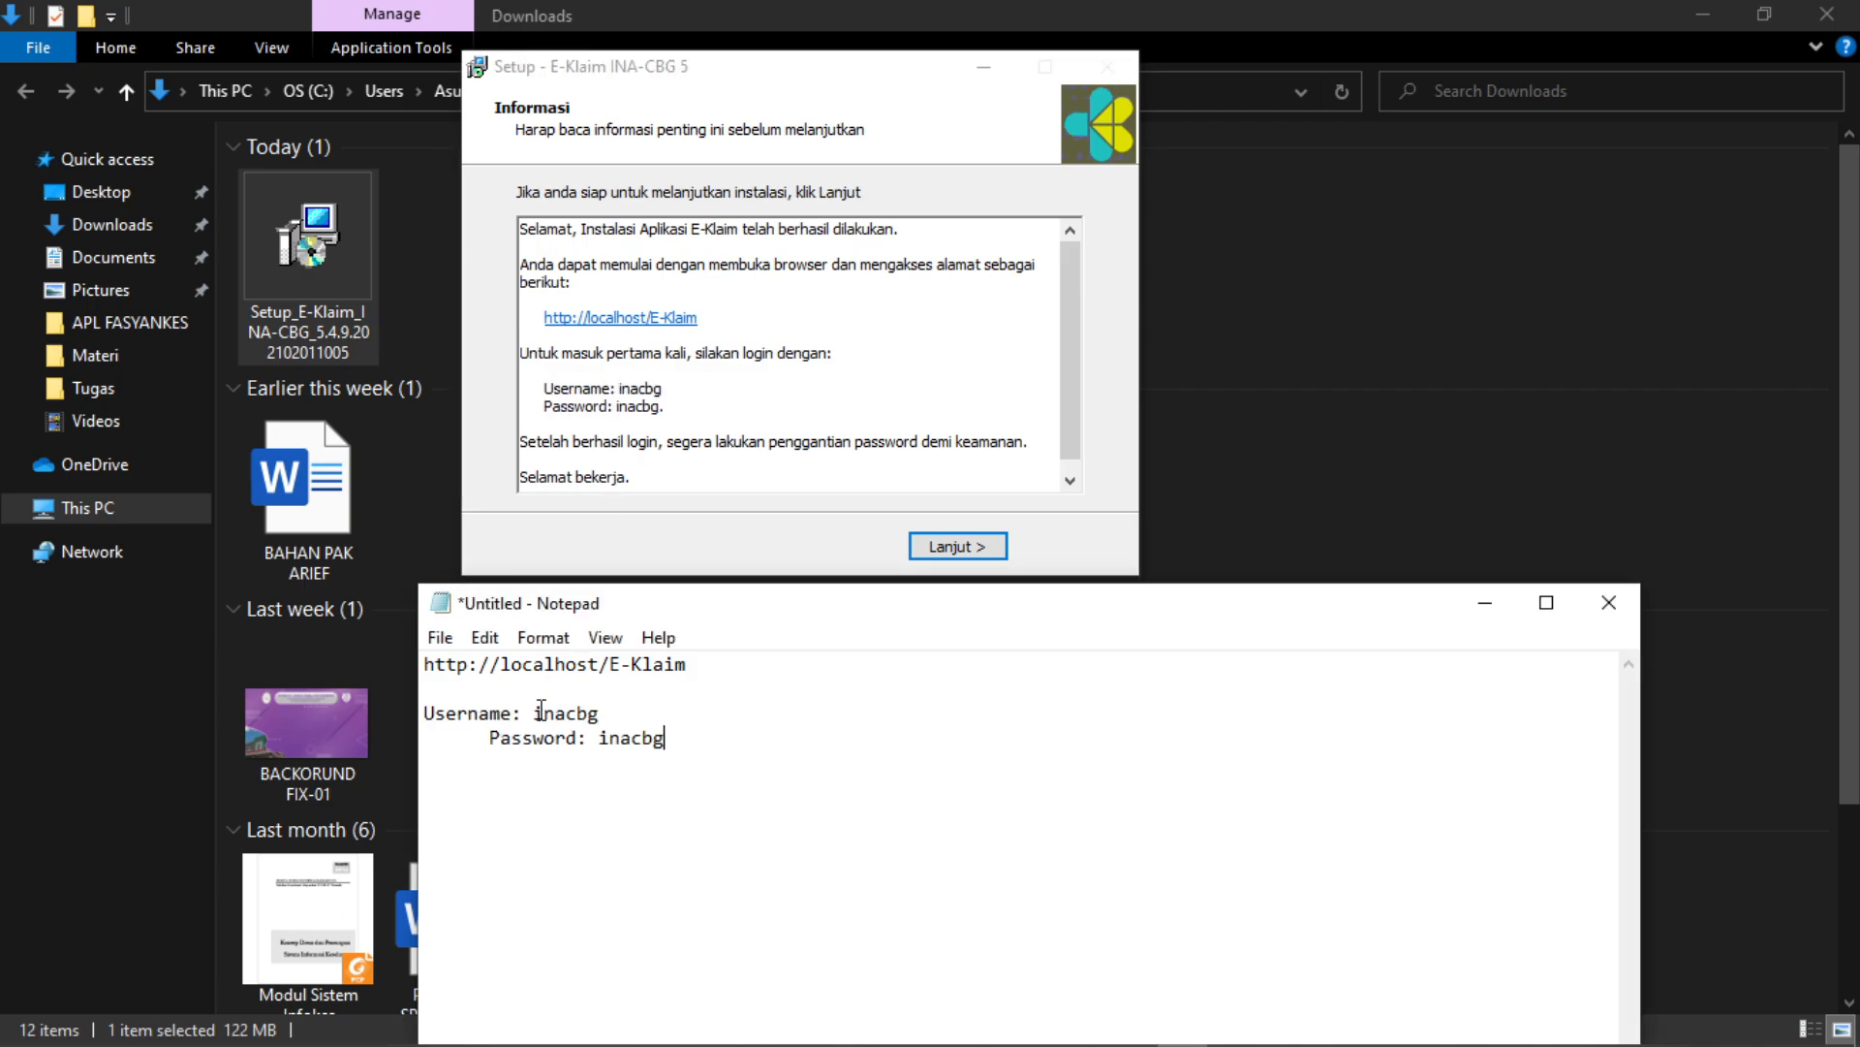
pyautogui.click(490, 739)
pyautogui.hotkey('shift', 'End')
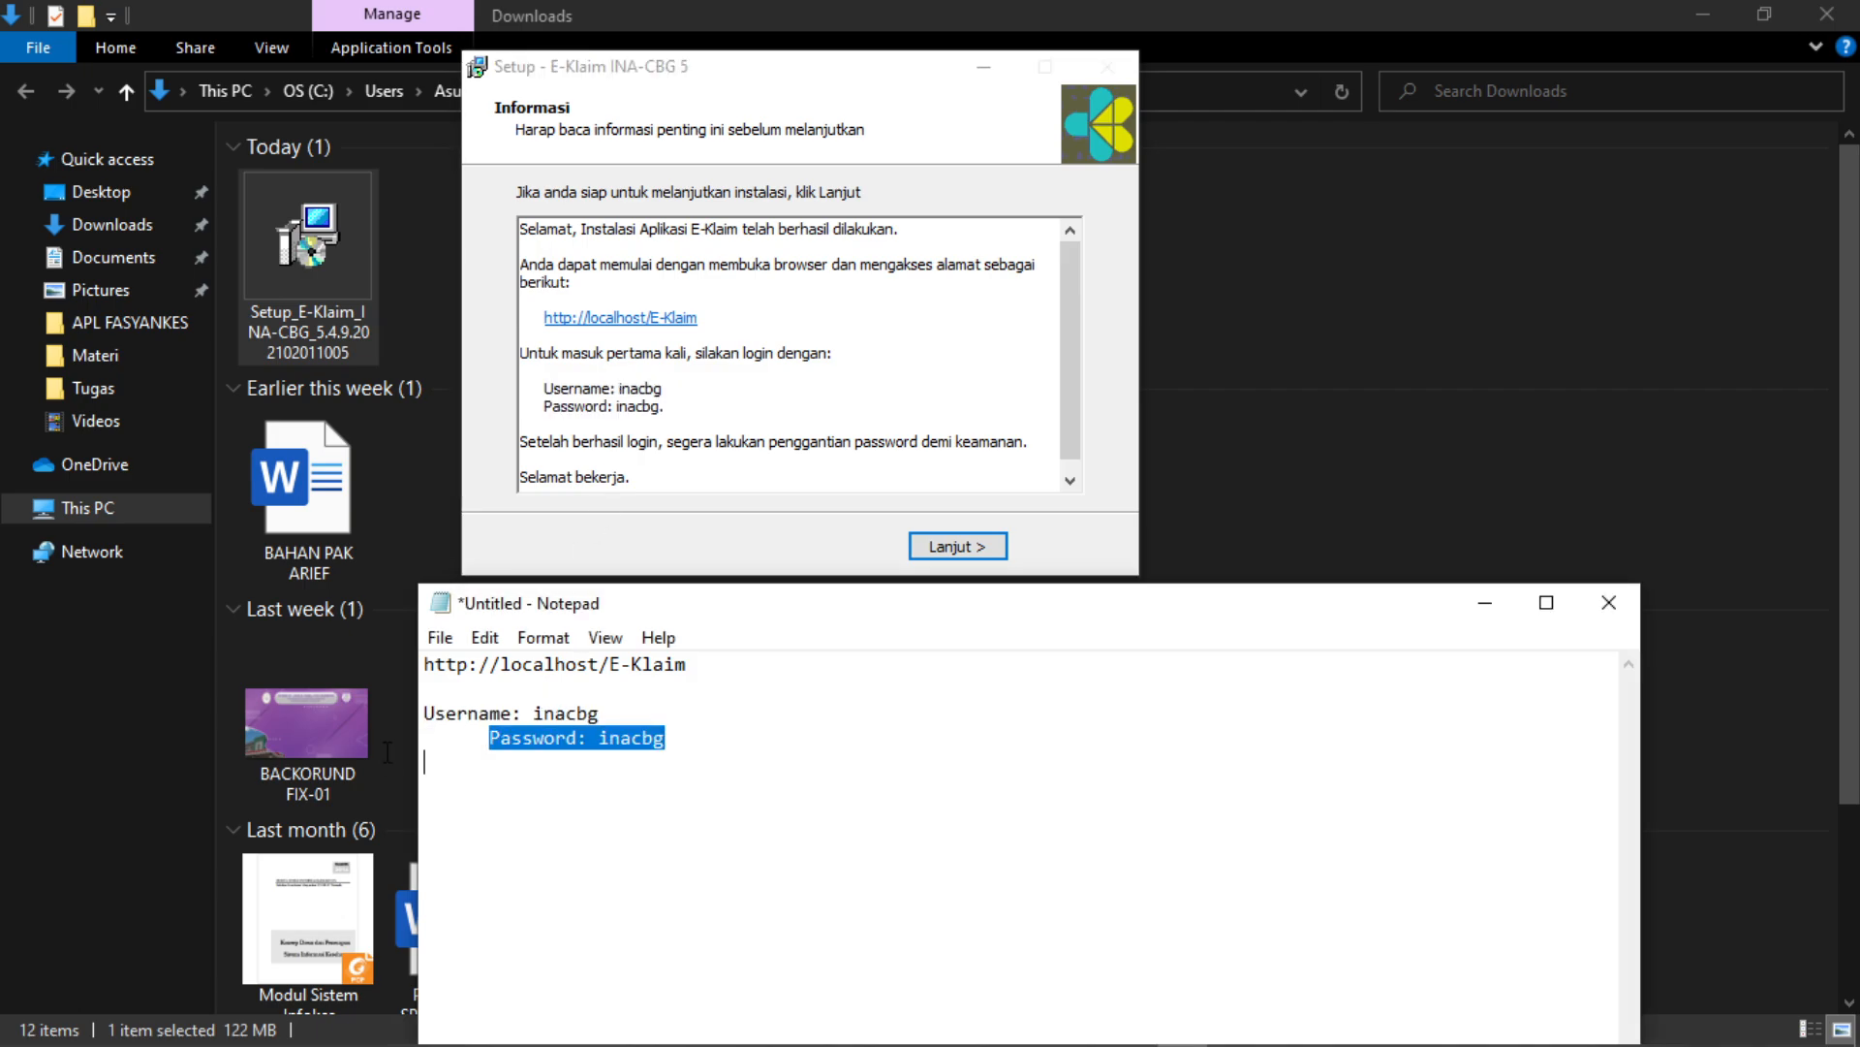
pyautogui.click(473, 751)
pyautogui.press('BackSpace')
pyautogui.press('BackSpace')
pyautogui.press('BackSpace')
pyautogui.press('BackSpace')
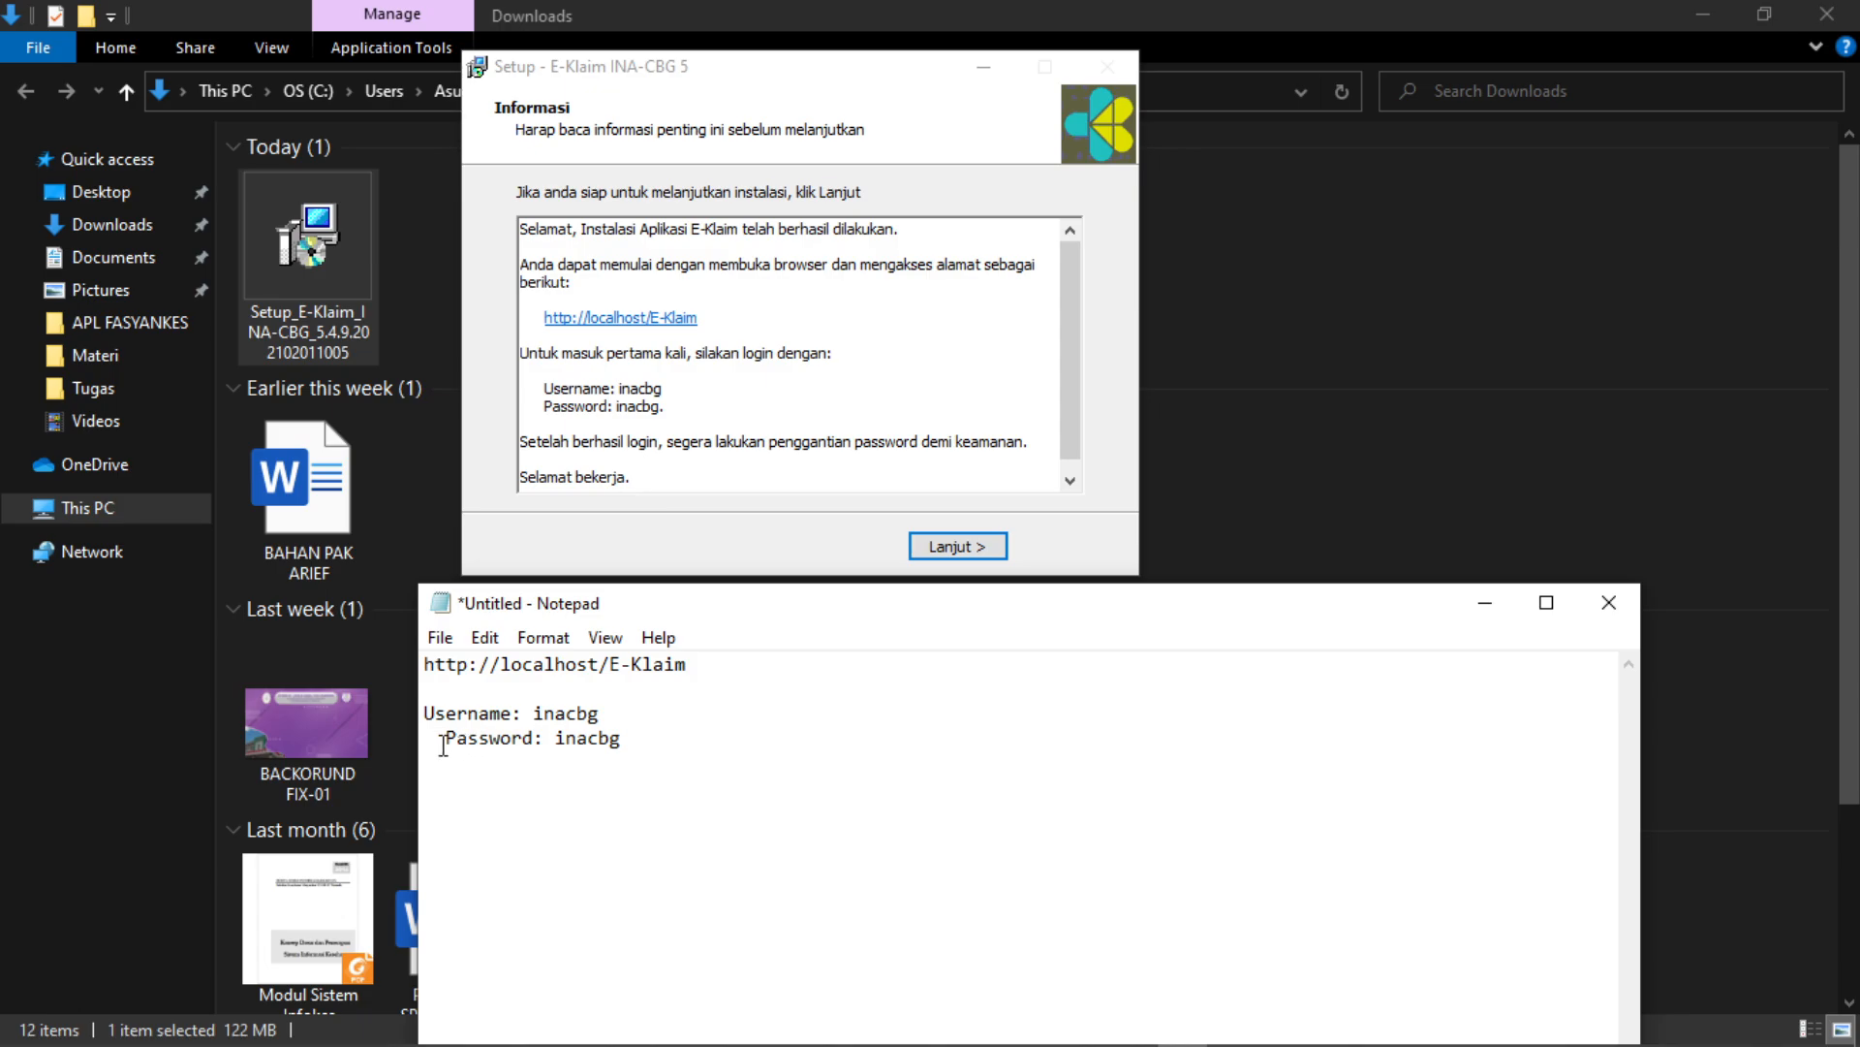
pyautogui.press('BackSpace')
pyautogui.press('BackSpace')
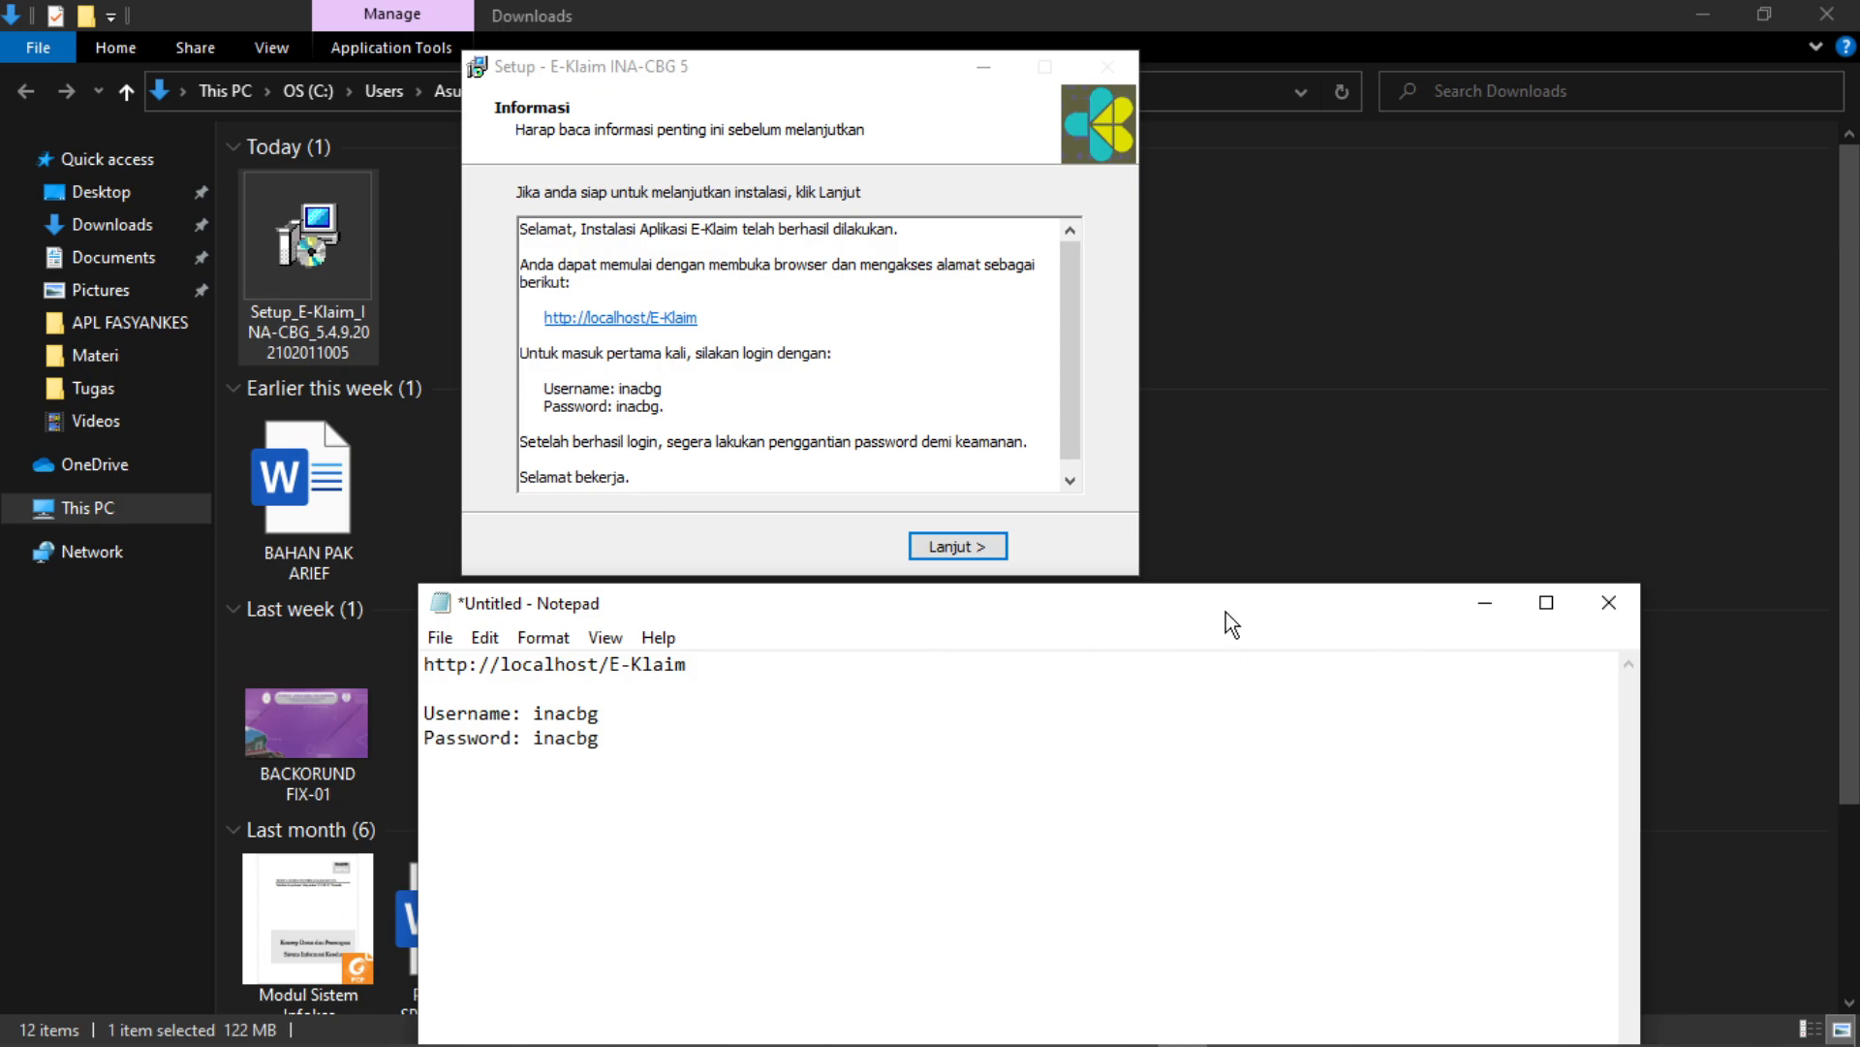
# - Hide the notes, finish the E-Klaim setup wizard, and minimize the Downloads window
pyautogui.moveTo(1230, 623); pyautogui.dragTo(1241, 333)
pyautogui.click(1495, 320)
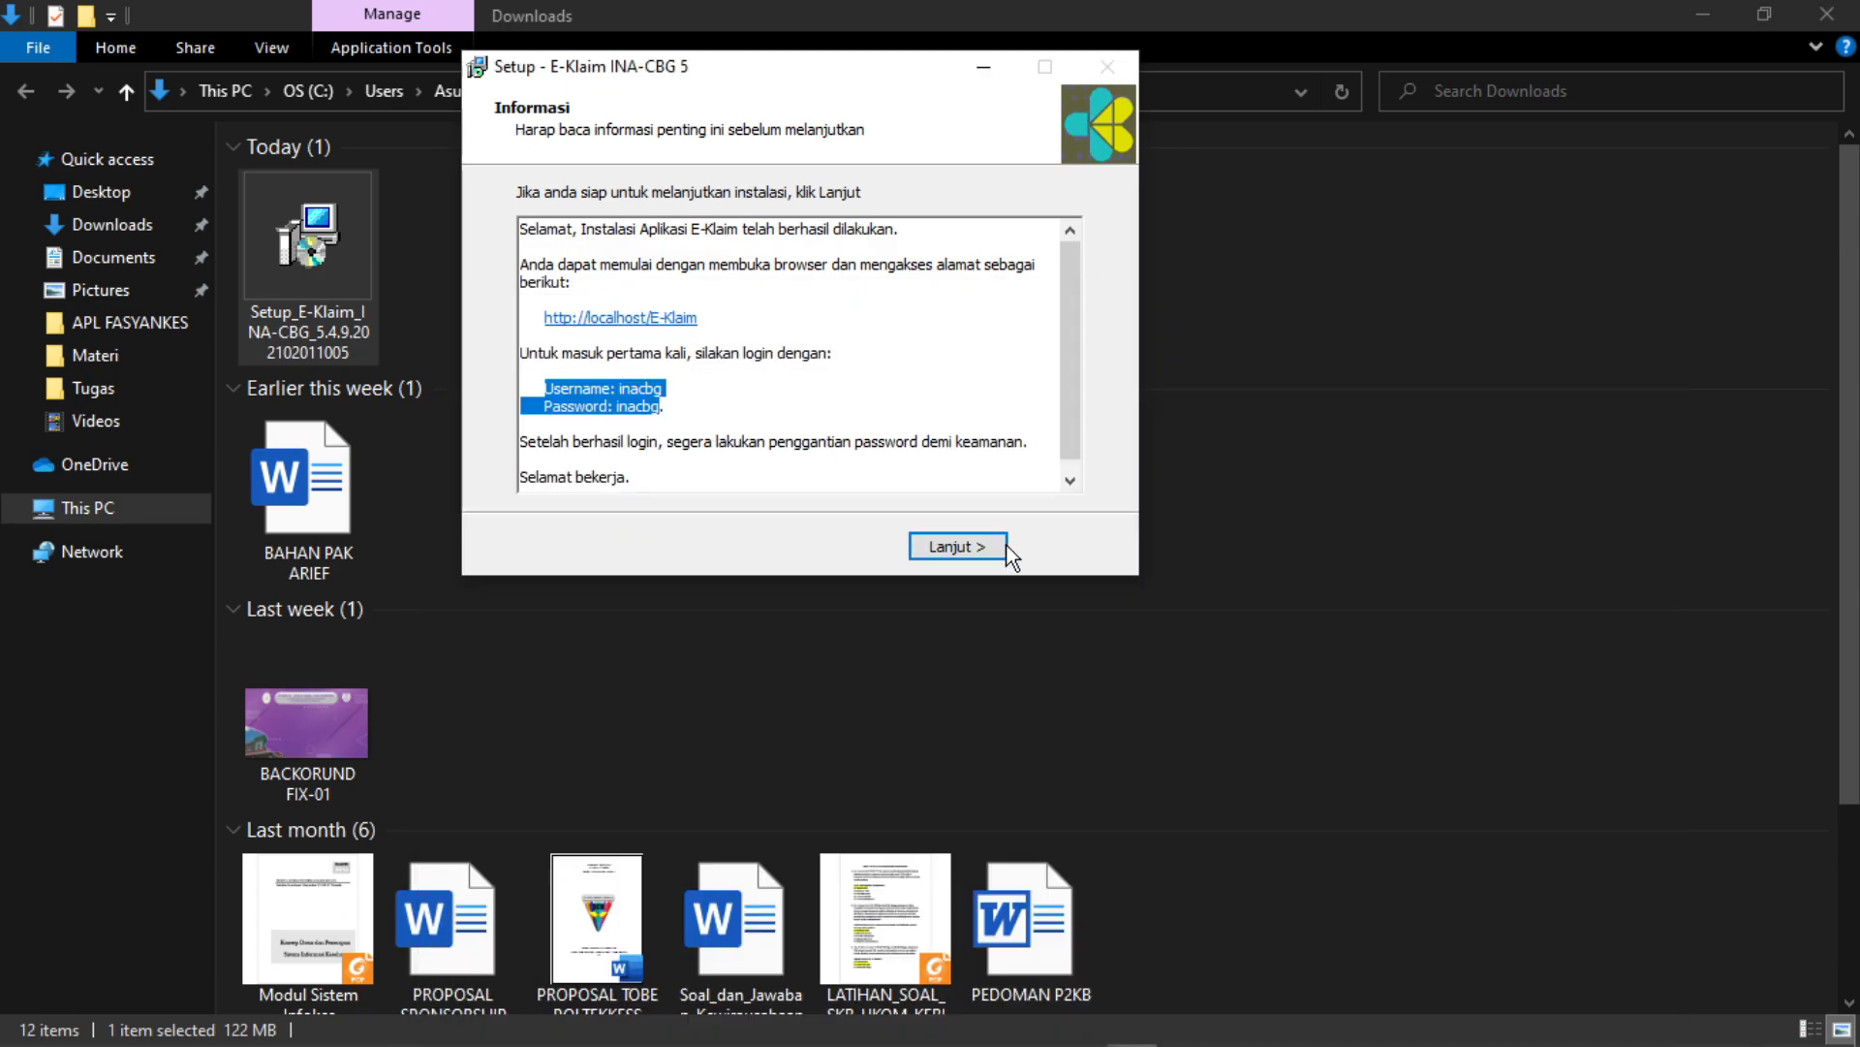
pyautogui.click(975, 548)
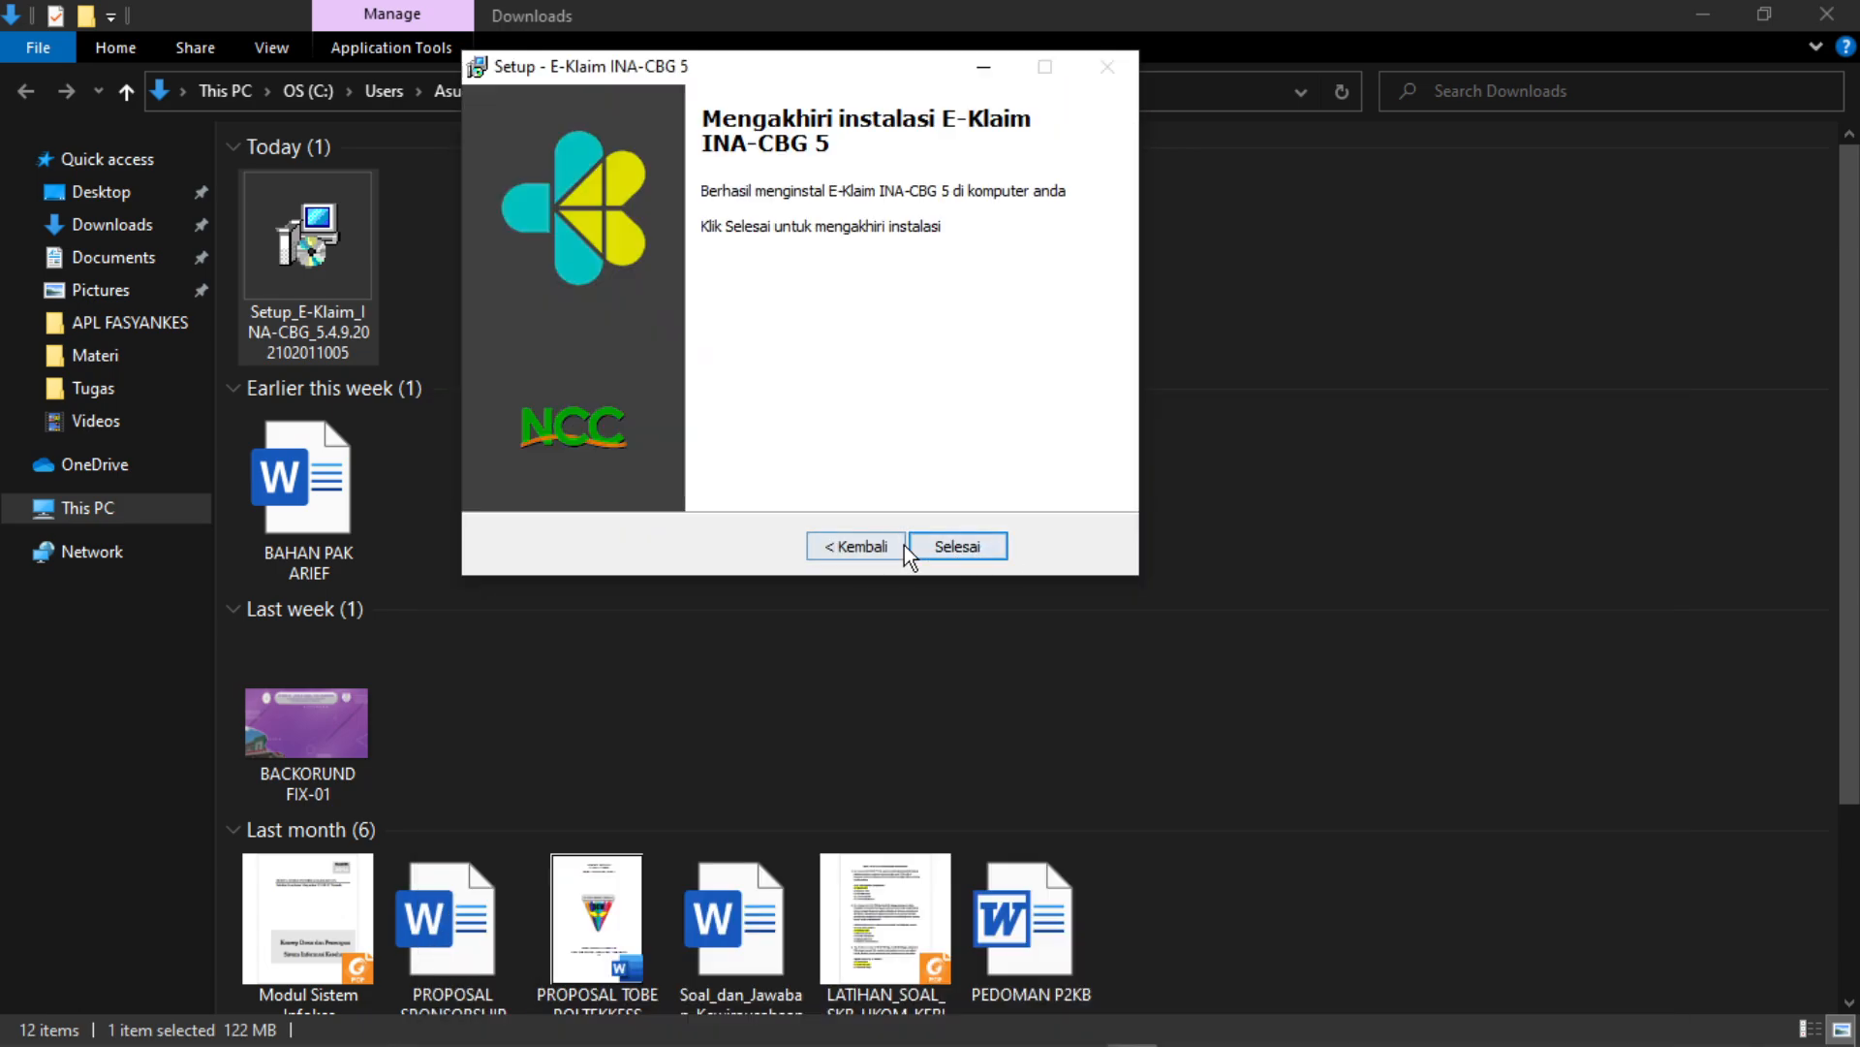
pyautogui.click(957, 547)
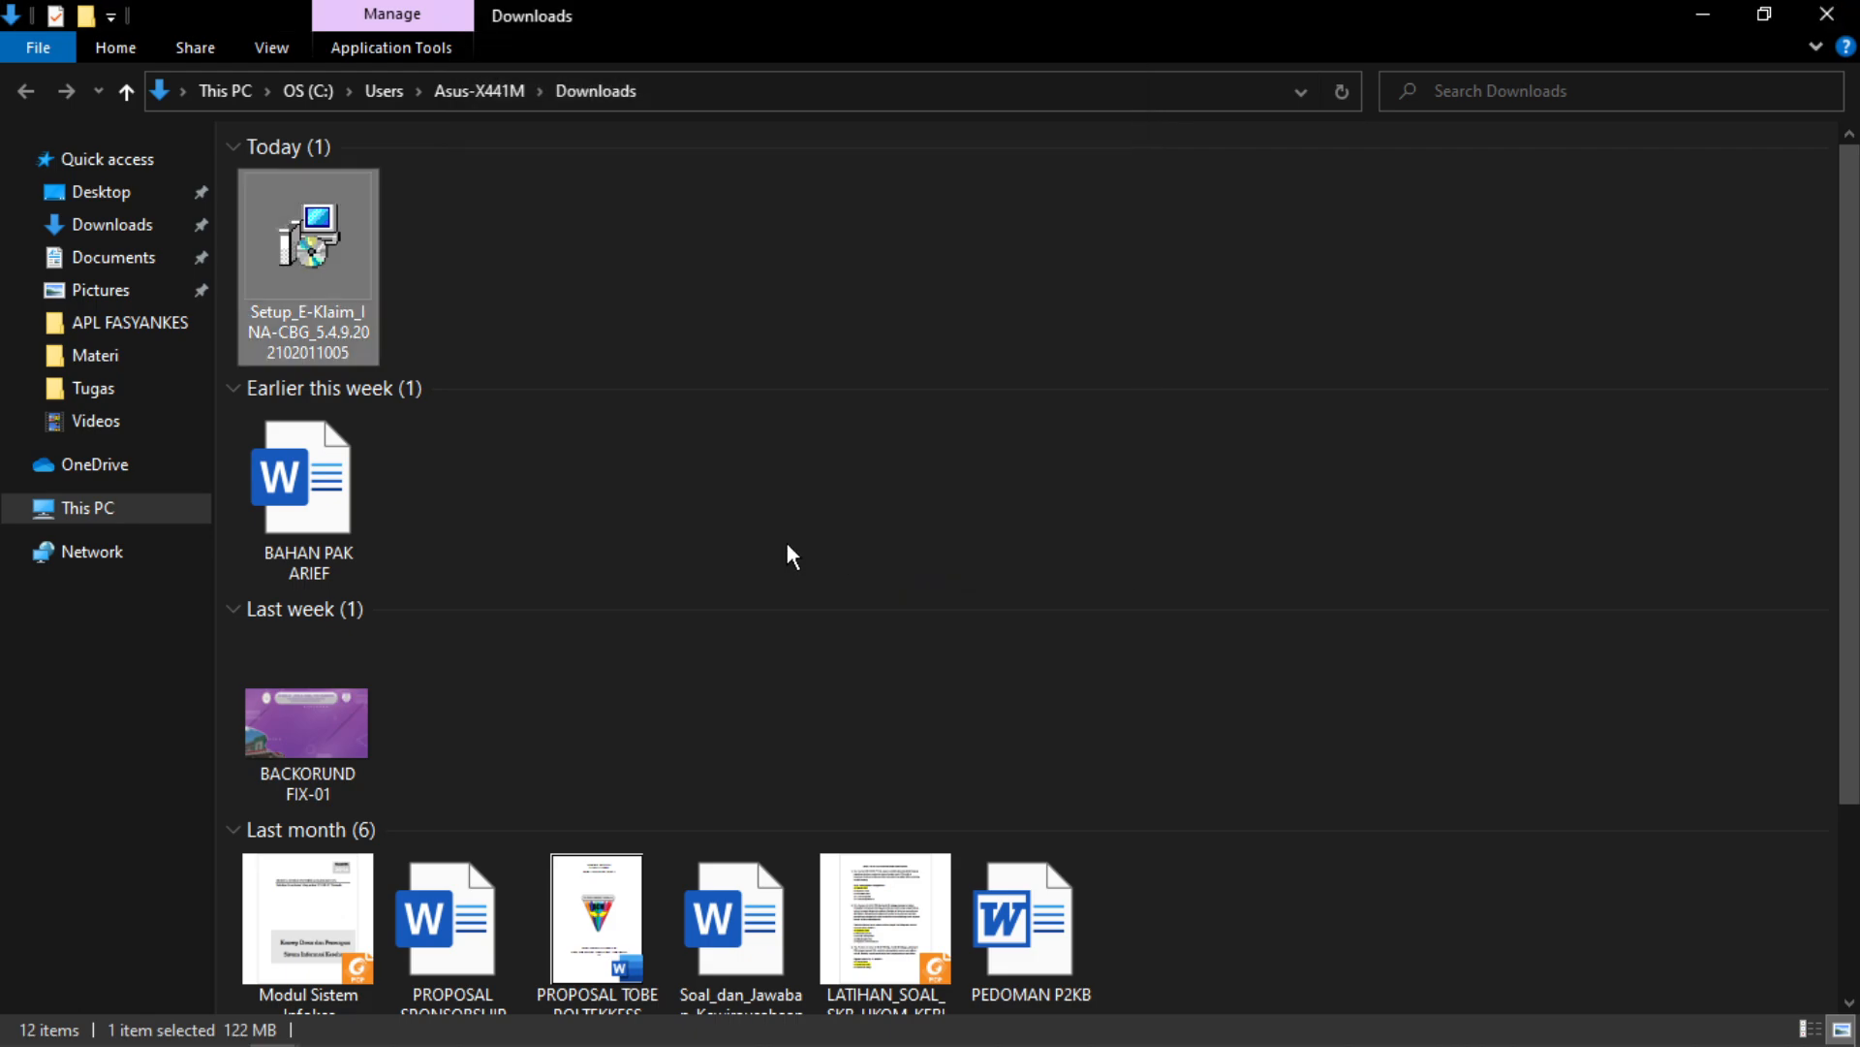
pyautogui.click(1708, 21)
# - Minimize the browser, Documents and Word windows, then launch XAMPP Control Panel from the desktop
pyautogui.click(1697, 19)
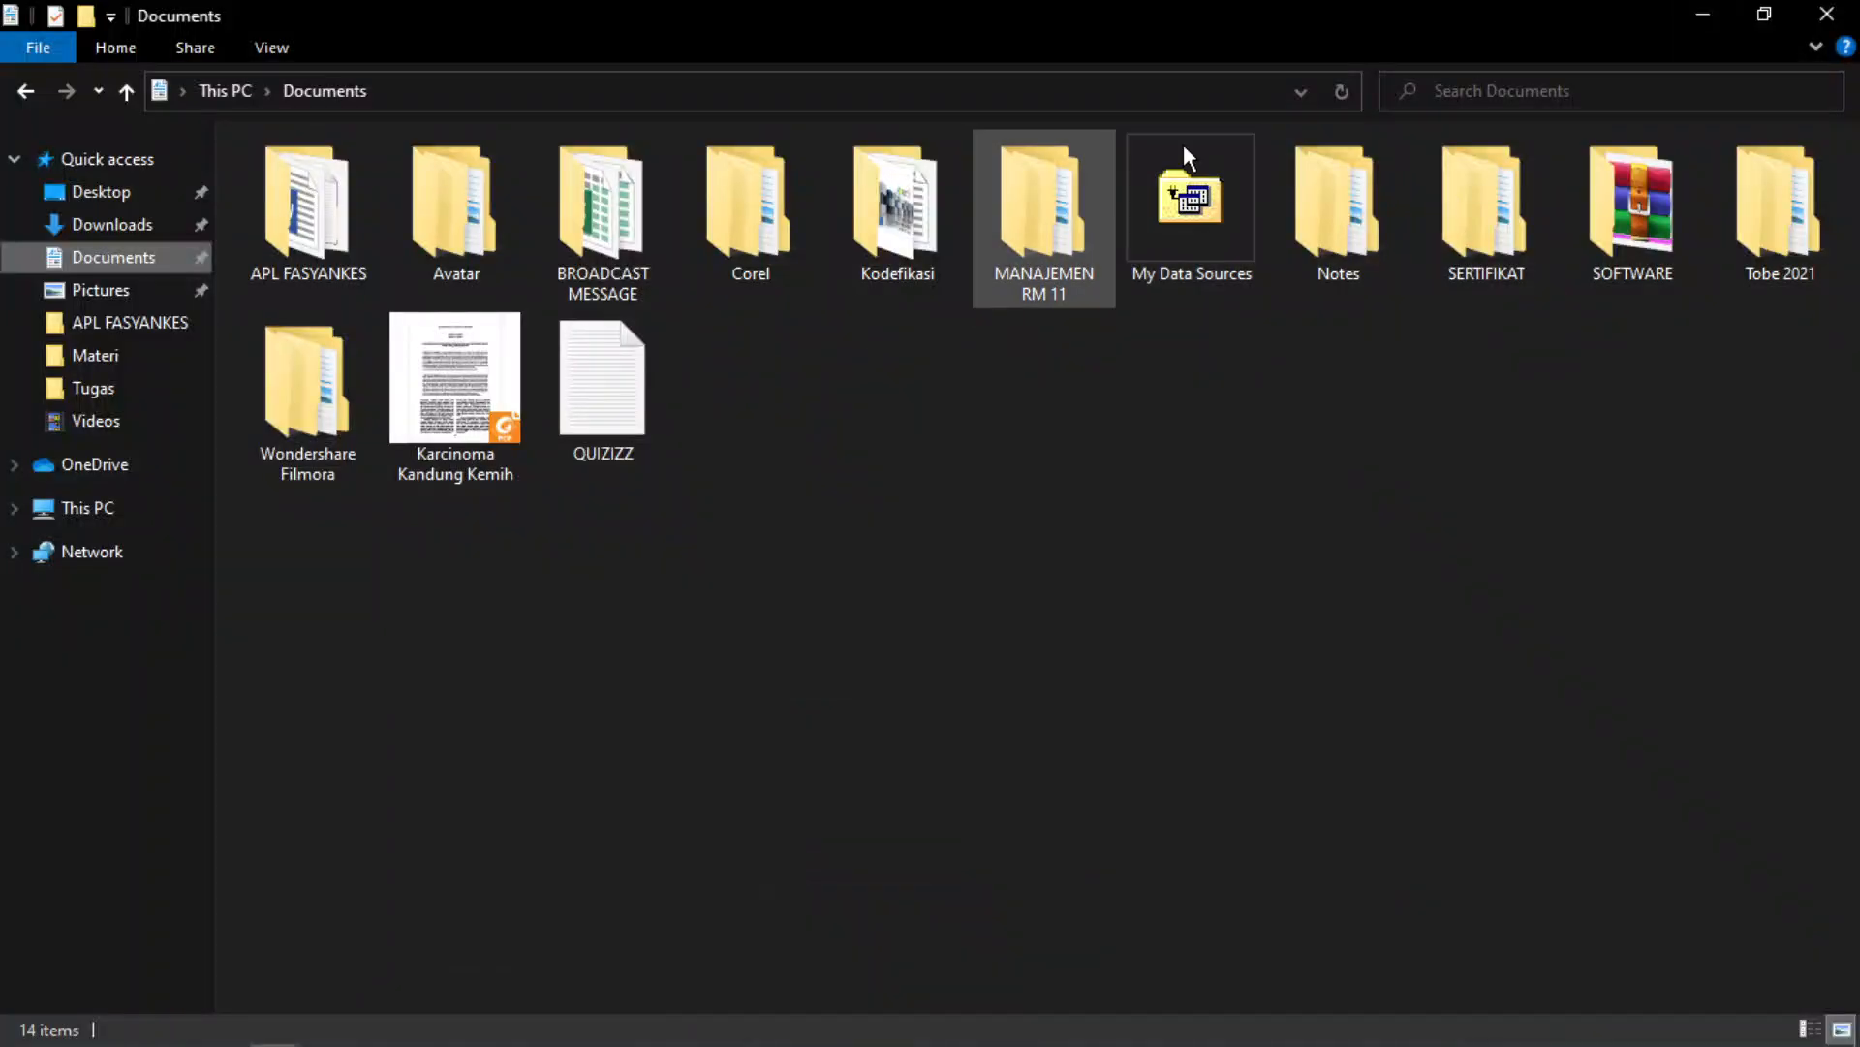
pyautogui.click(1703, 15)
pyautogui.click(1766, 17)
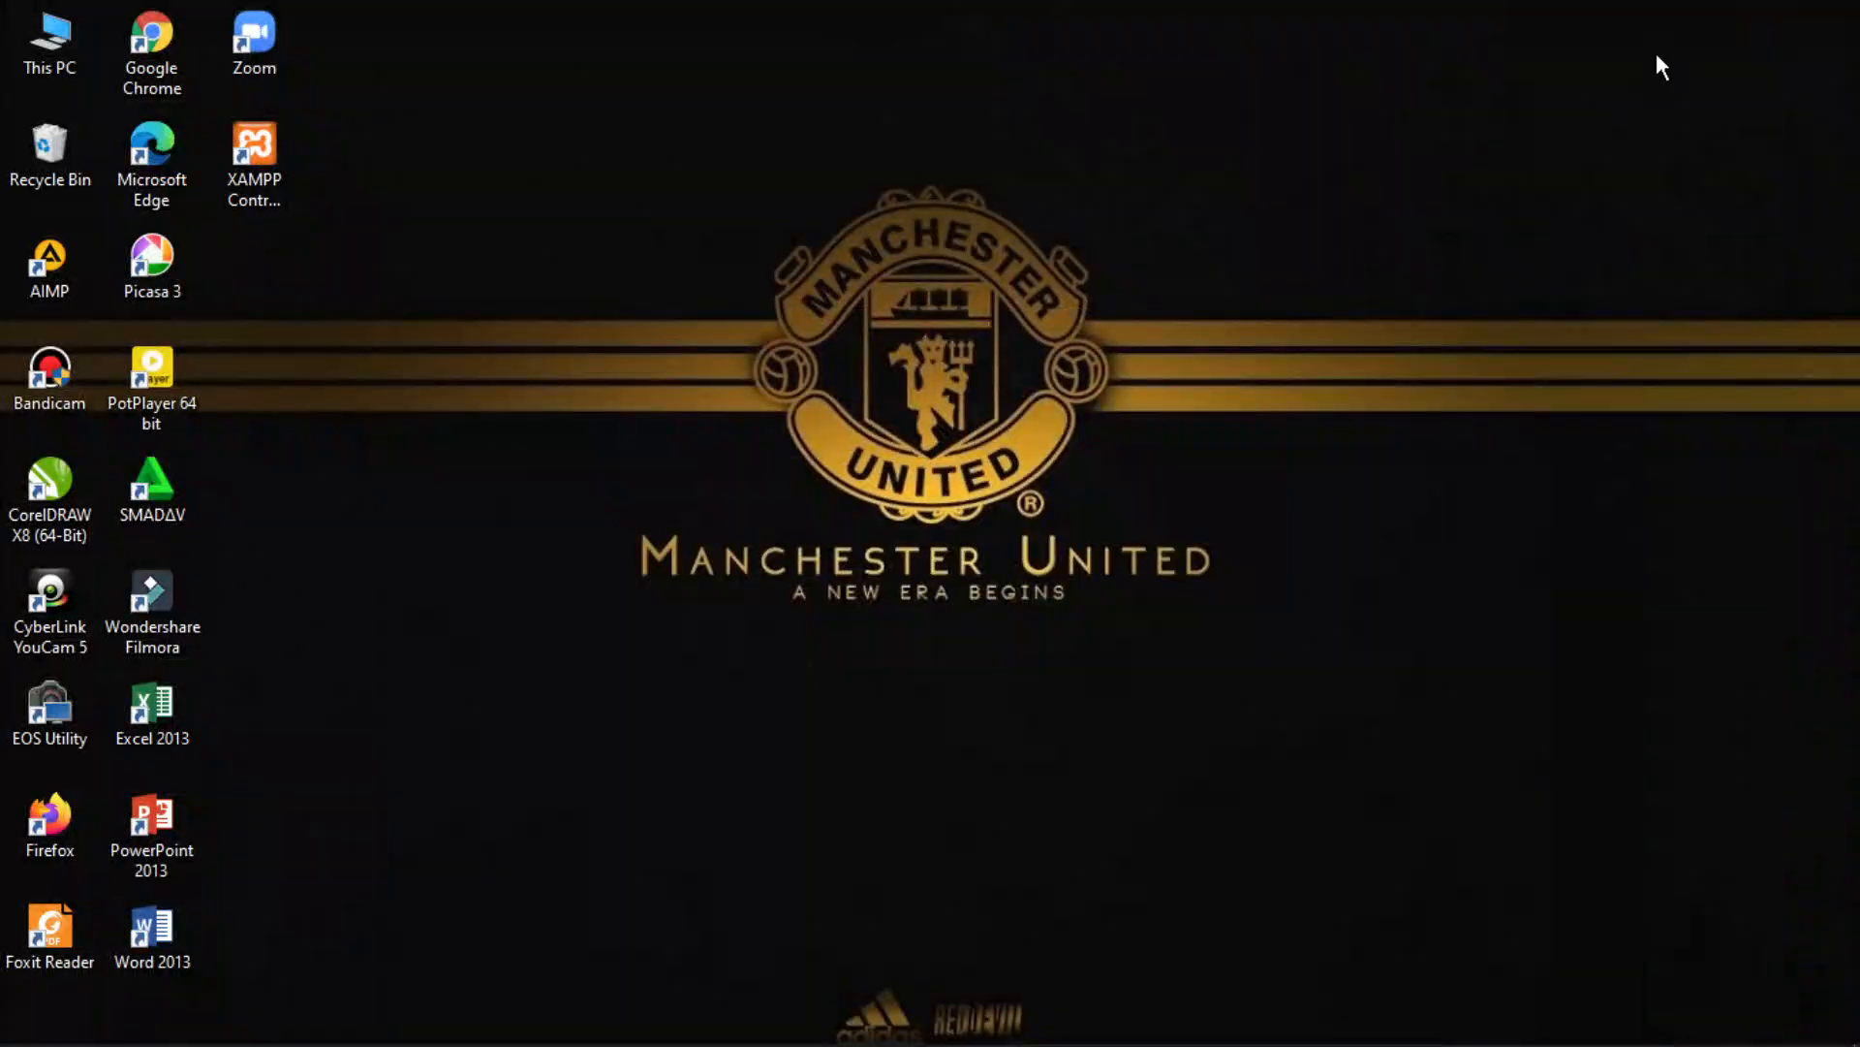
pyautogui.click(267, 192)
pyautogui.moveTo(1084, 1027)
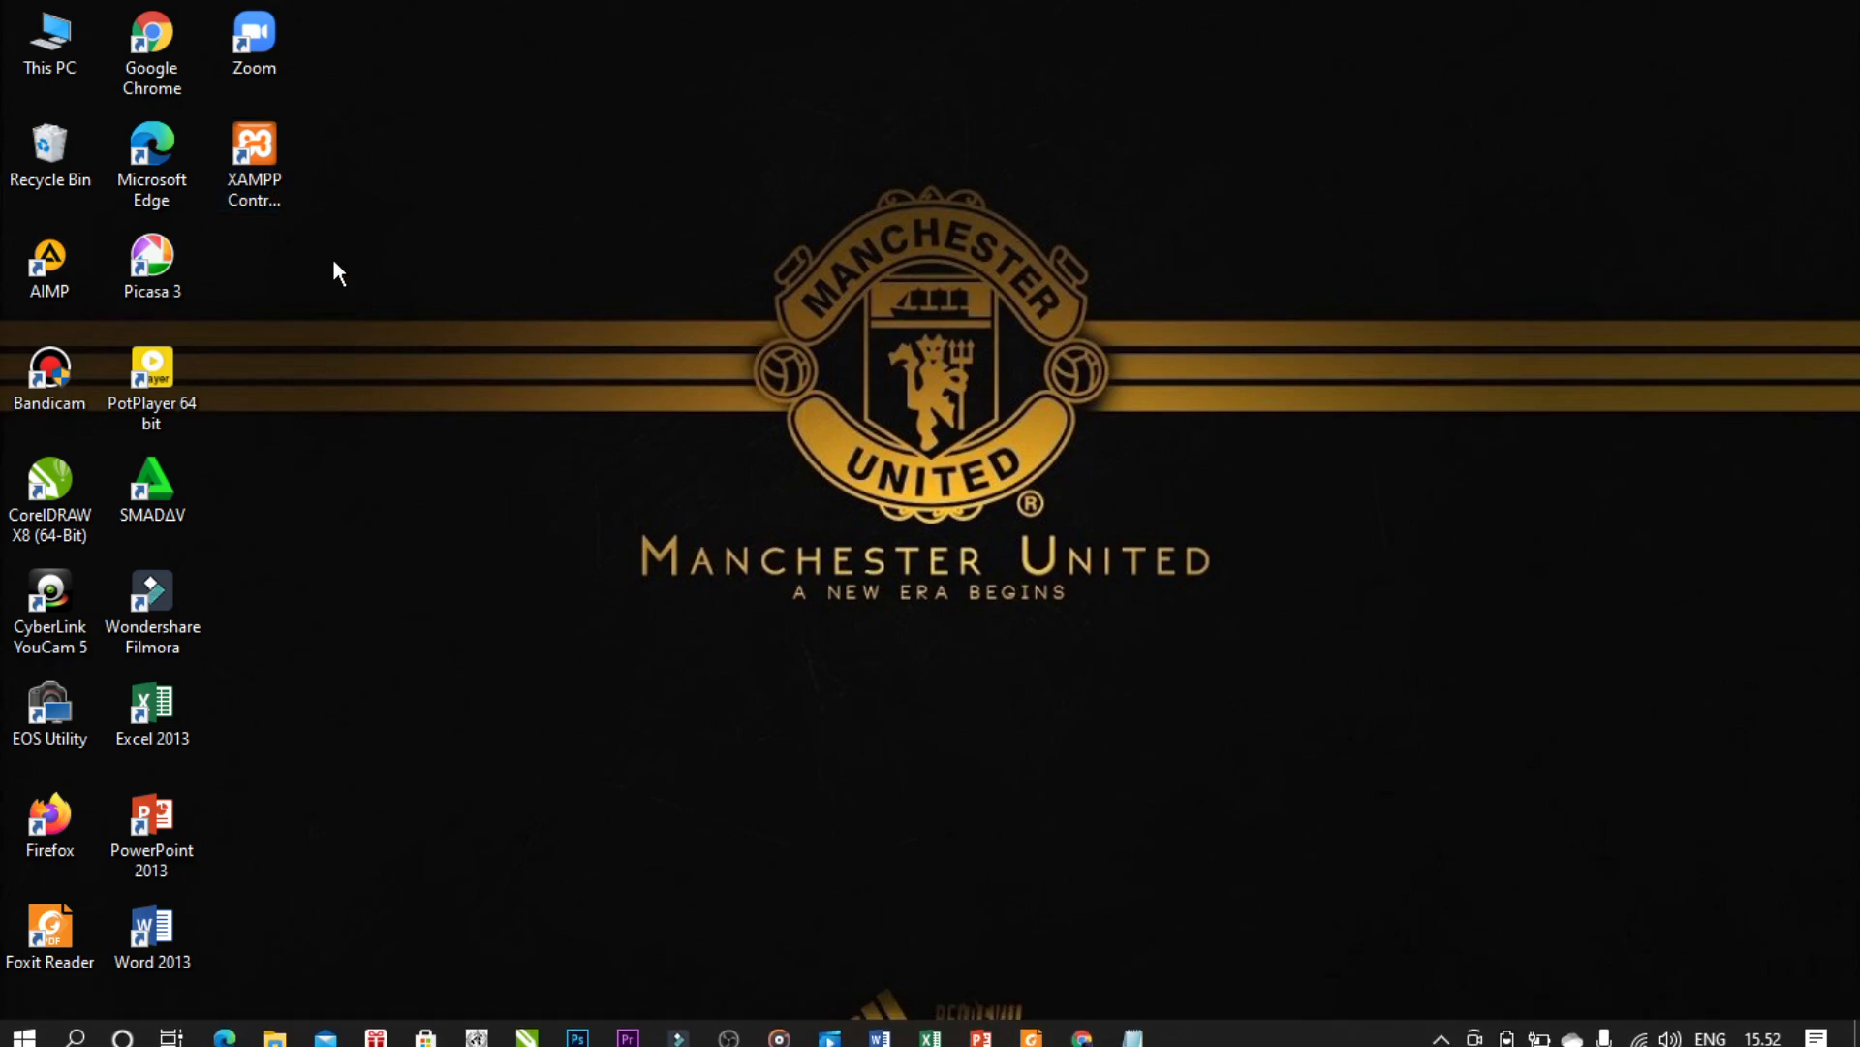
pyautogui.doubleClick(272, 180)
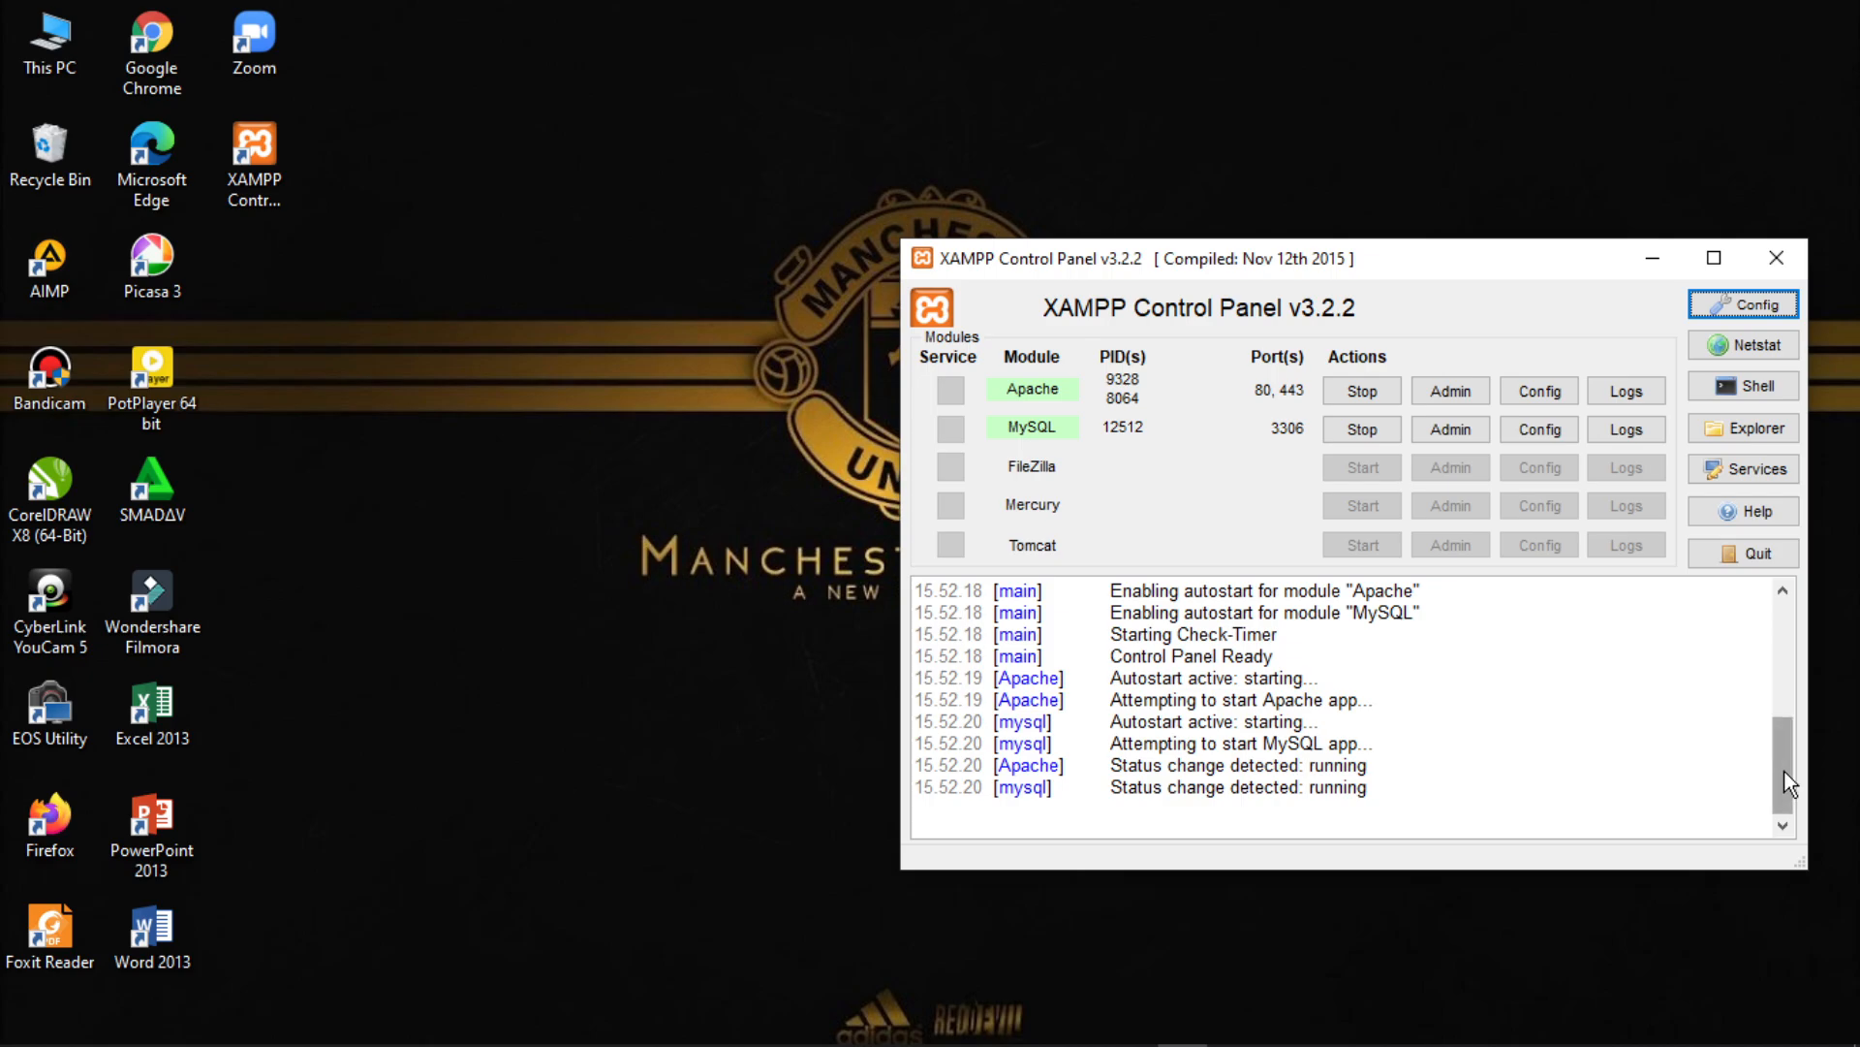
# - Confirm Apache (ports 80, 443) and MySQL (3306) are running, then minimize XAMPP
pyautogui.moveTo(1783, 765); pyautogui.dragTo(1781, 662)
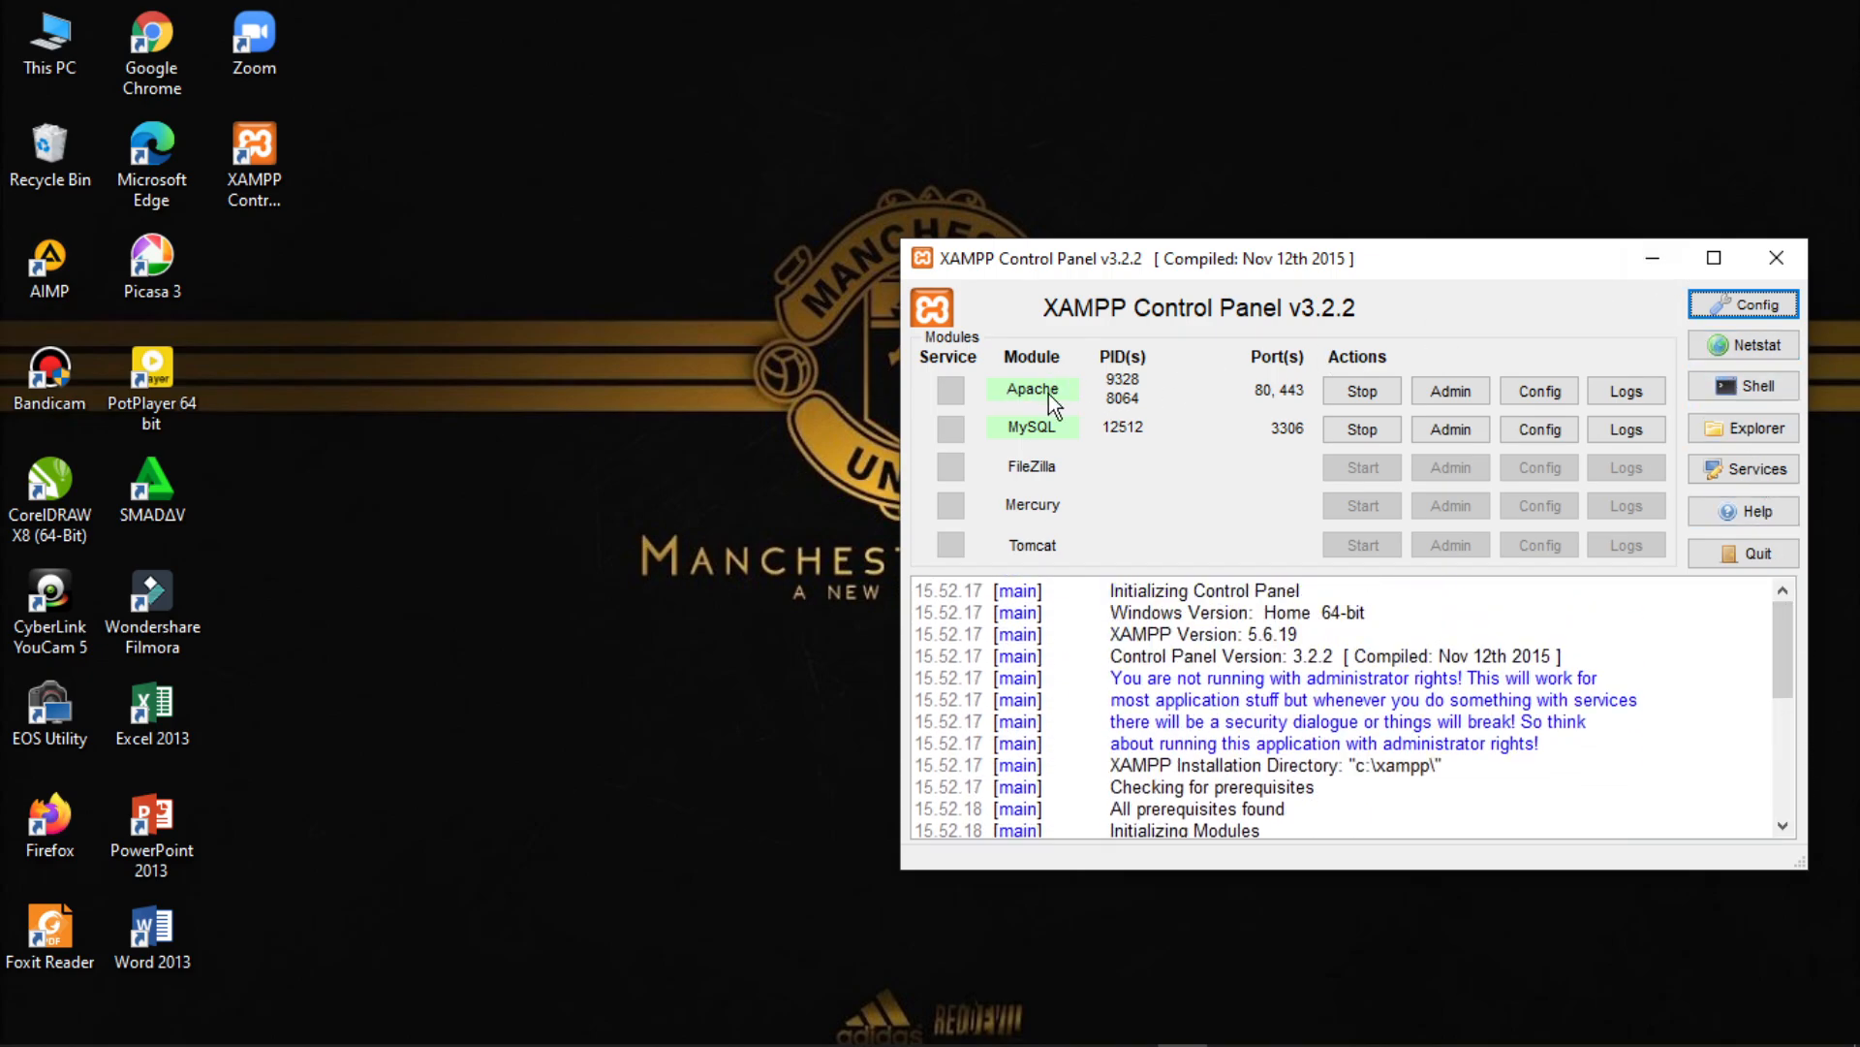
pyautogui.click(1657, 269)
pyautogui.moveTo(1246, 1019)
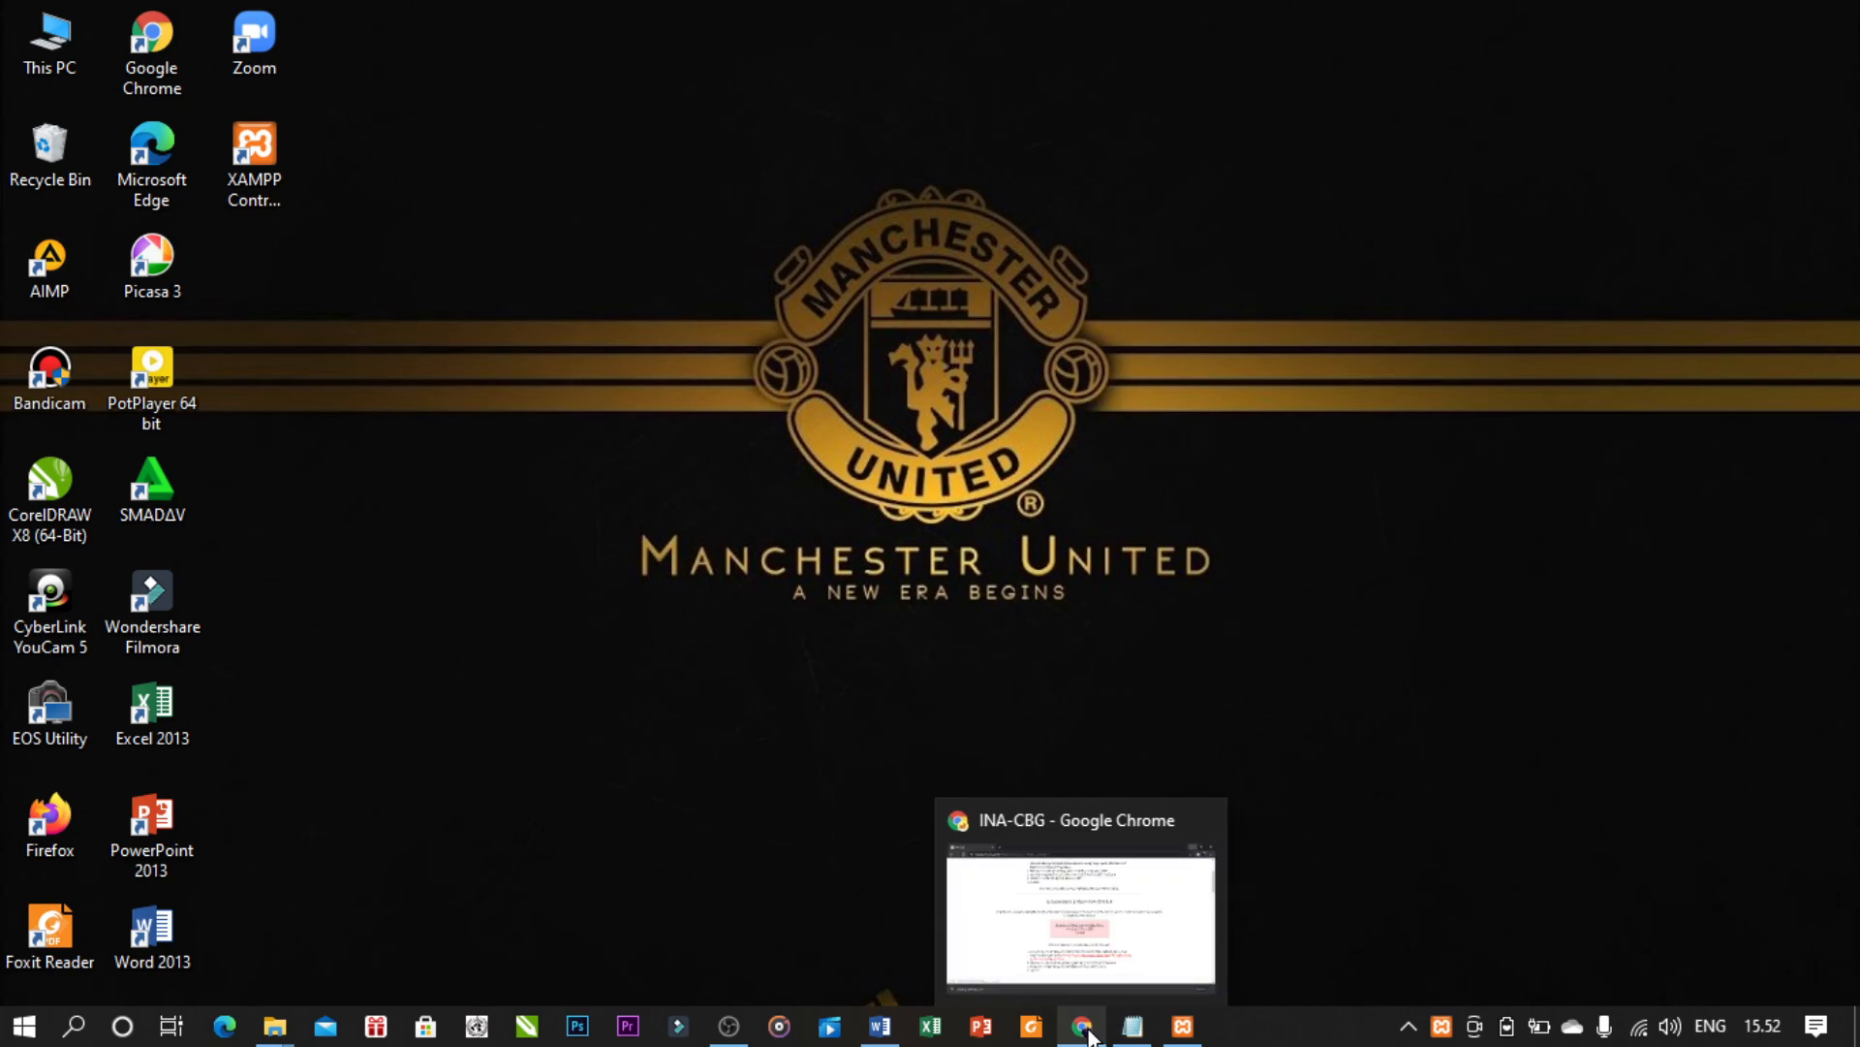
# - Restore Chrome, start a new tab, and dismiss the downloads bar
pyautogui.click(1083, 1027)
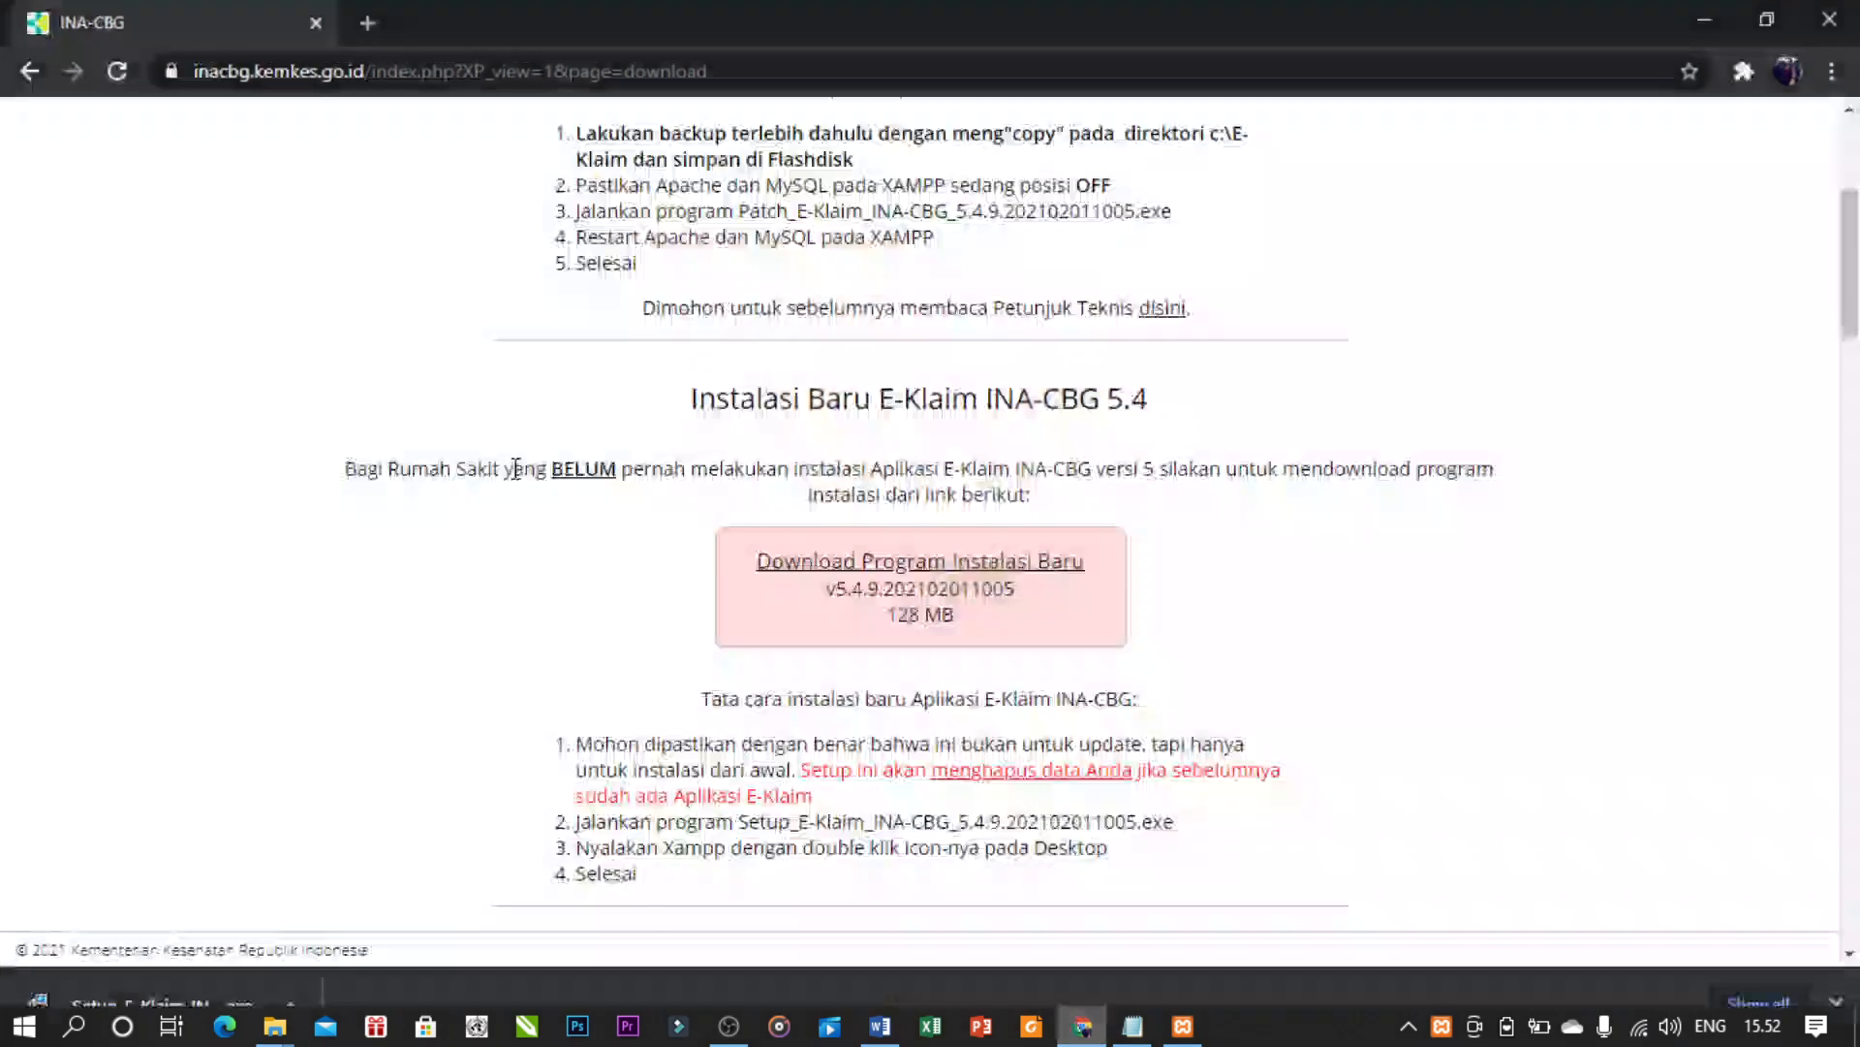
pyautogui.click(369, 25)
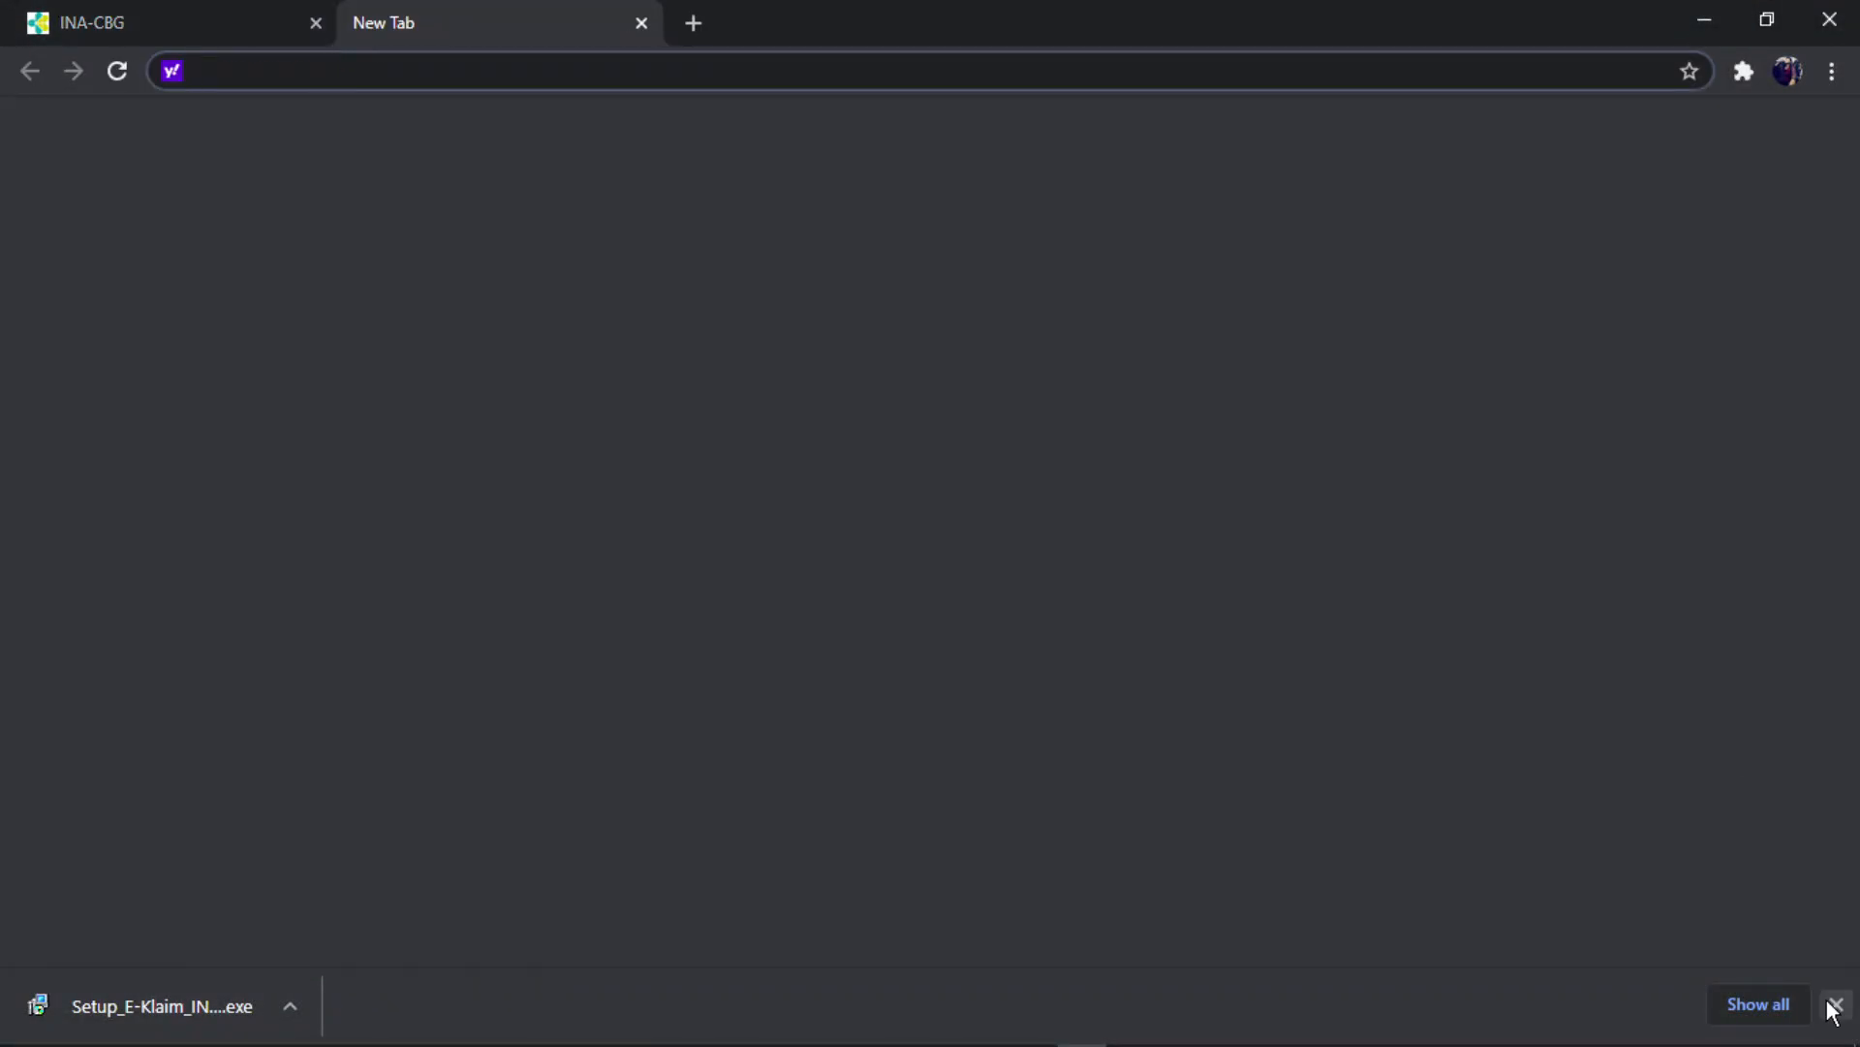
pyautogui.click(1836, 1004)
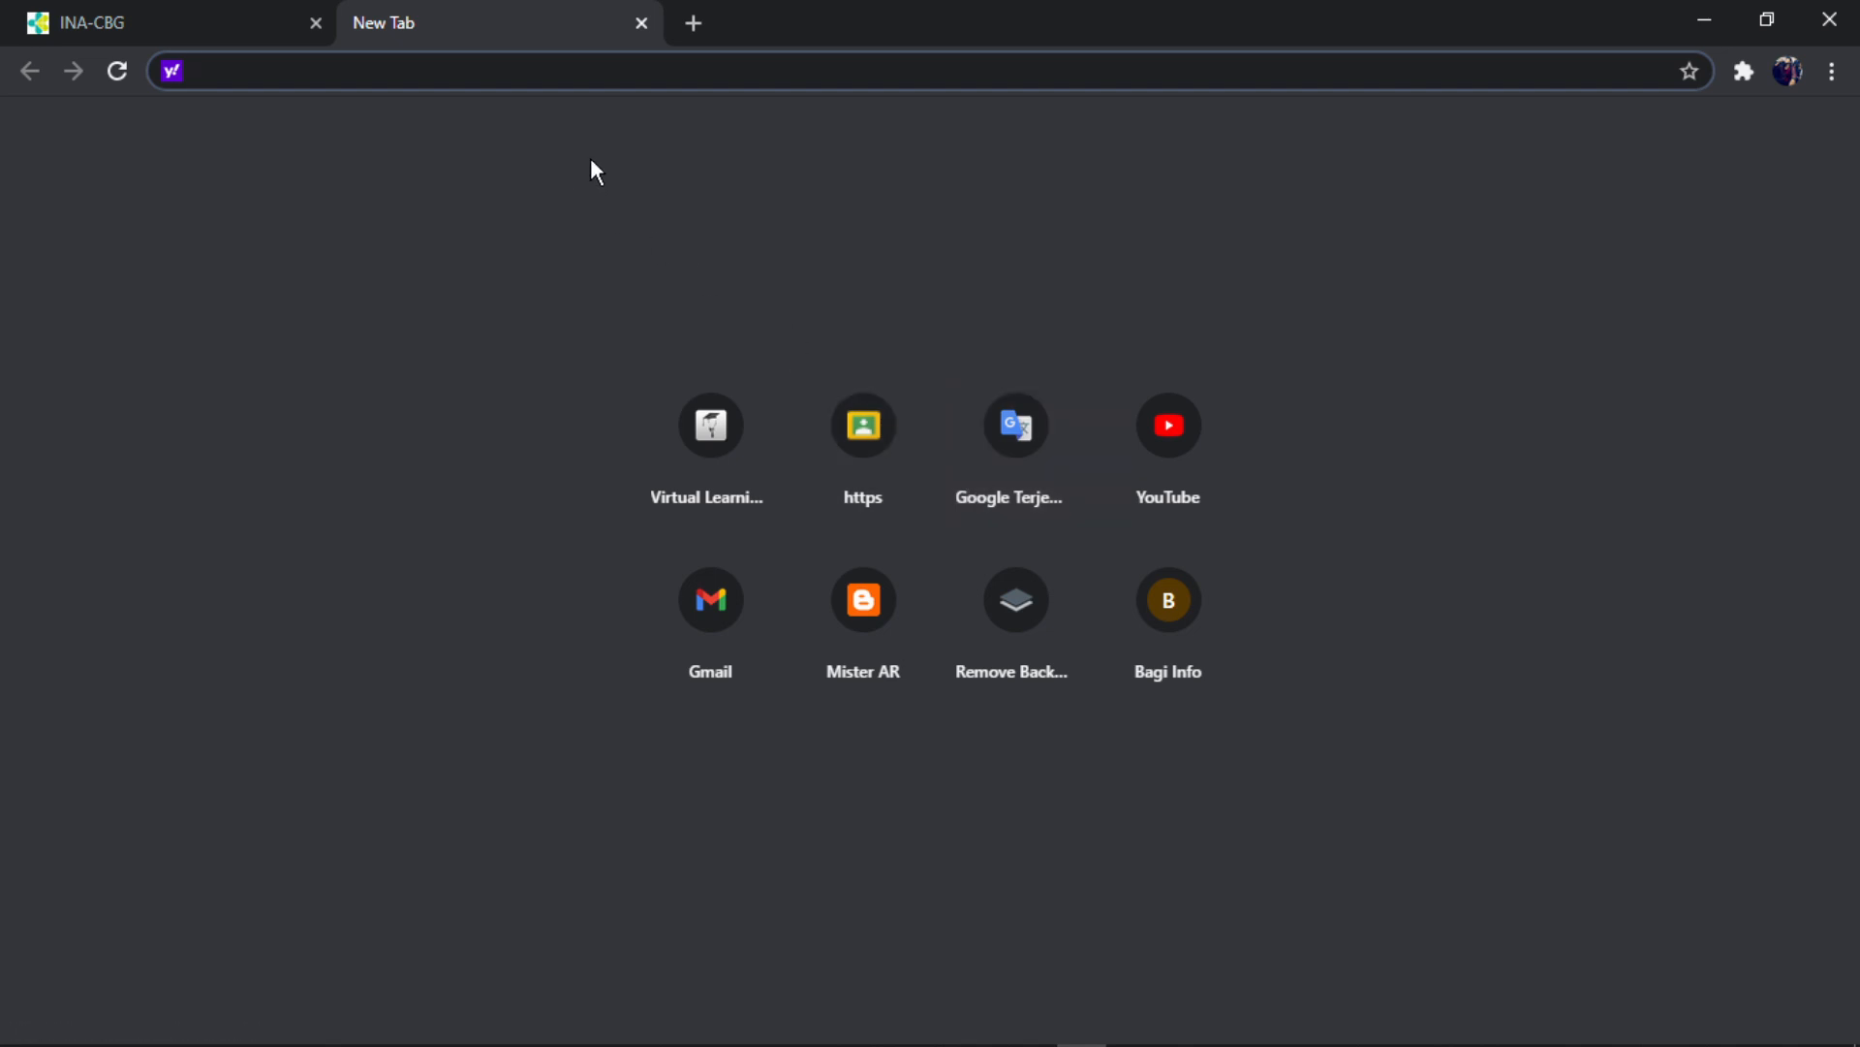
pyautogui.moveTo(1283, 1037)
# - Copy the localhost/E-Klaim address from the notes and load it in the new tab
pyautogui.click(1138, 1027)
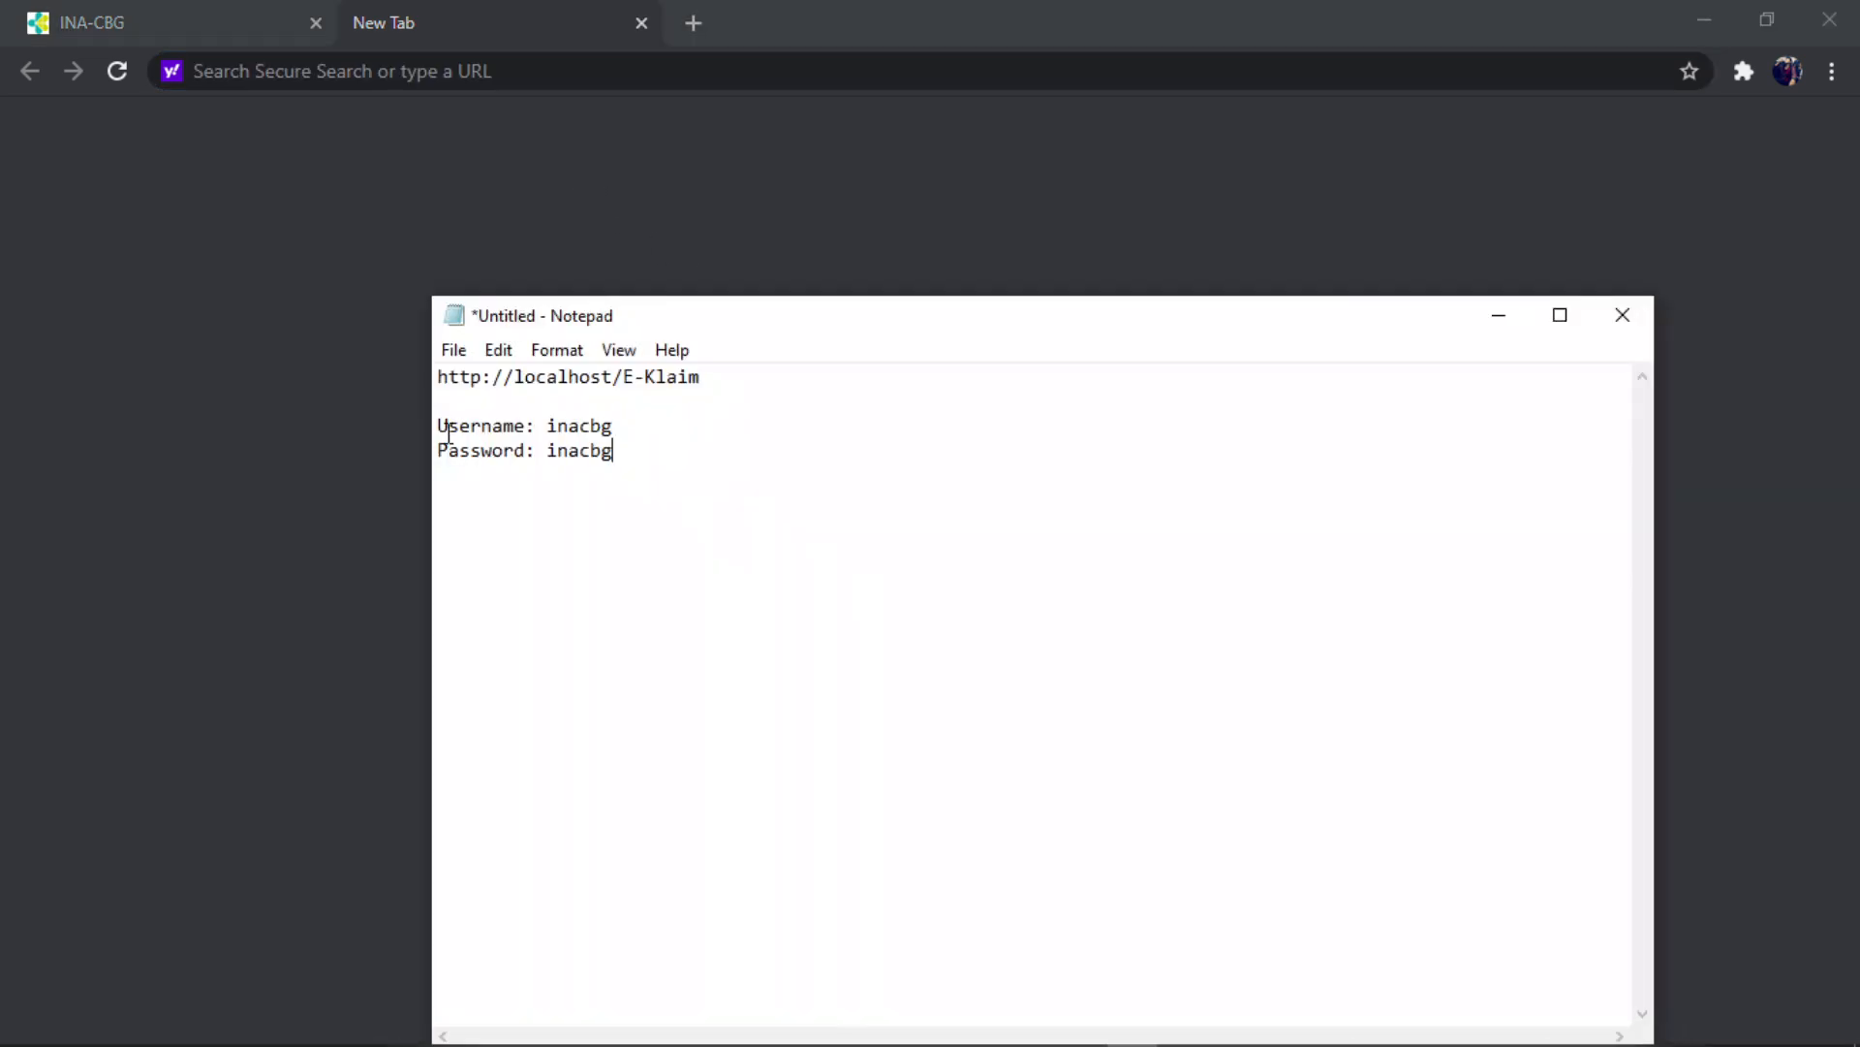
pyautogui.moveTo(445, 376); pyautogui.dragTo(699, 378)
pyautogui.rightClick(663, 381)
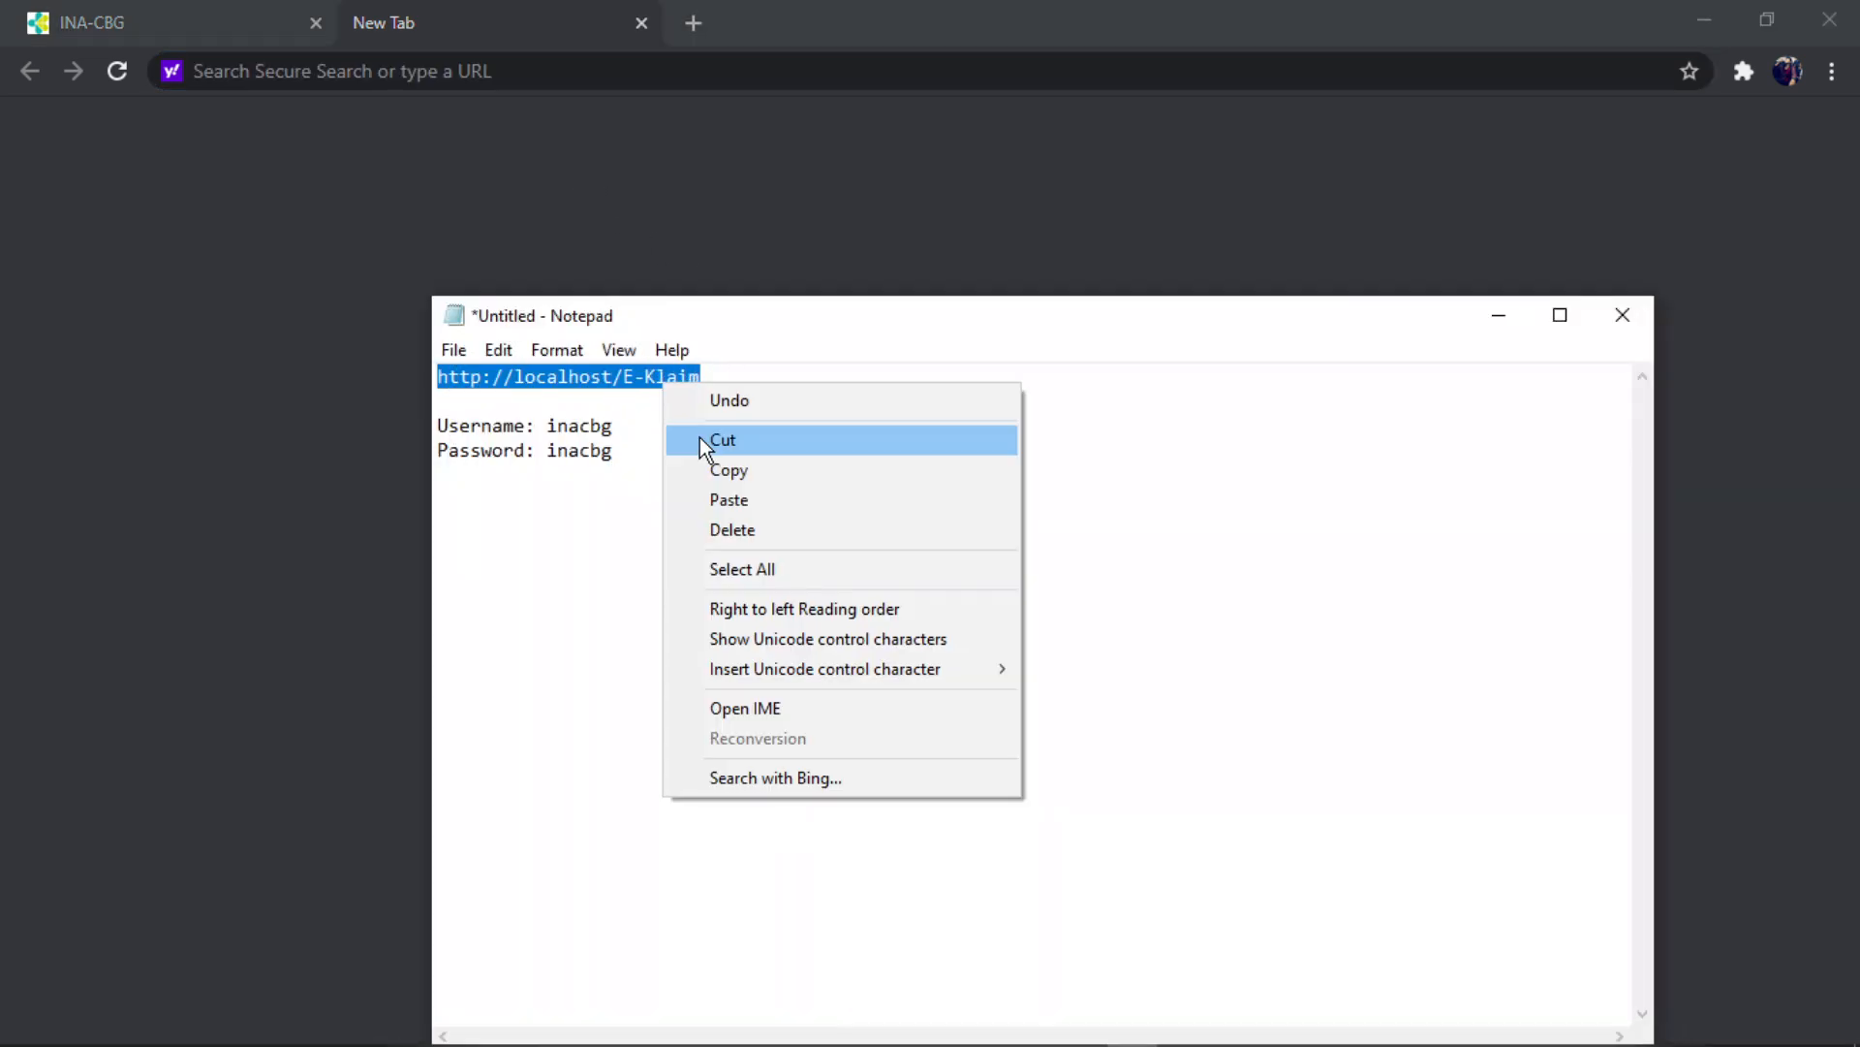
pyautogui.click(703, 470)
pyautogui.click(747, 443)
pyautogui.click(464, 70)
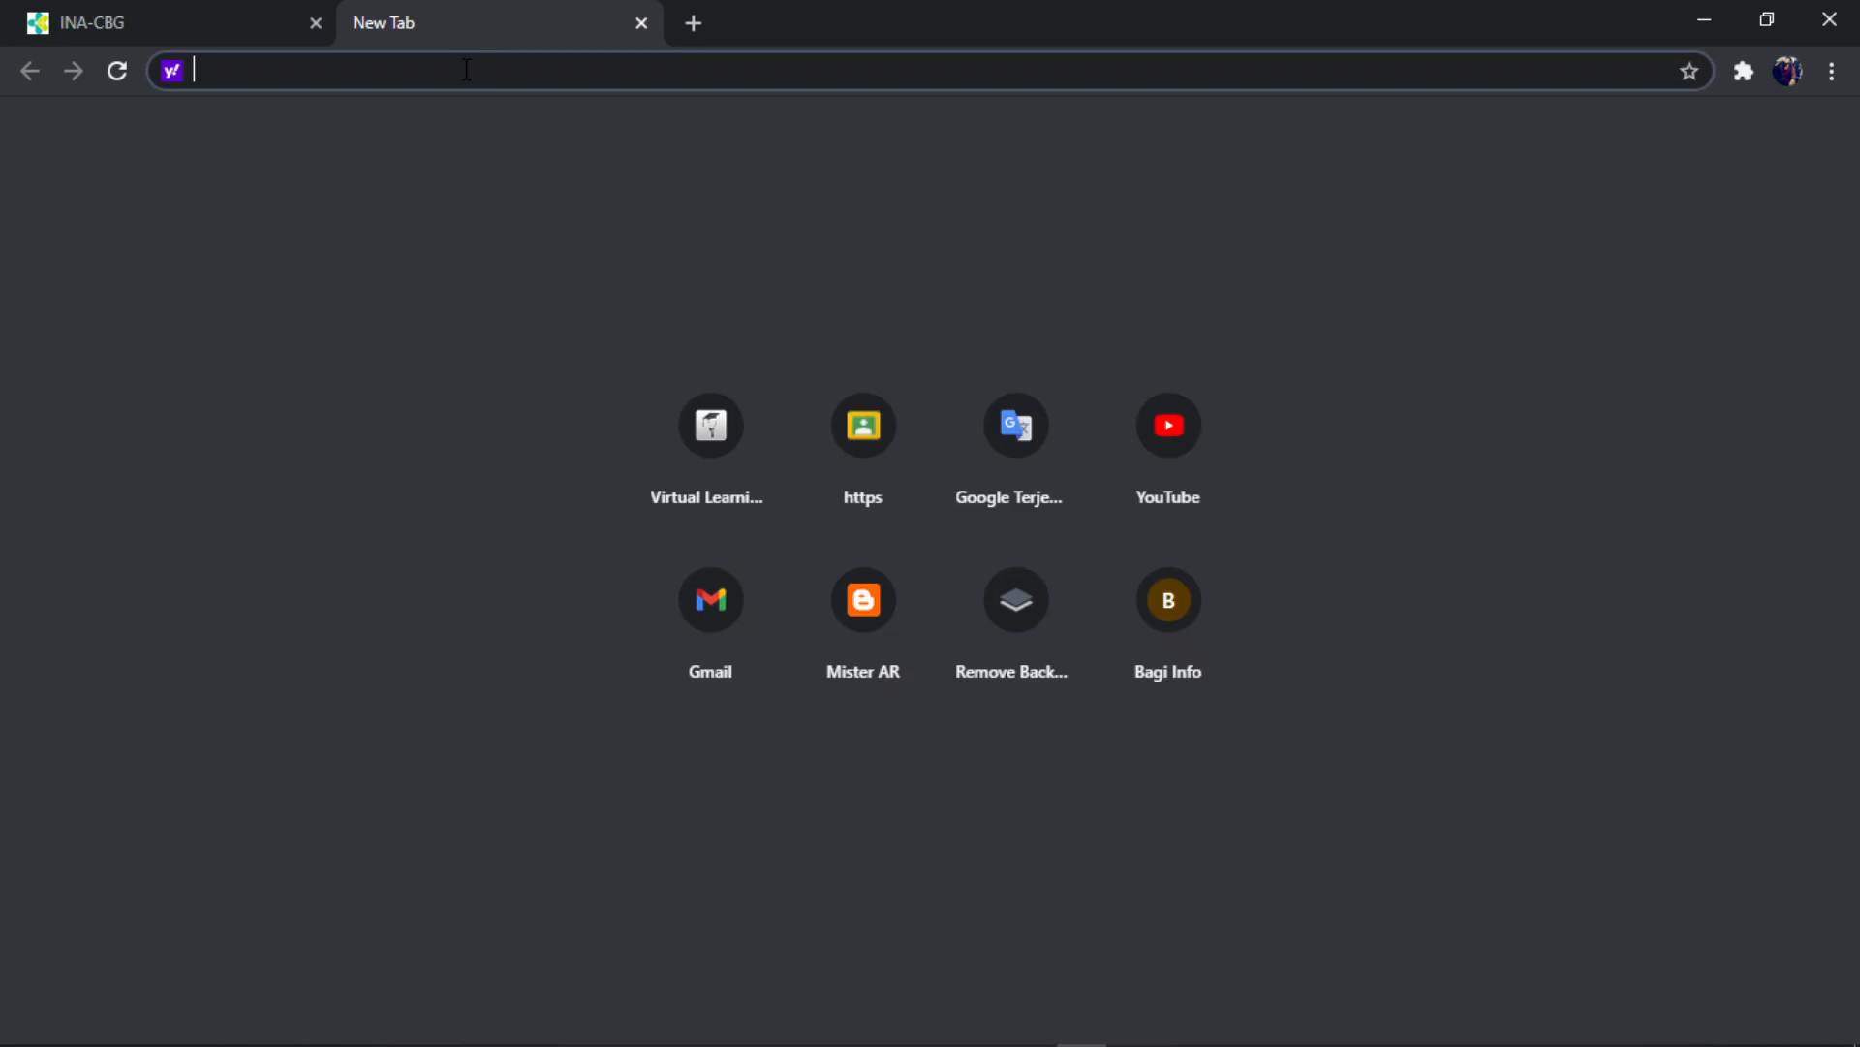
pyautogui.rightClick(464, 70)
pyautogui.click(550, 282)
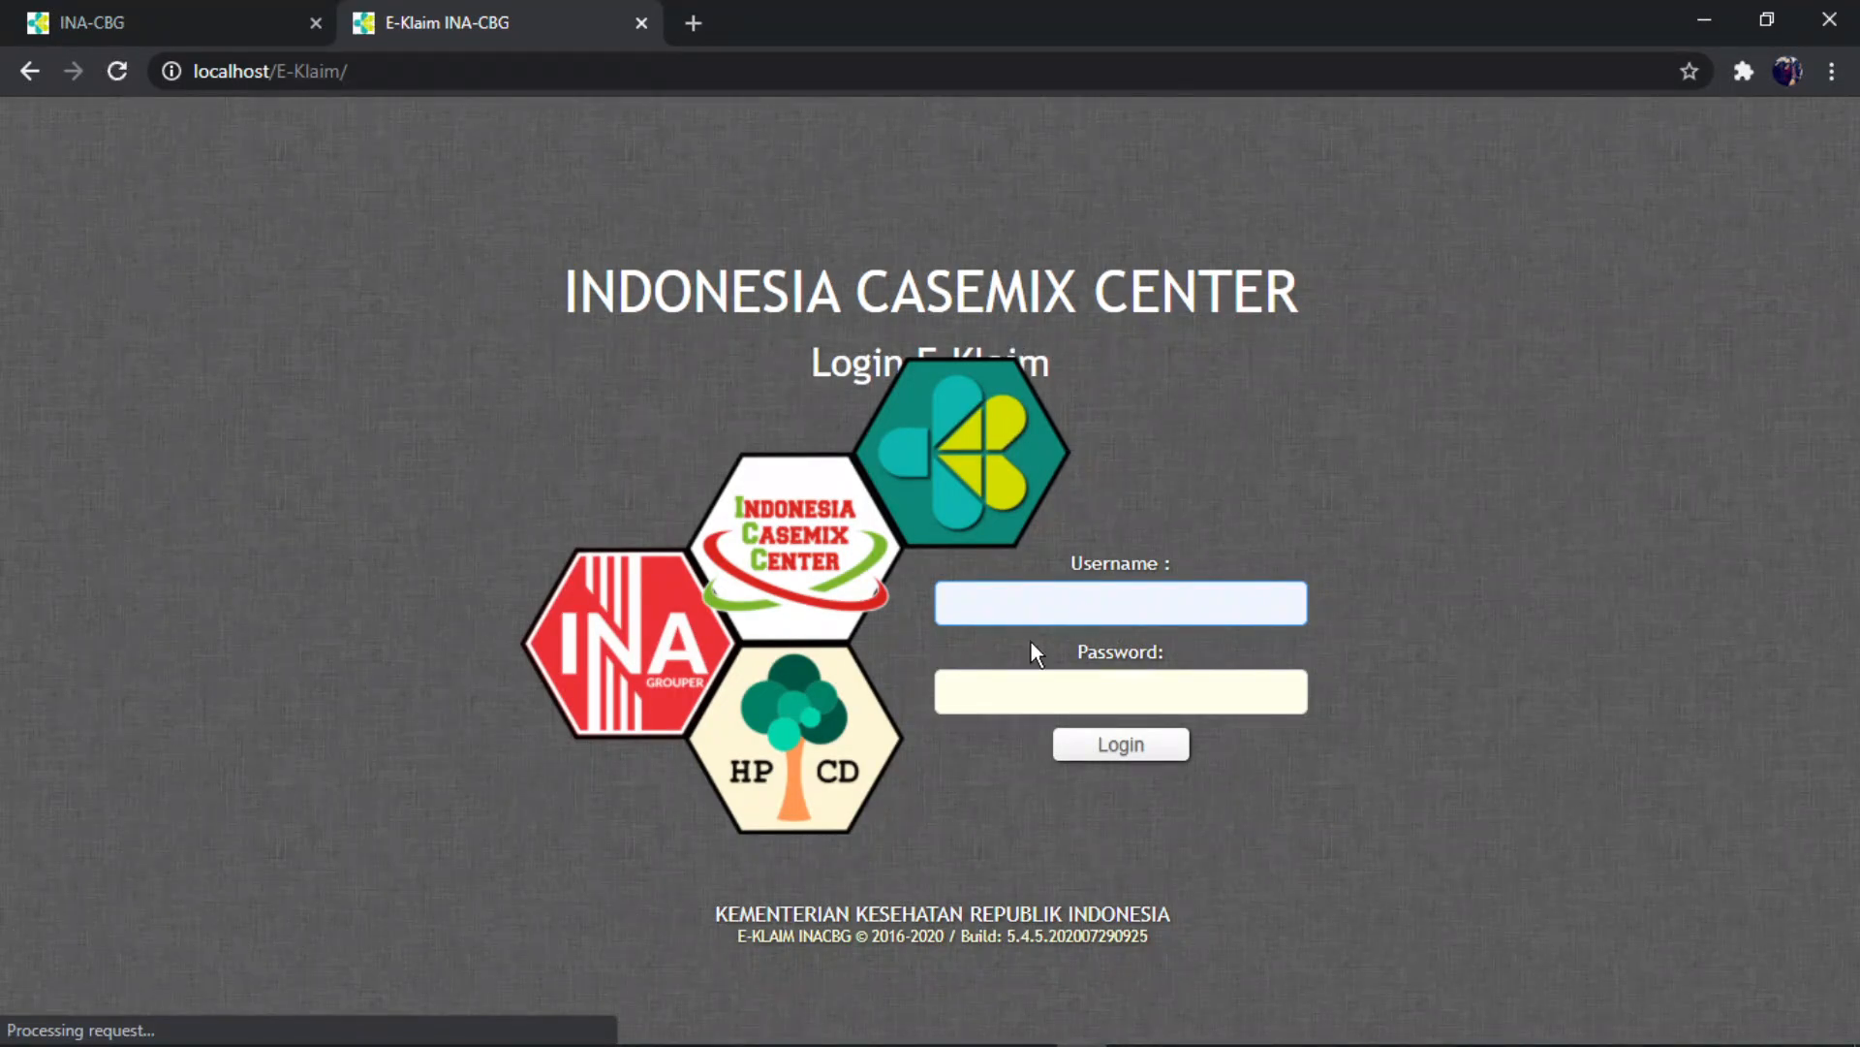
# - Log in to E-Klaim with the username copied from the notes and the account password
pyautogui.click(1132, 1037)
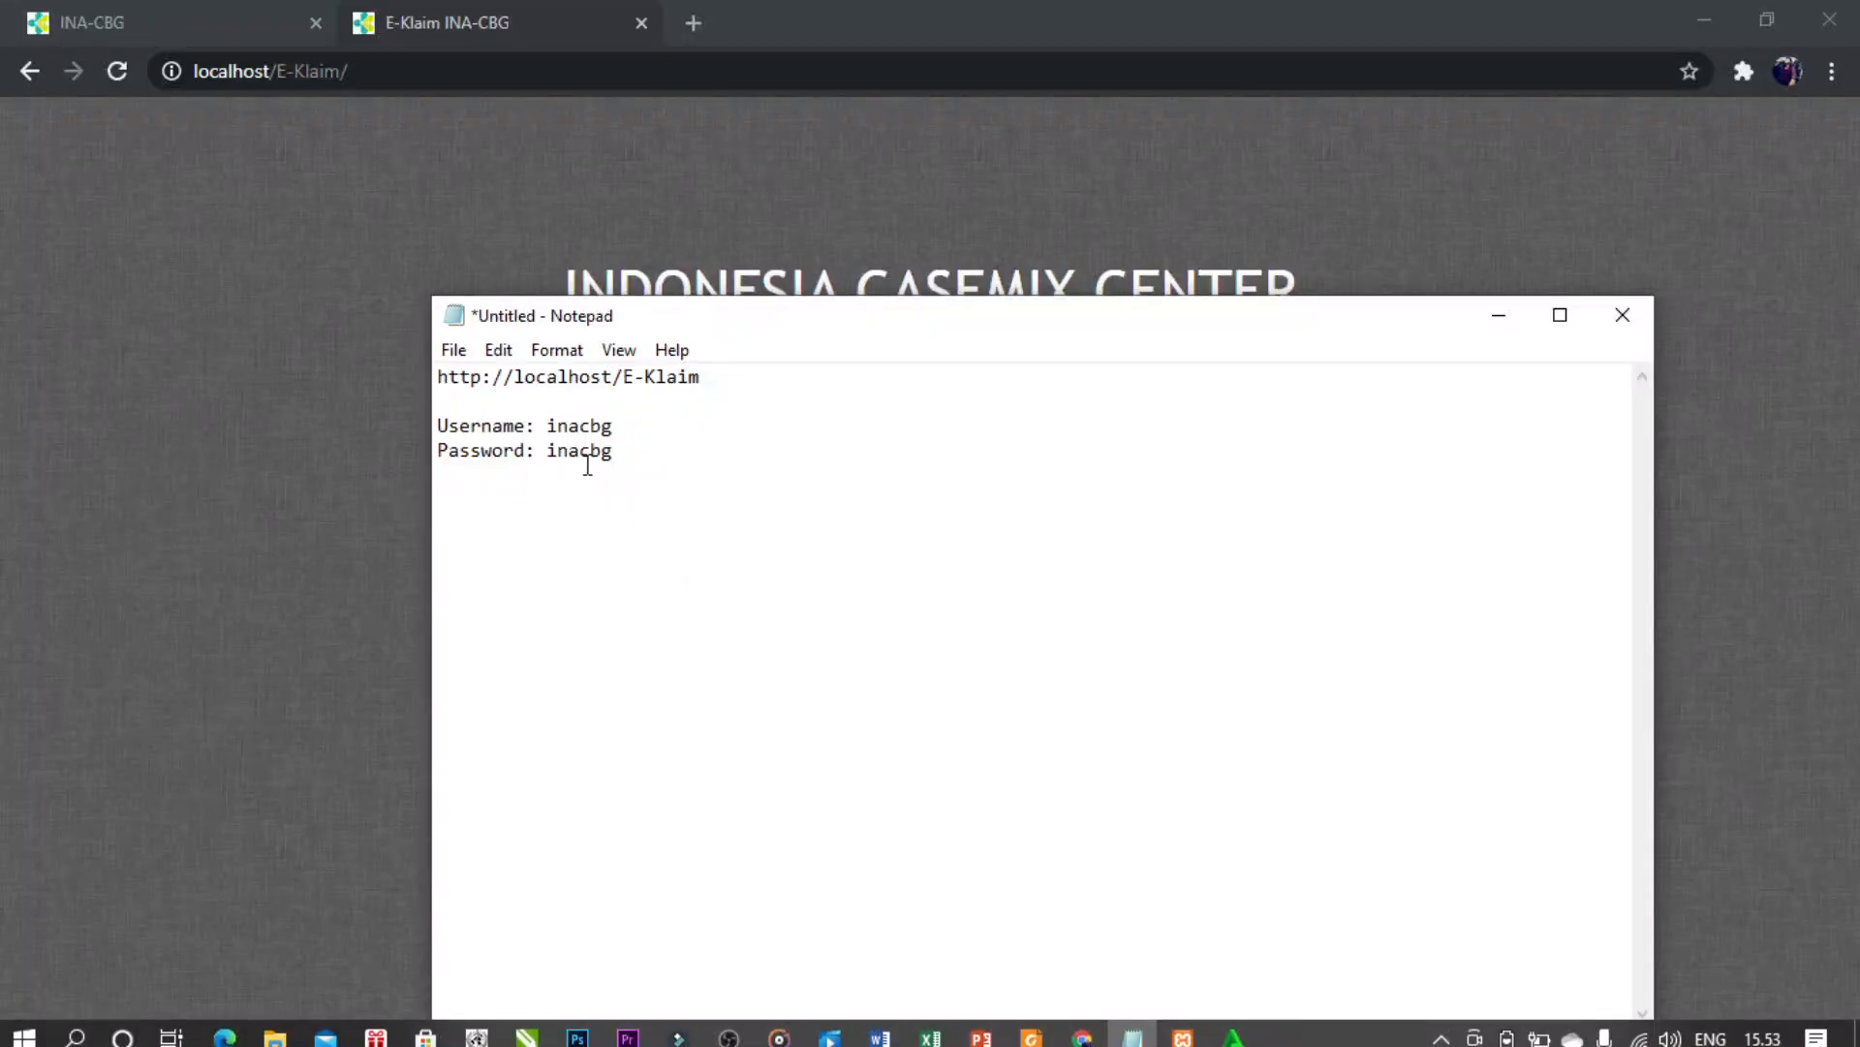
pyautogui.moveTo(547, 425); pyautogui.dragTo(617, 423)
pyautogui.rightClick(609, 423)
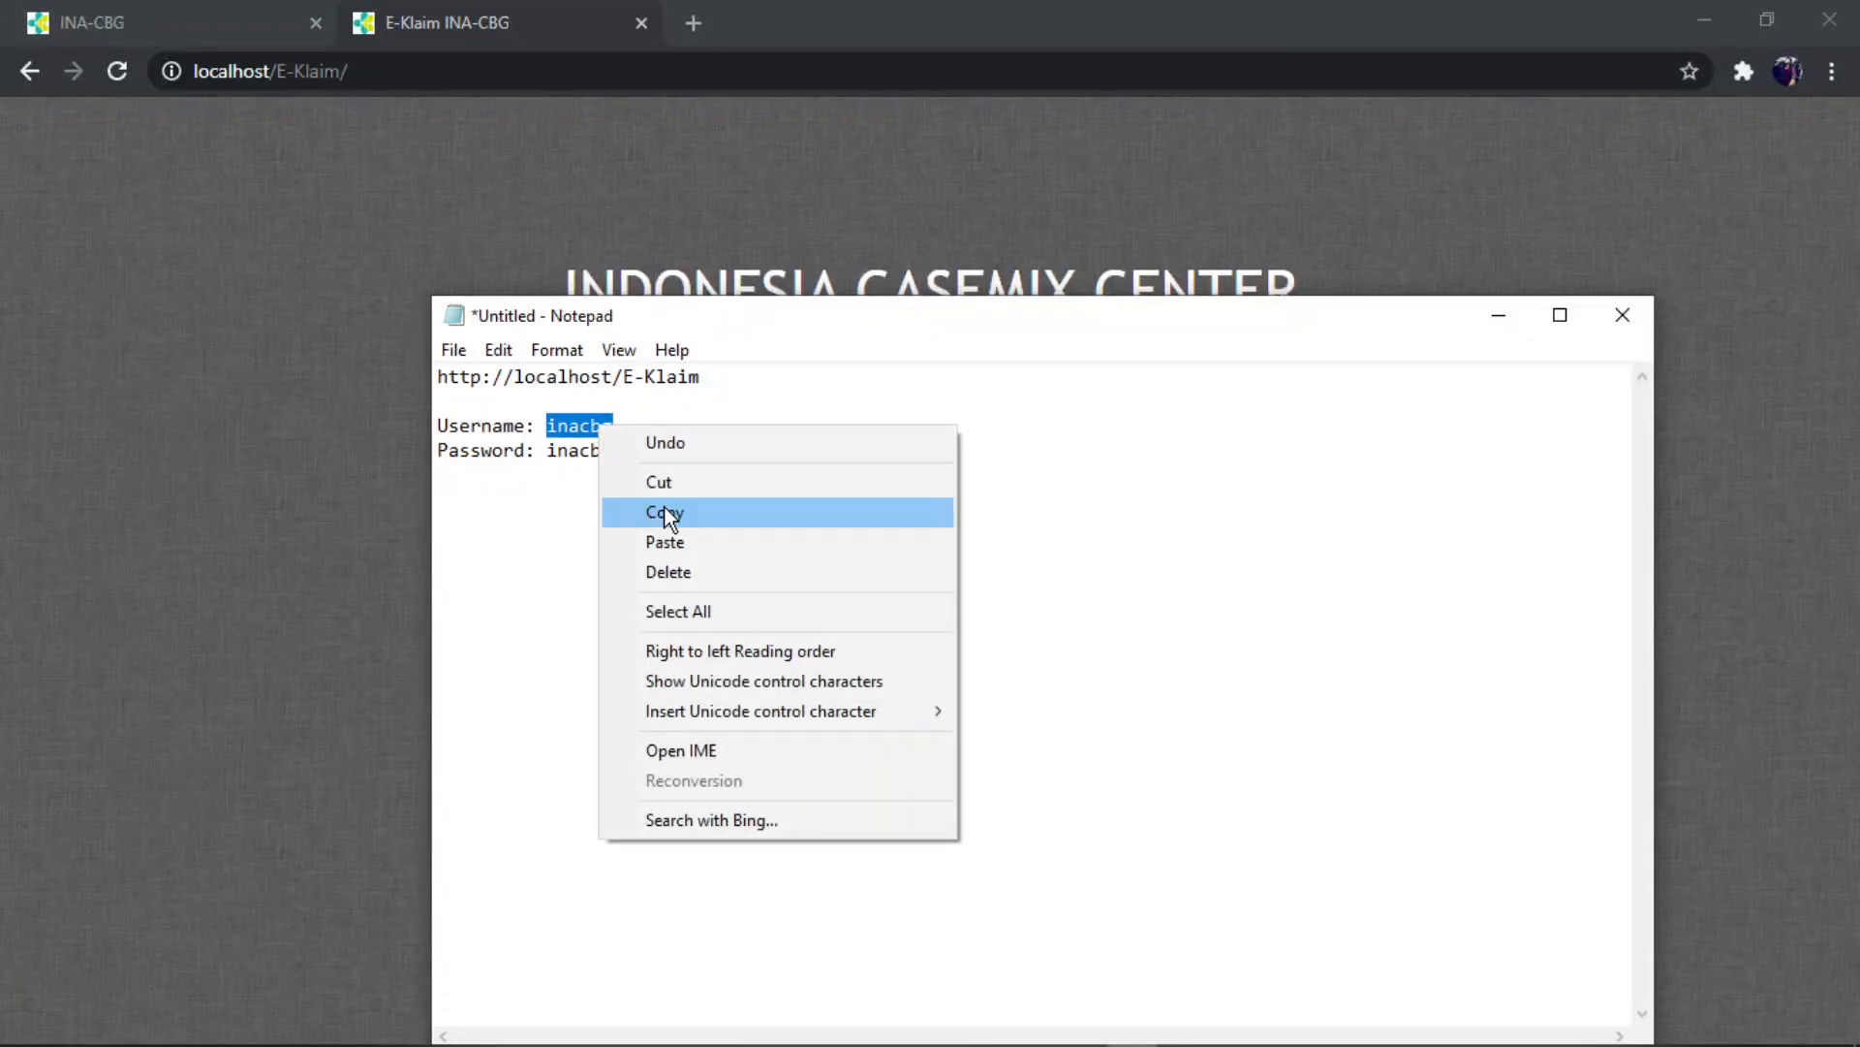
pyautogui.click(665, 508)
pyautogui.click(806, 503)
pyautogui.click(1520, 325)
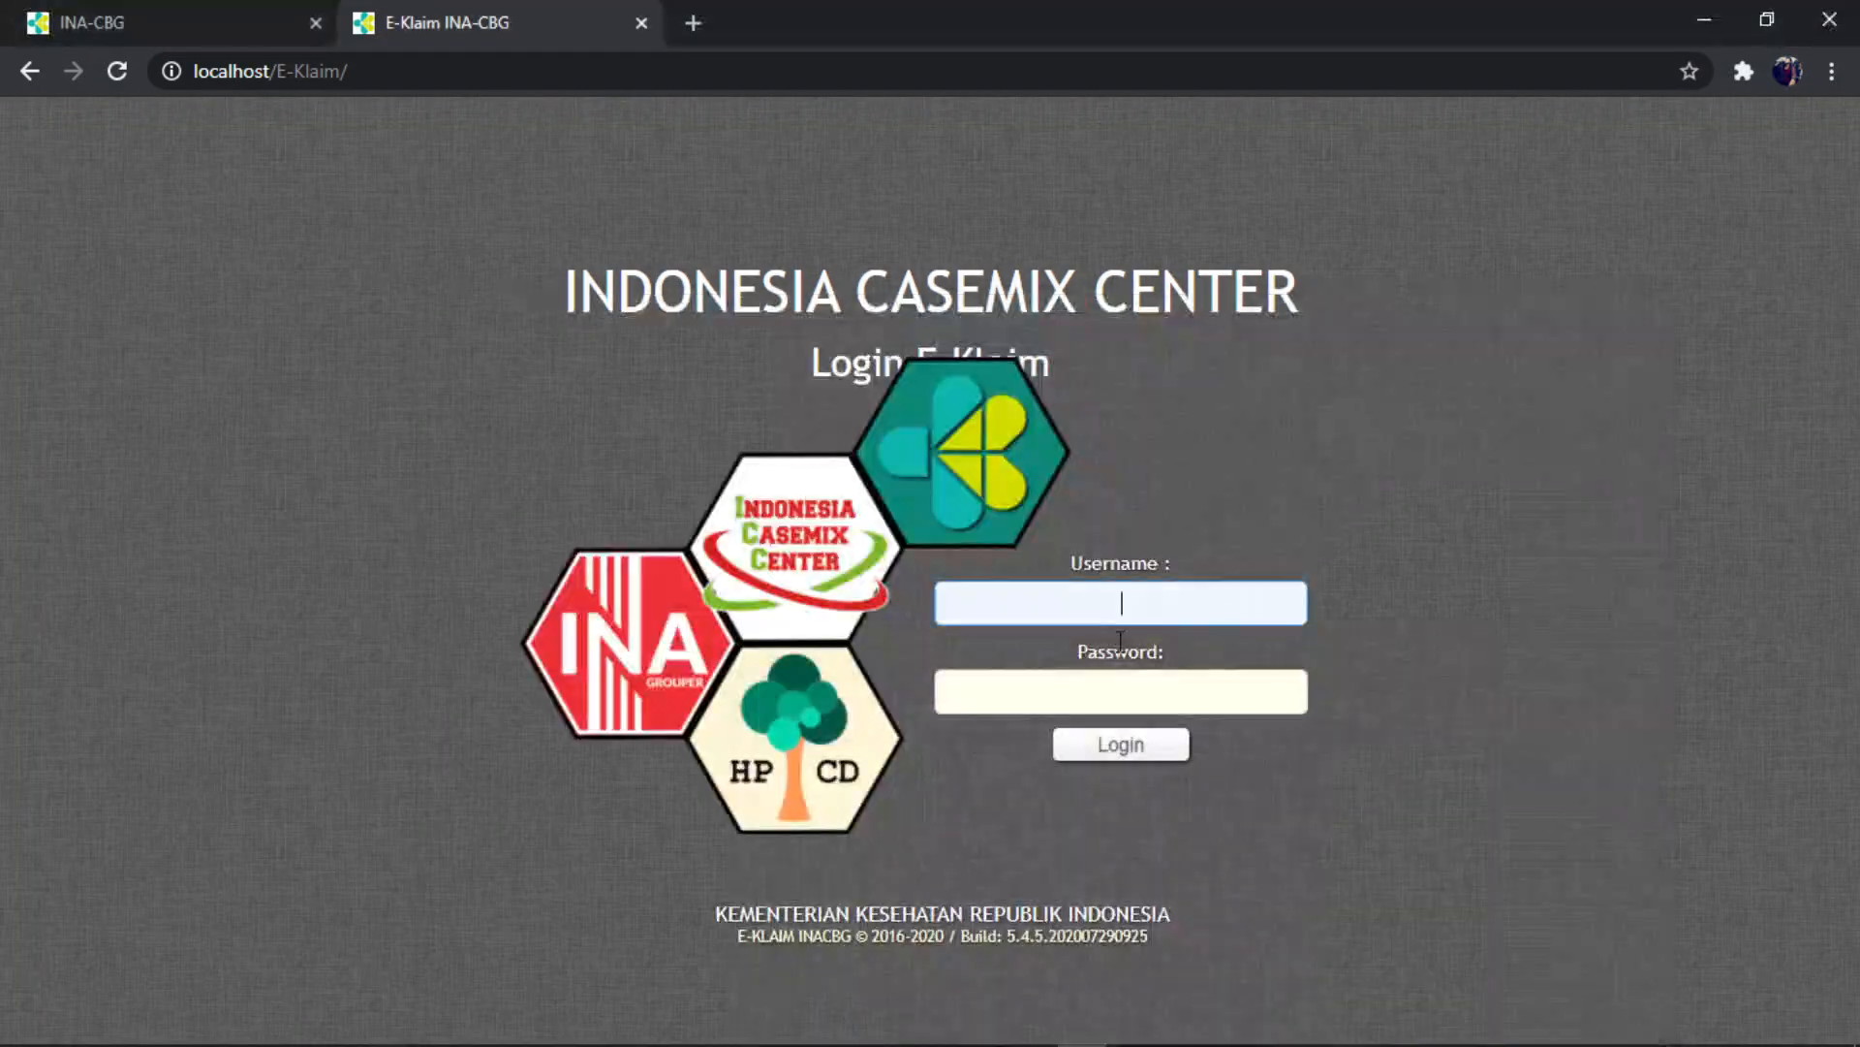
pyautogui.rightClick(1134, 603)
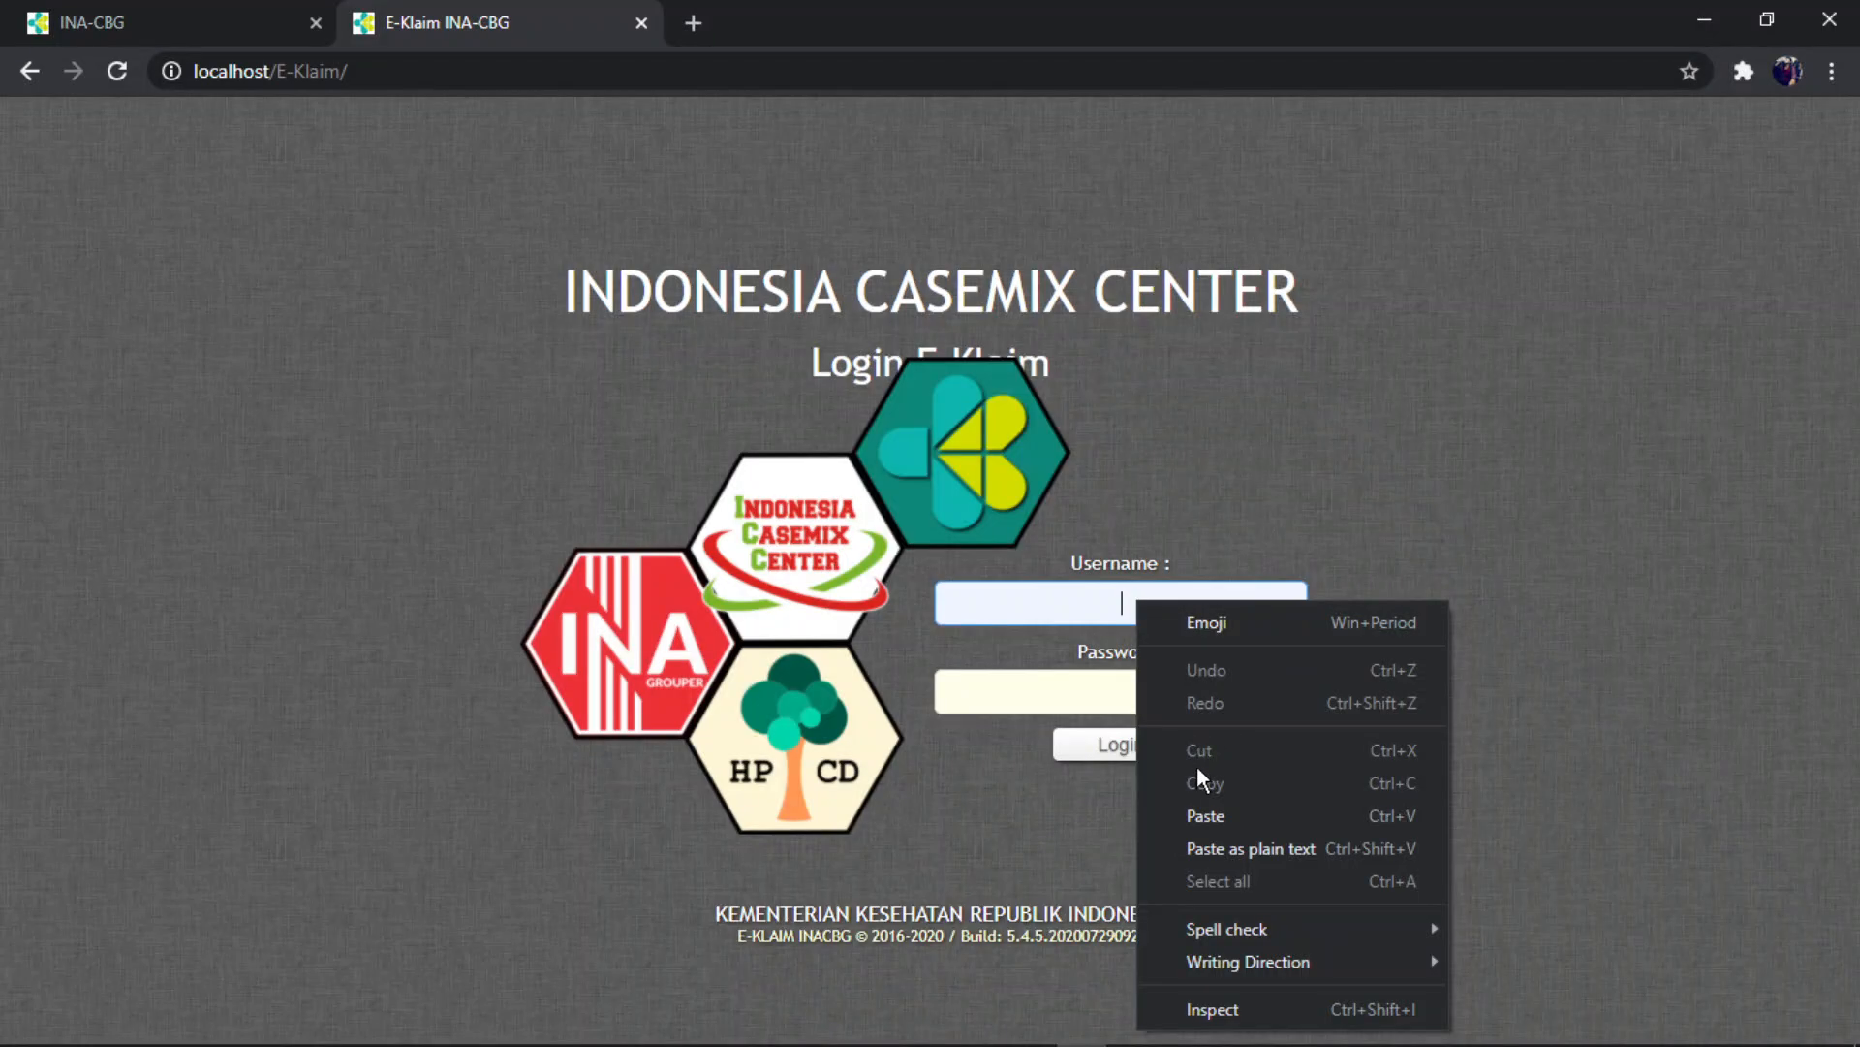
pyautogui.click(1207, 812)
pyautogui.click(1142, 697)
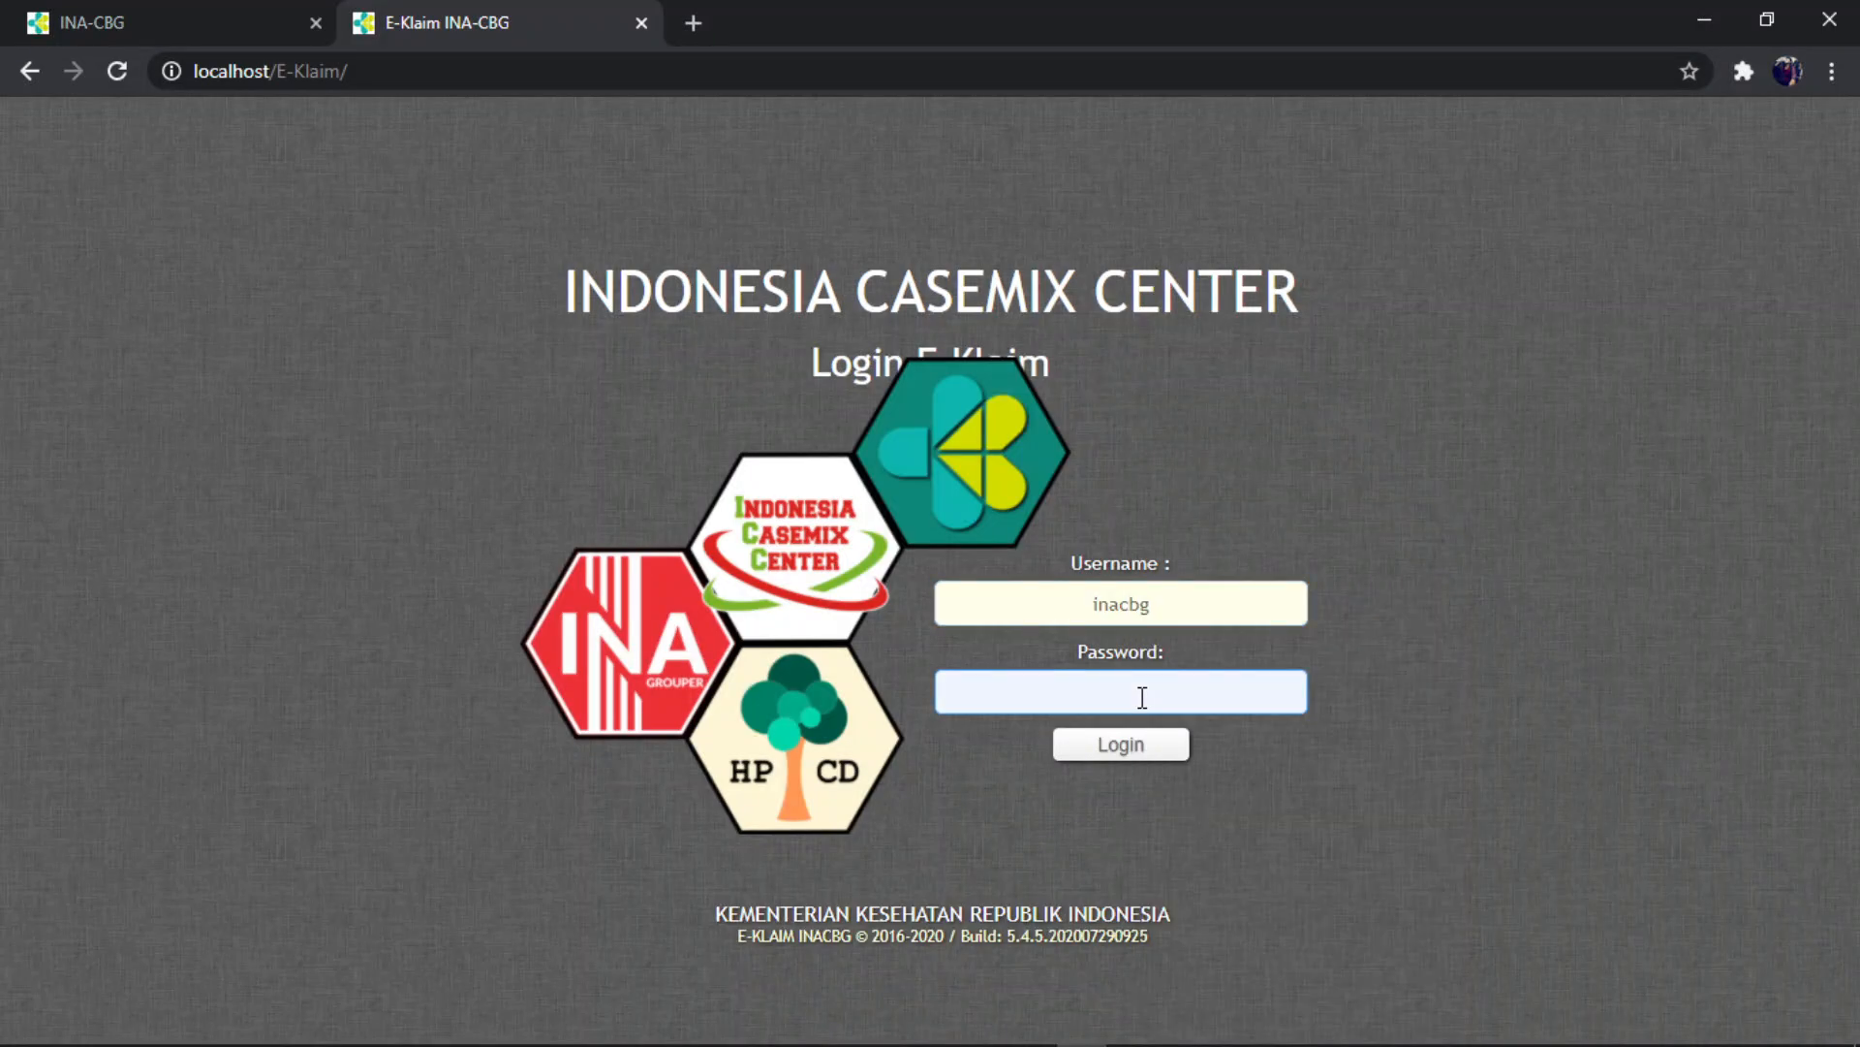
pyautogui.hotkey('ctrl', 'v')
pyautogui.click(1154, 748)
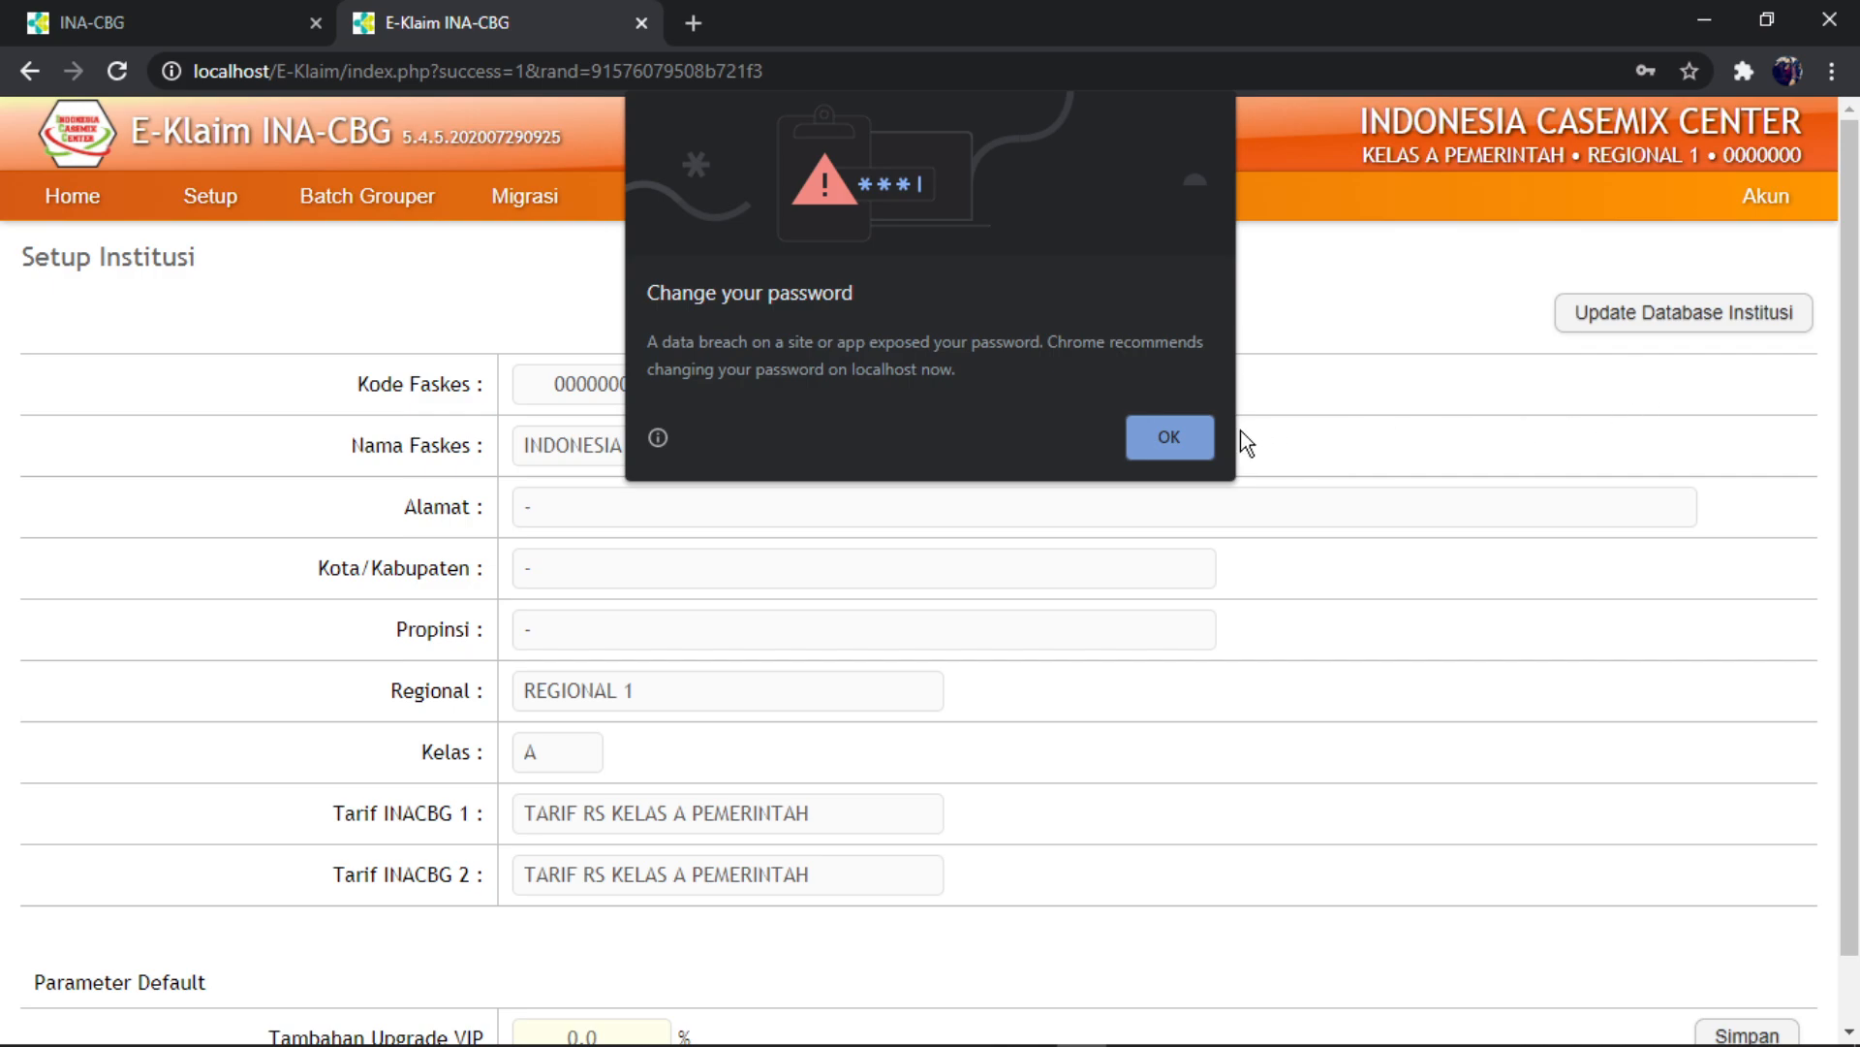
# - Dismiss Chrome's password warning and the folder-in-use warning, and update the institution database details
pyautogui.click(1174, 441)
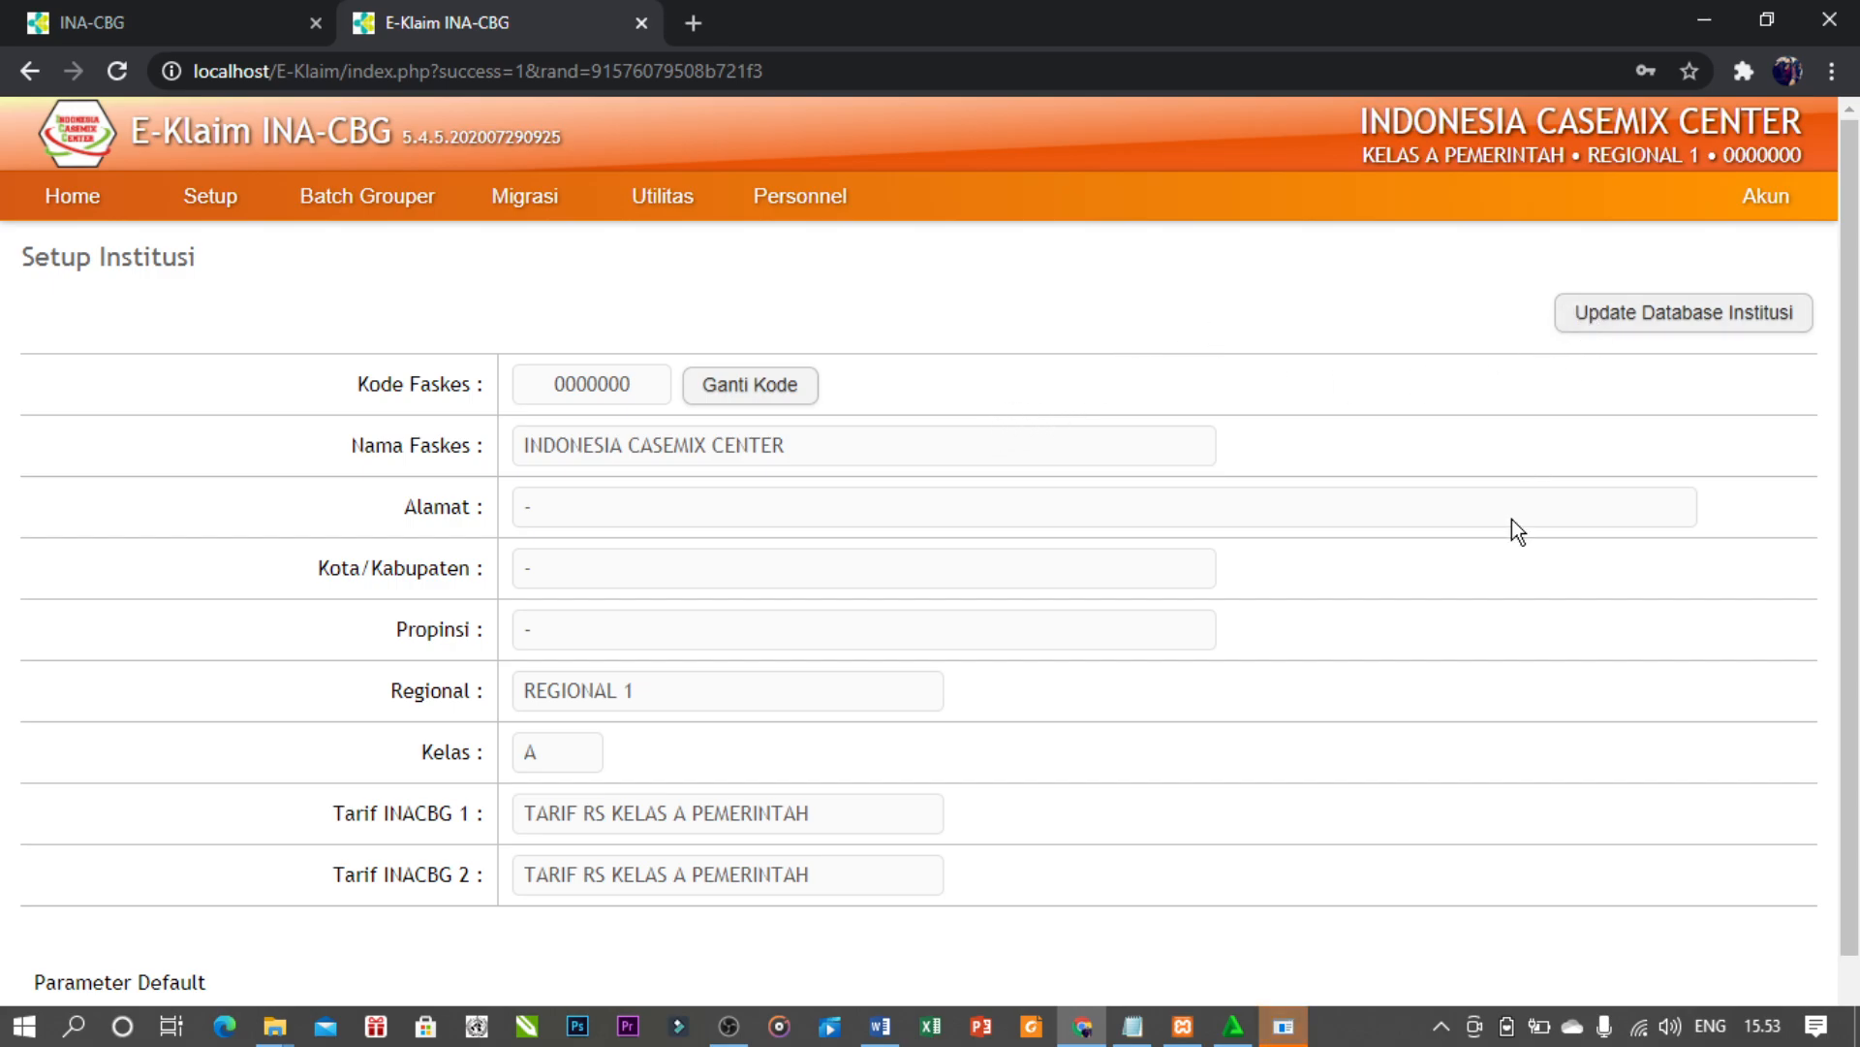
pyautogui.click(1284, 1026)
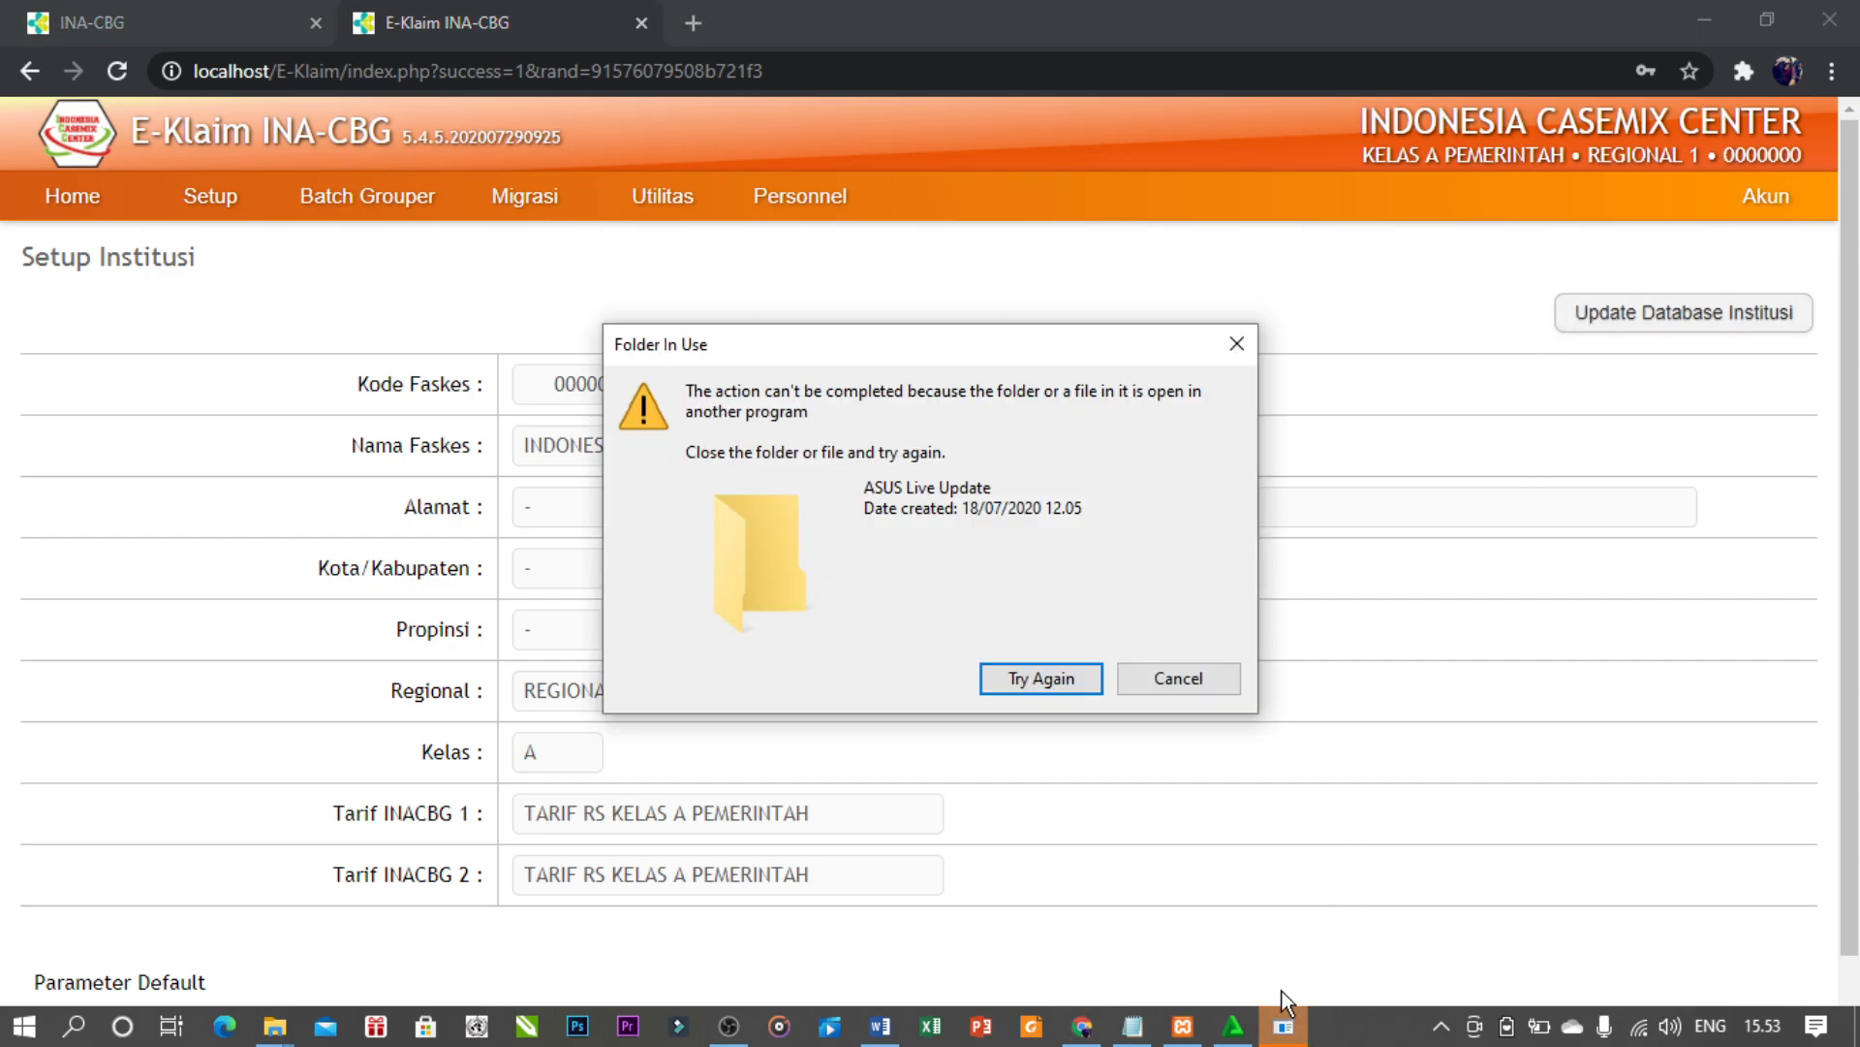
pyautogui.click(1172, 678)
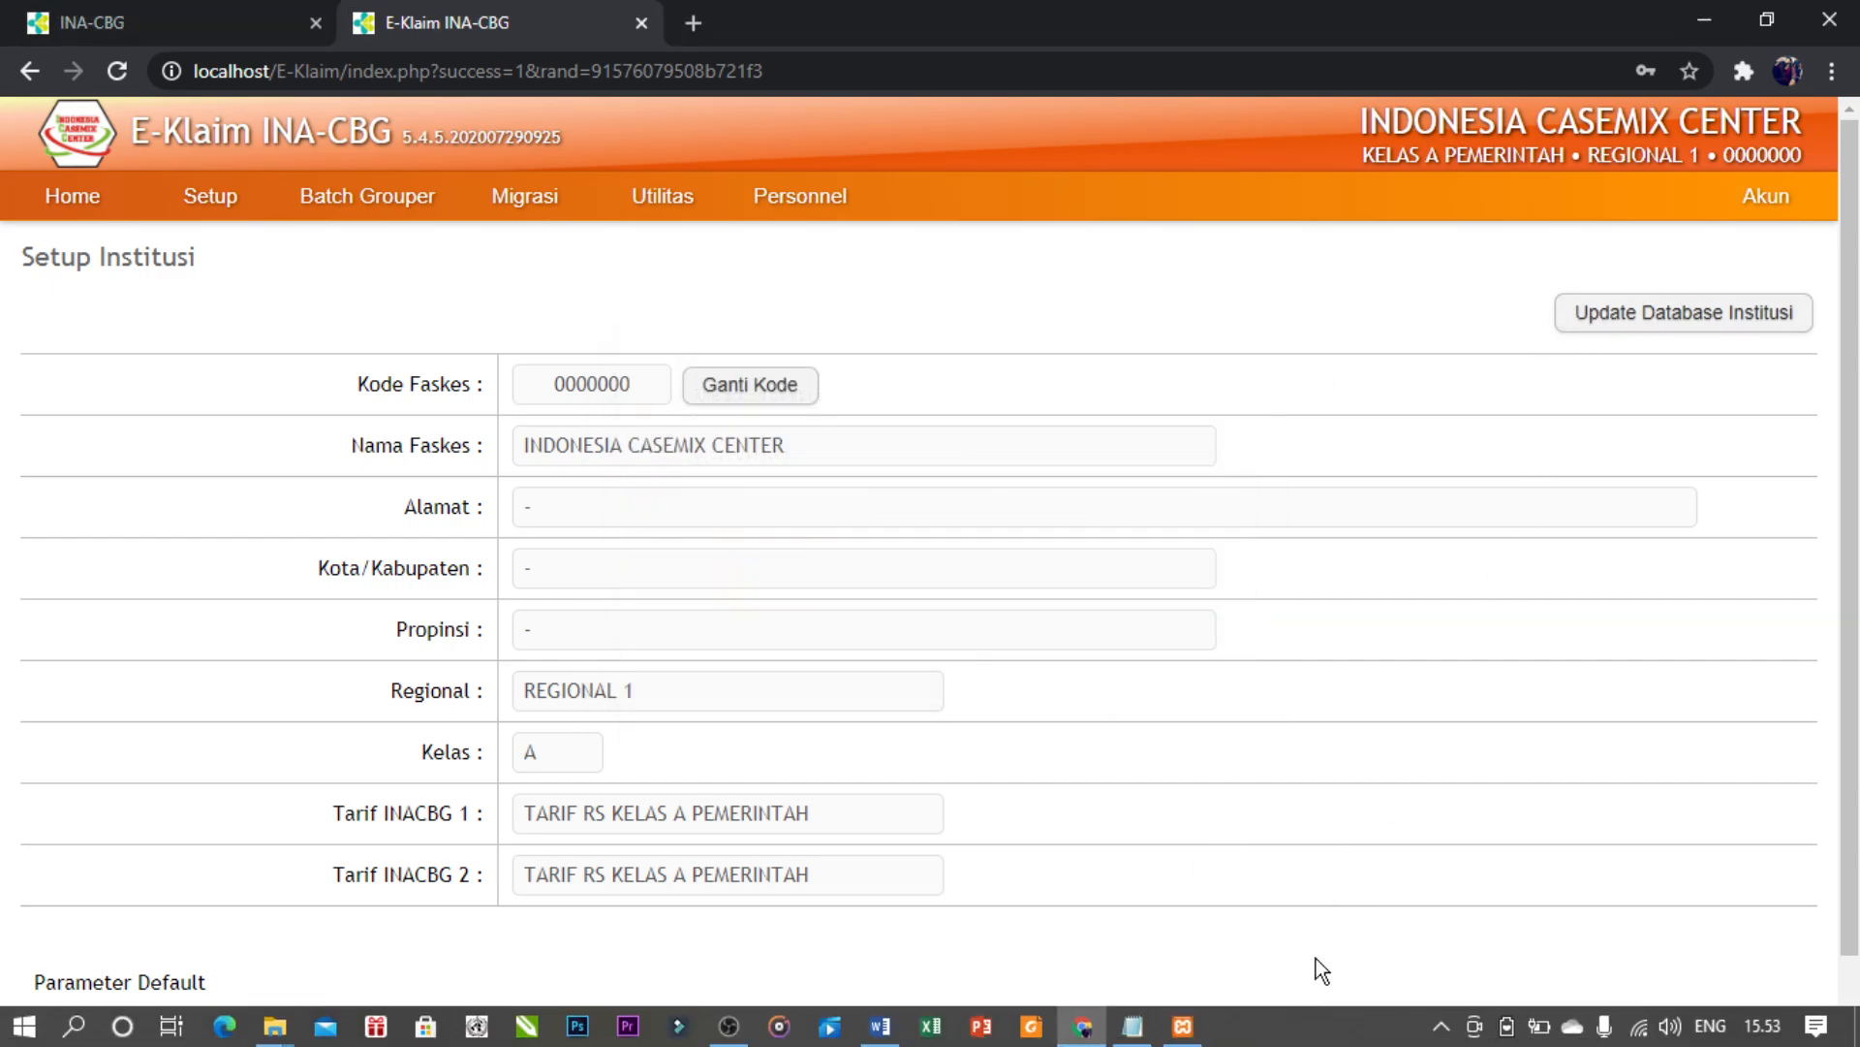
pyautogui.click(1653, 314)
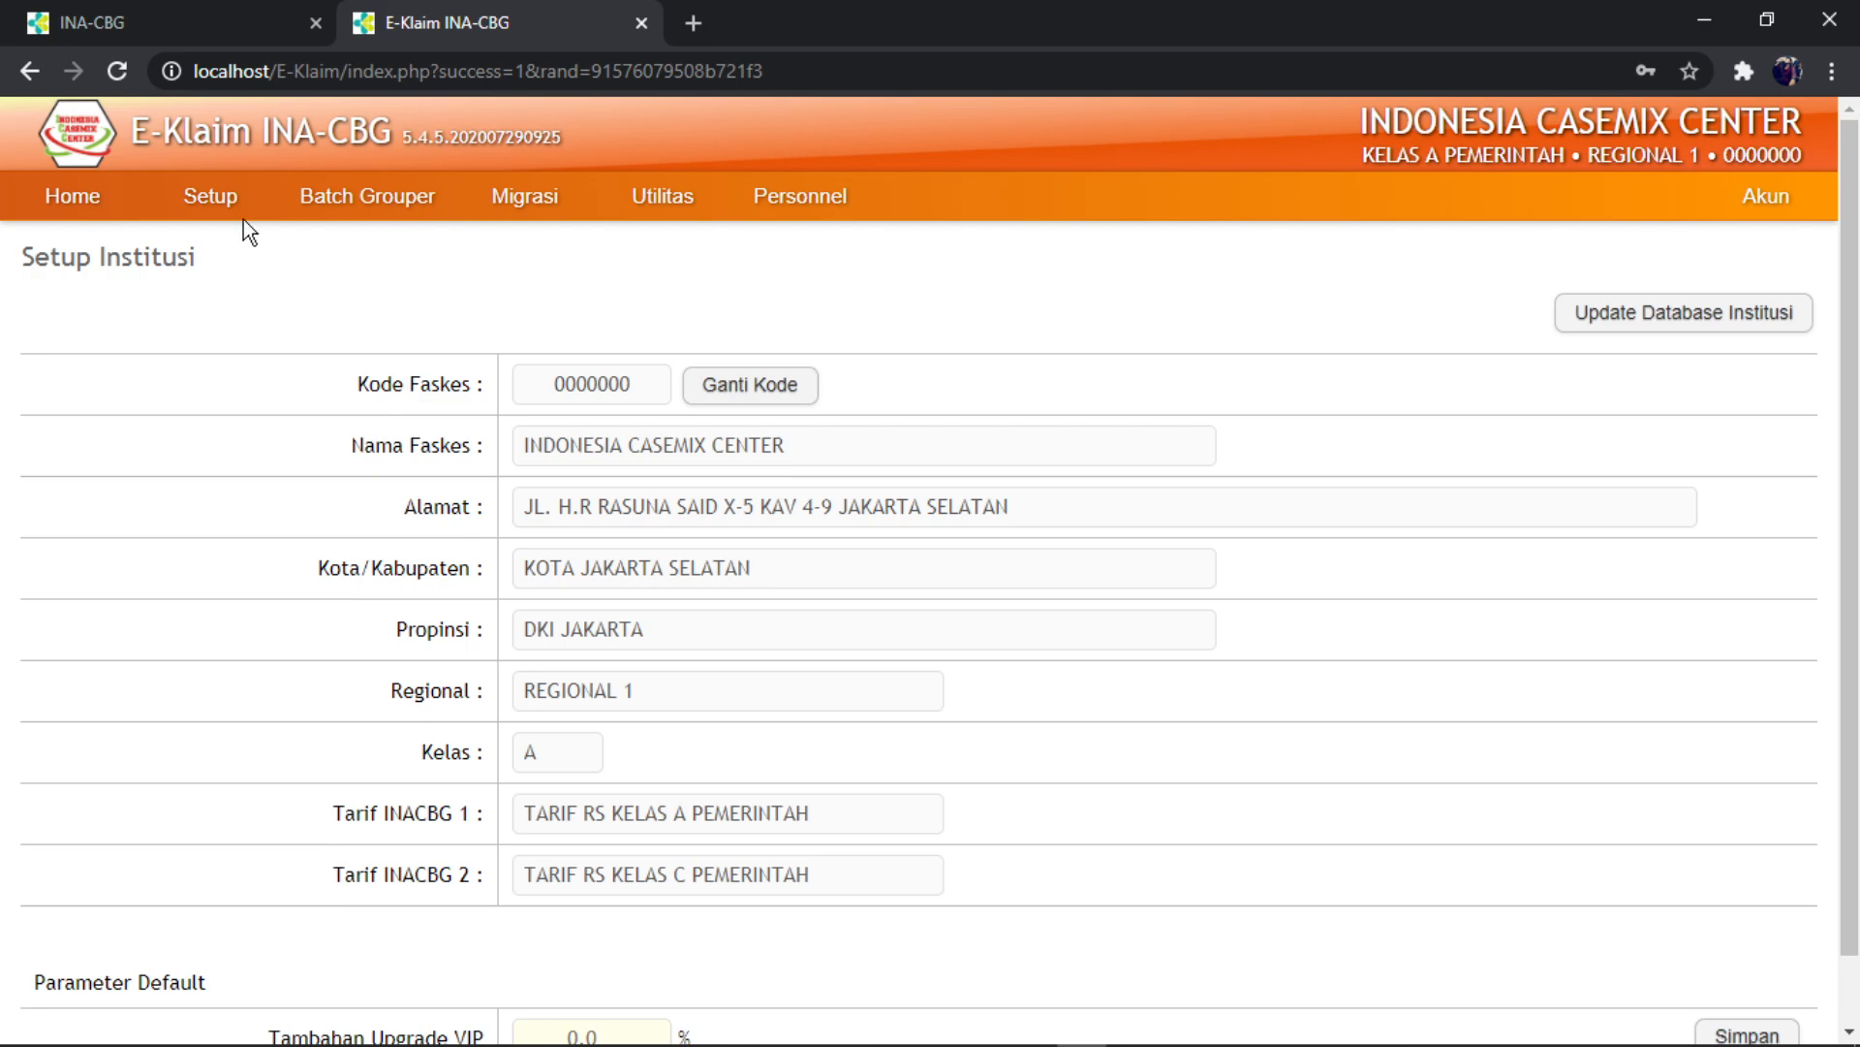
# - Browse the Setup menu's Institusi and COB pages, ending back on Setup Institusi
pyautogui.moveTo(198, 203)
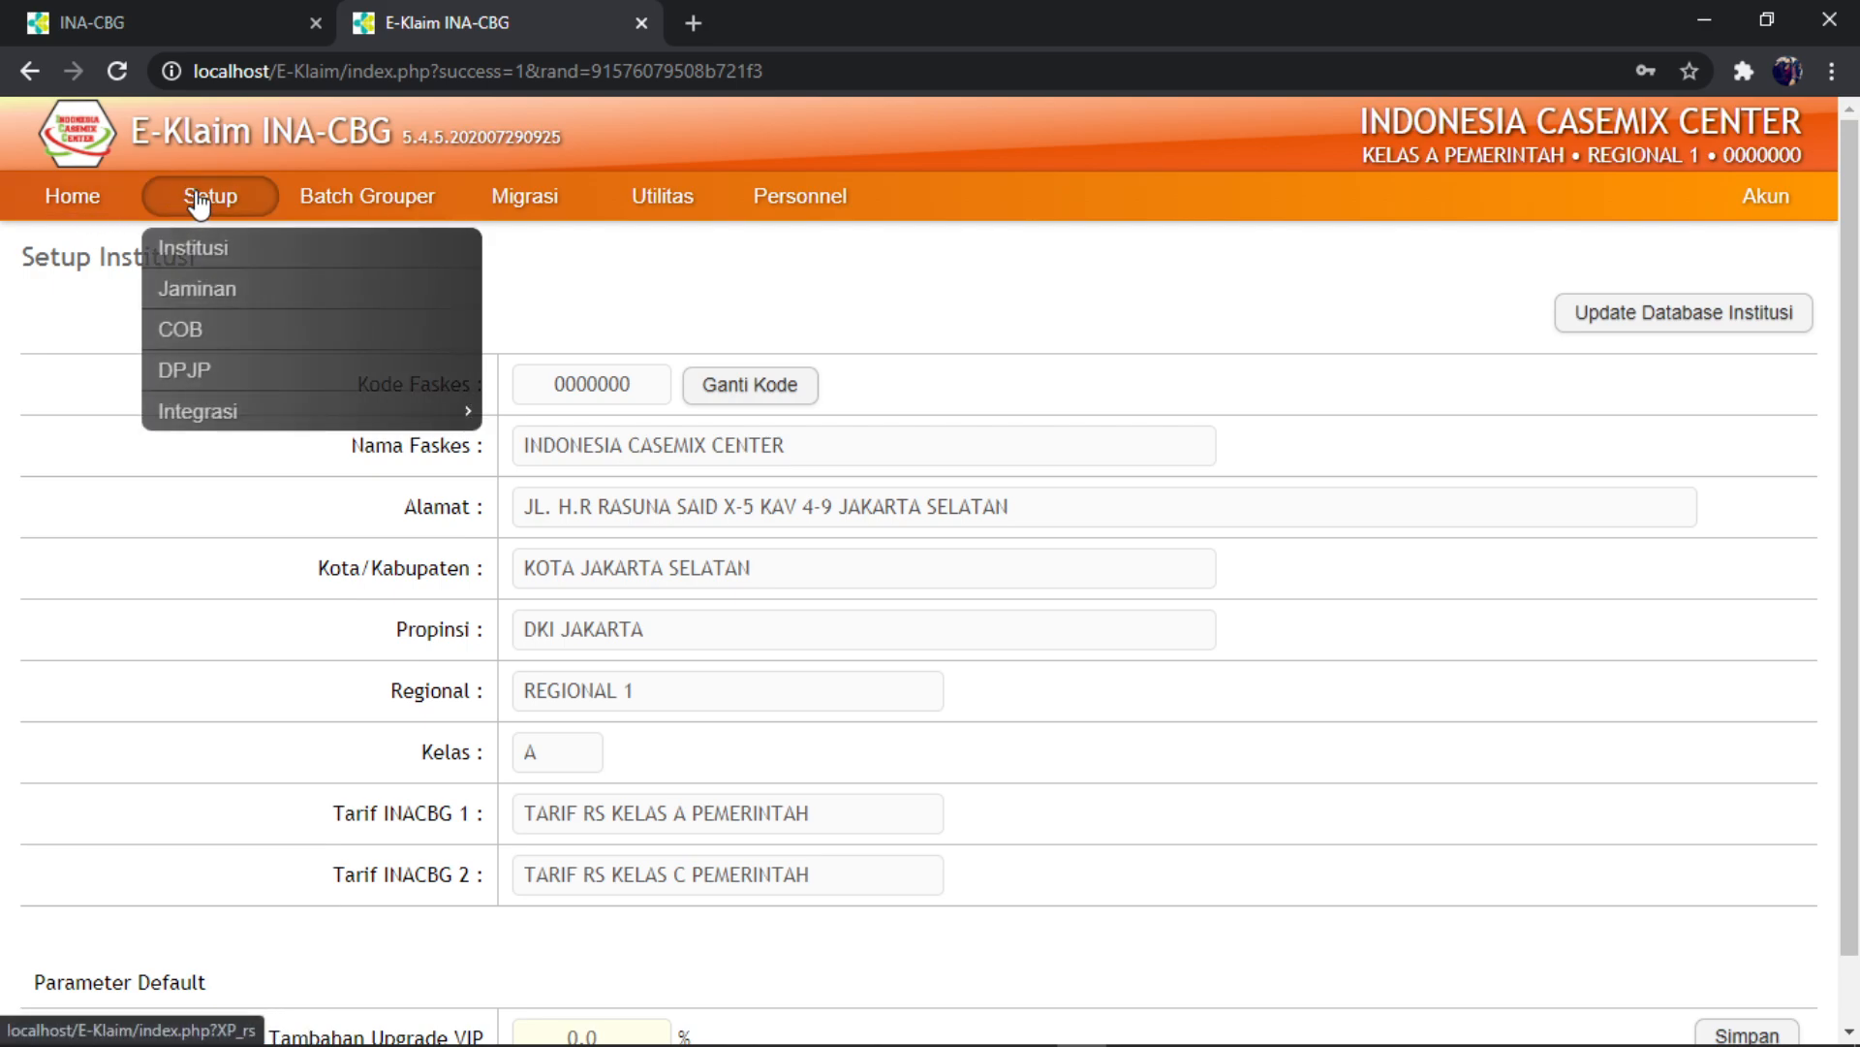
pyautogui.moveTo(683, 206)
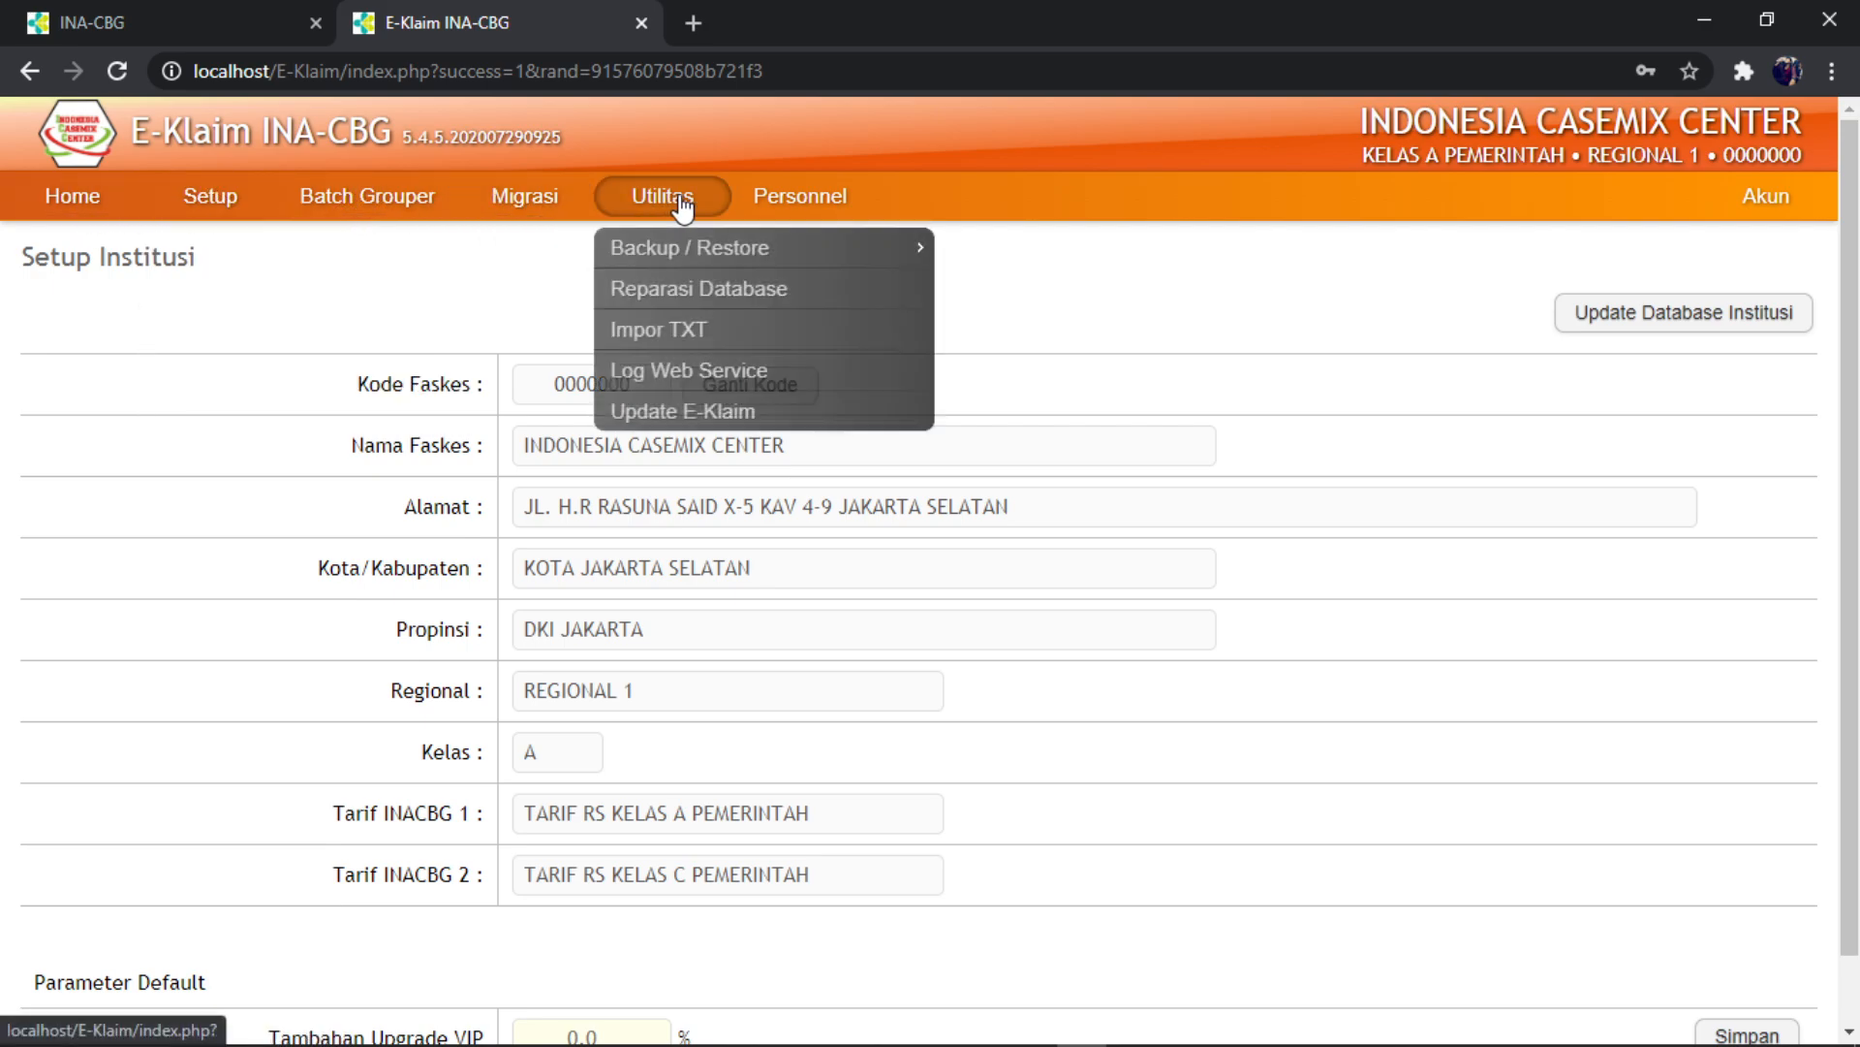
pyautogui.moveTo(830, 222)
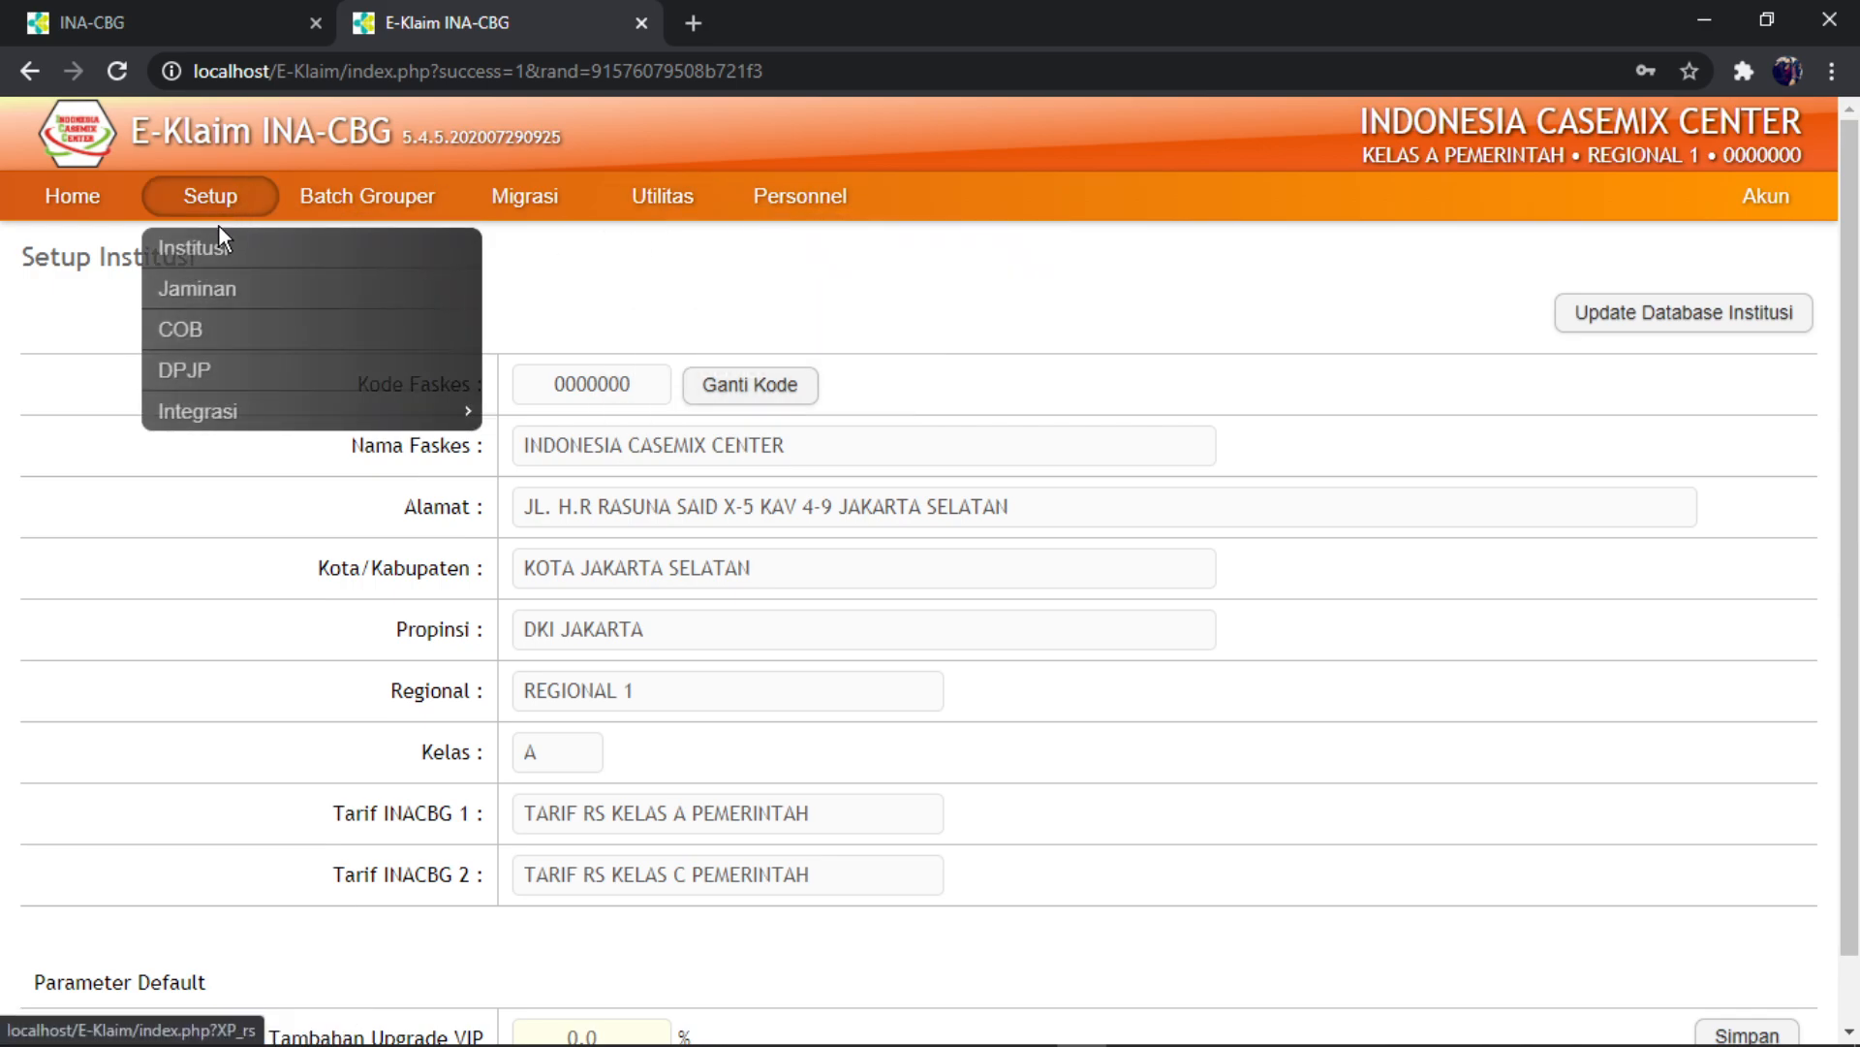
pyautogui.click(209, 254)
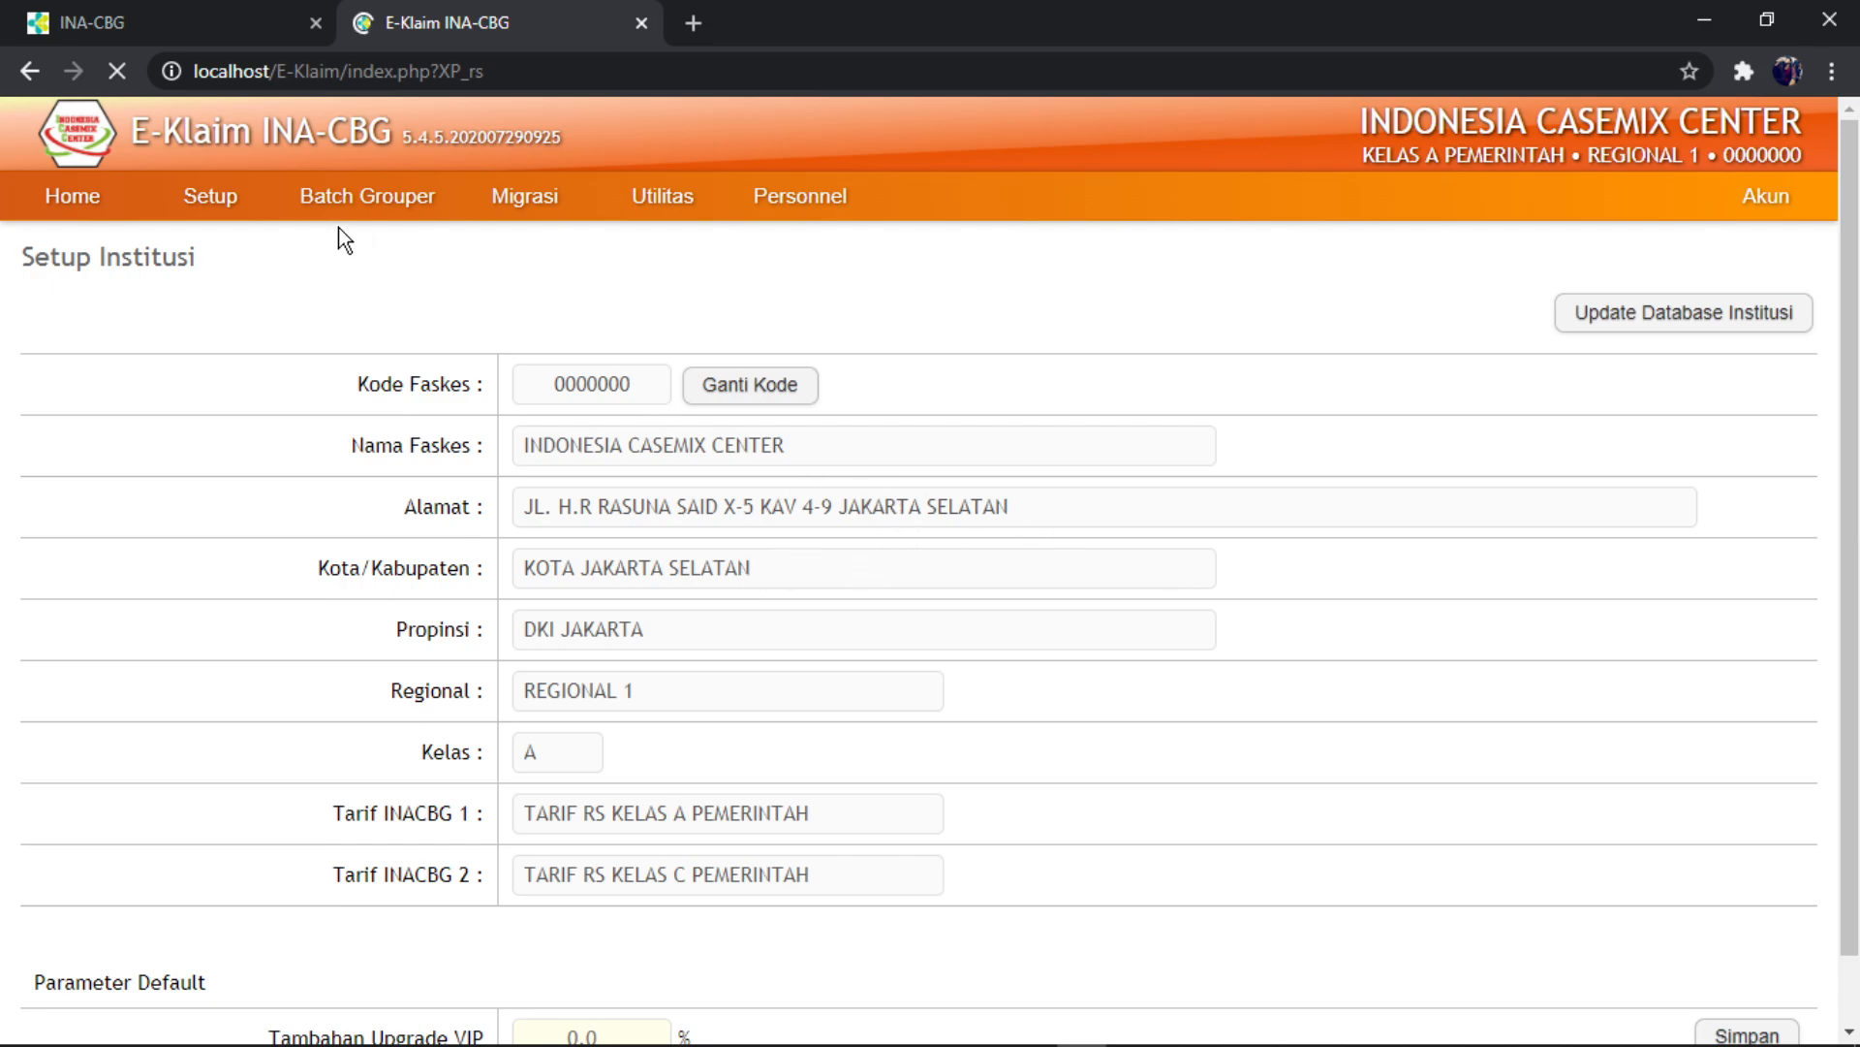
pyautogui.moveTo(502, 228)
pyautogui.moveTo(209, 193)
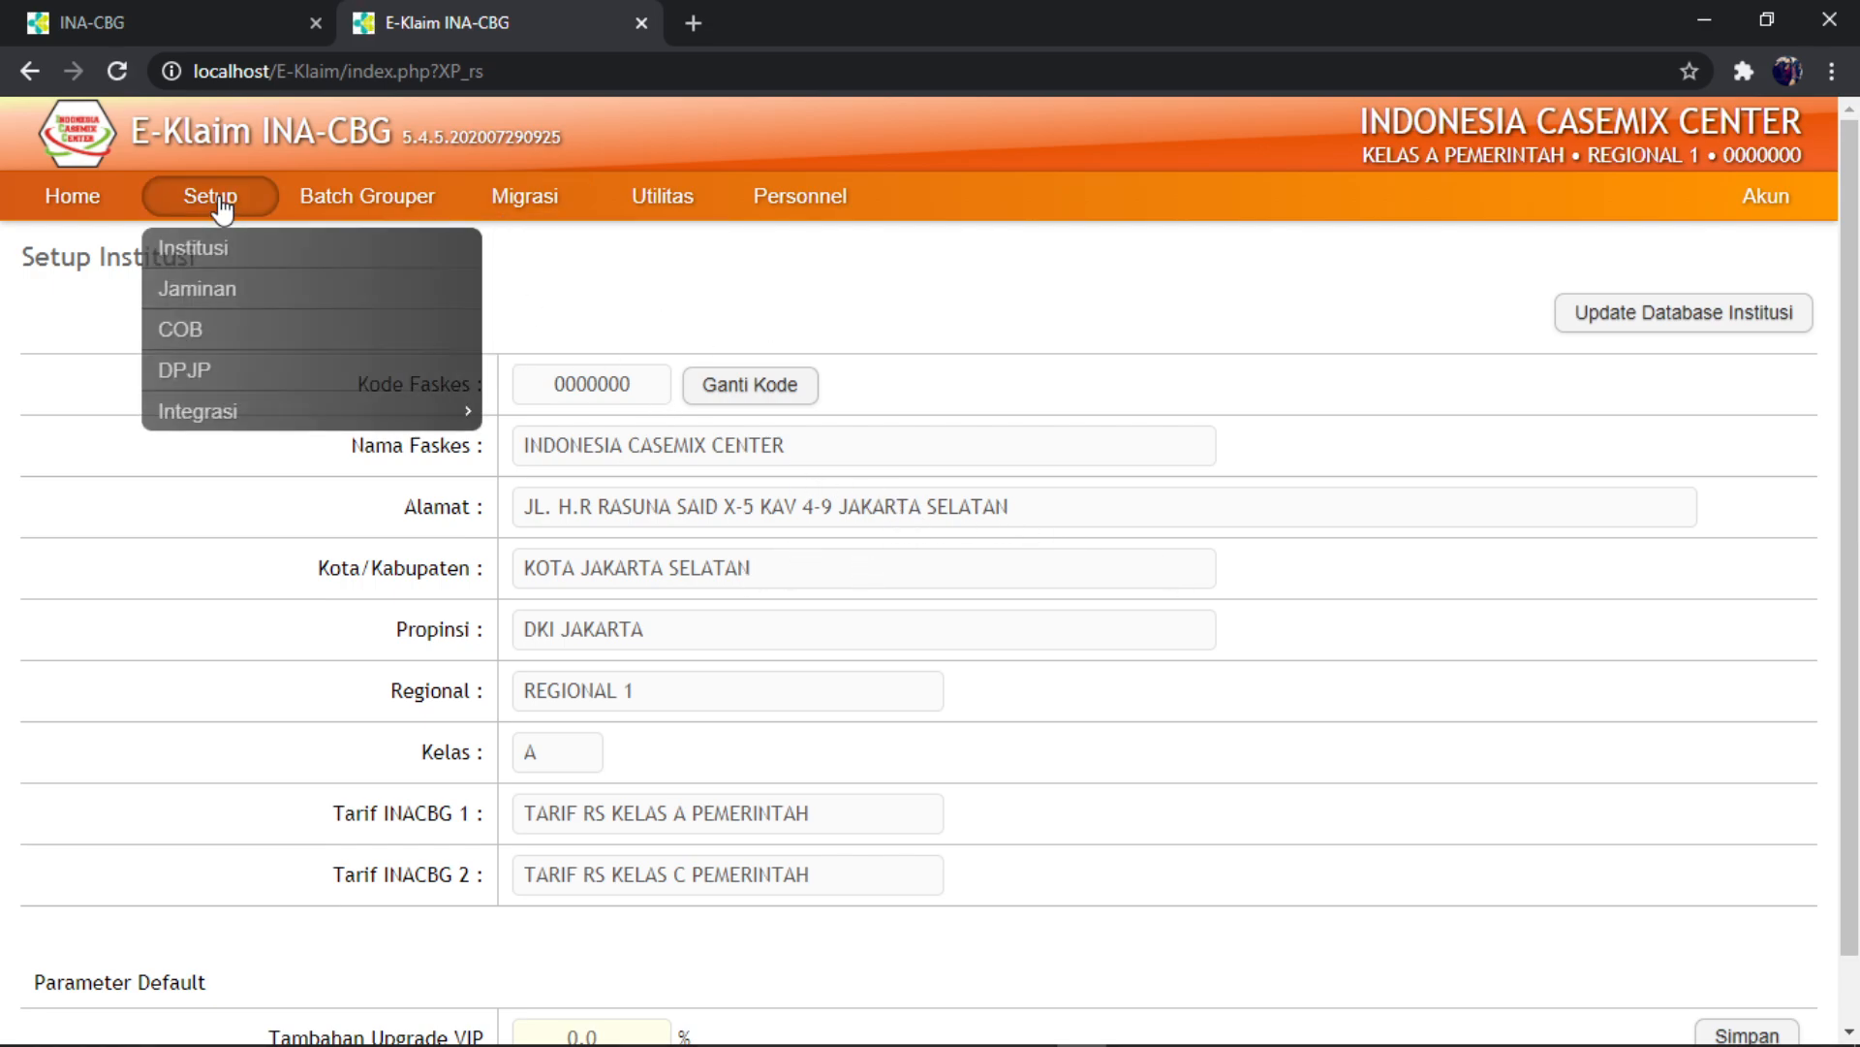
pyautogui.click(197, 334)
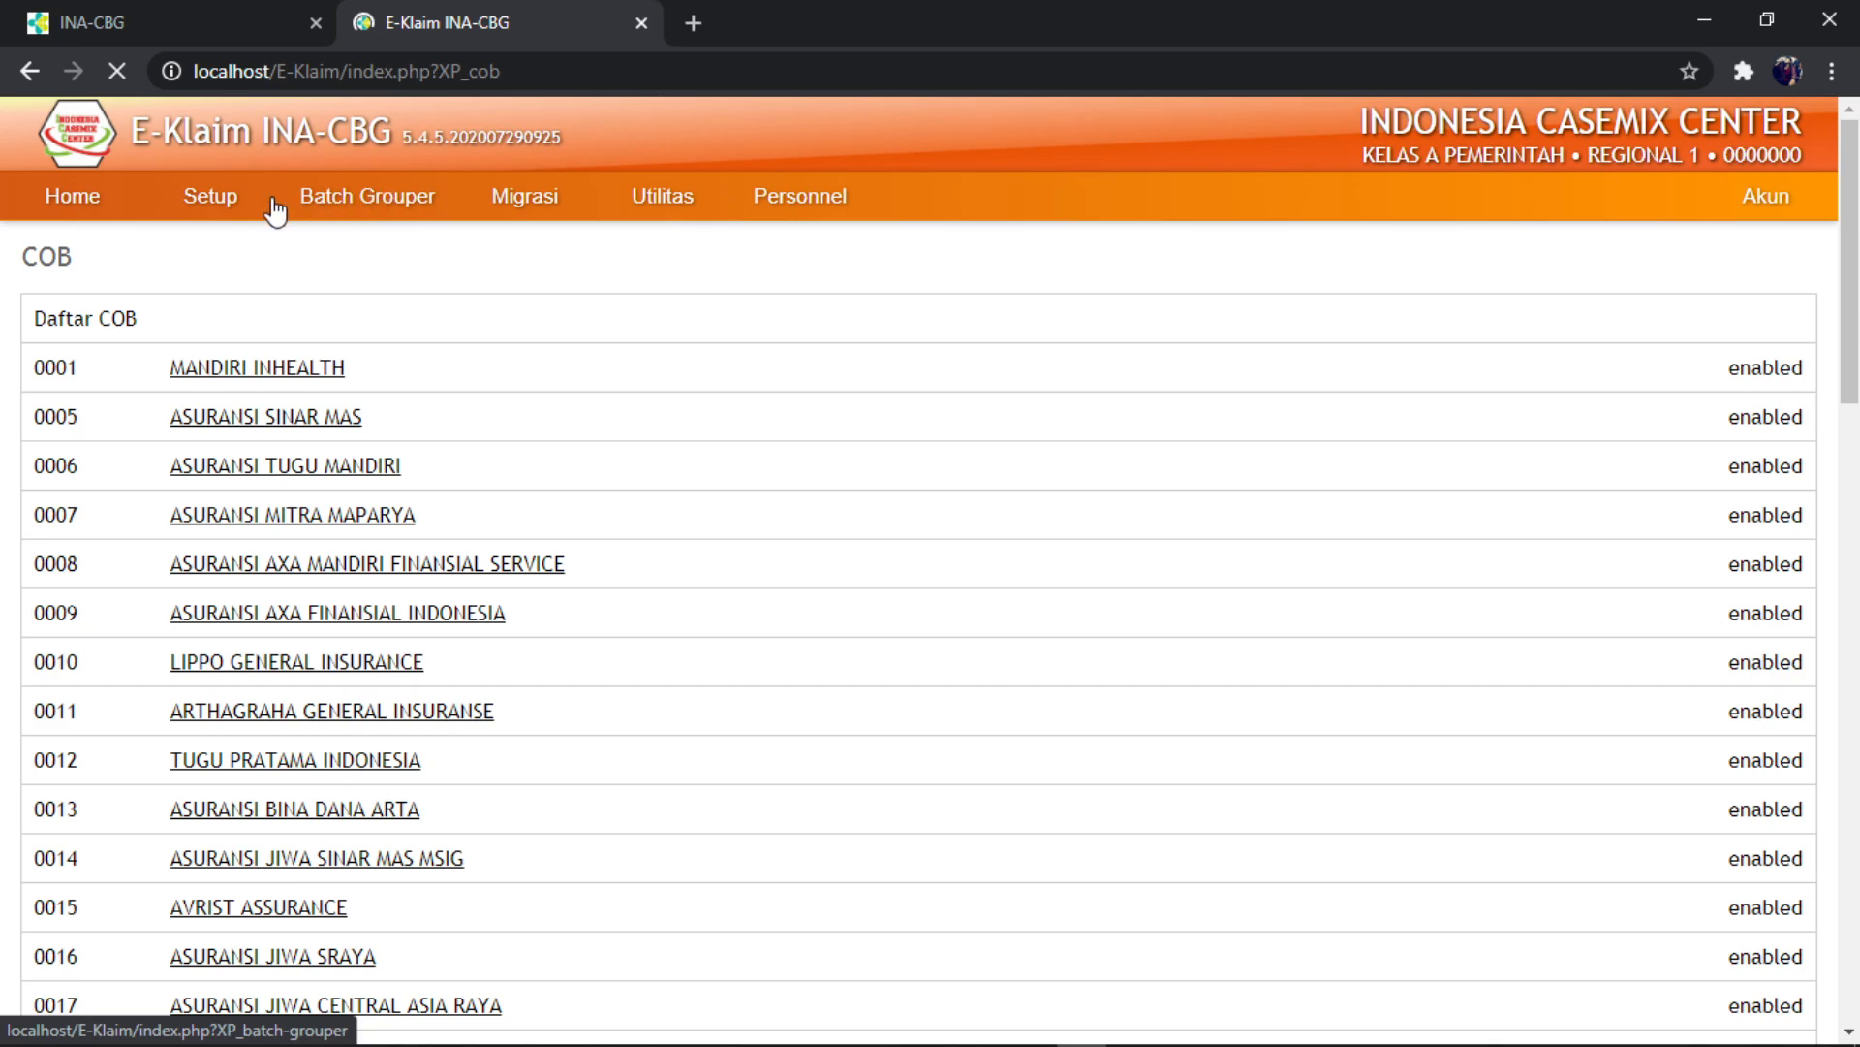
pyautogui.click(219, 207)
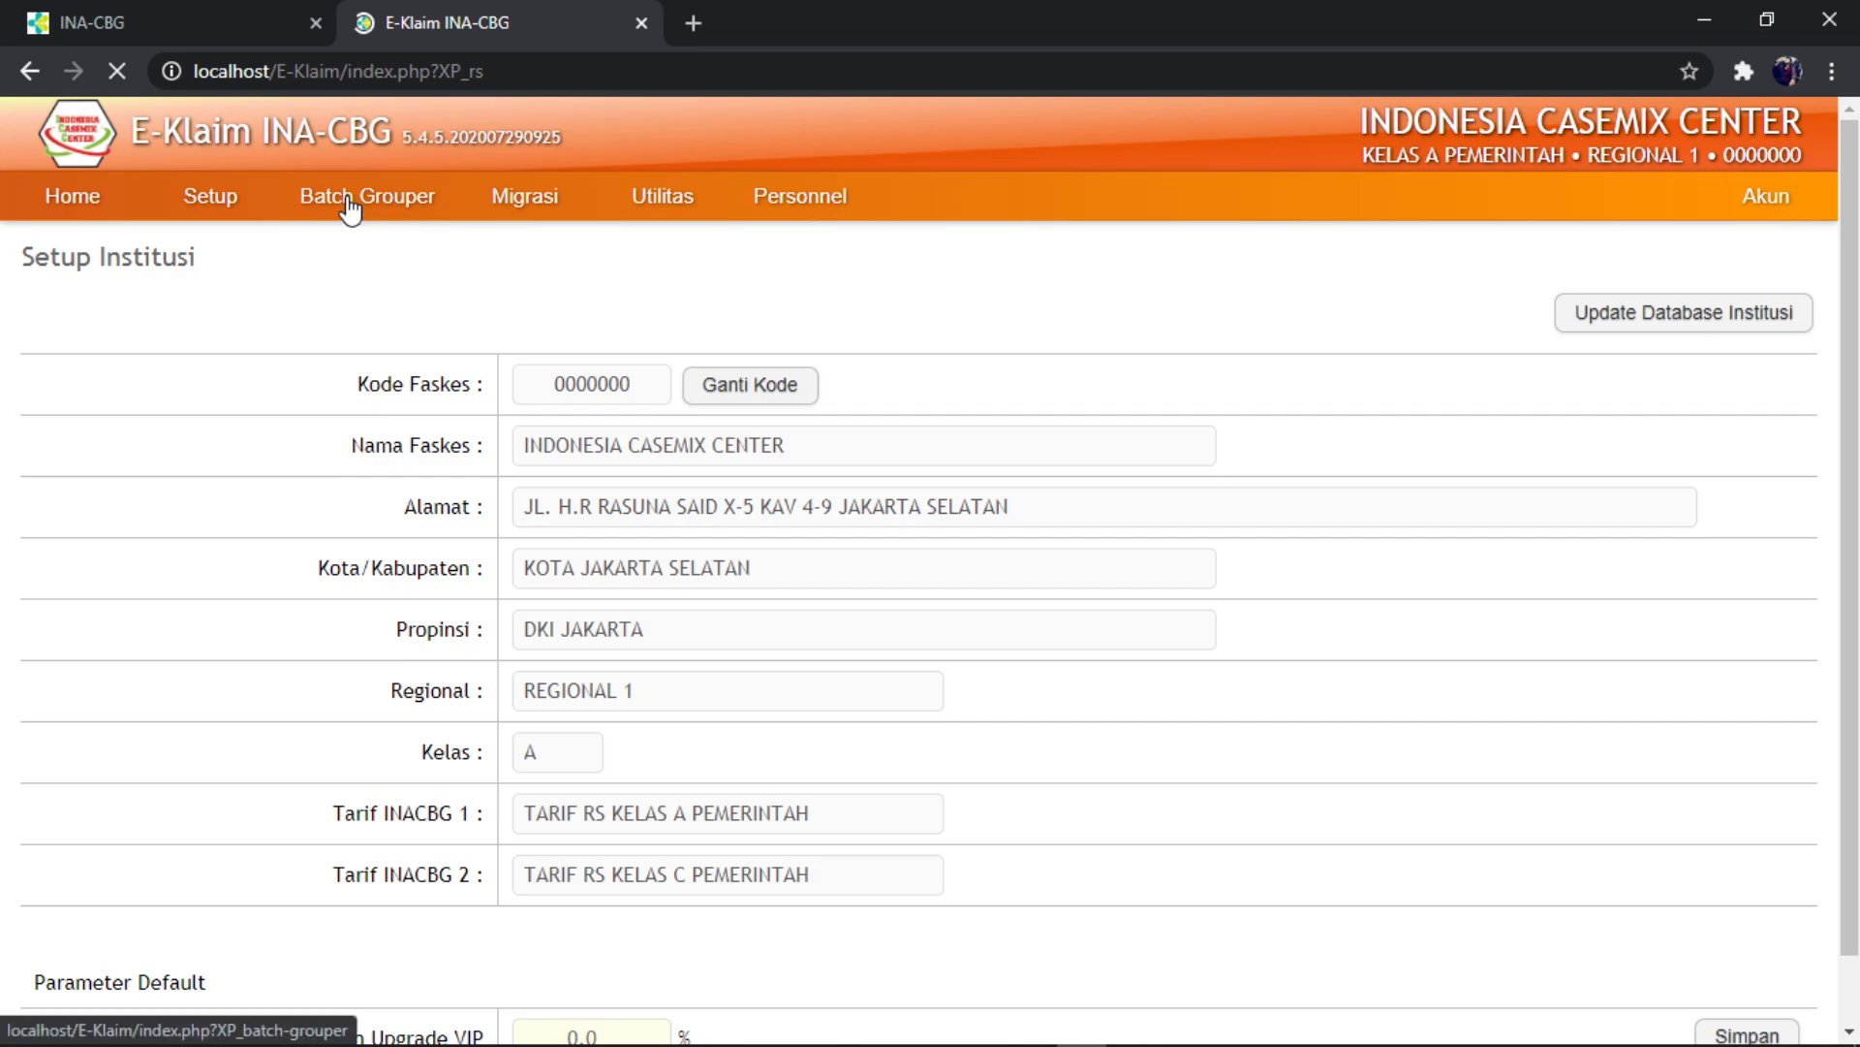
# - Open the DPJP doctor list and start a new doctor with front title 'dr.' and the doctor's full name
pyautogui.moveTo(527, 198)
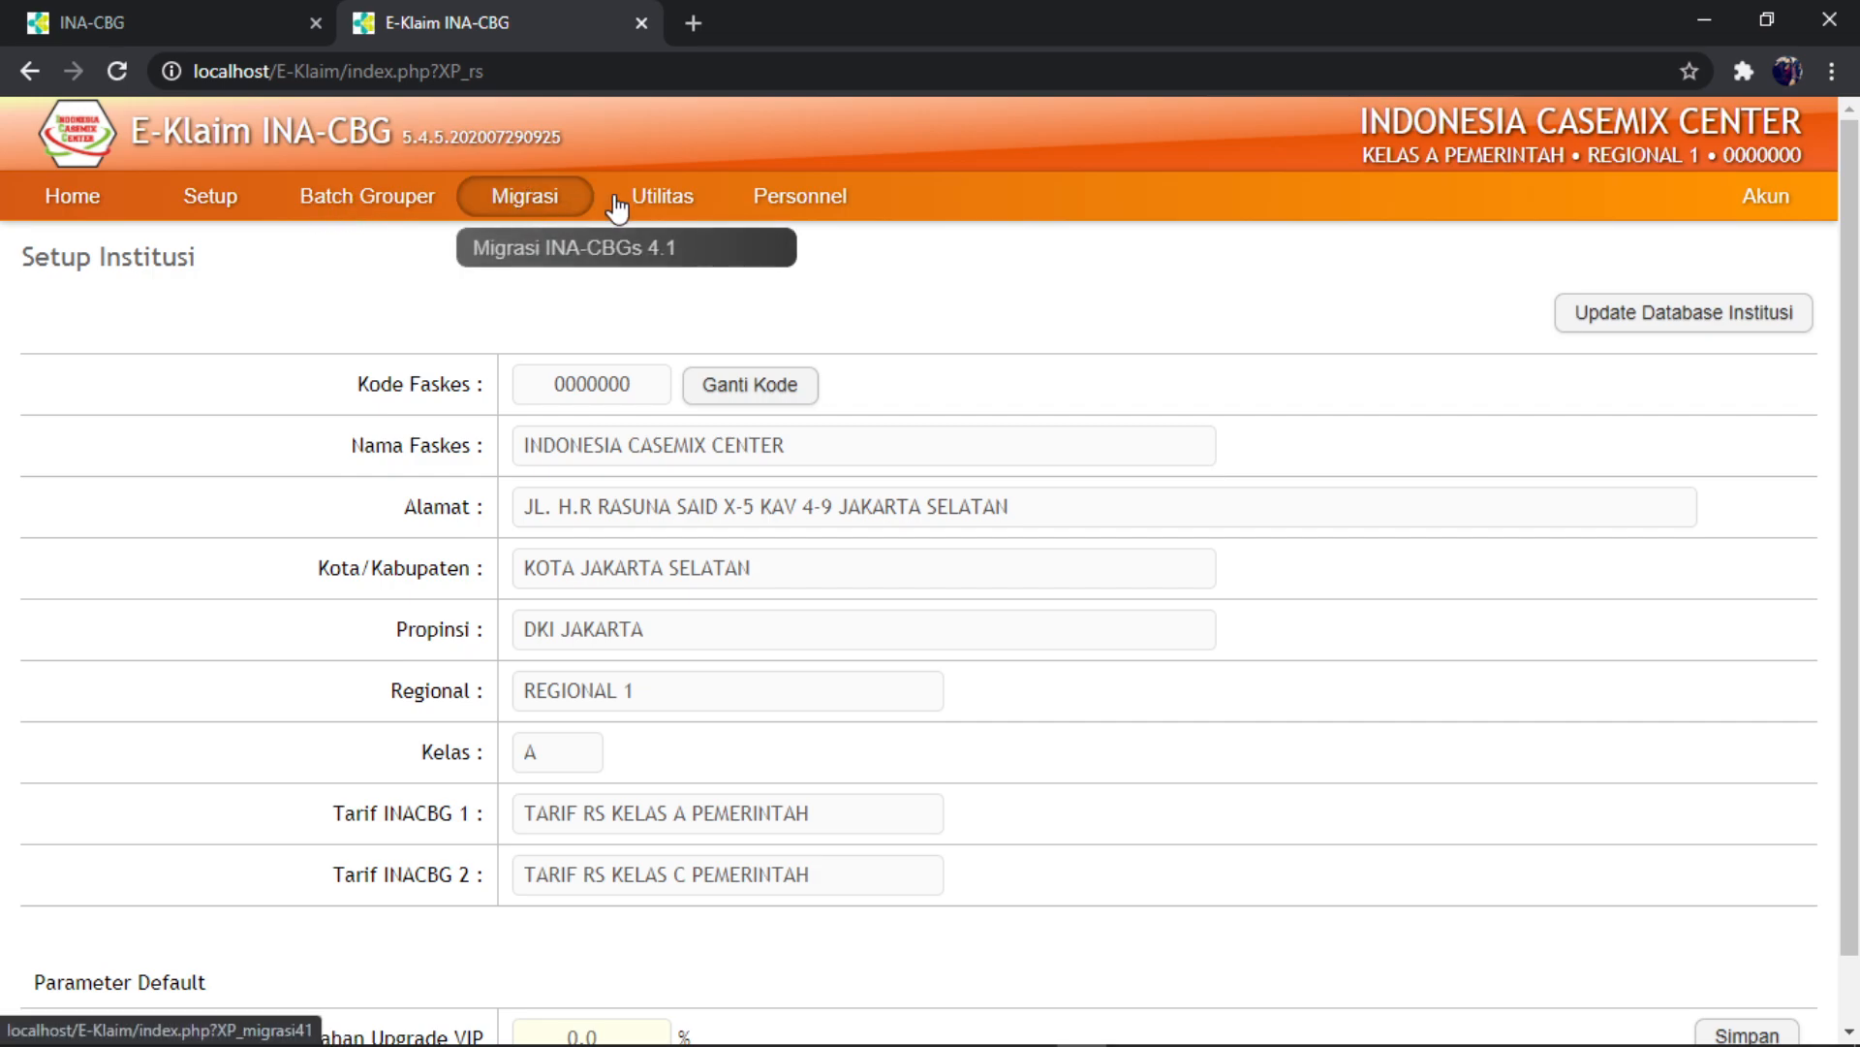
pyautogui.moveTo(200, 199)
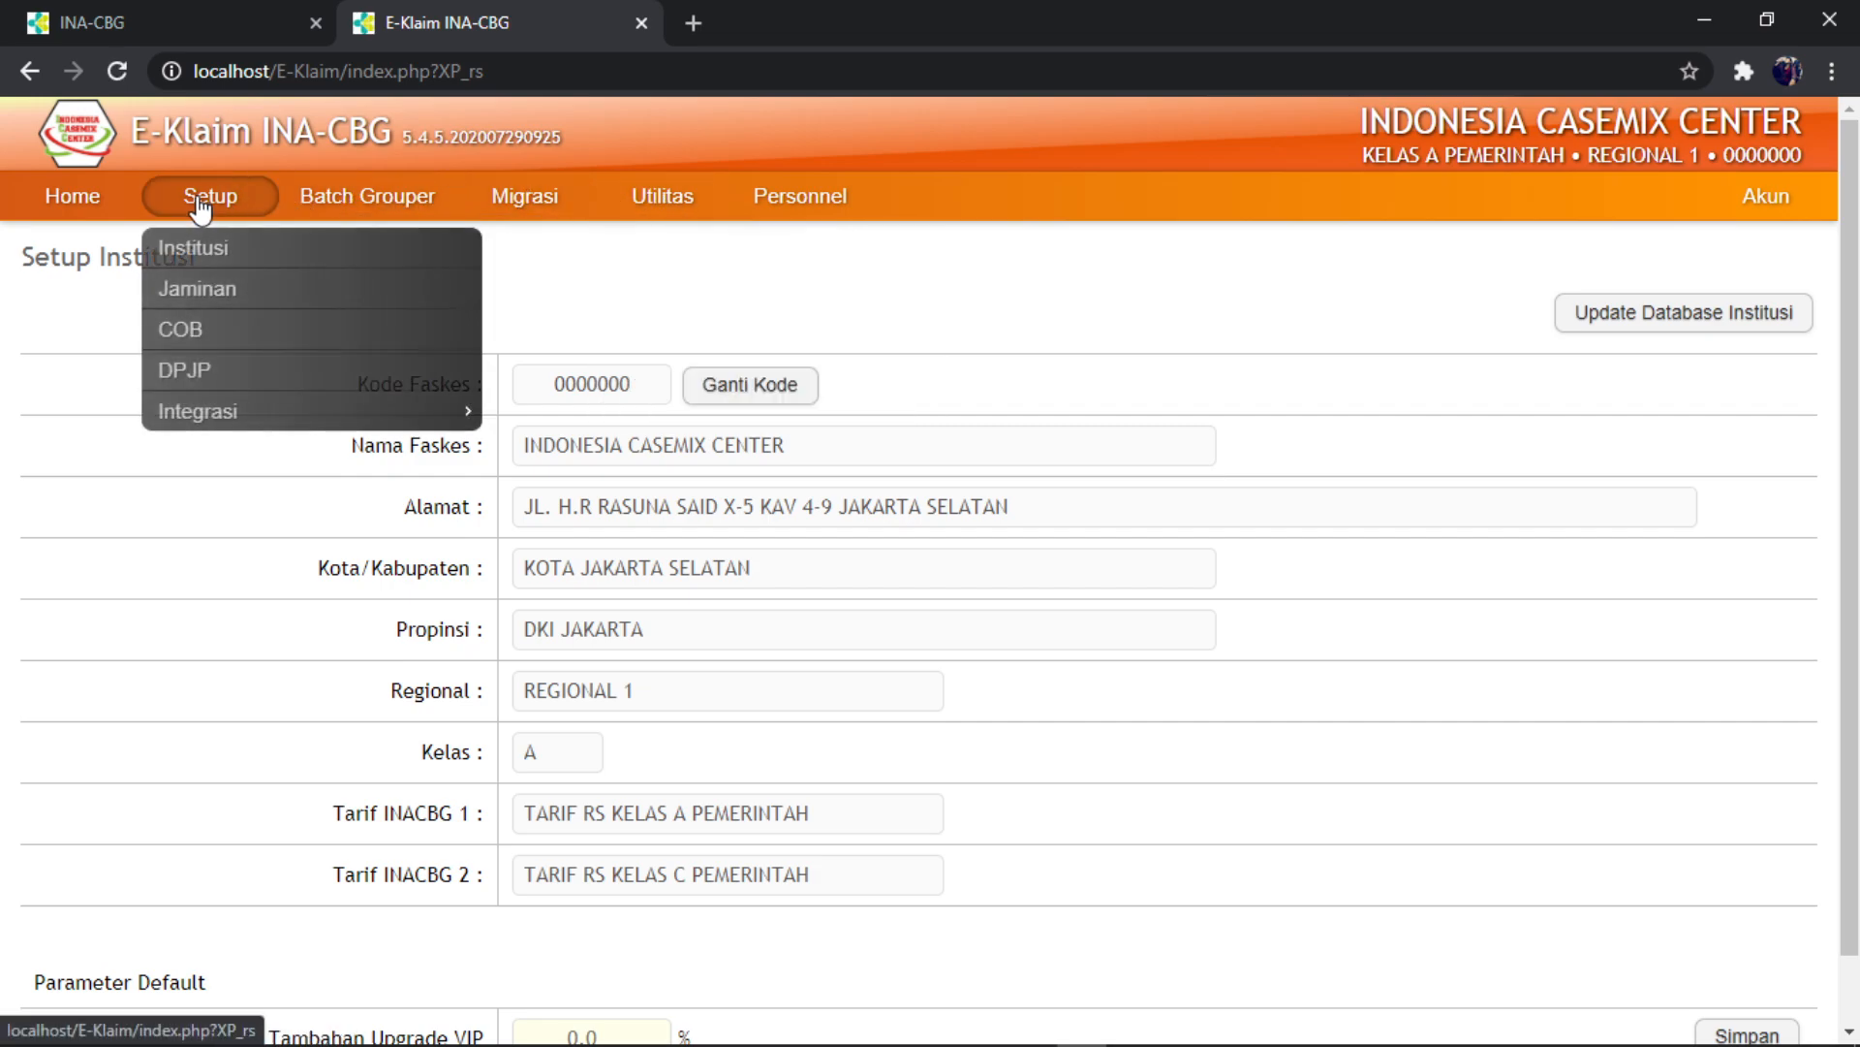
pyautogui.click(204, 373)
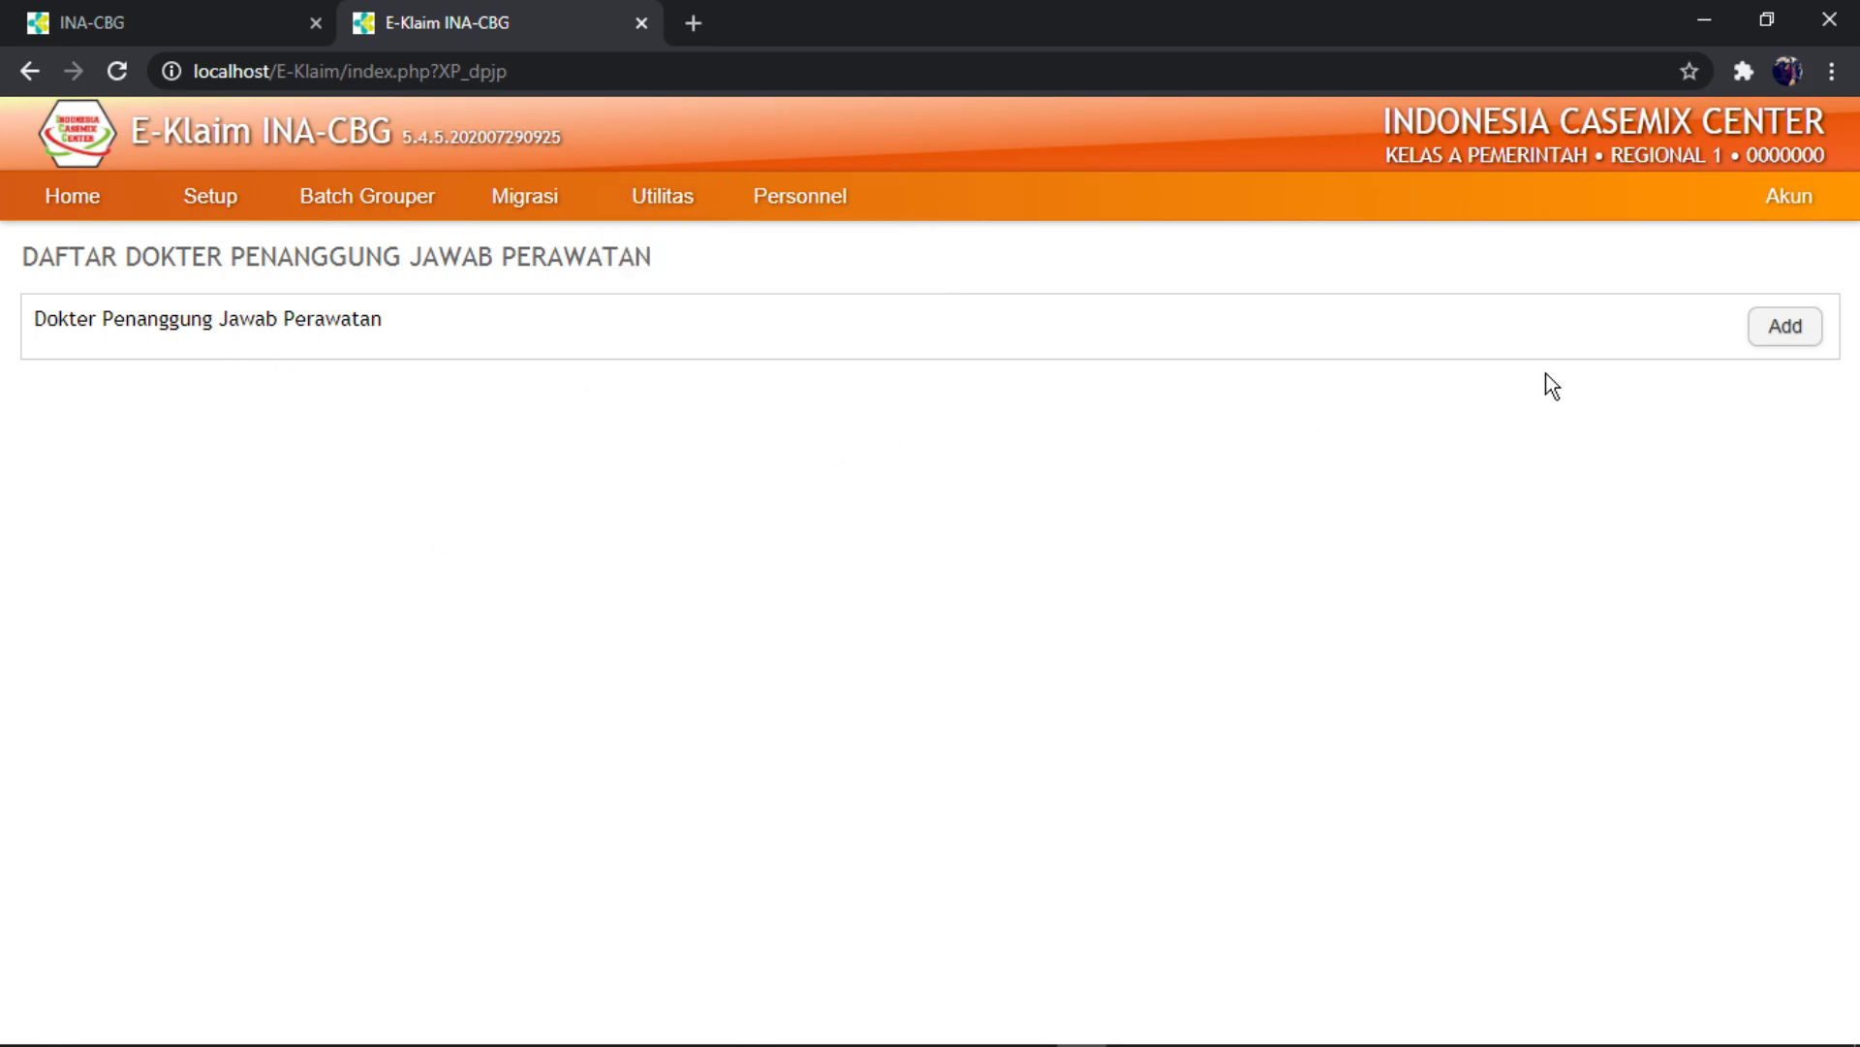
pyautogui.click(1781, 332)
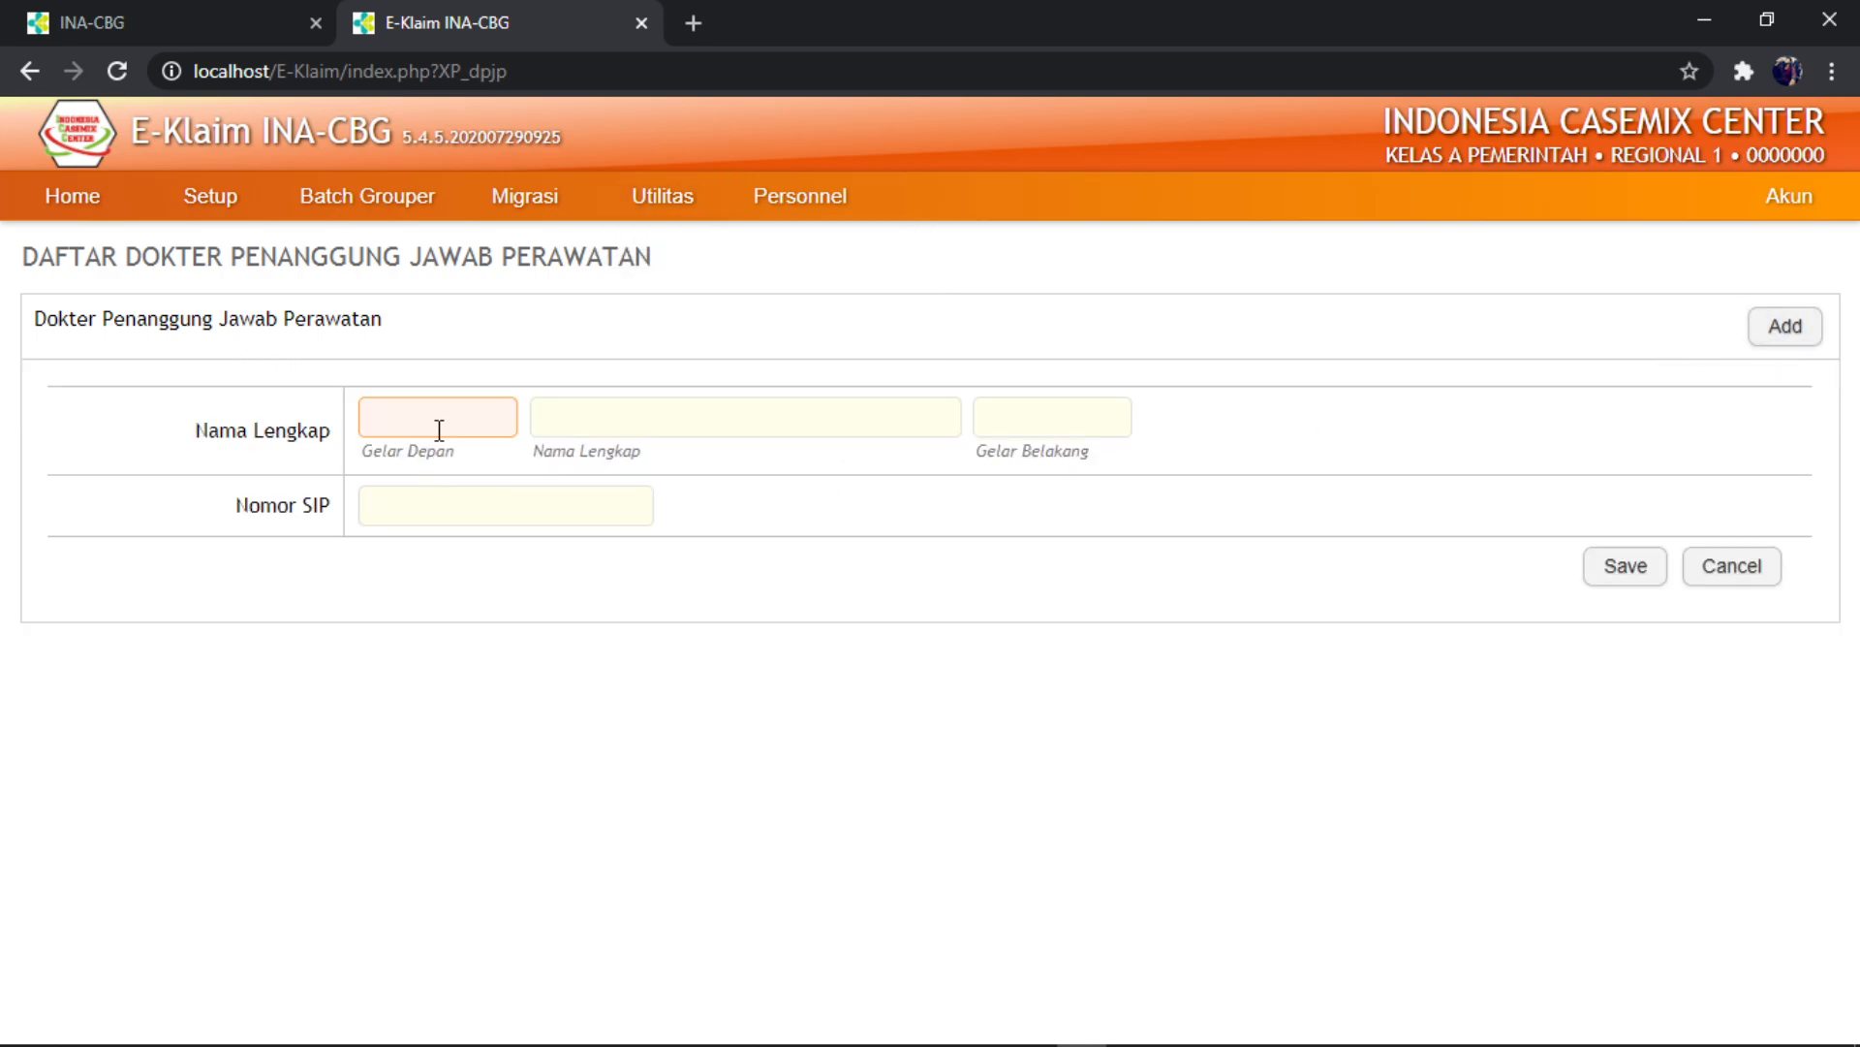
pyautogui.write('dr')
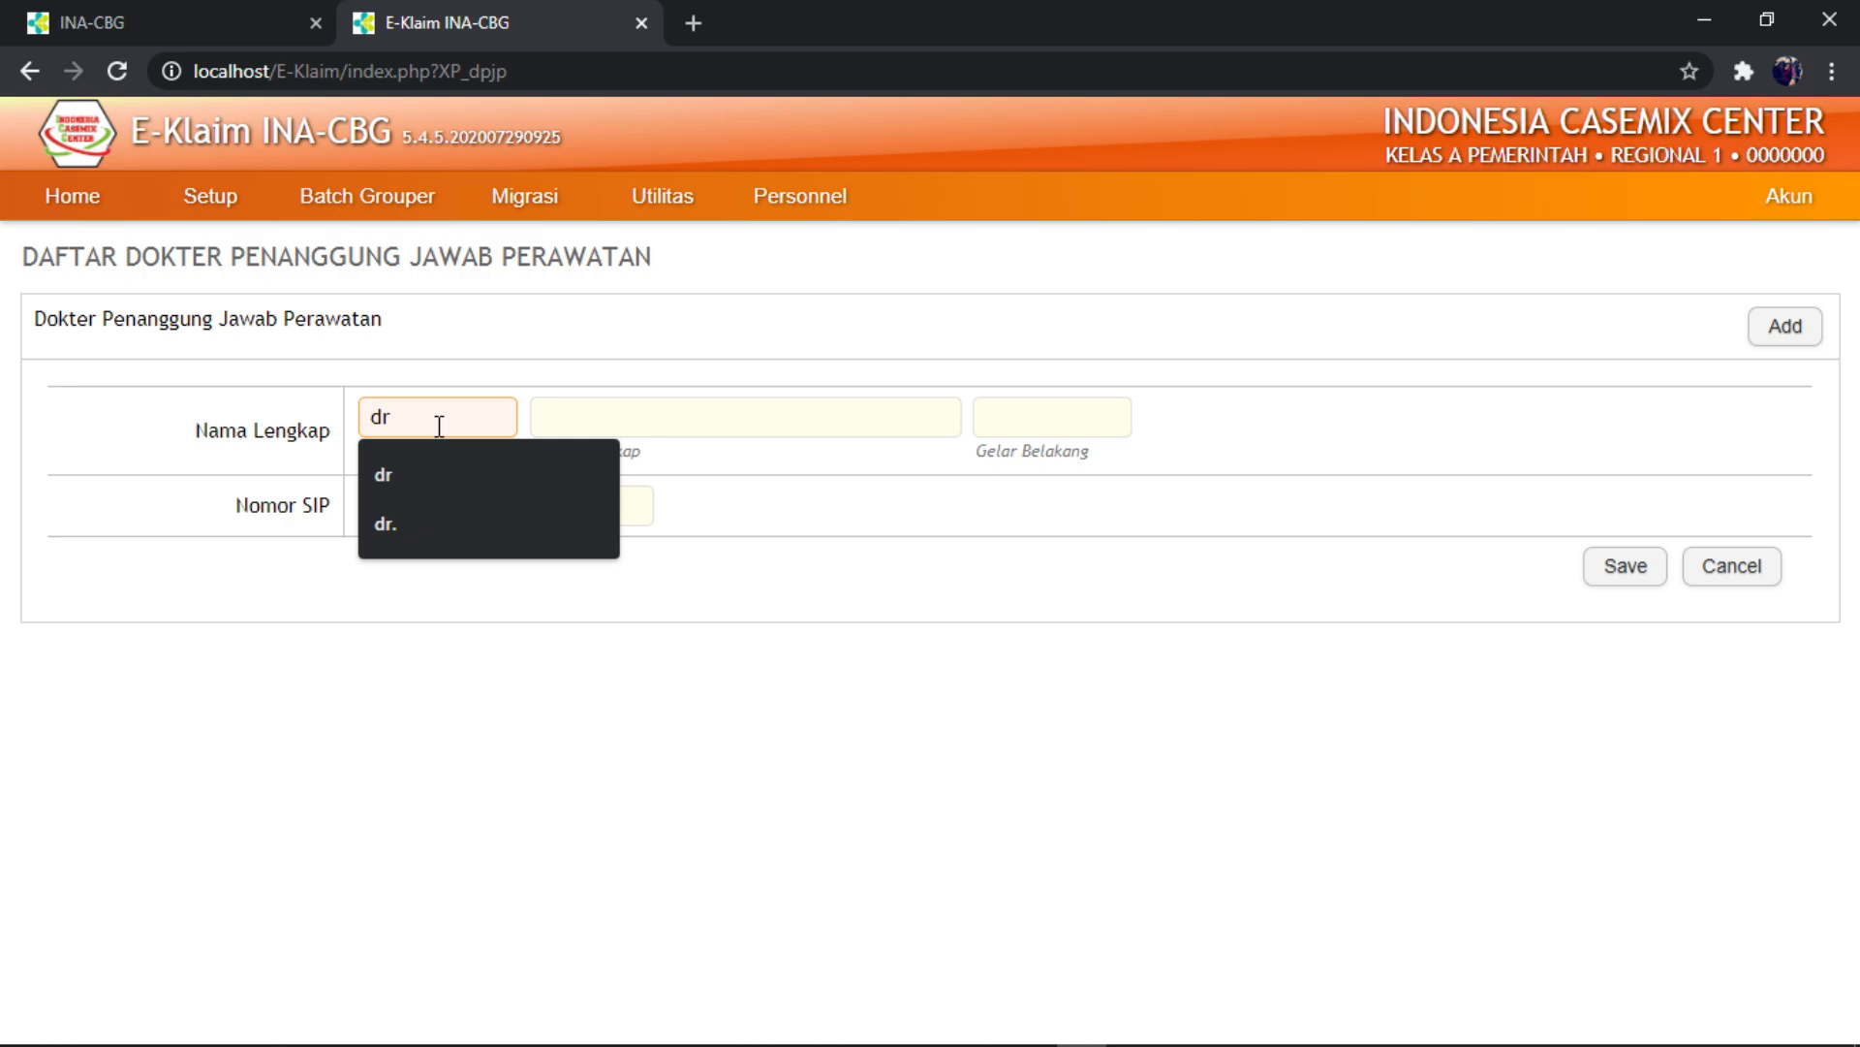
pyautogui.write('.')
pyautogui.press('Tab')
pyautogui.write('IL')
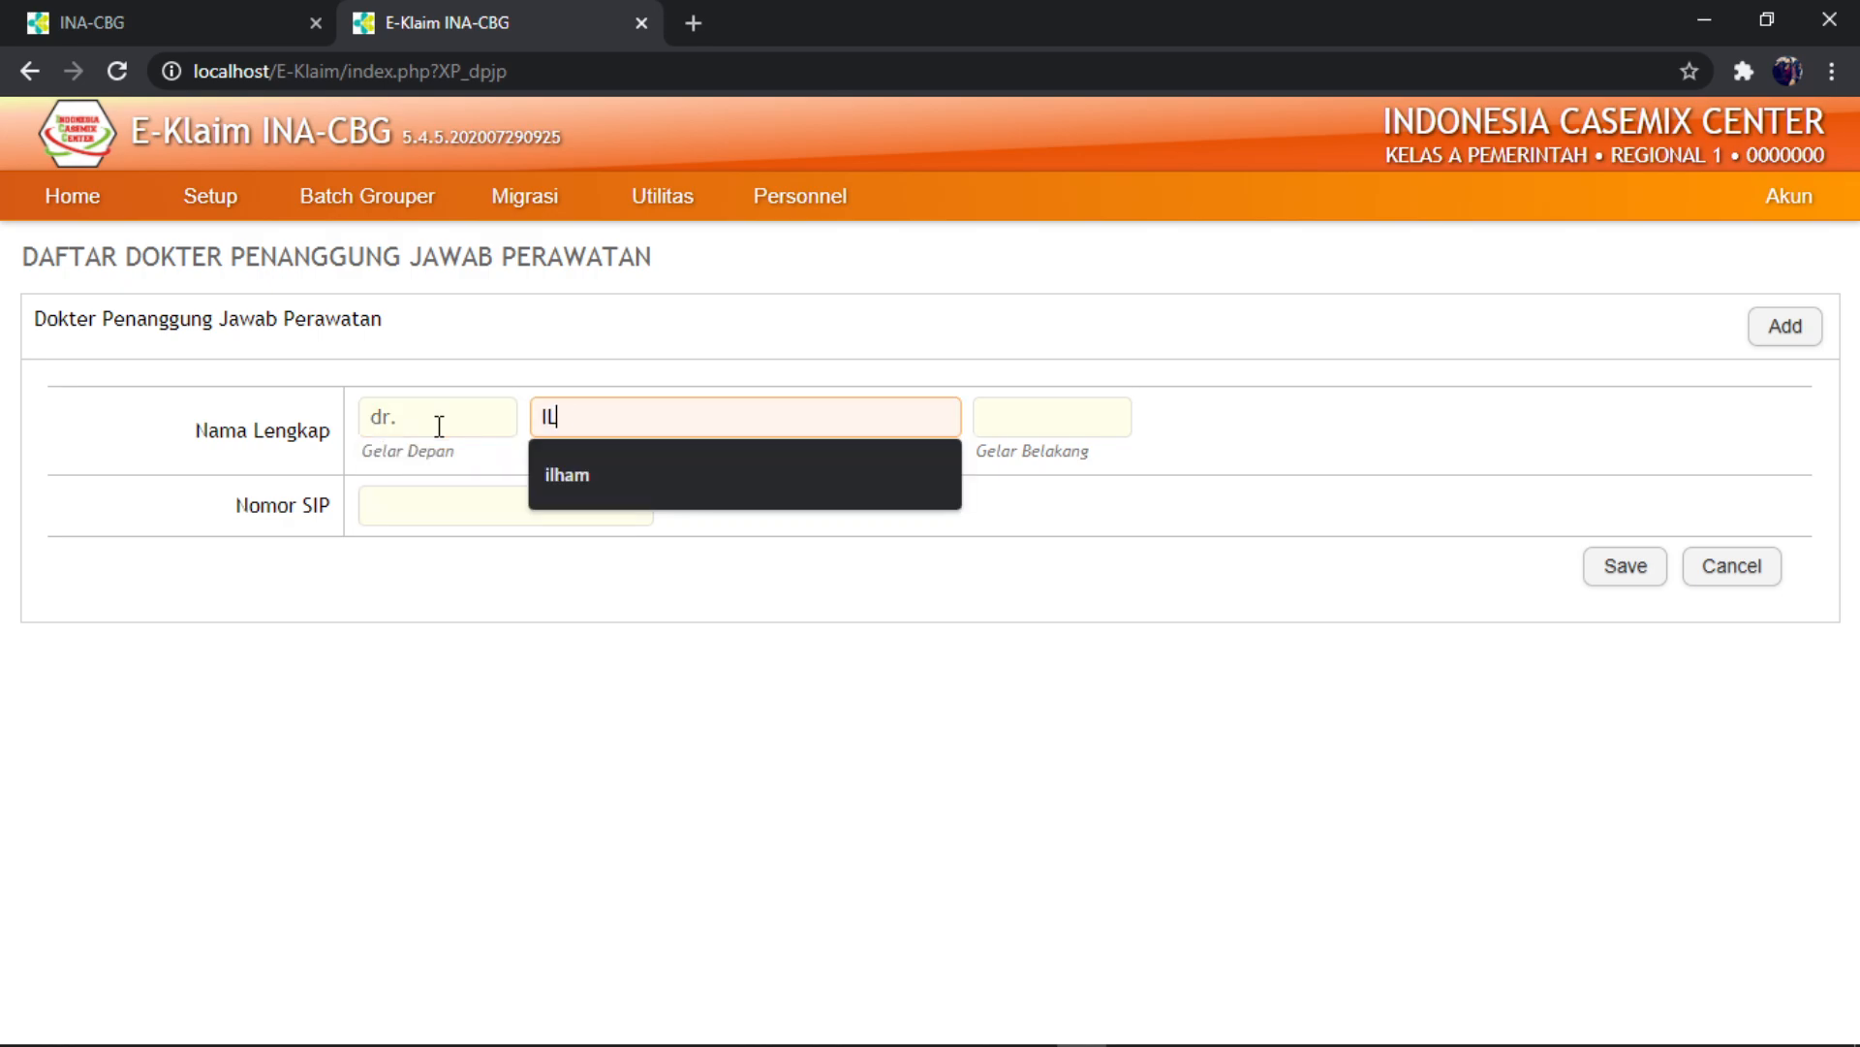
pyautogui.press('BackSpace')
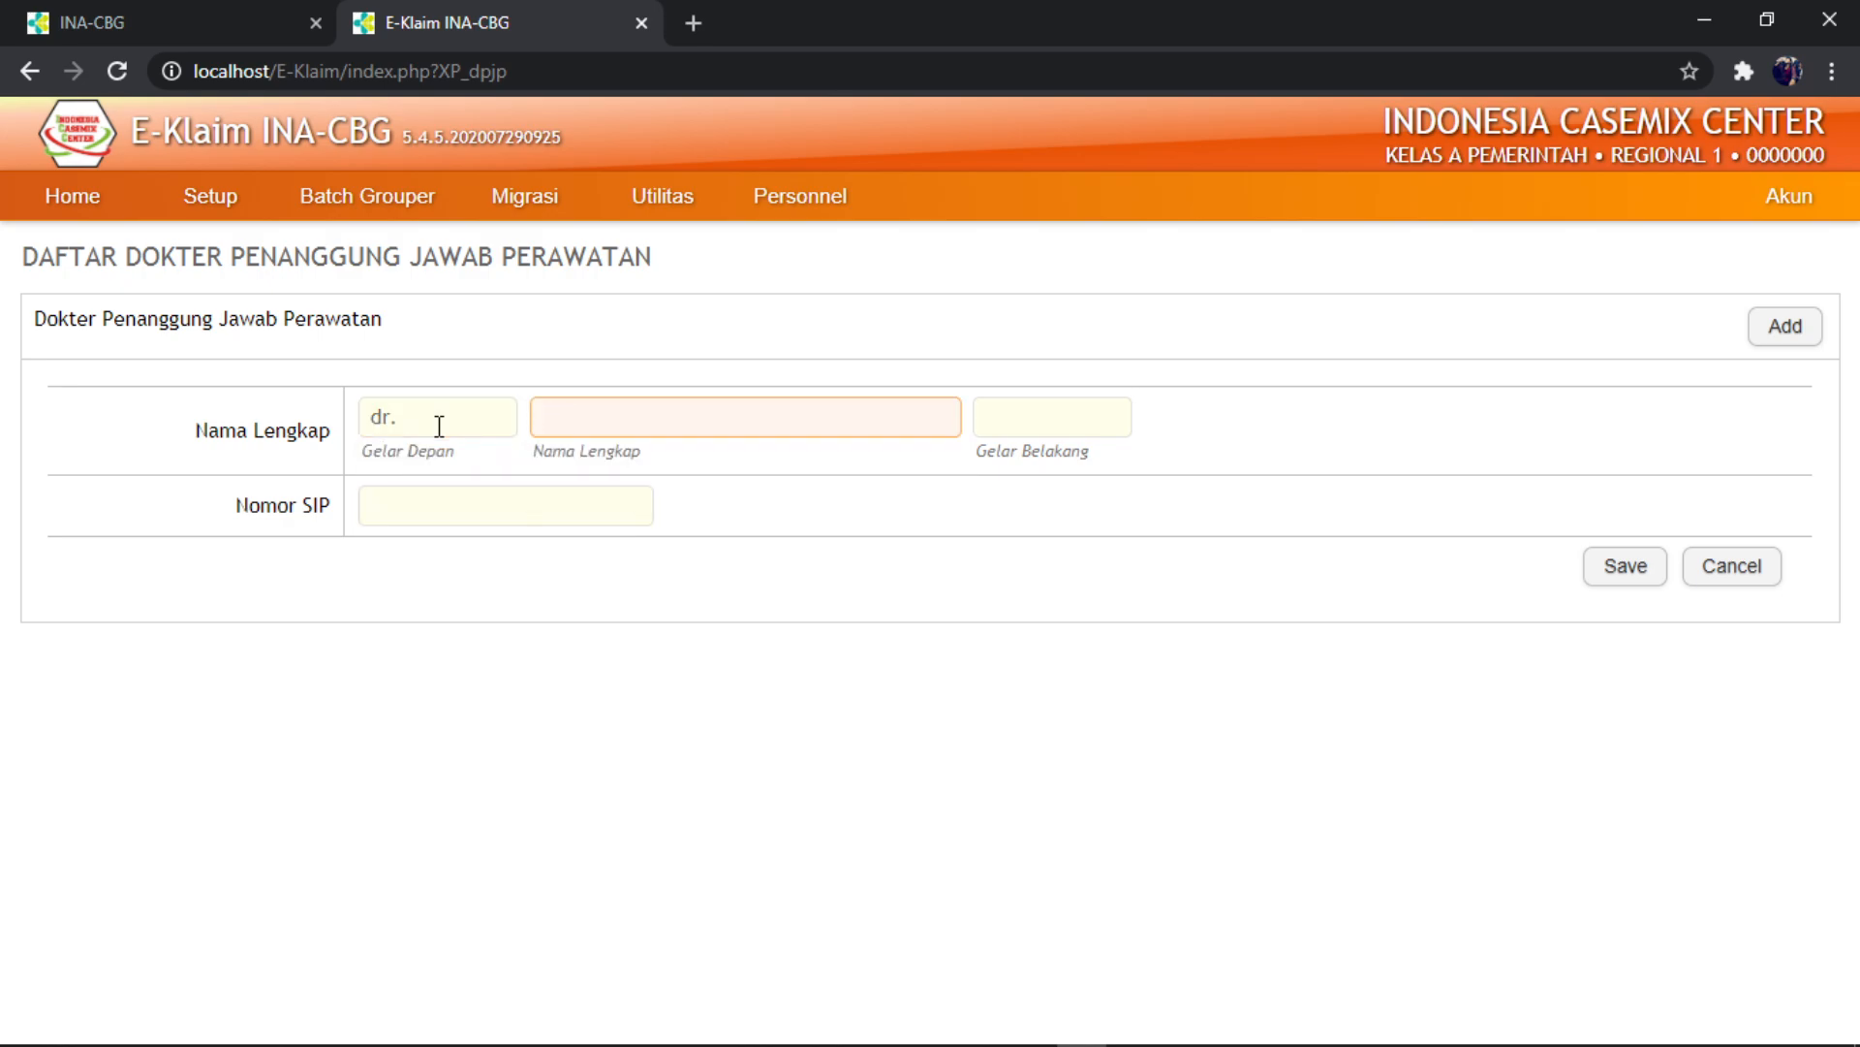
# - Add back title 'Sp,Jp' and the suggested SIP number, then save the doctor
pyautogui.press('Tab')
pyautogui.write('S')
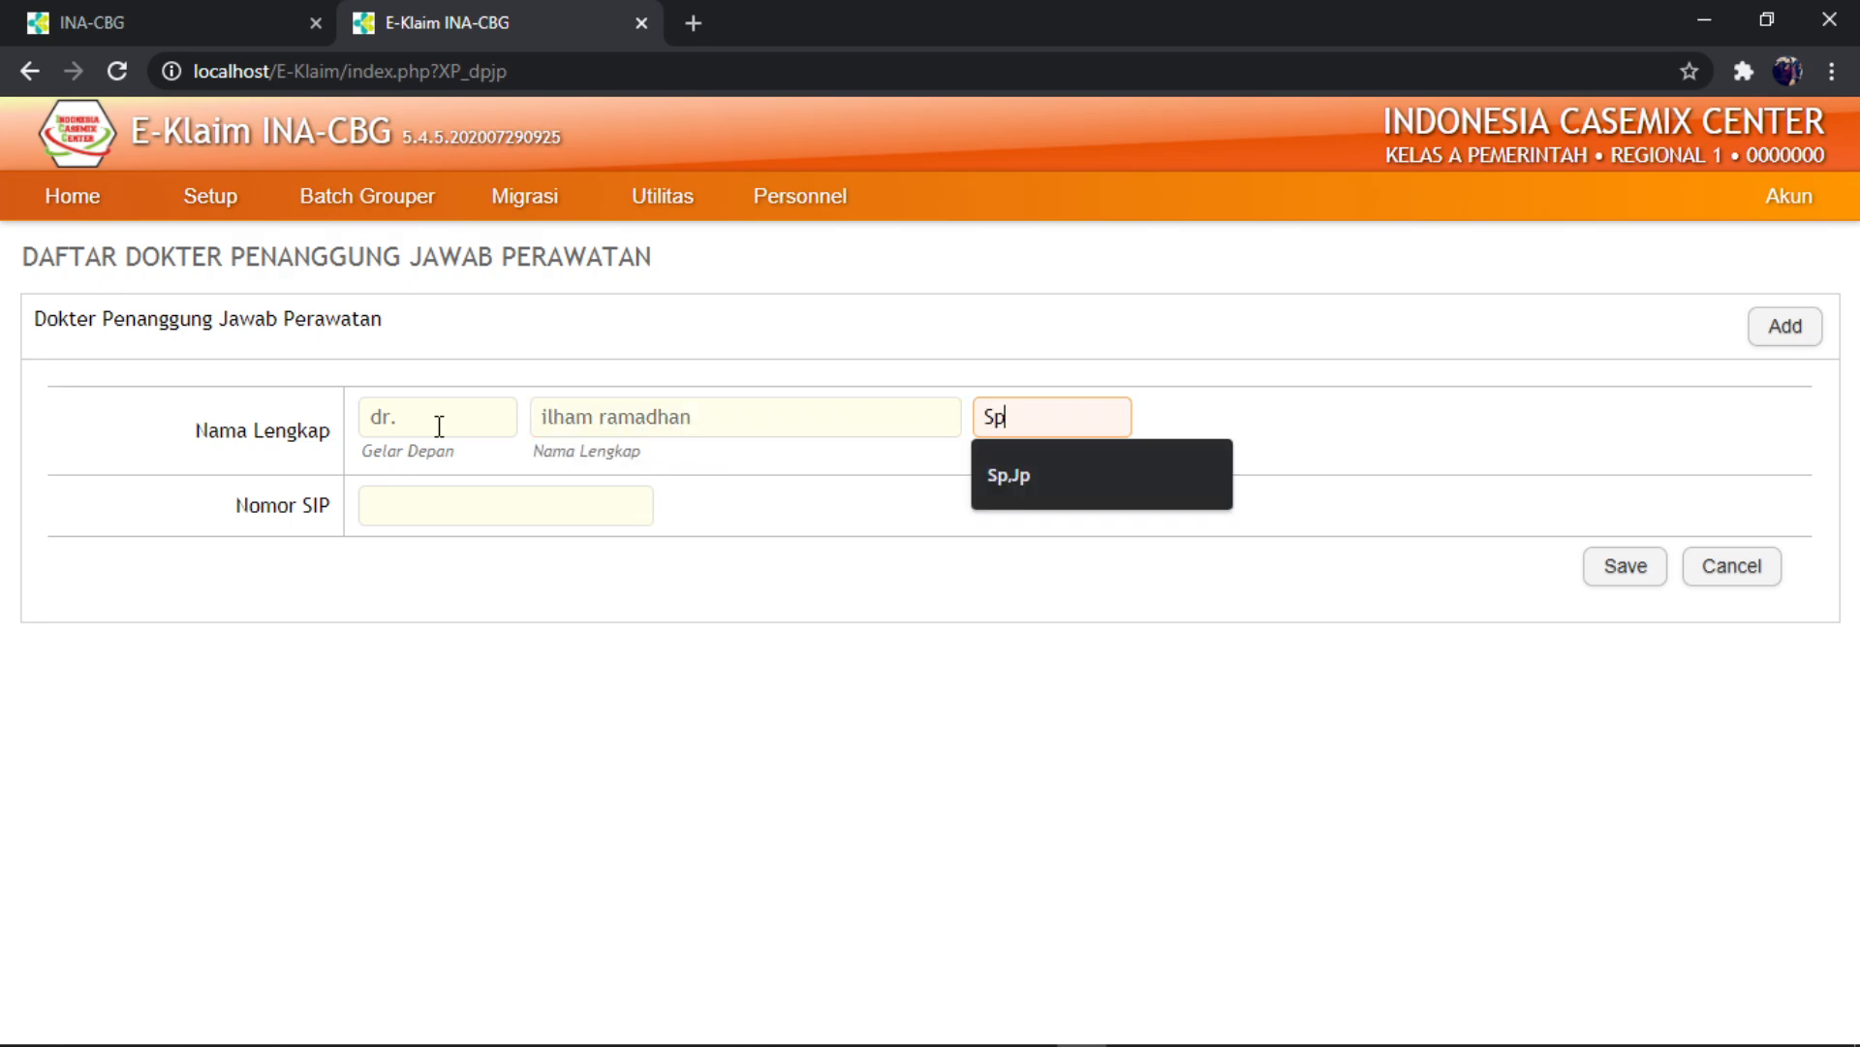
pyautogui.write('p,Jp')
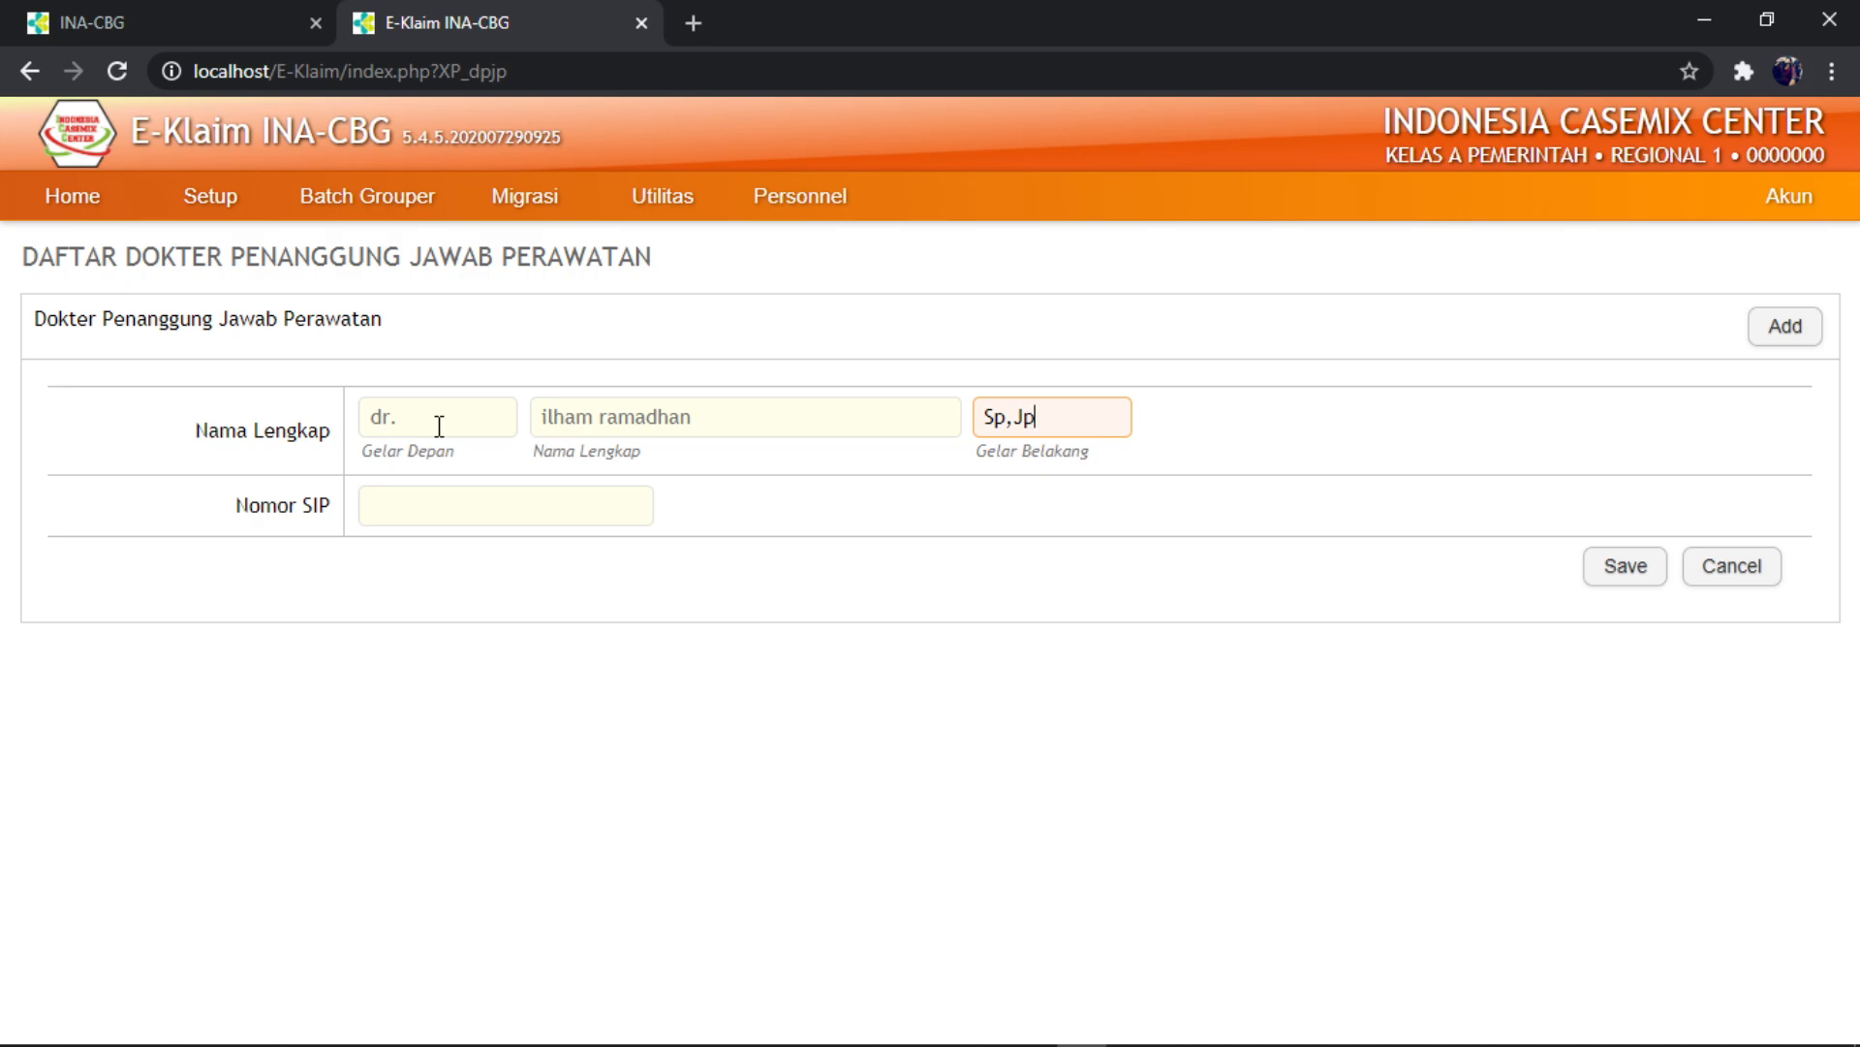
pyautogui.press('Tab')
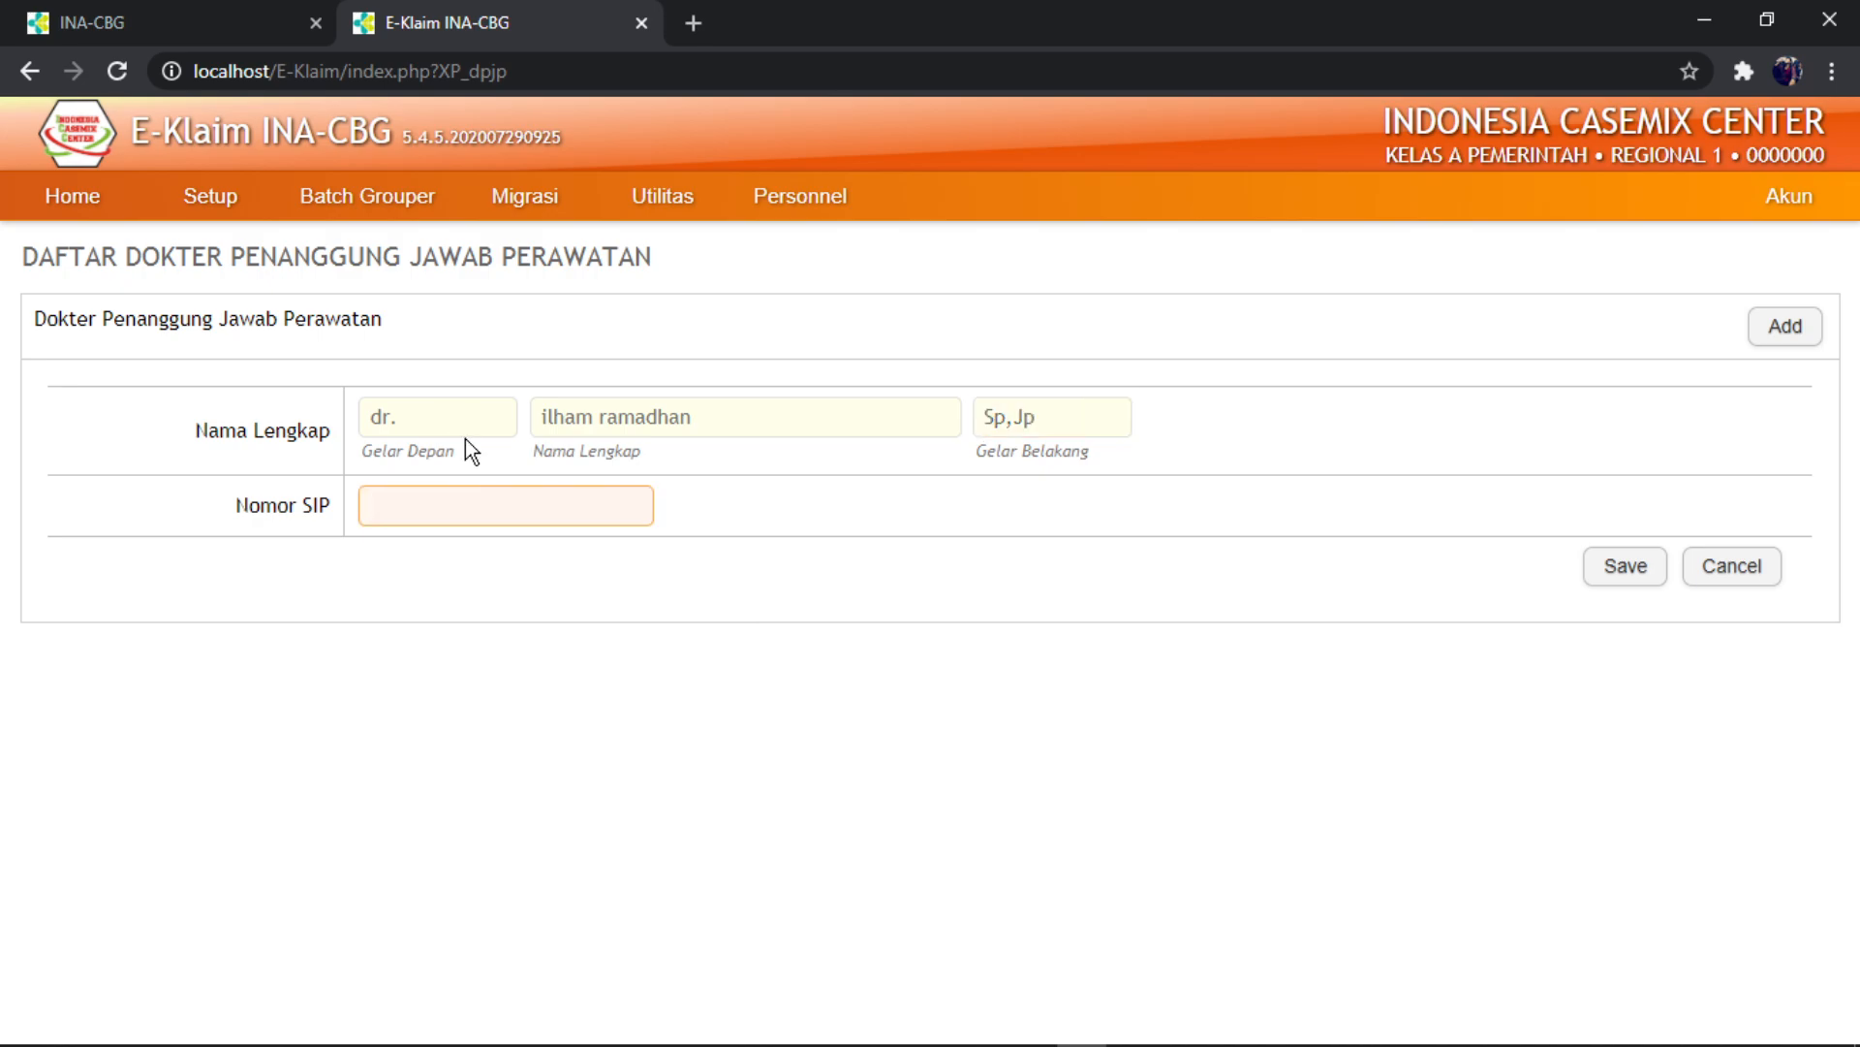
pyautogui.write('P')
pyautogui.press('Down')
pyautogui.press('Return')
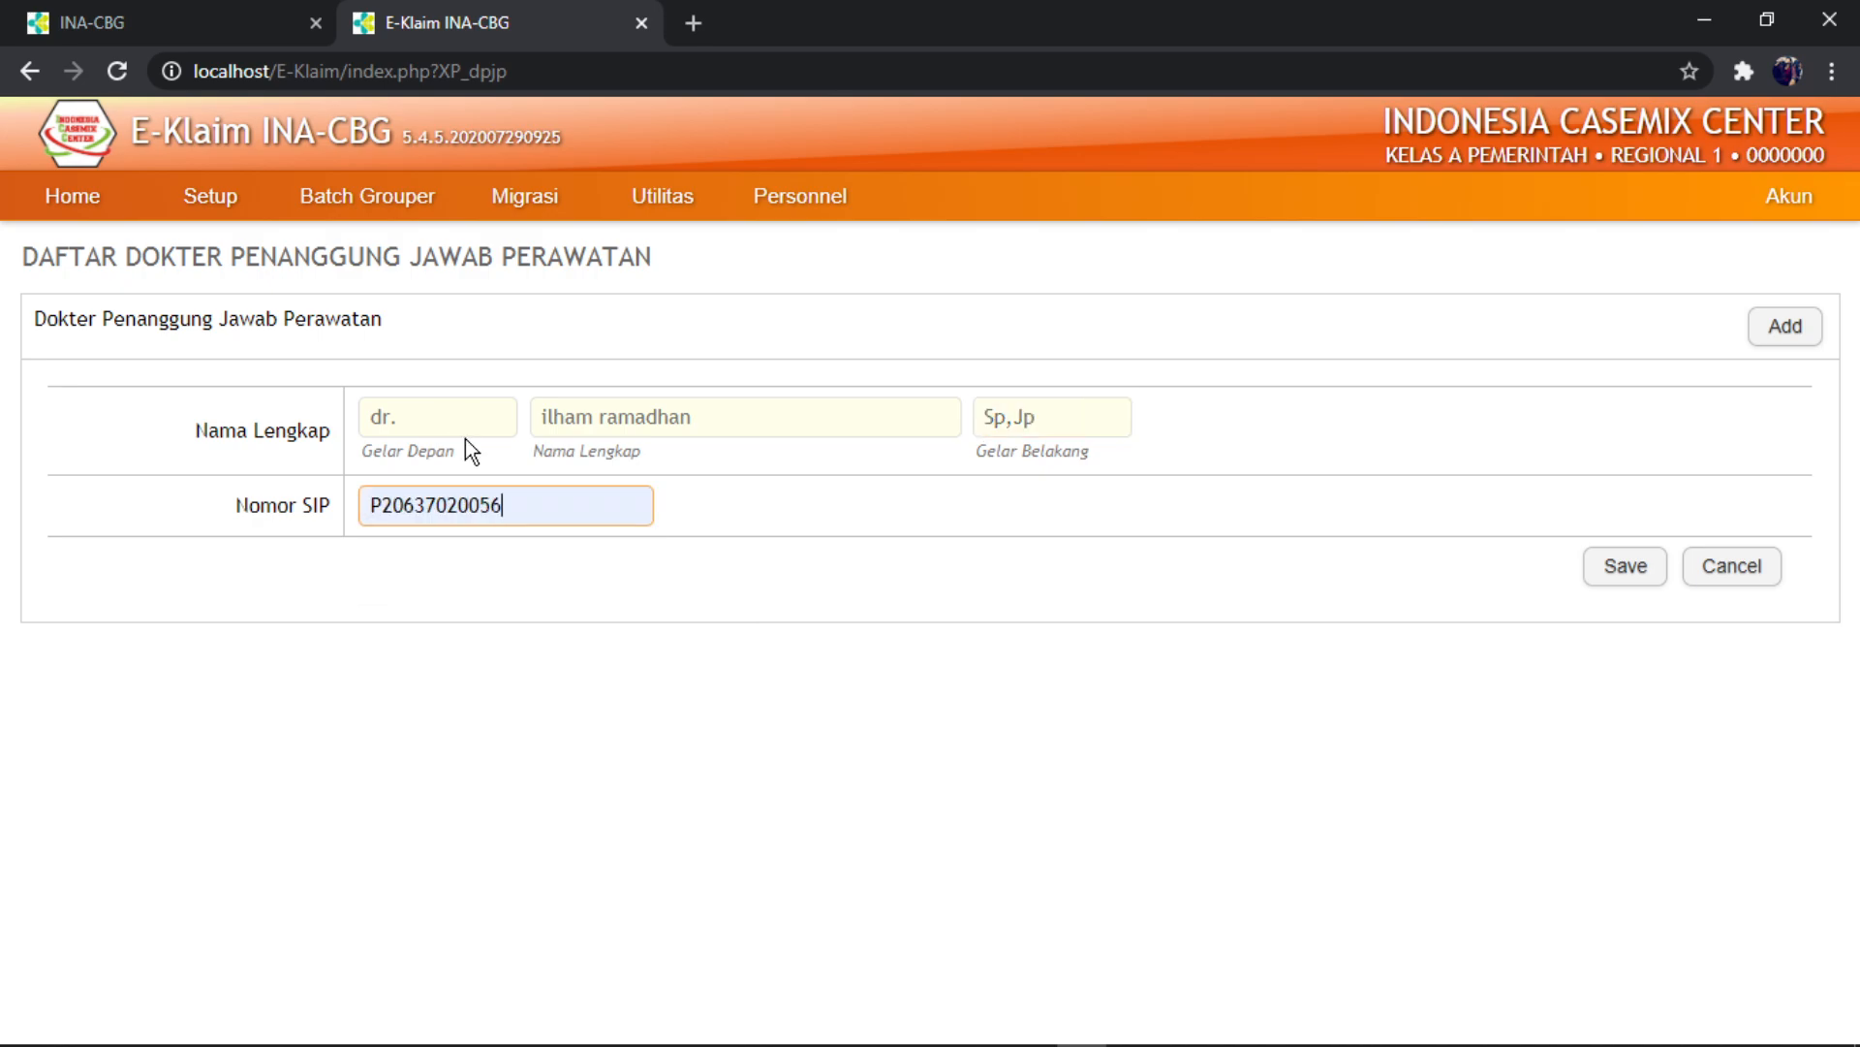
pyautogui.click(1630, 581)
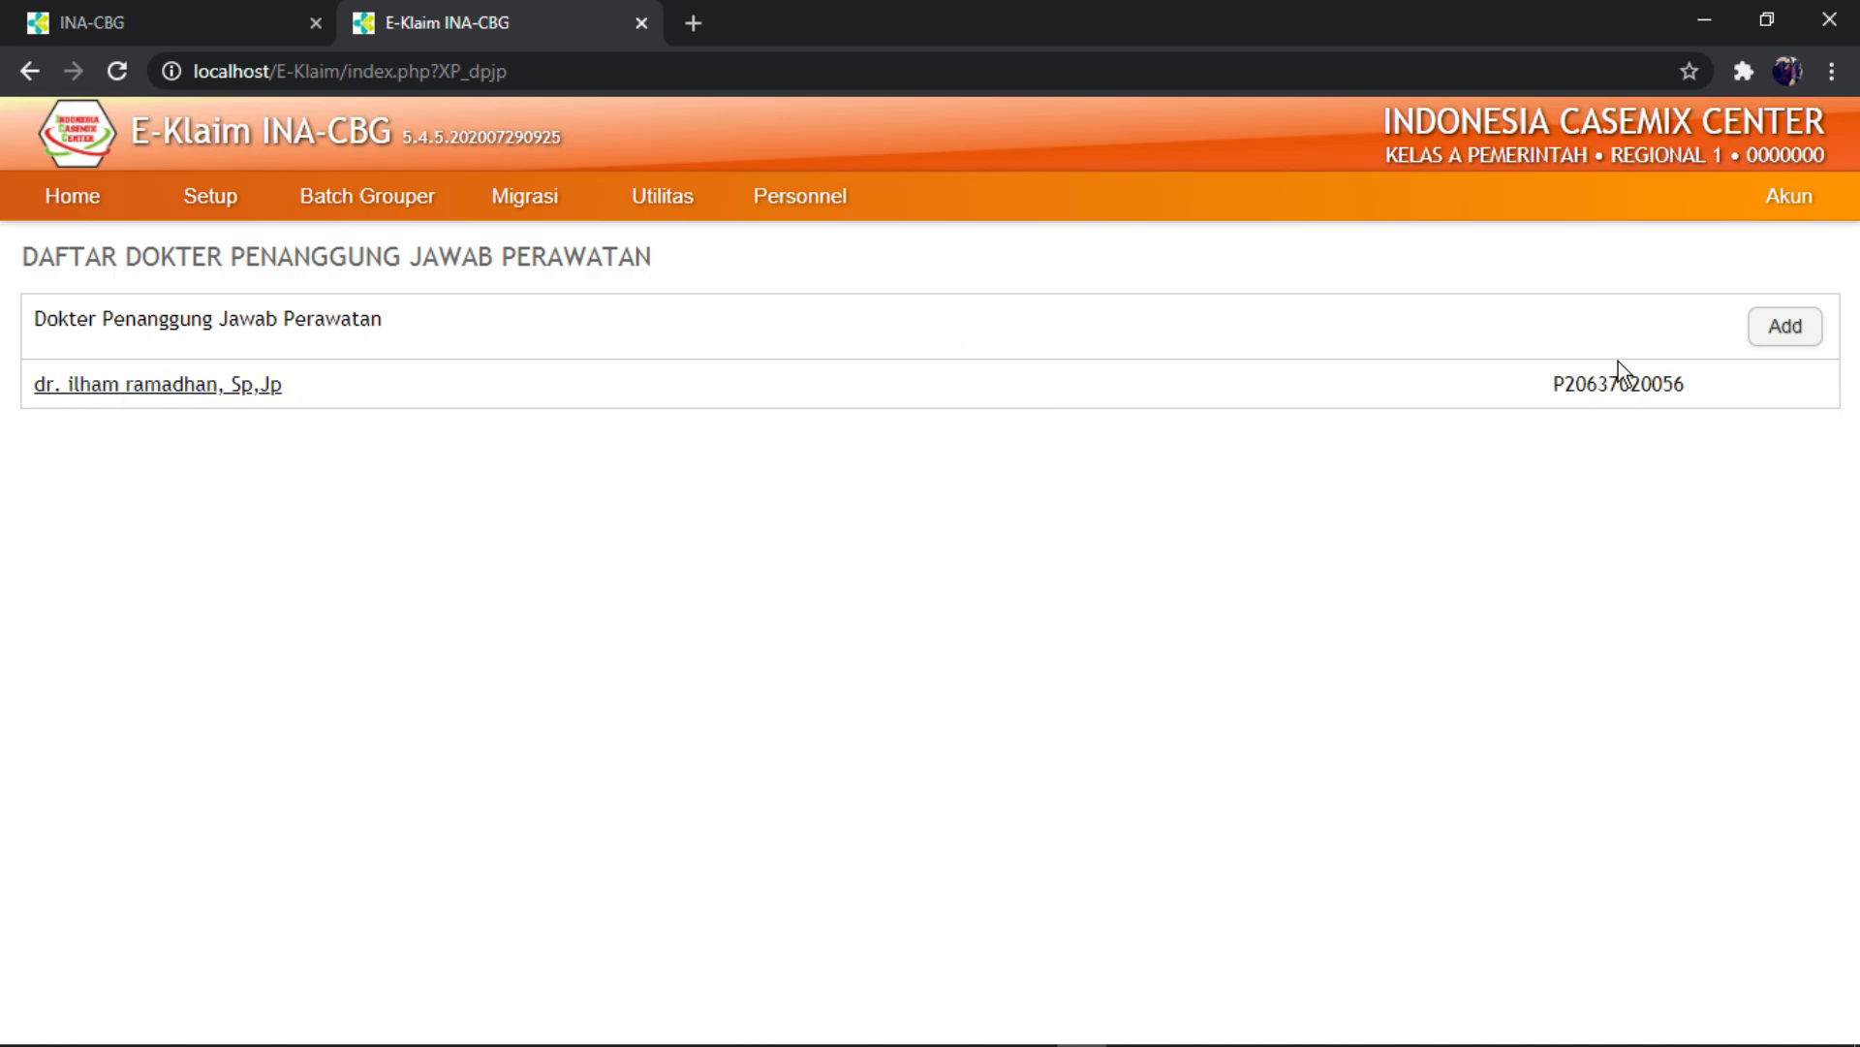
pyautogui.click(1786, 199)
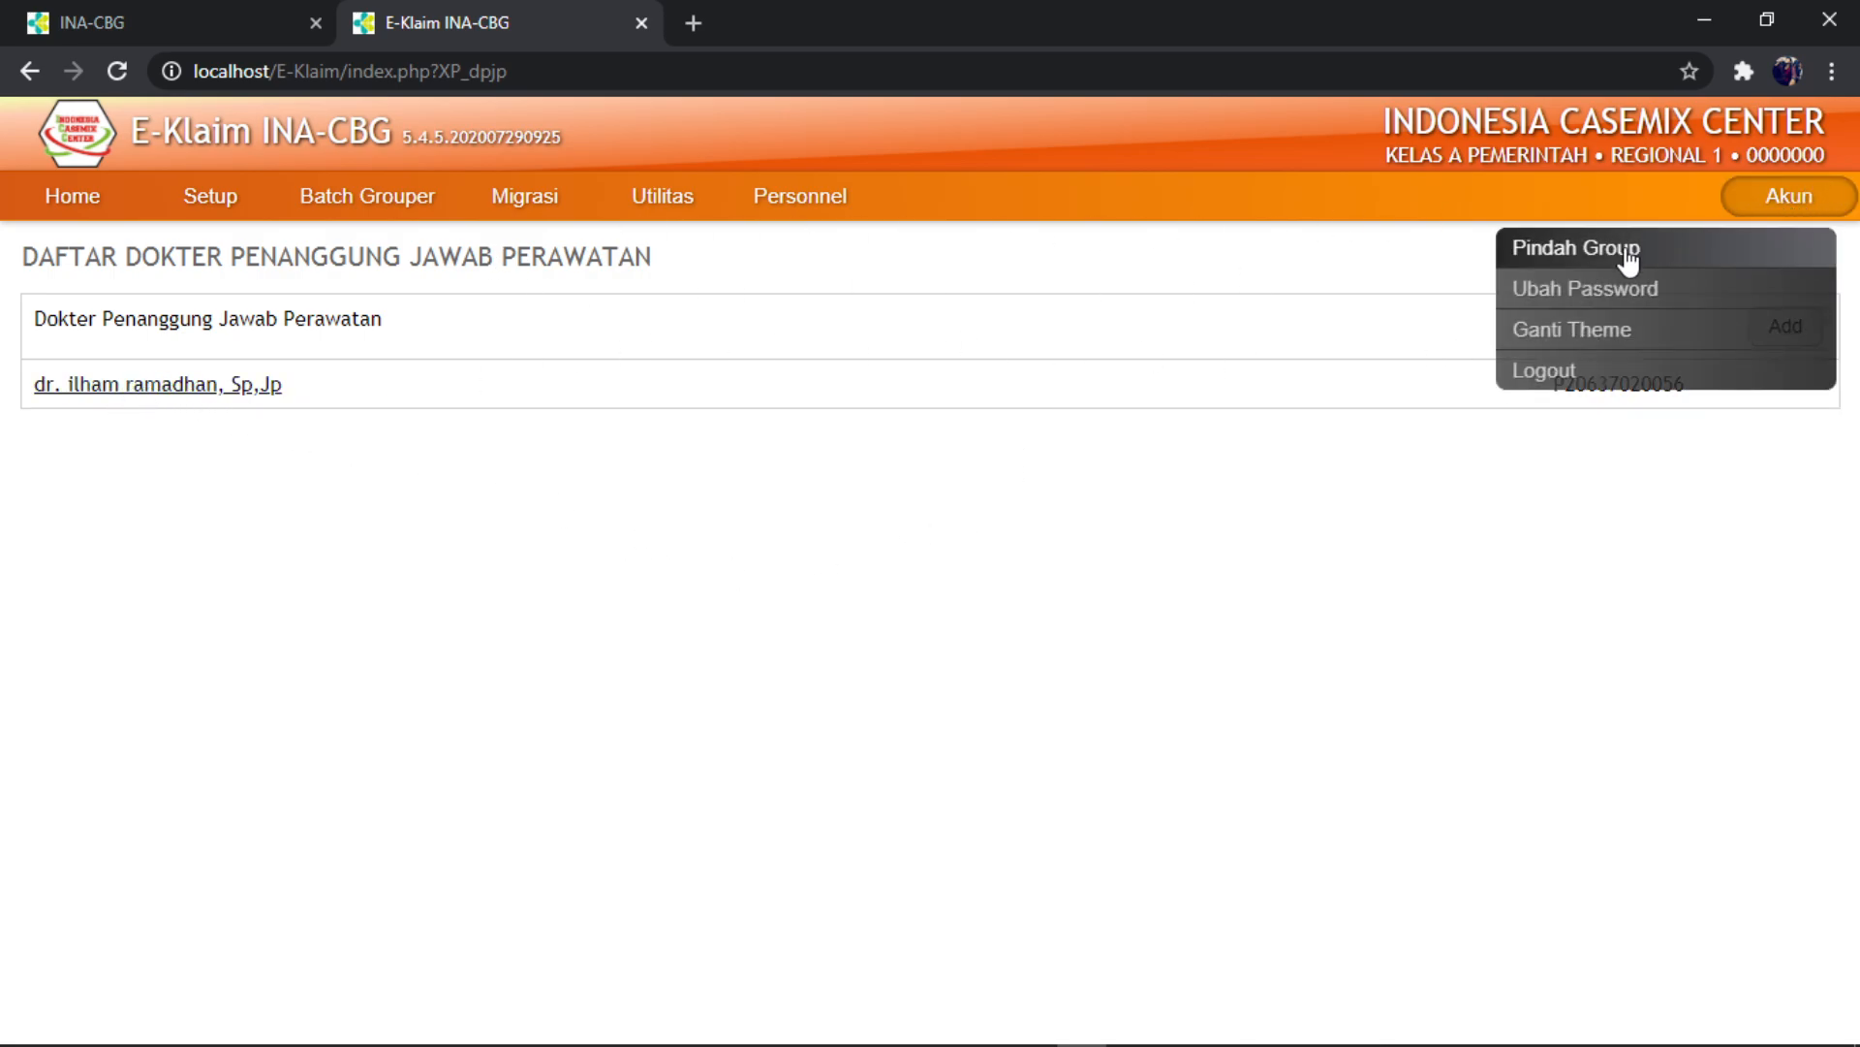
# - Switch the active user group to Administrasi Klaim
pyautogui.click(1595, 254)
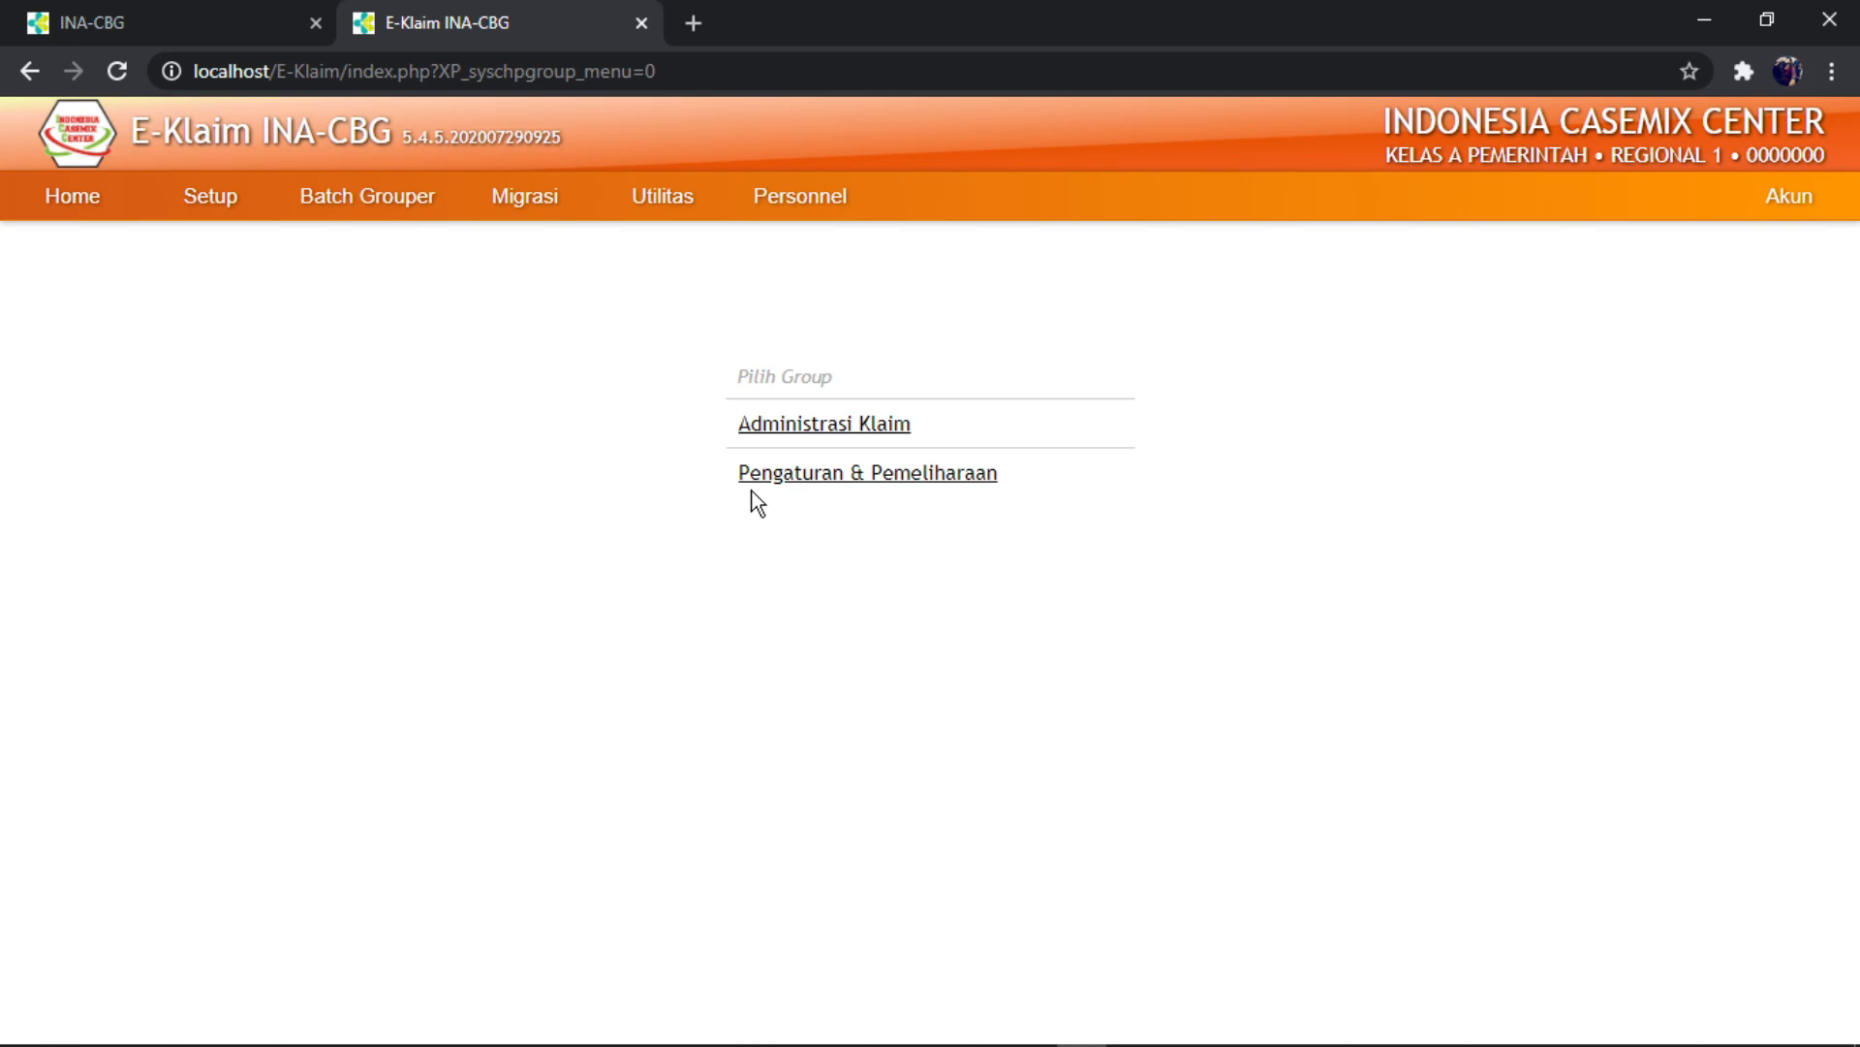
pyautogui.click(803, 444)
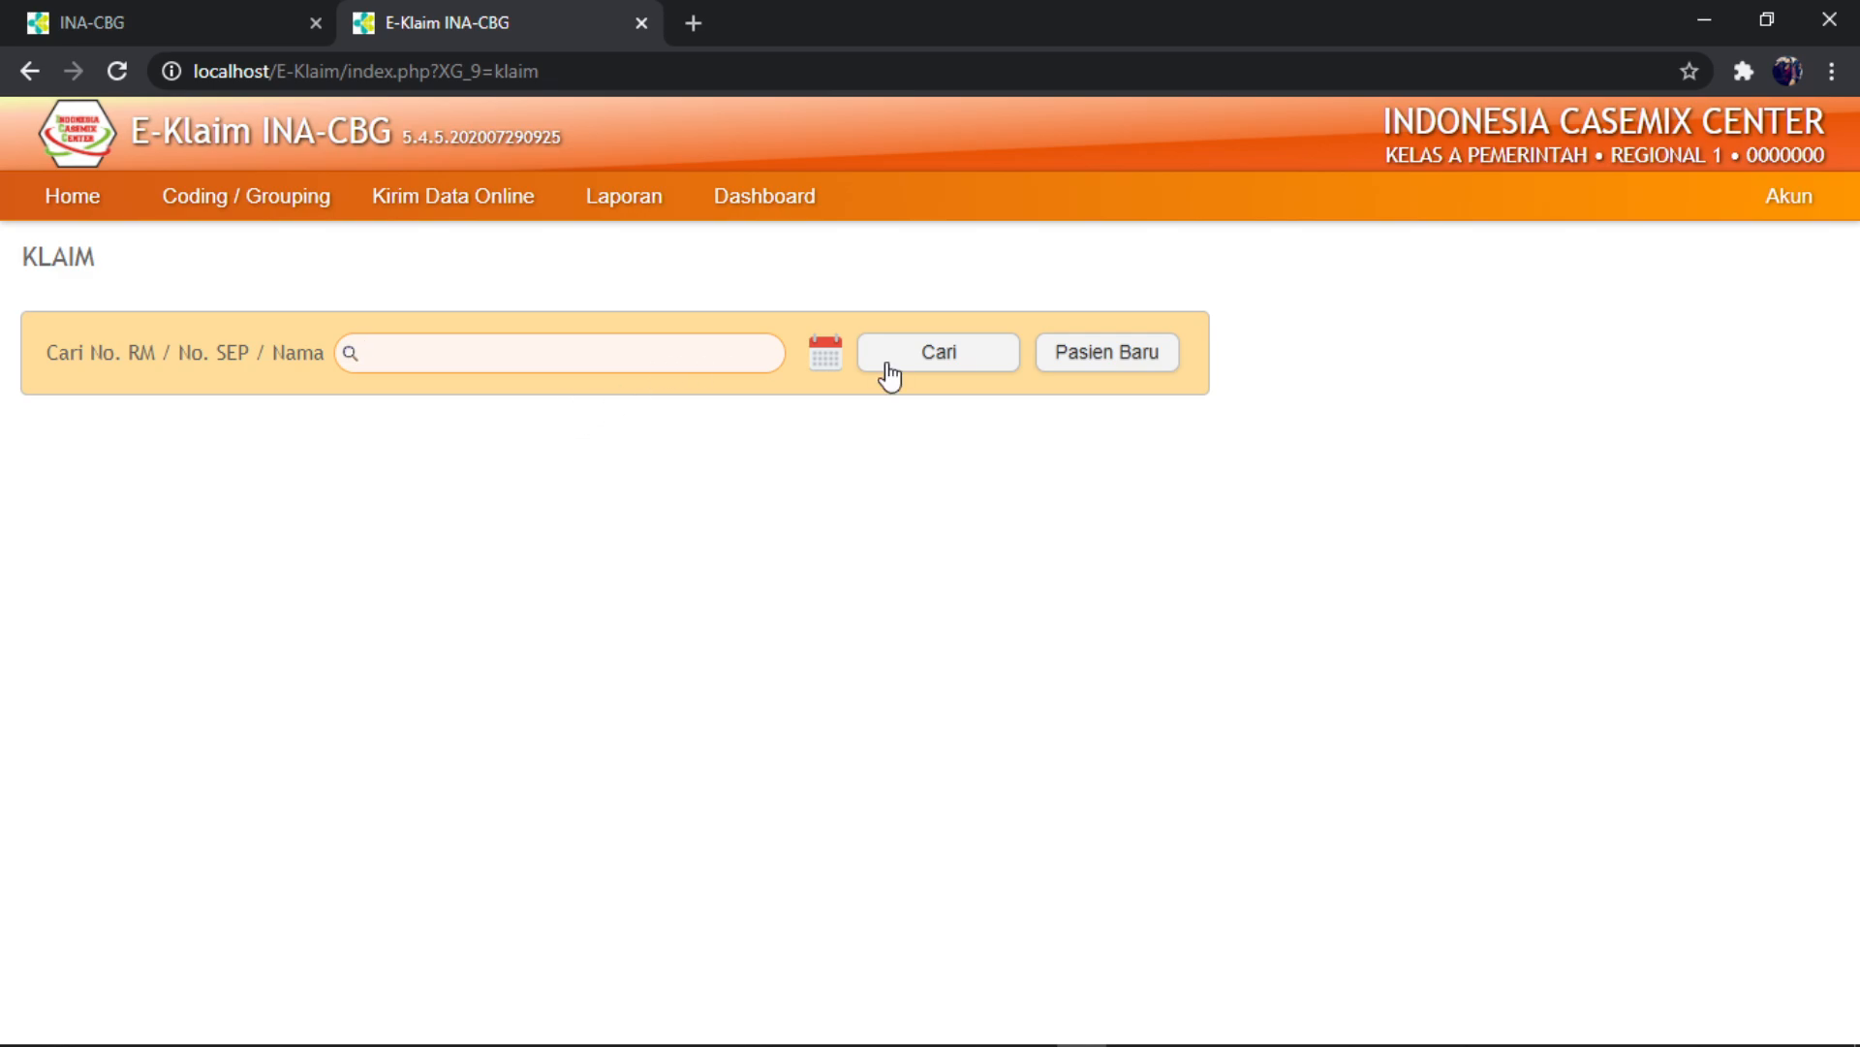
pyautogui.click(1125, 363)
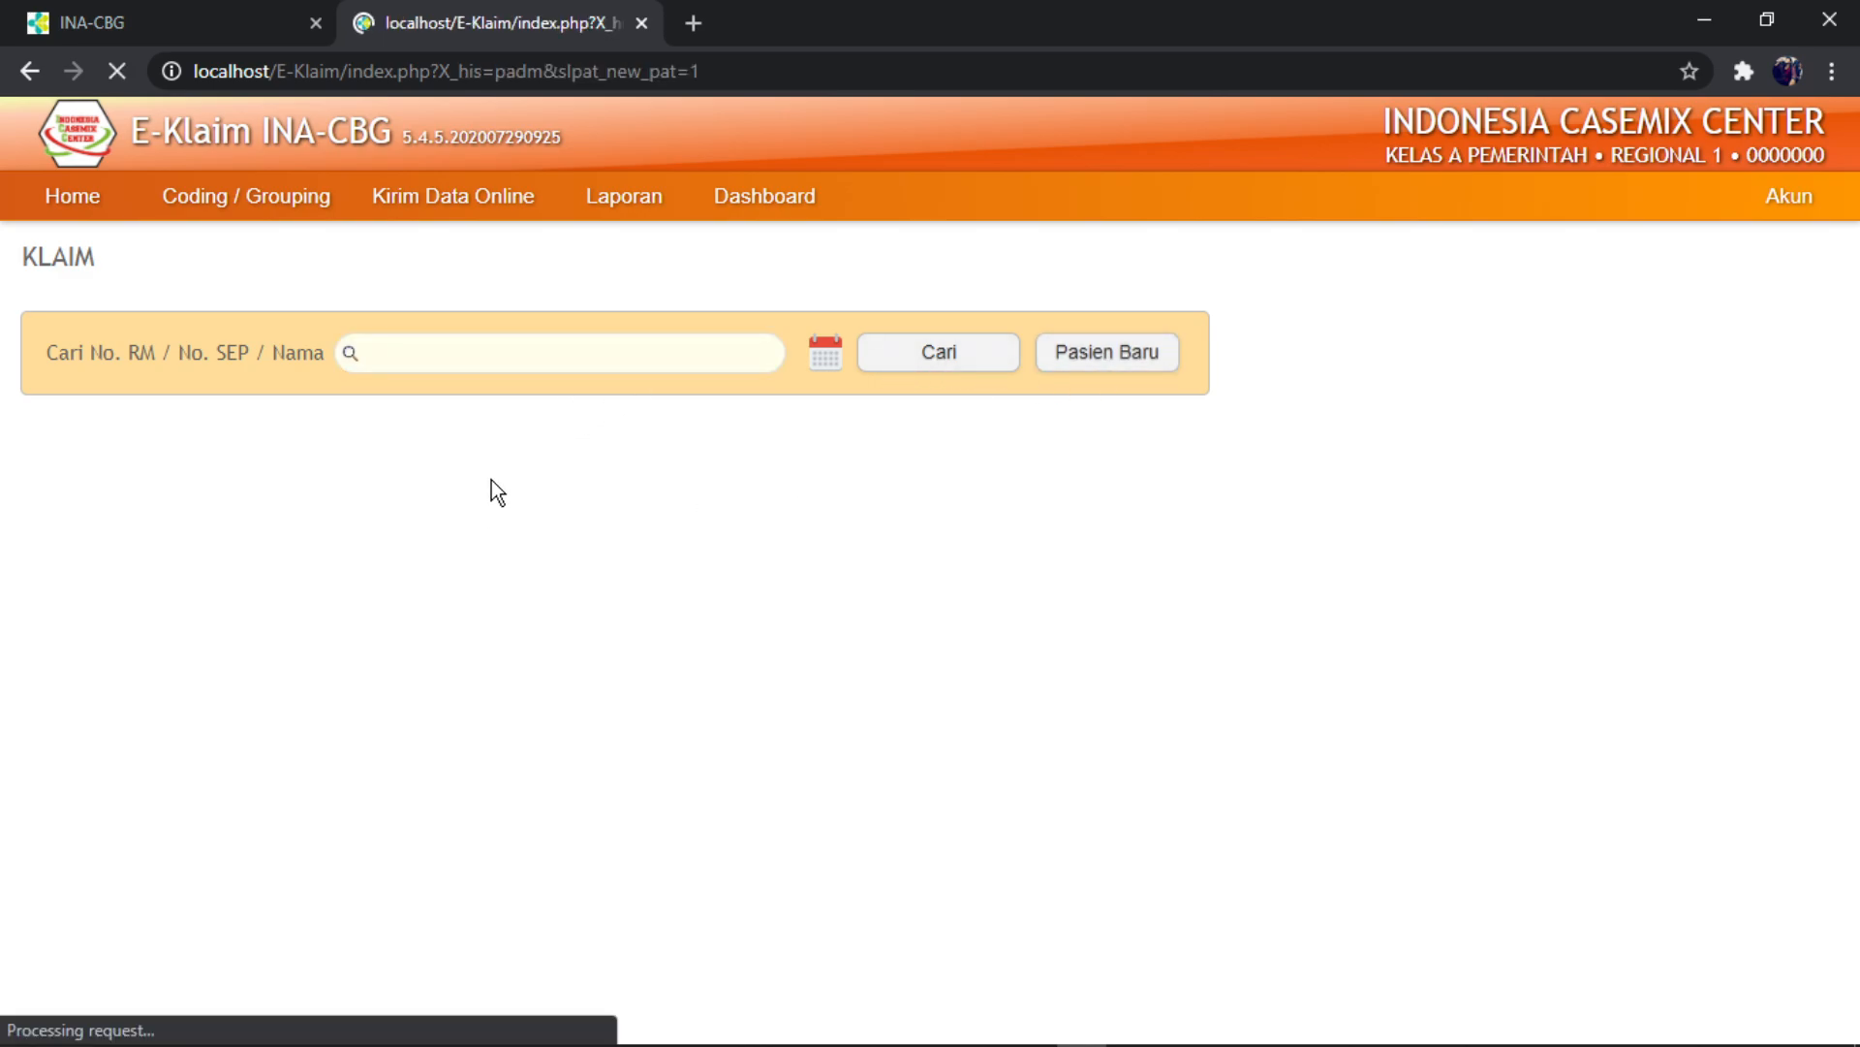
pyautogui.click(852, 378)
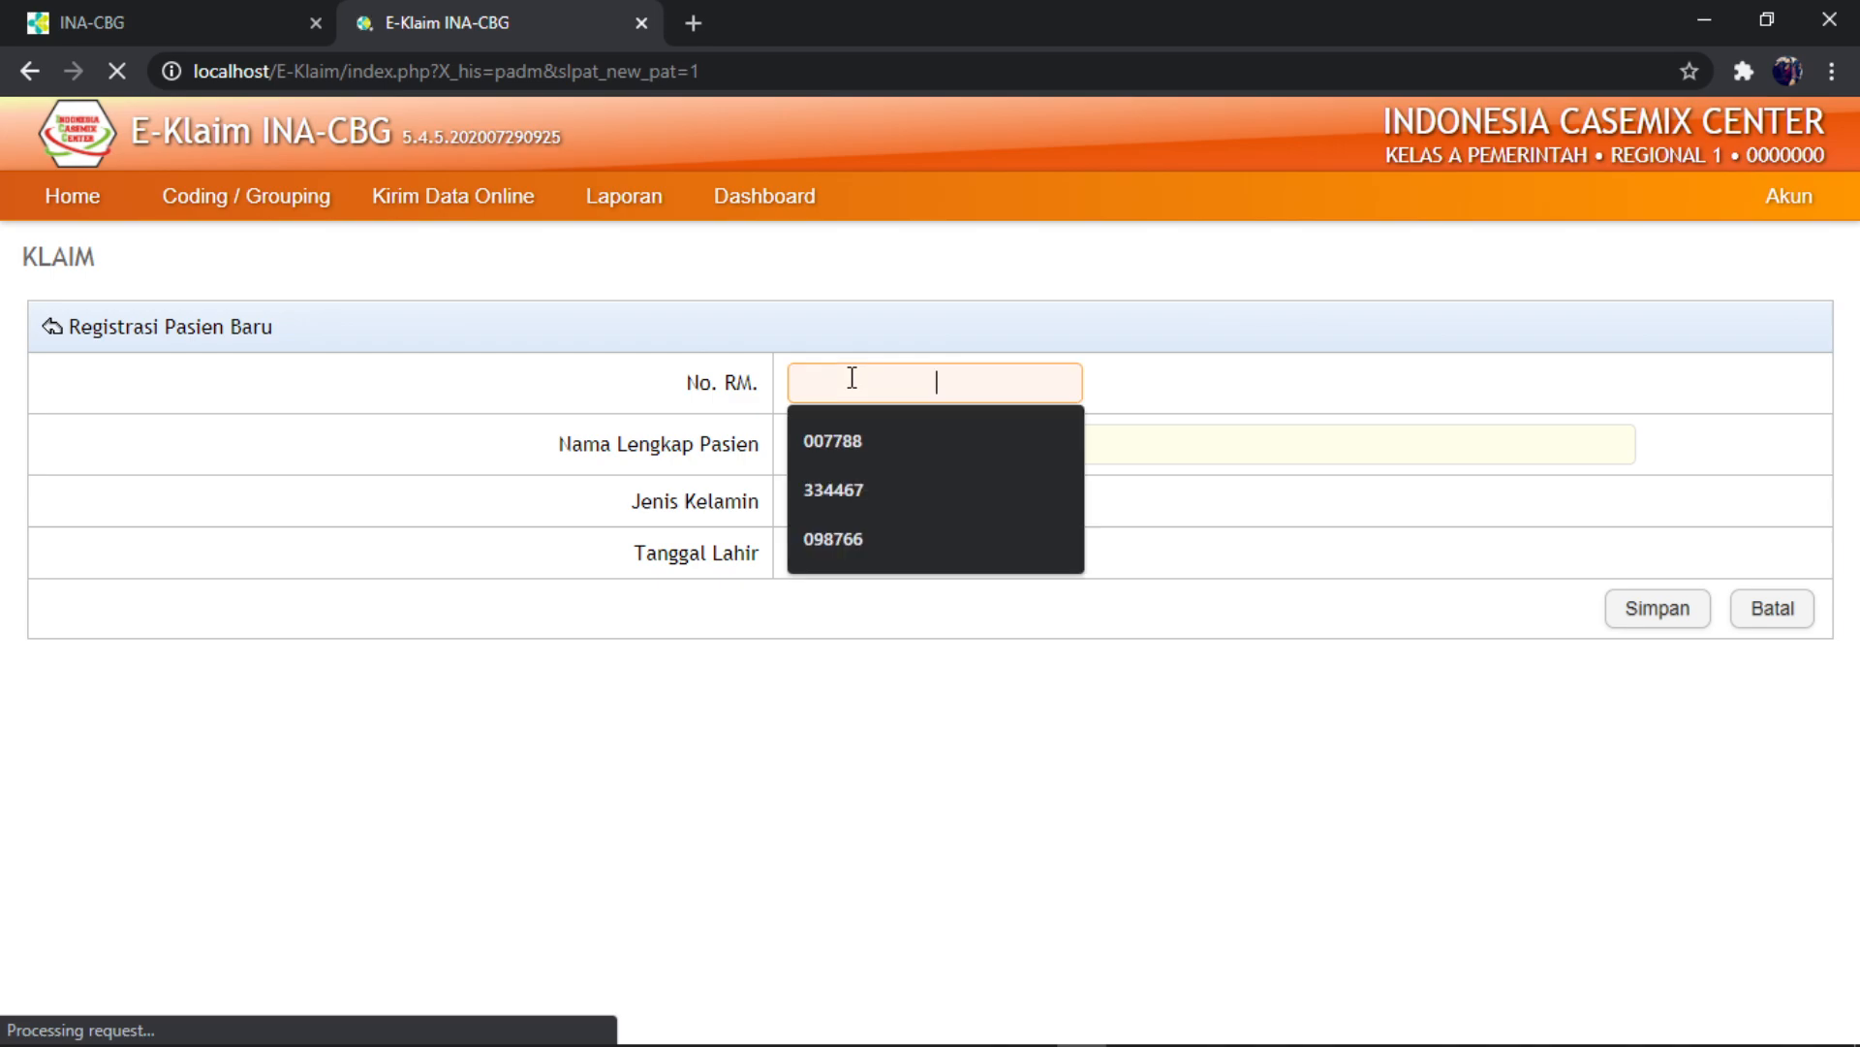
pyautogui.write('1')
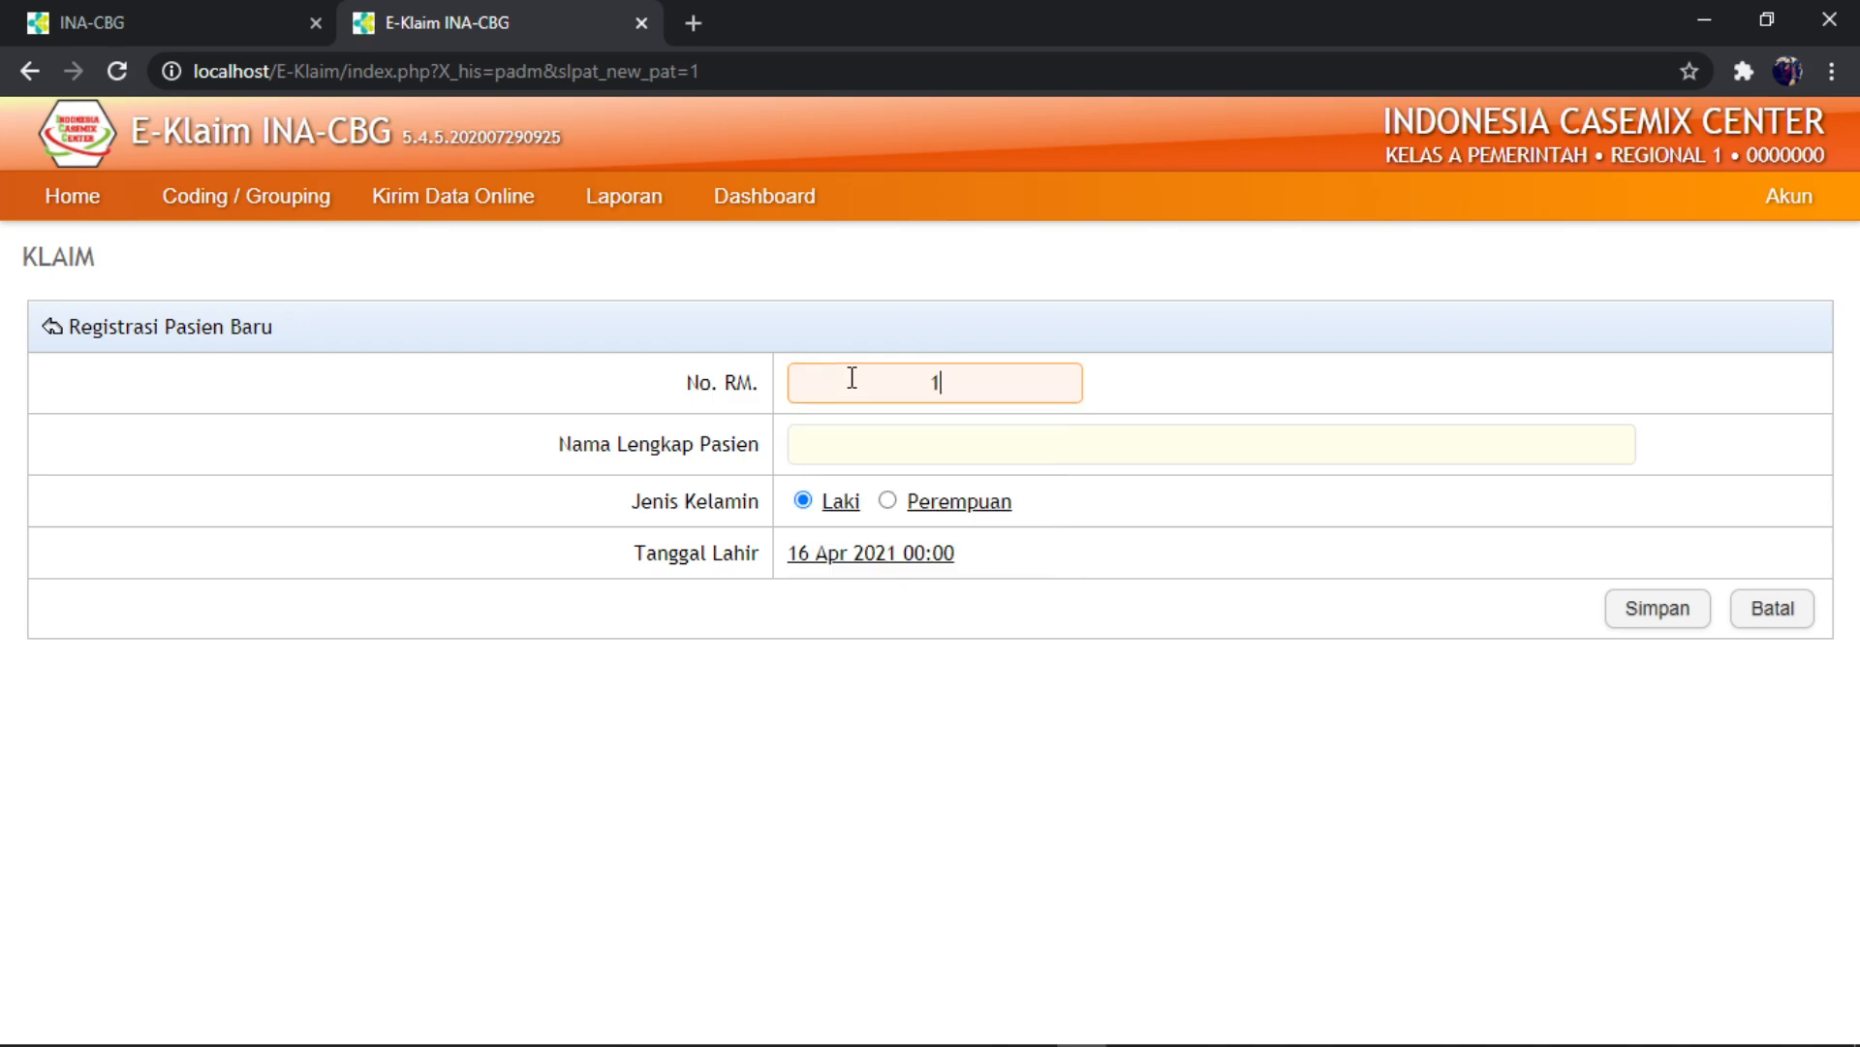
pyautogui.write('41201')
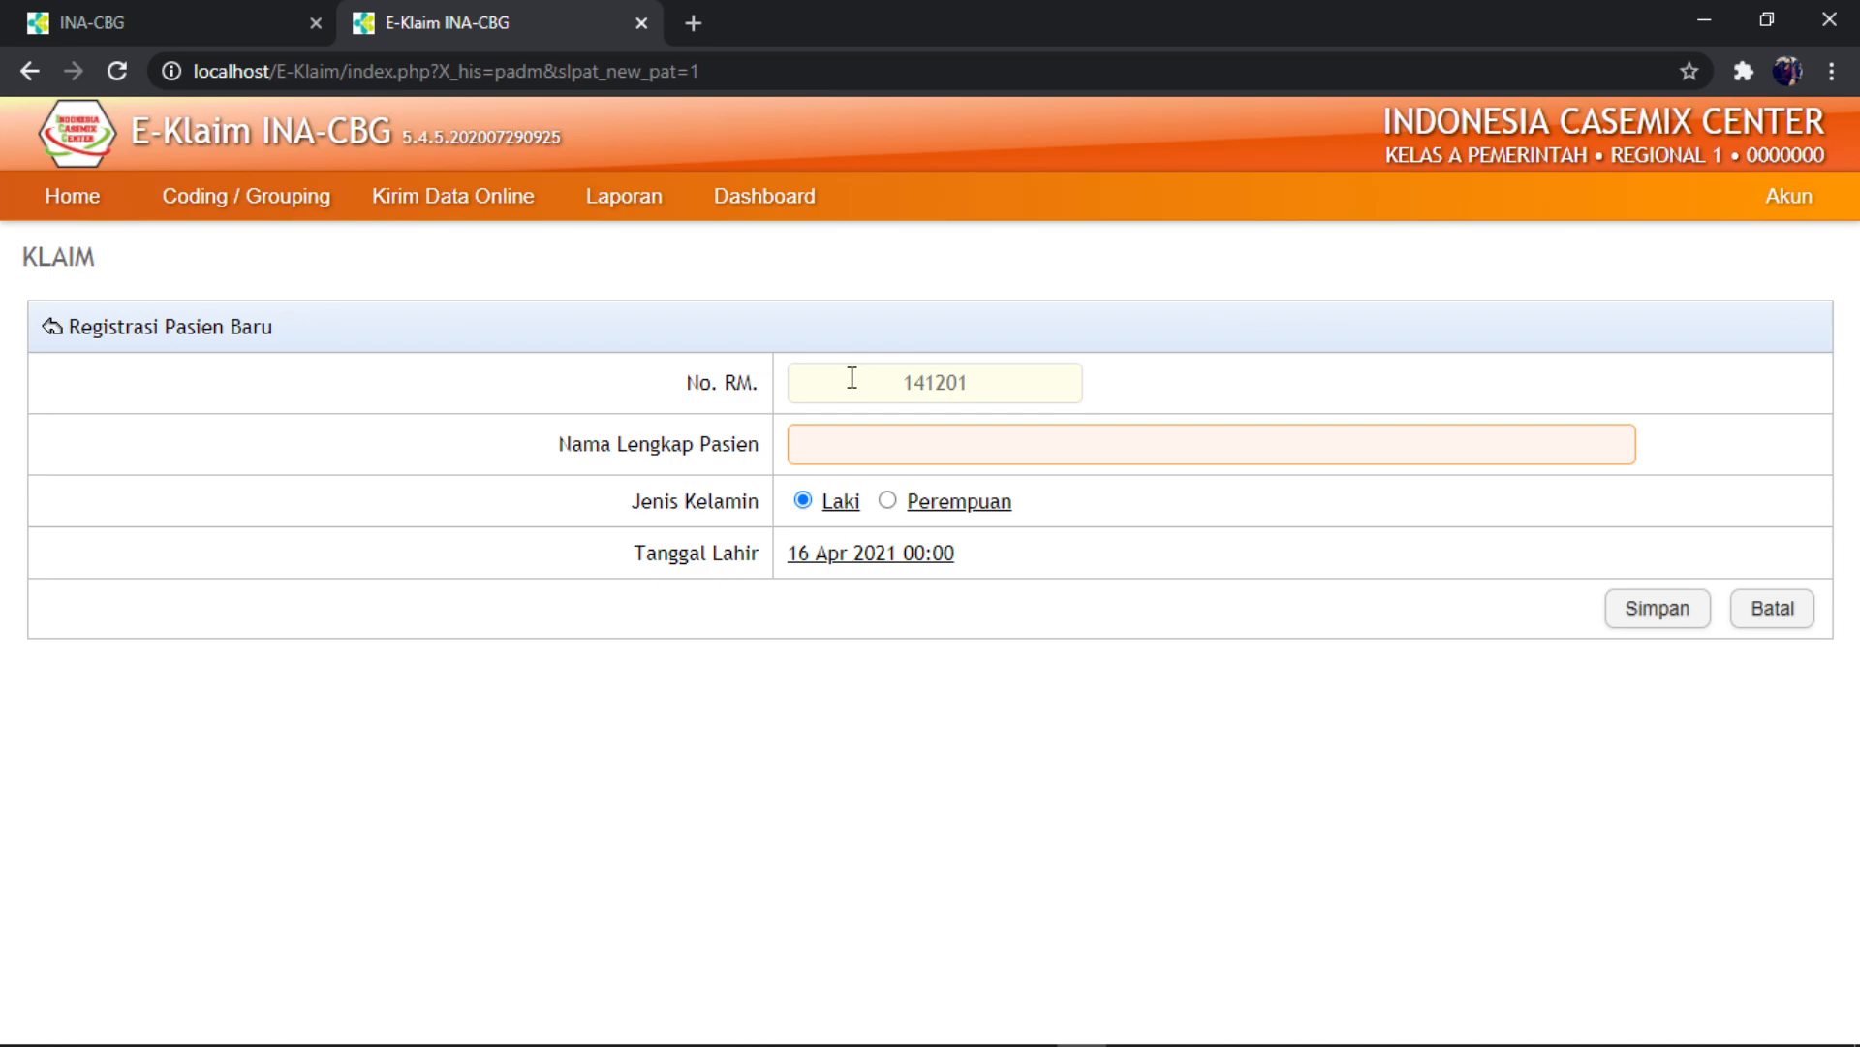
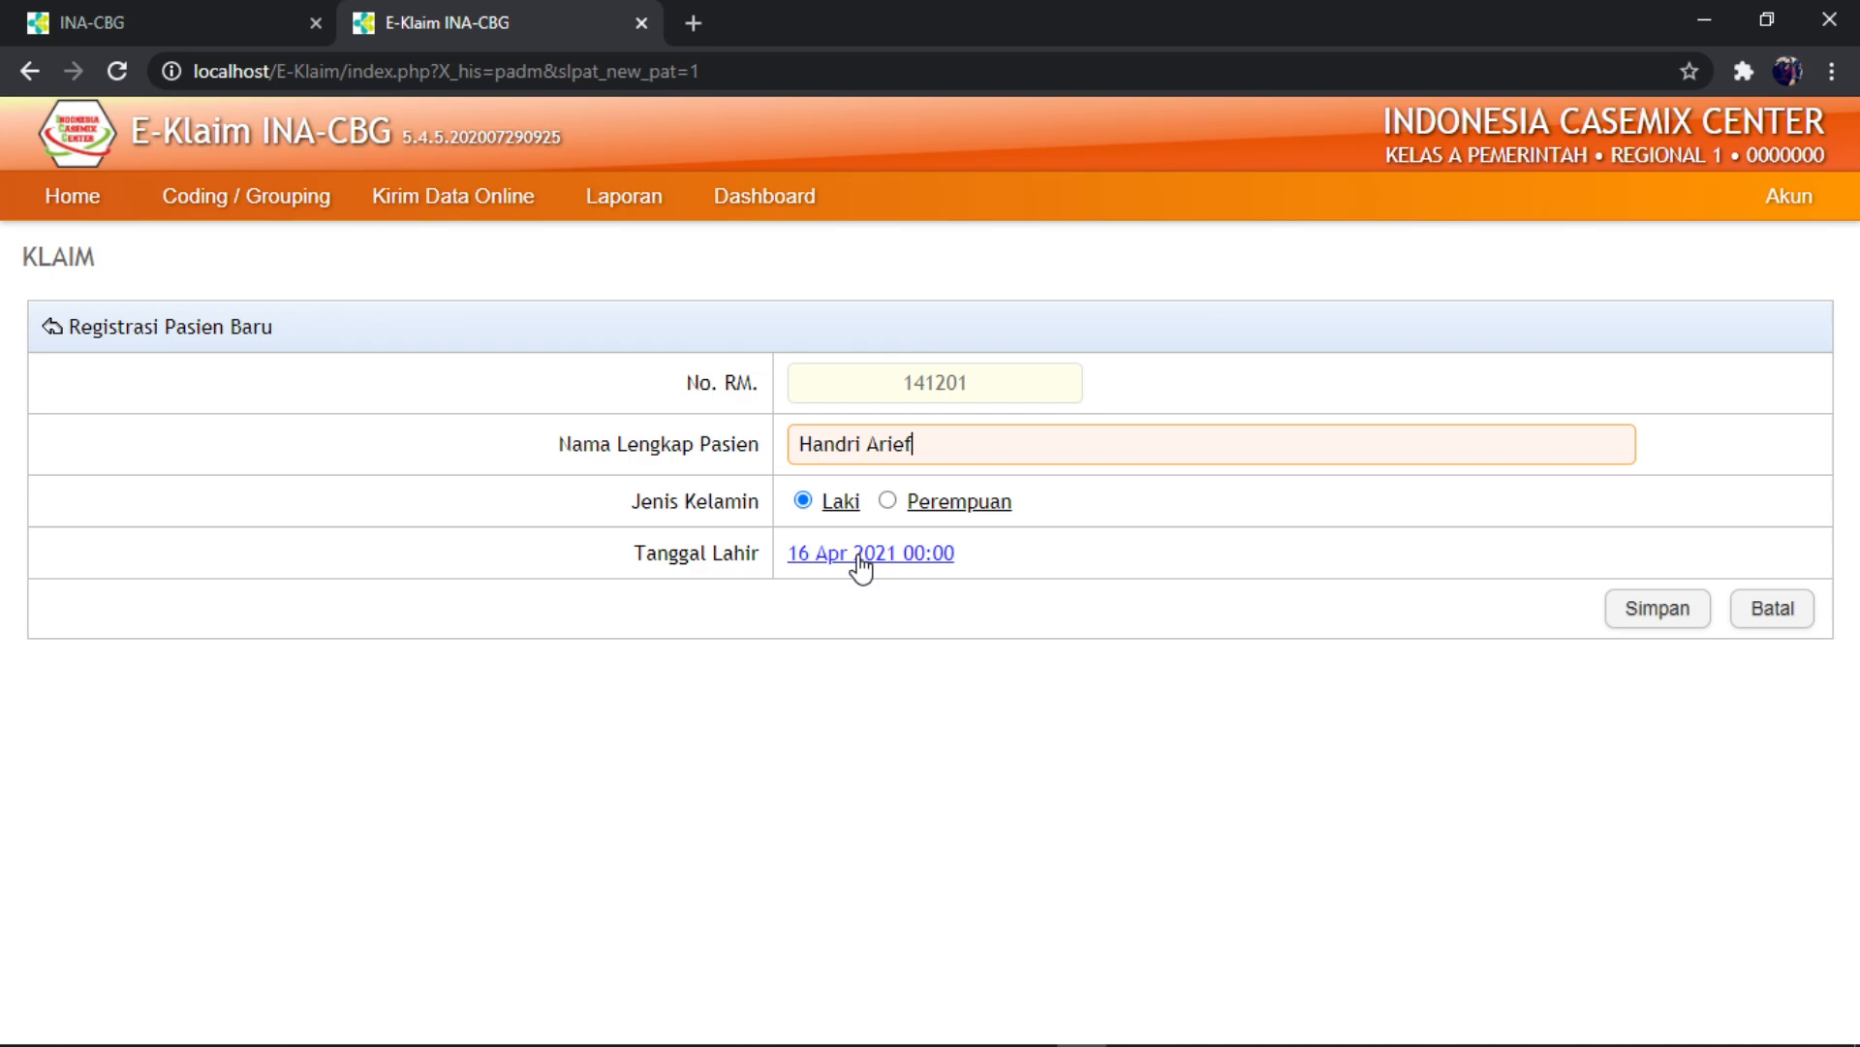
pyautogui.moveTo(932, 445); pyautogui.dragTo(775, 465)
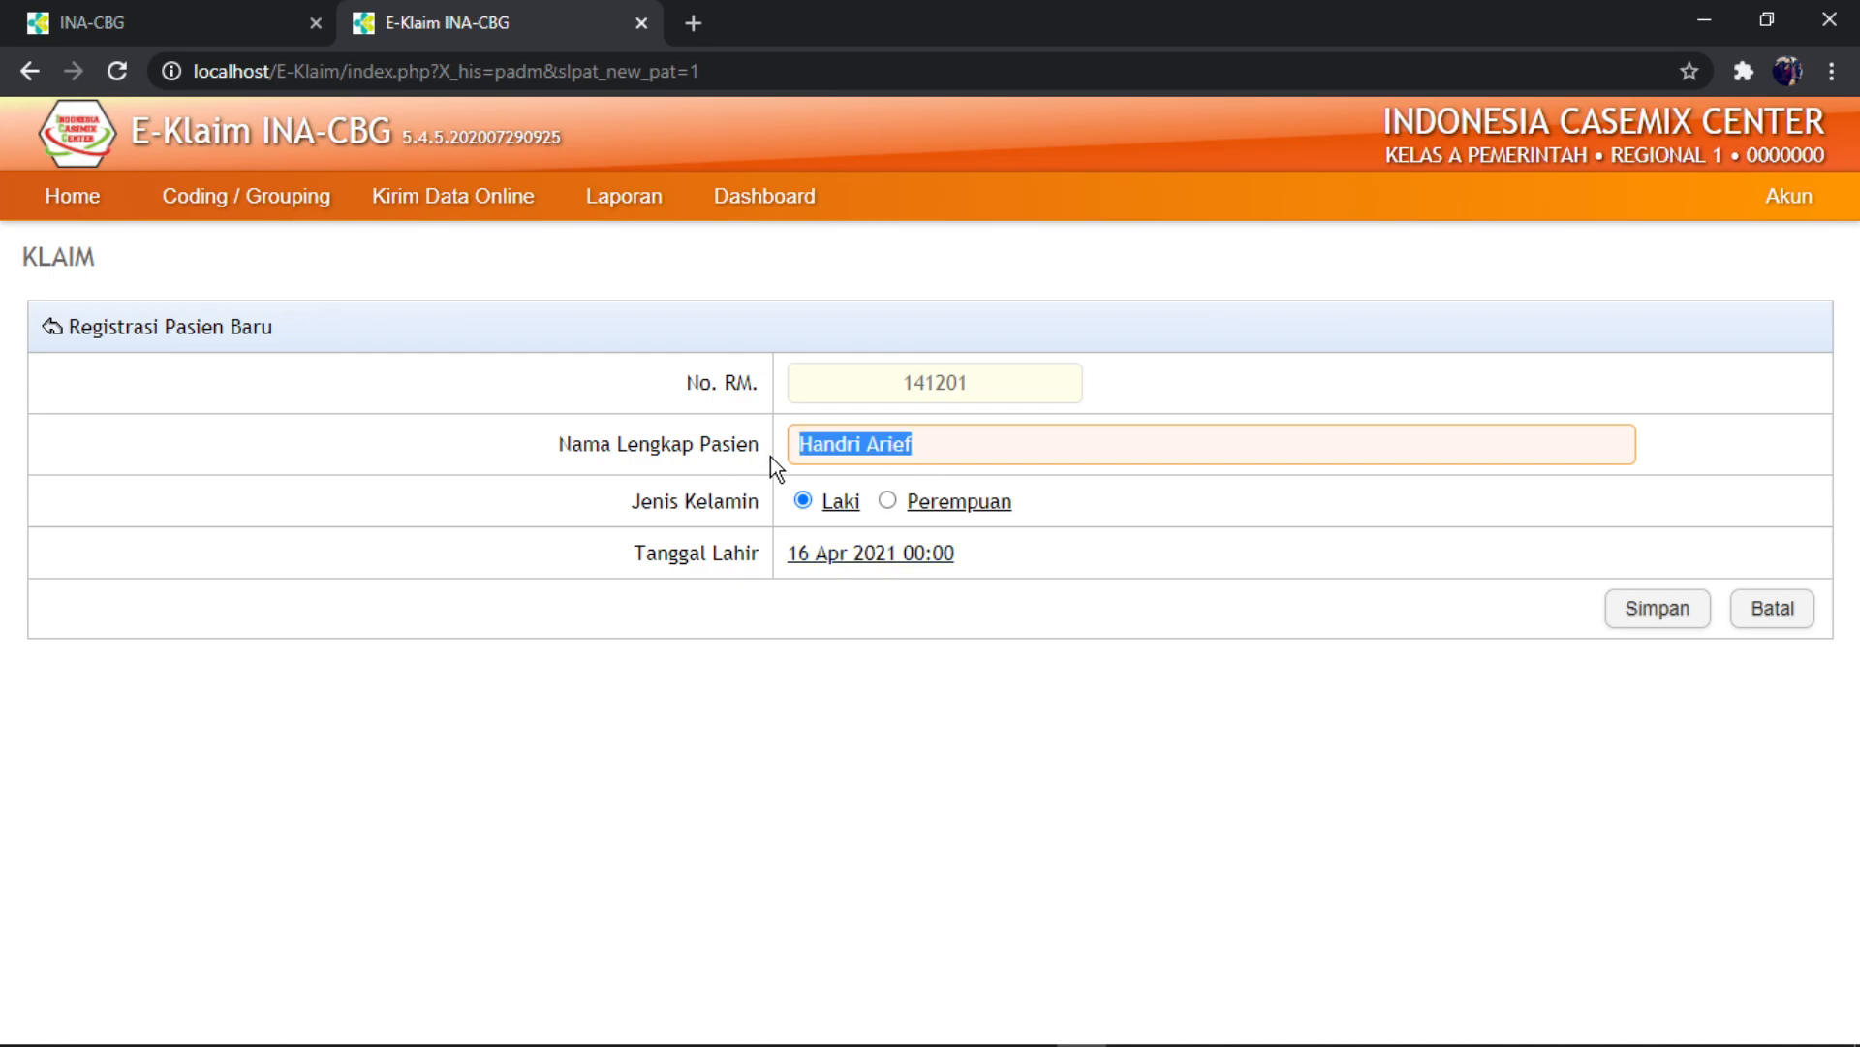
pyautogui.press('BackSpace')
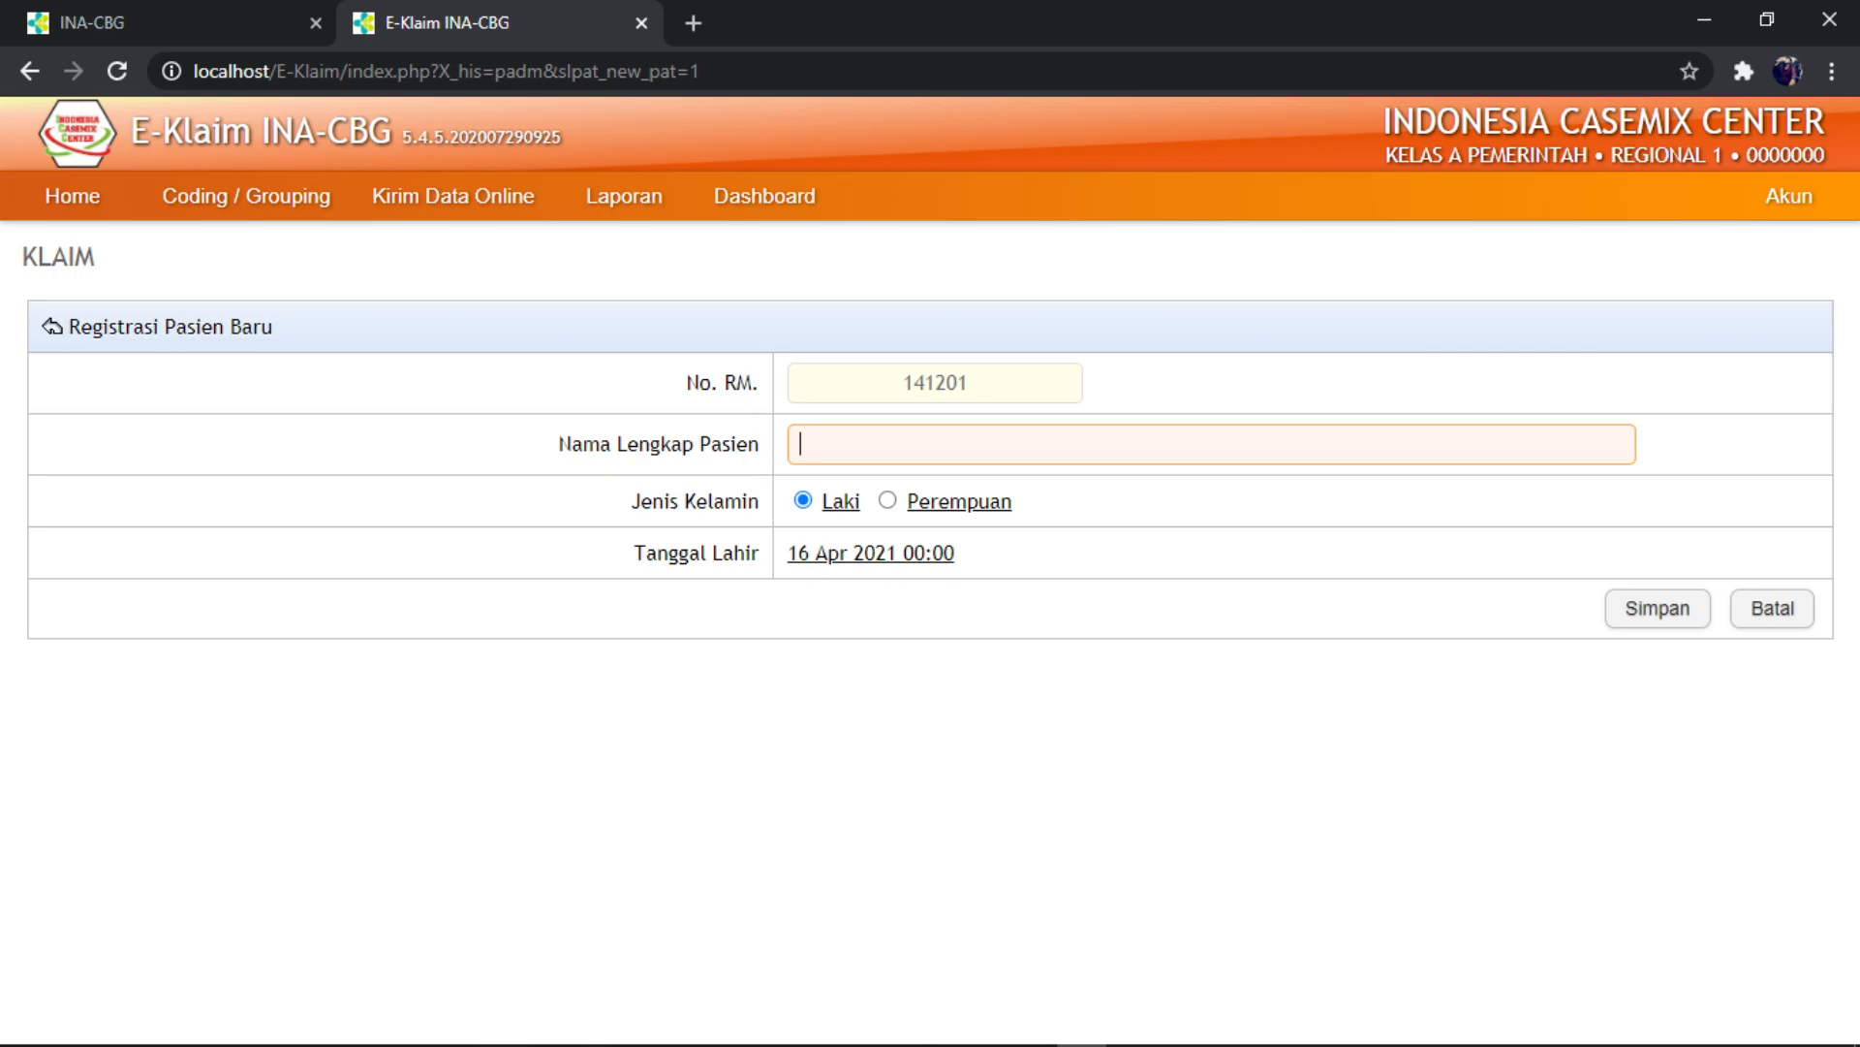
pyautogui.click(889, 1026)
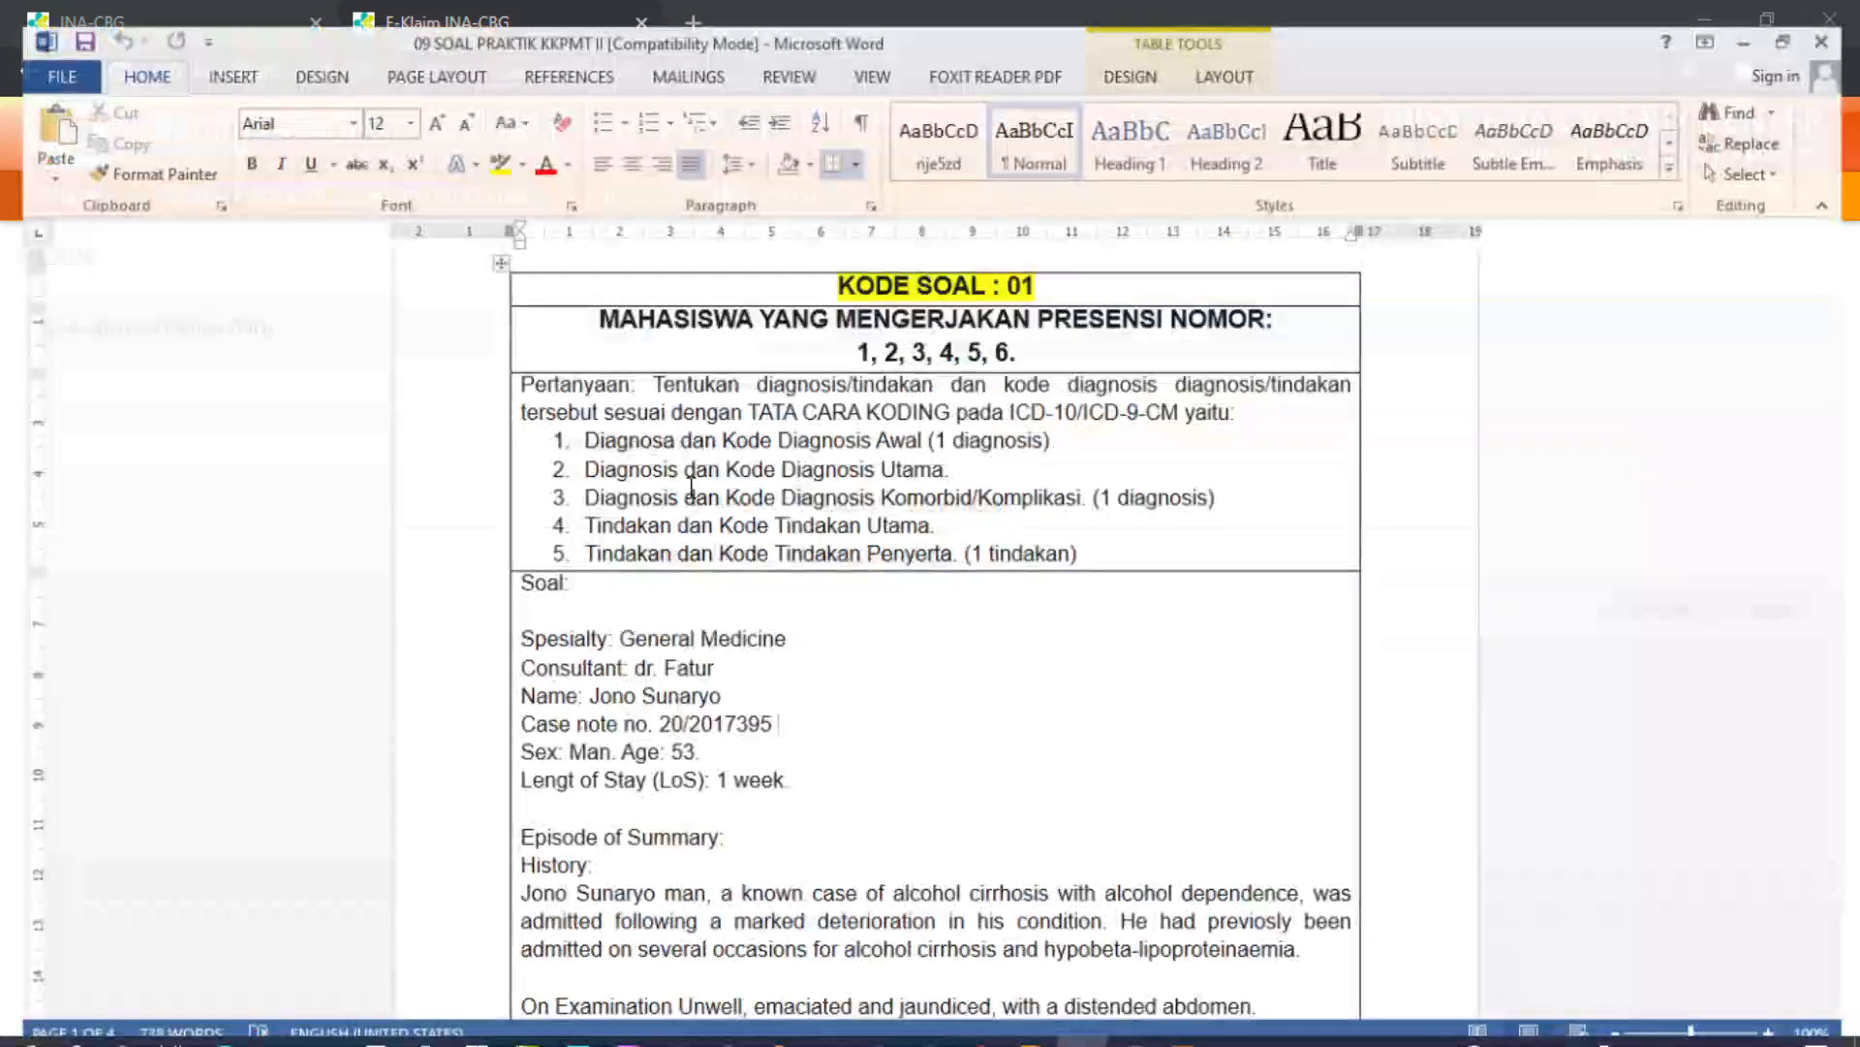
# - Copy the patient's name from the case document's Name line into the registration name field
pyautogui.scroll(-3, 689, 488)
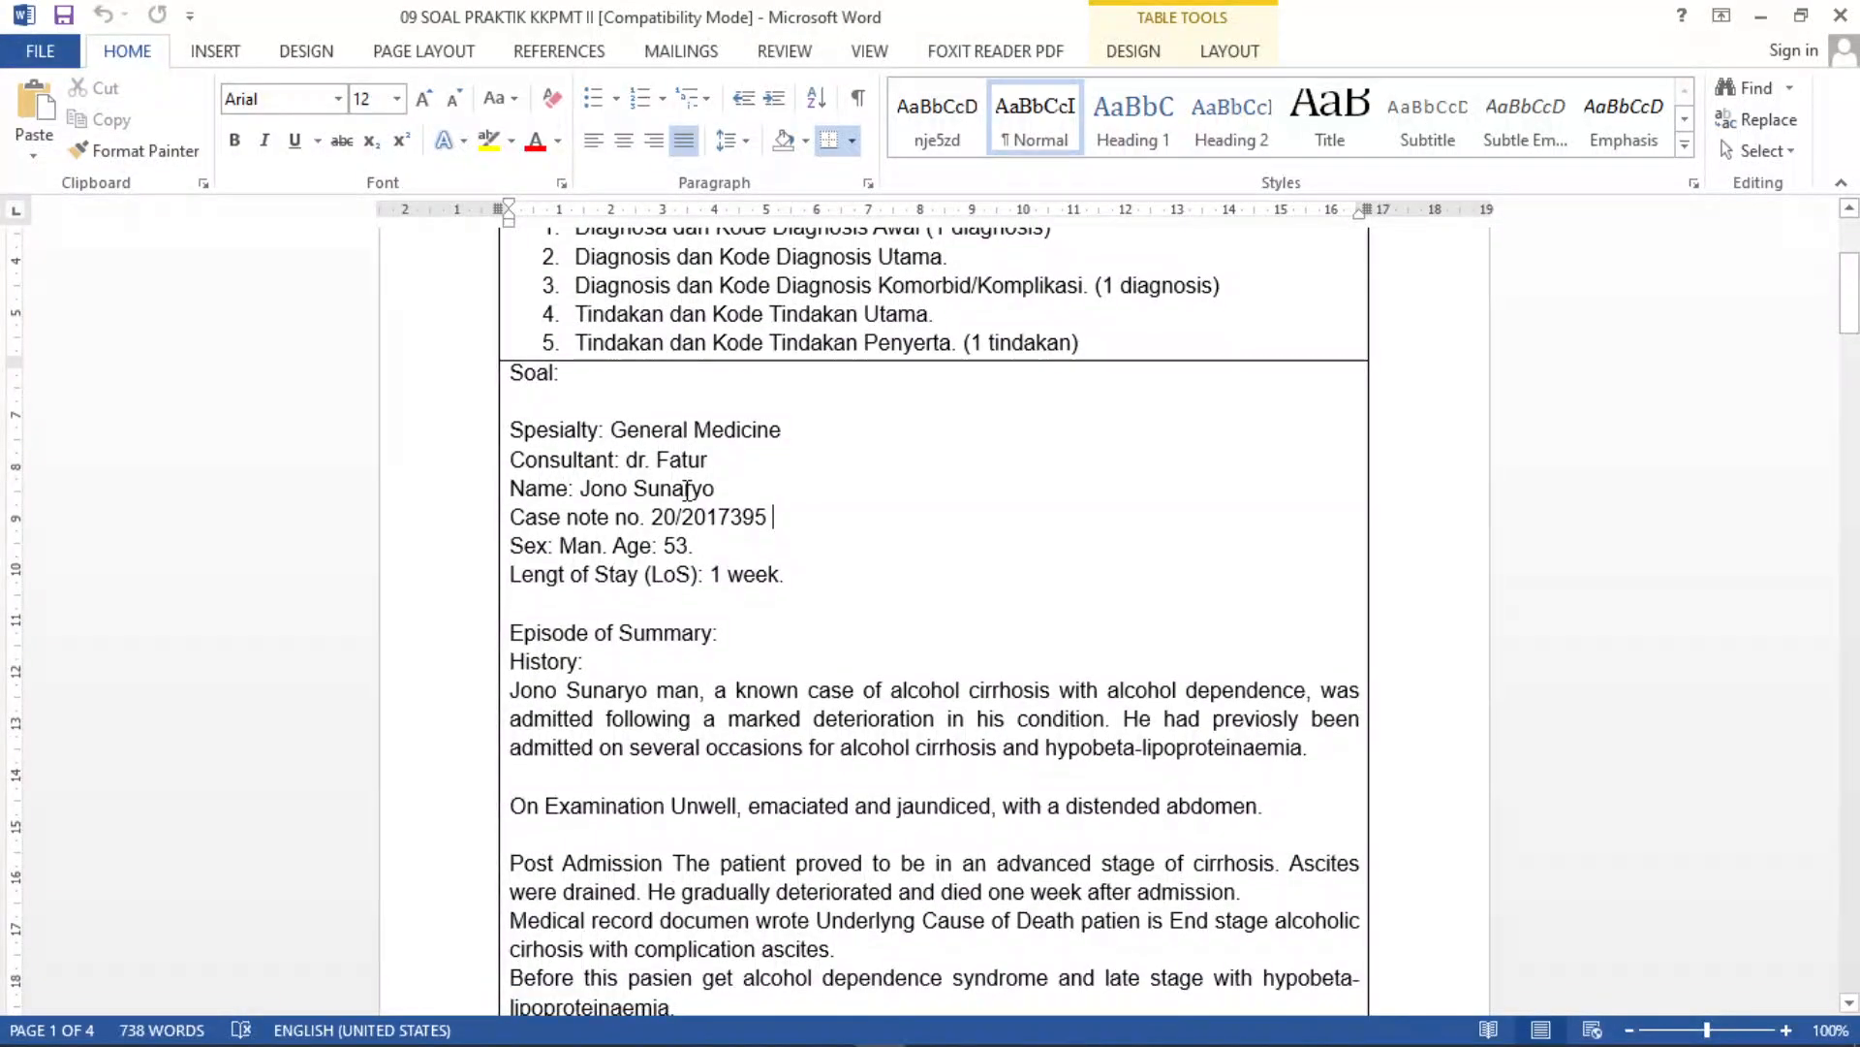
pyautogui.scroll(-1, 687, 490)
pyautogui.click(582, 423)
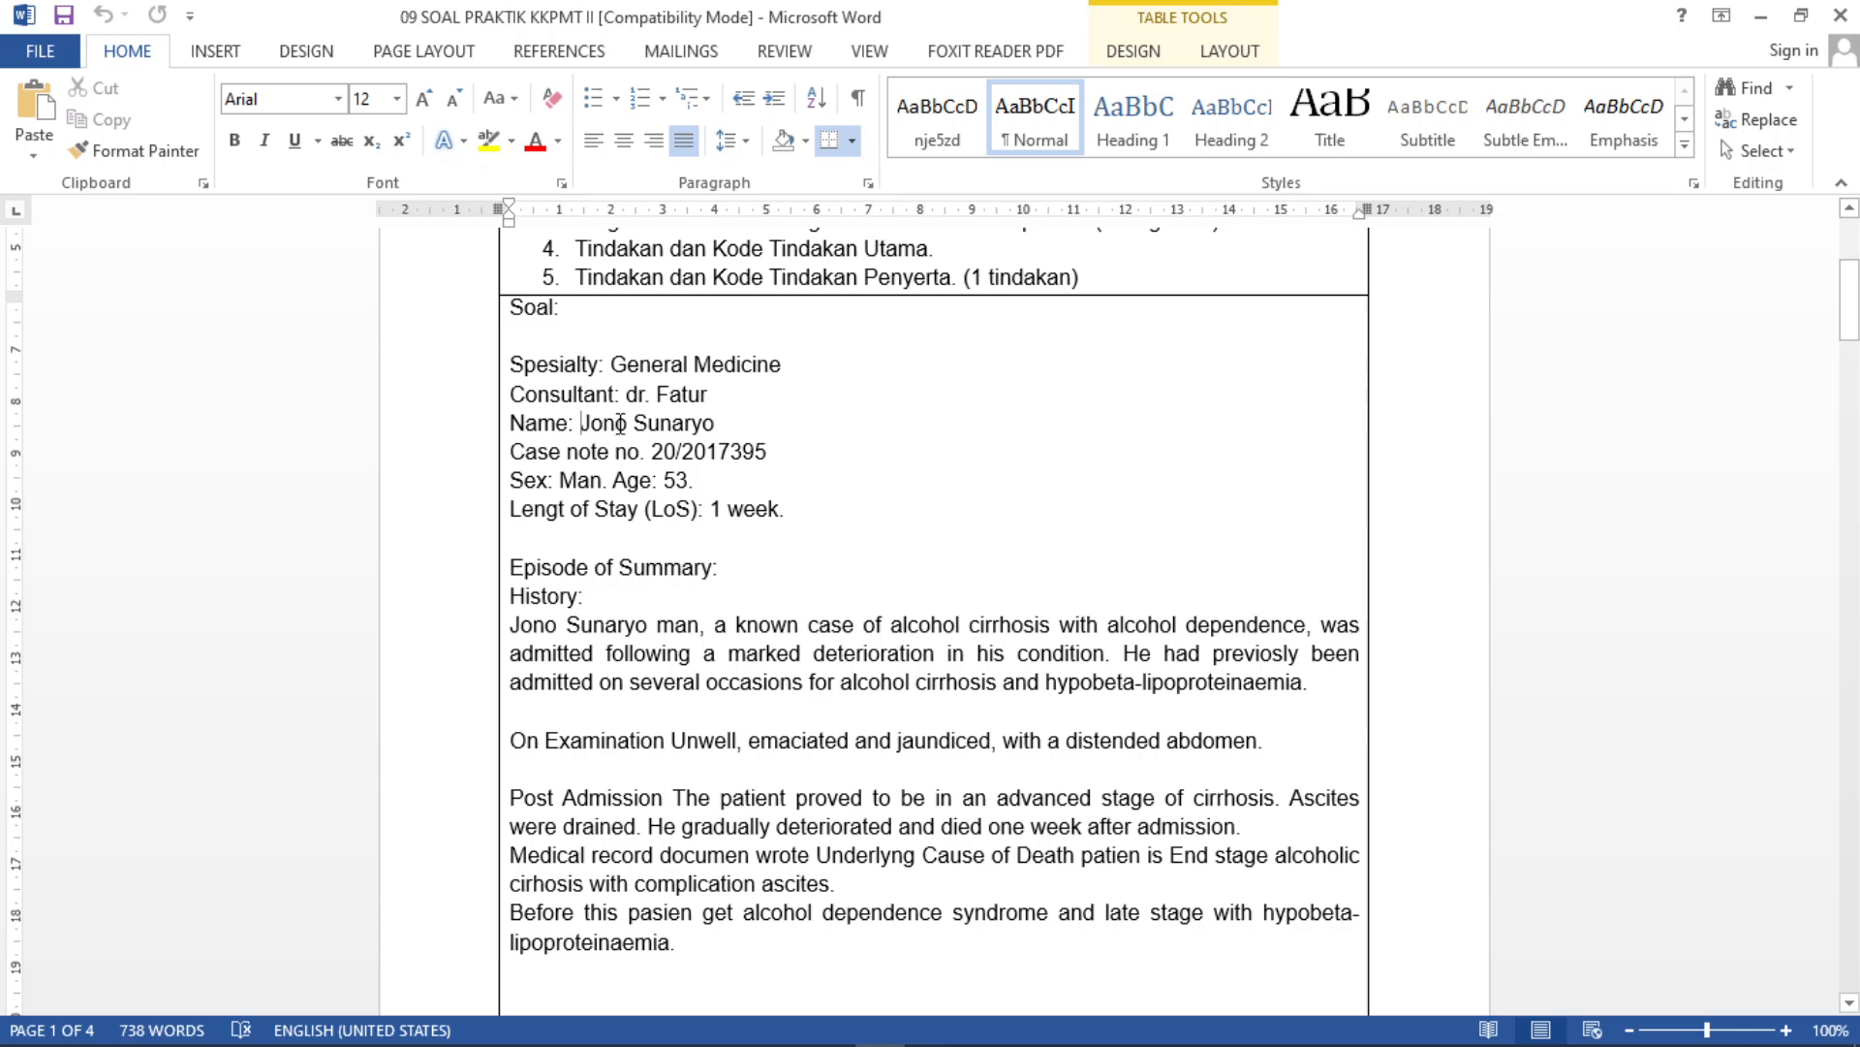
pyautogui.moveTo(620, 423); pyautogui.dragTo(715, 424)
pyautogui.hotkey('ctrl', 'c')
pyautogui.click(705, 422)
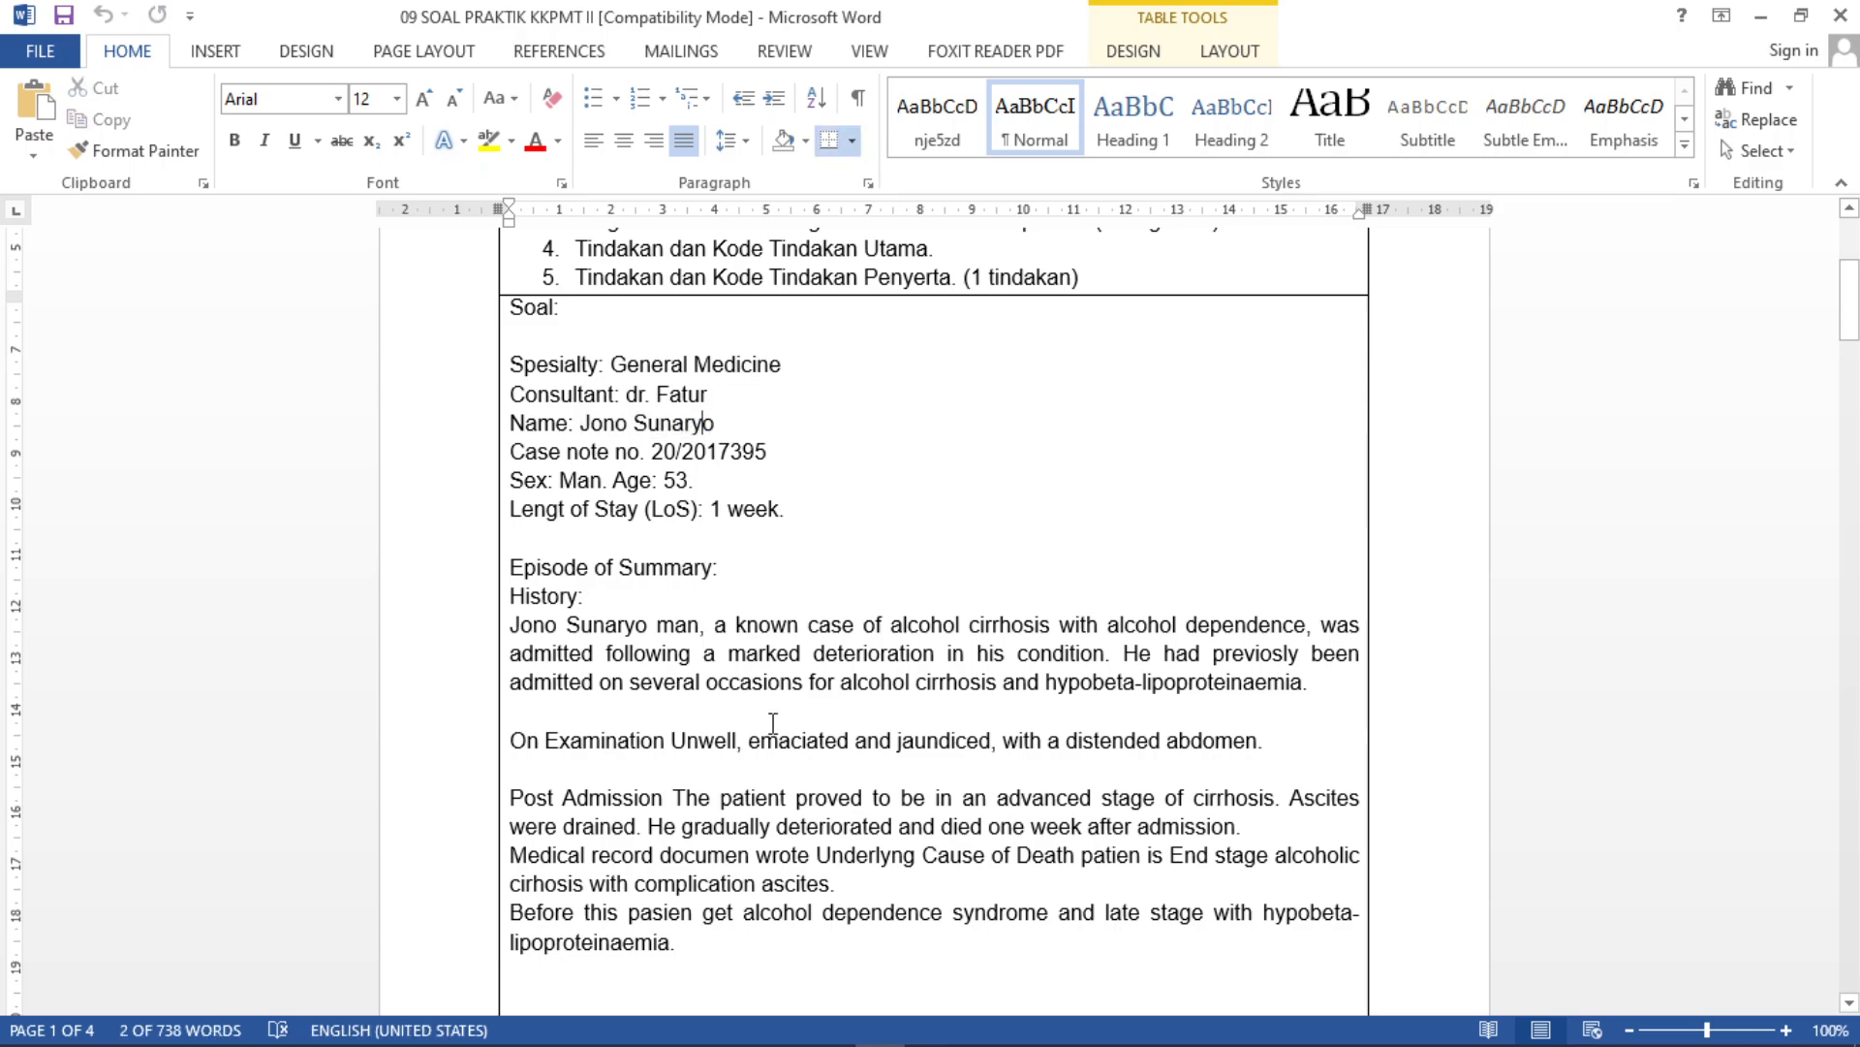
pyautogui.moveTo(909, 1033)
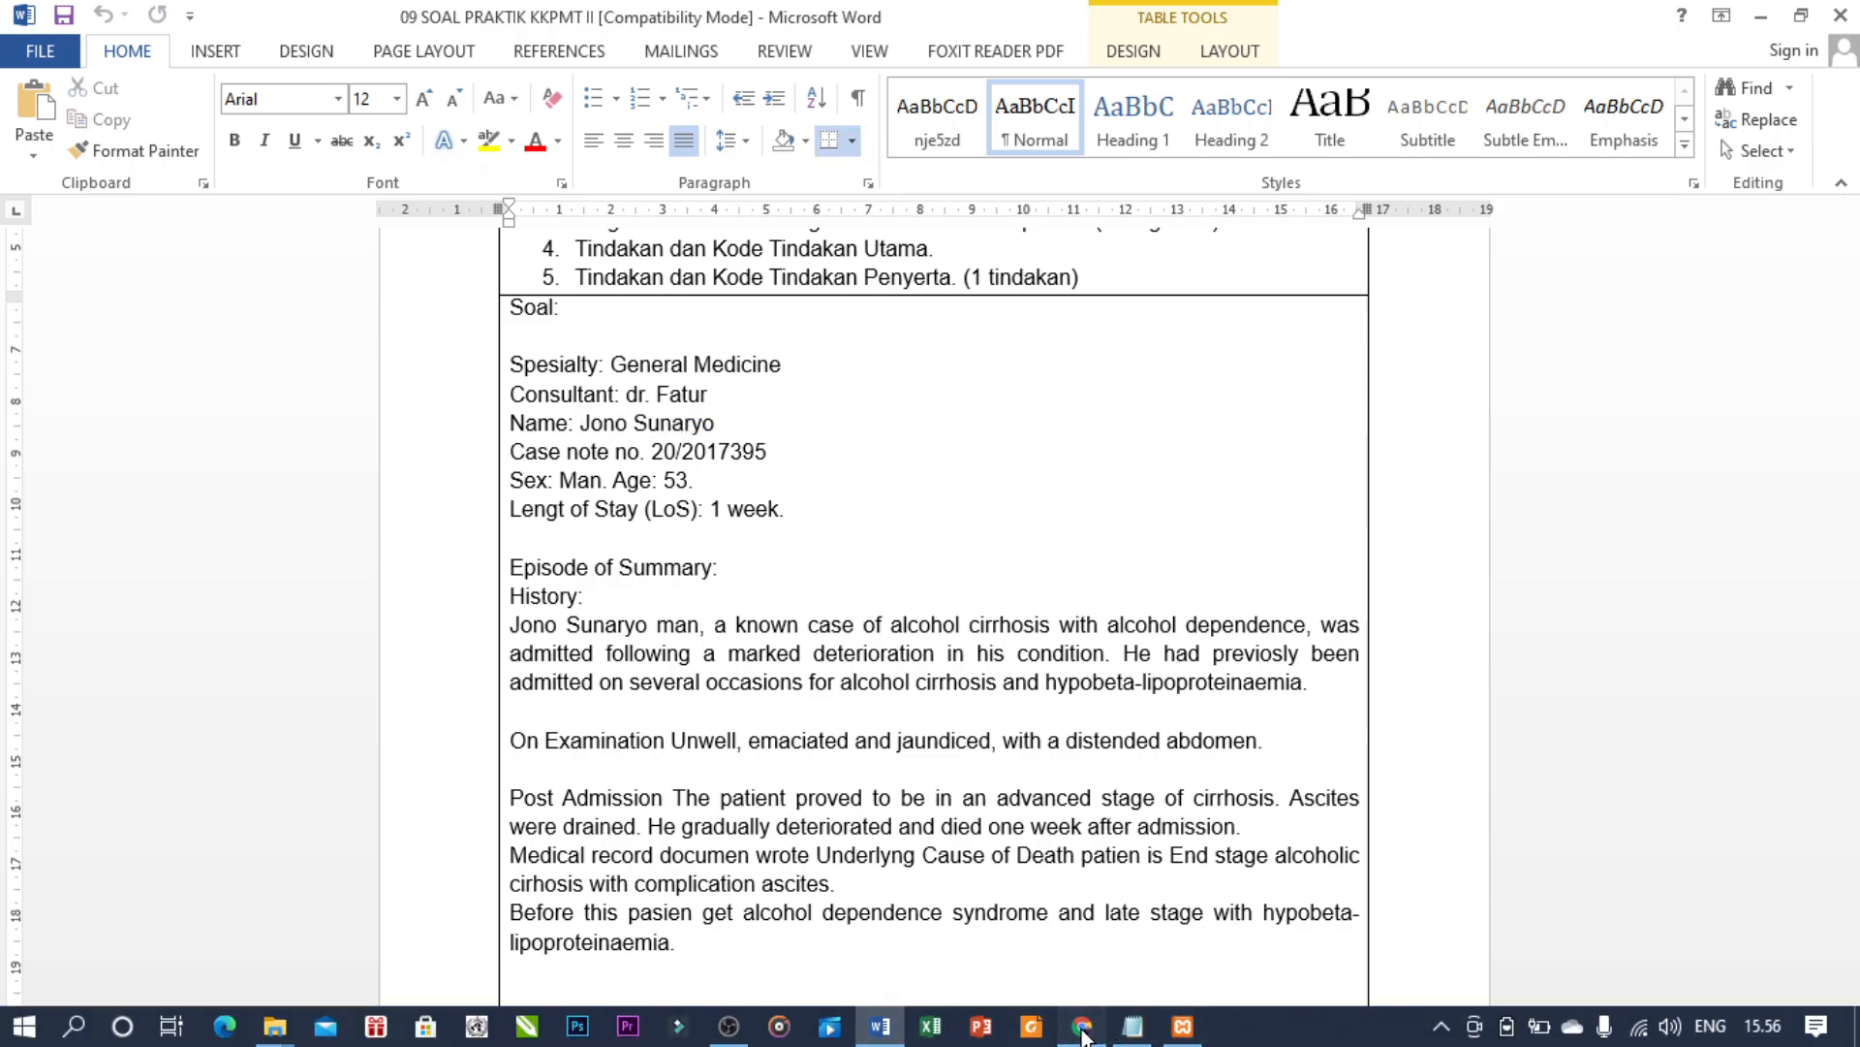
pyautogui.click(1084, 1029)
pyautogui.rightClick(852, 444)
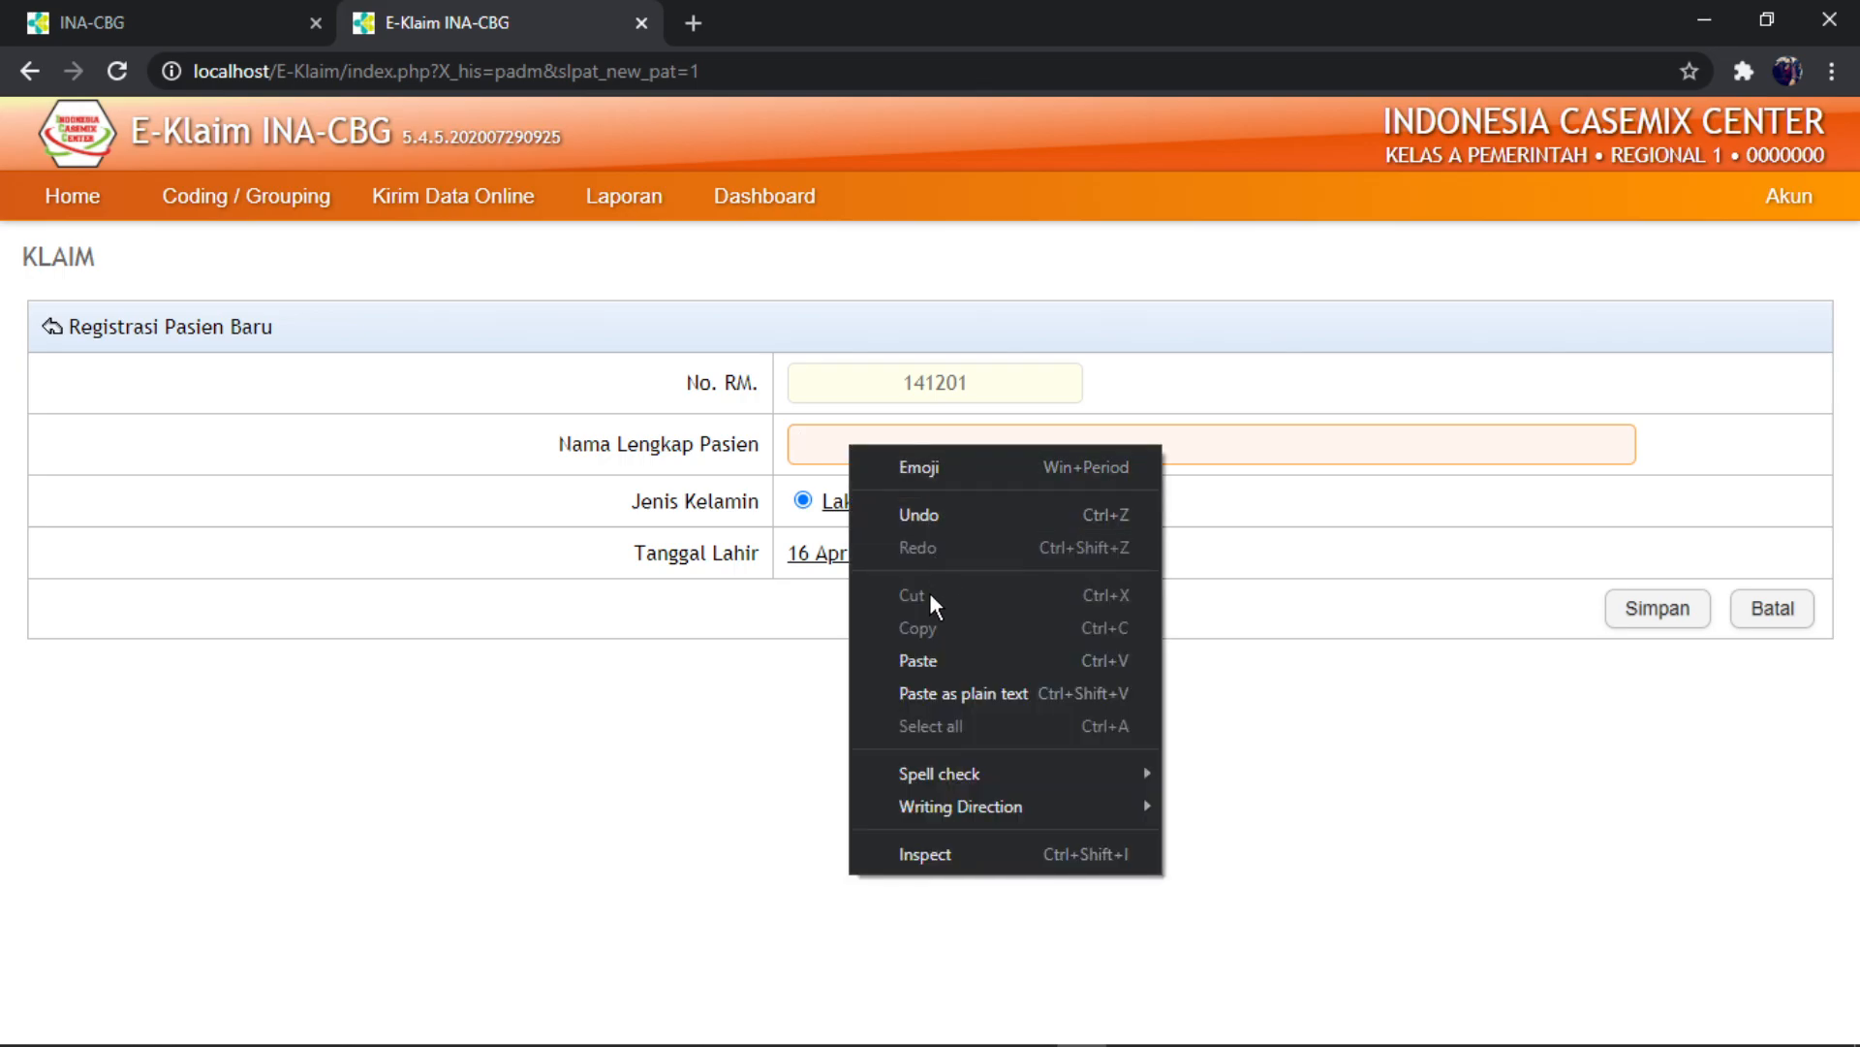
pyautogui.click(924, 648)
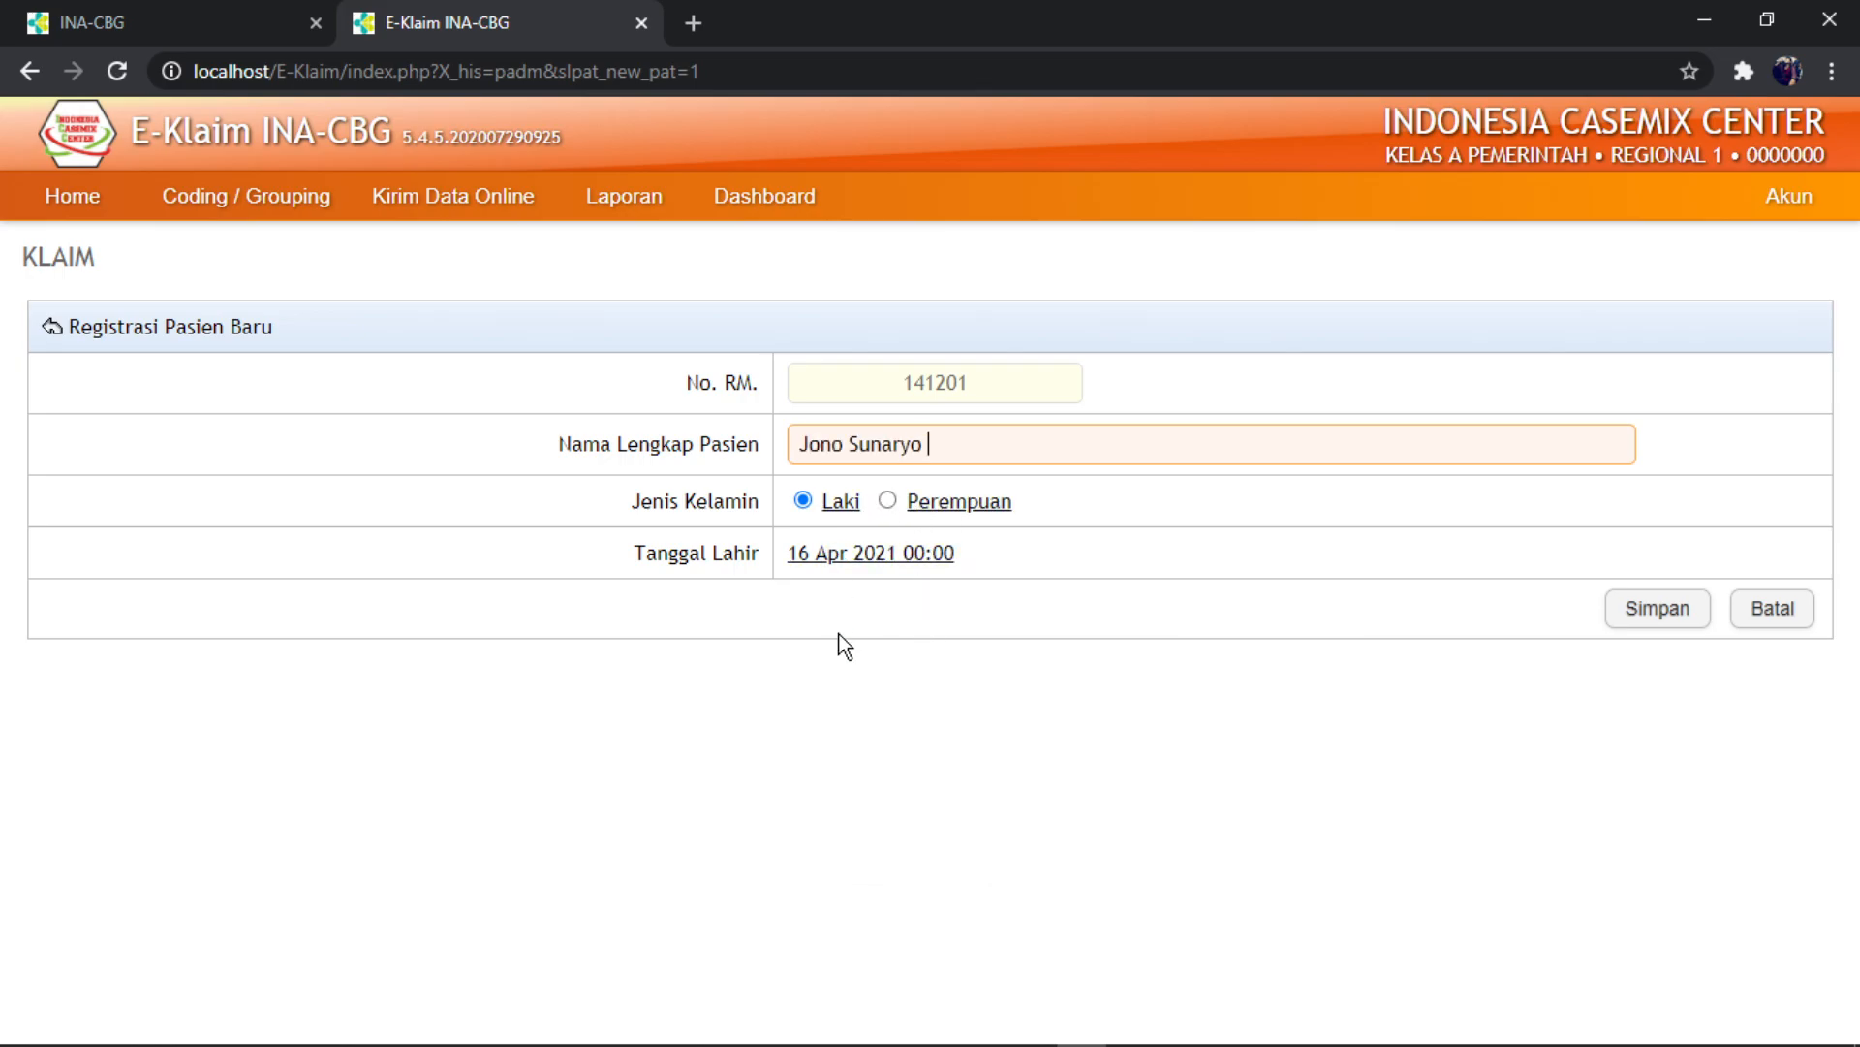
pyautogui.moveTo(998, 1008)
pyautogui.click(881, 1026)
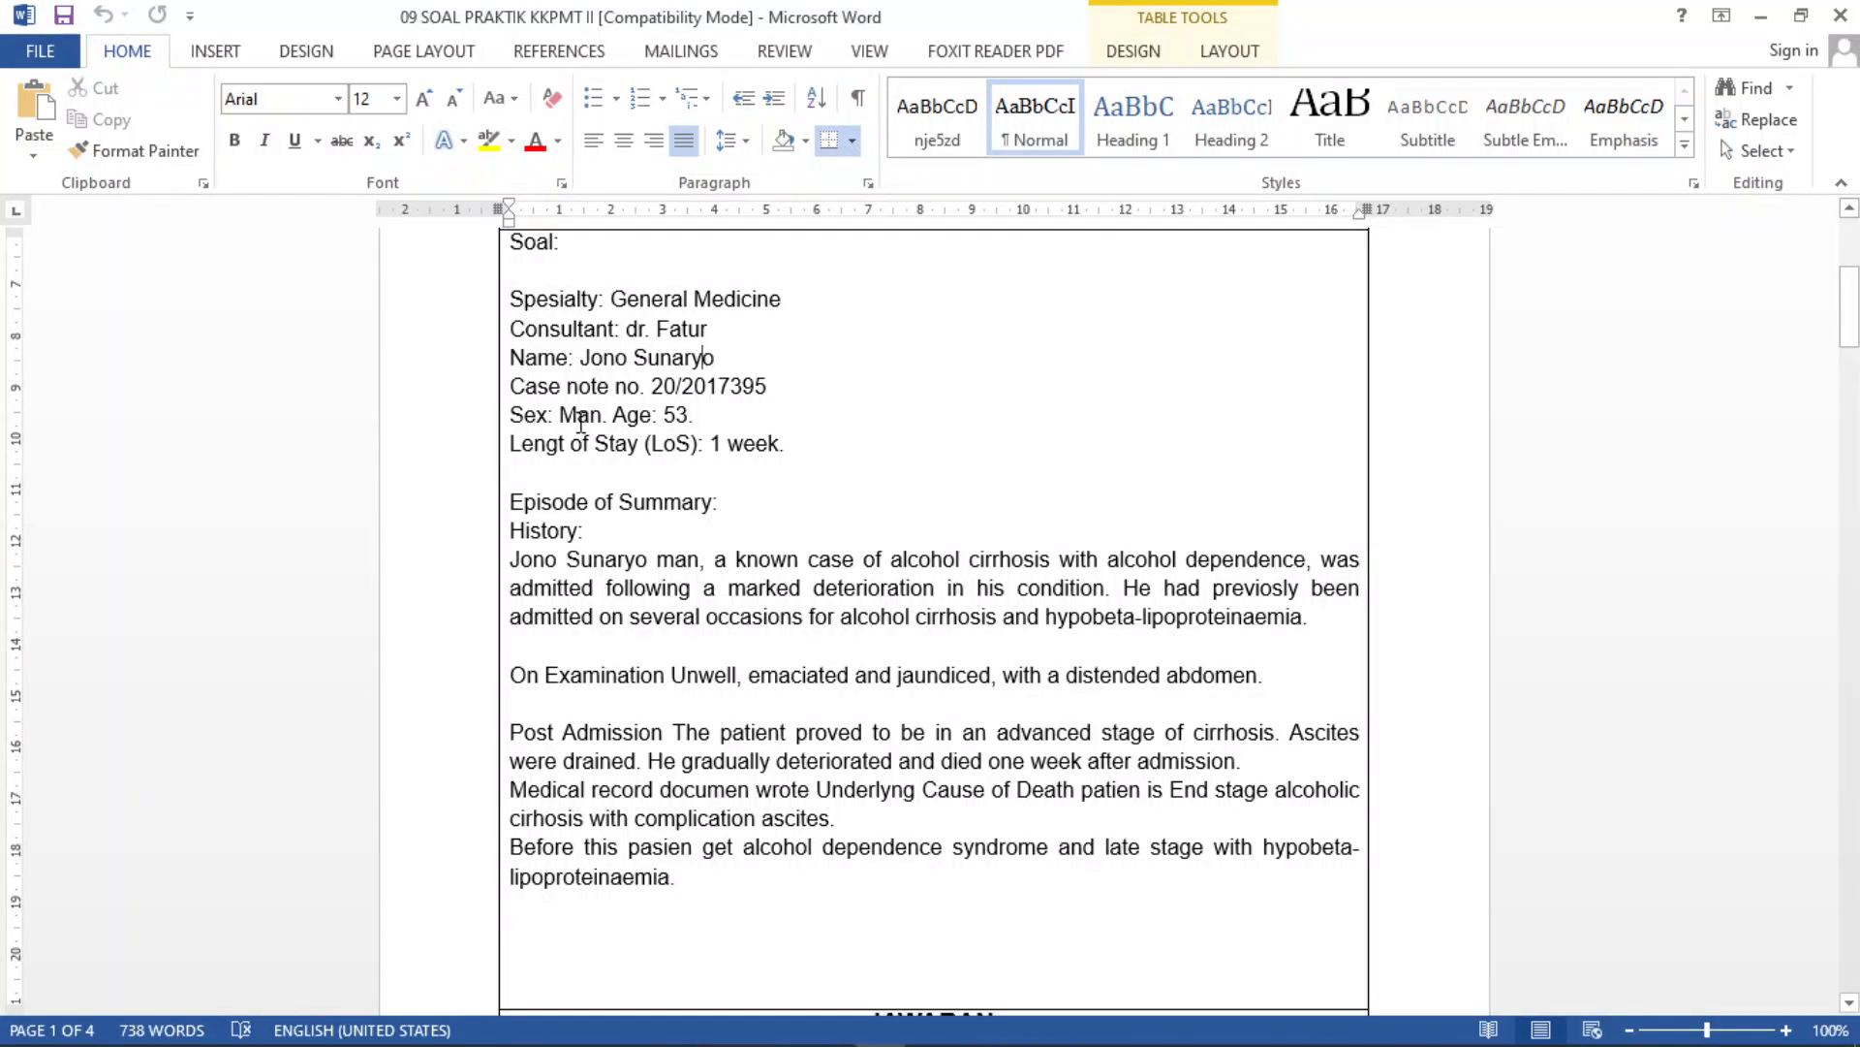
# - Select the patient's sex and age details in the case document, then return to the E-Klaim form
pyautogui.moveTo(569, 417); pyautogui.dragTo(704, 419)
pyautogui.scroll(-1, 775, 543)
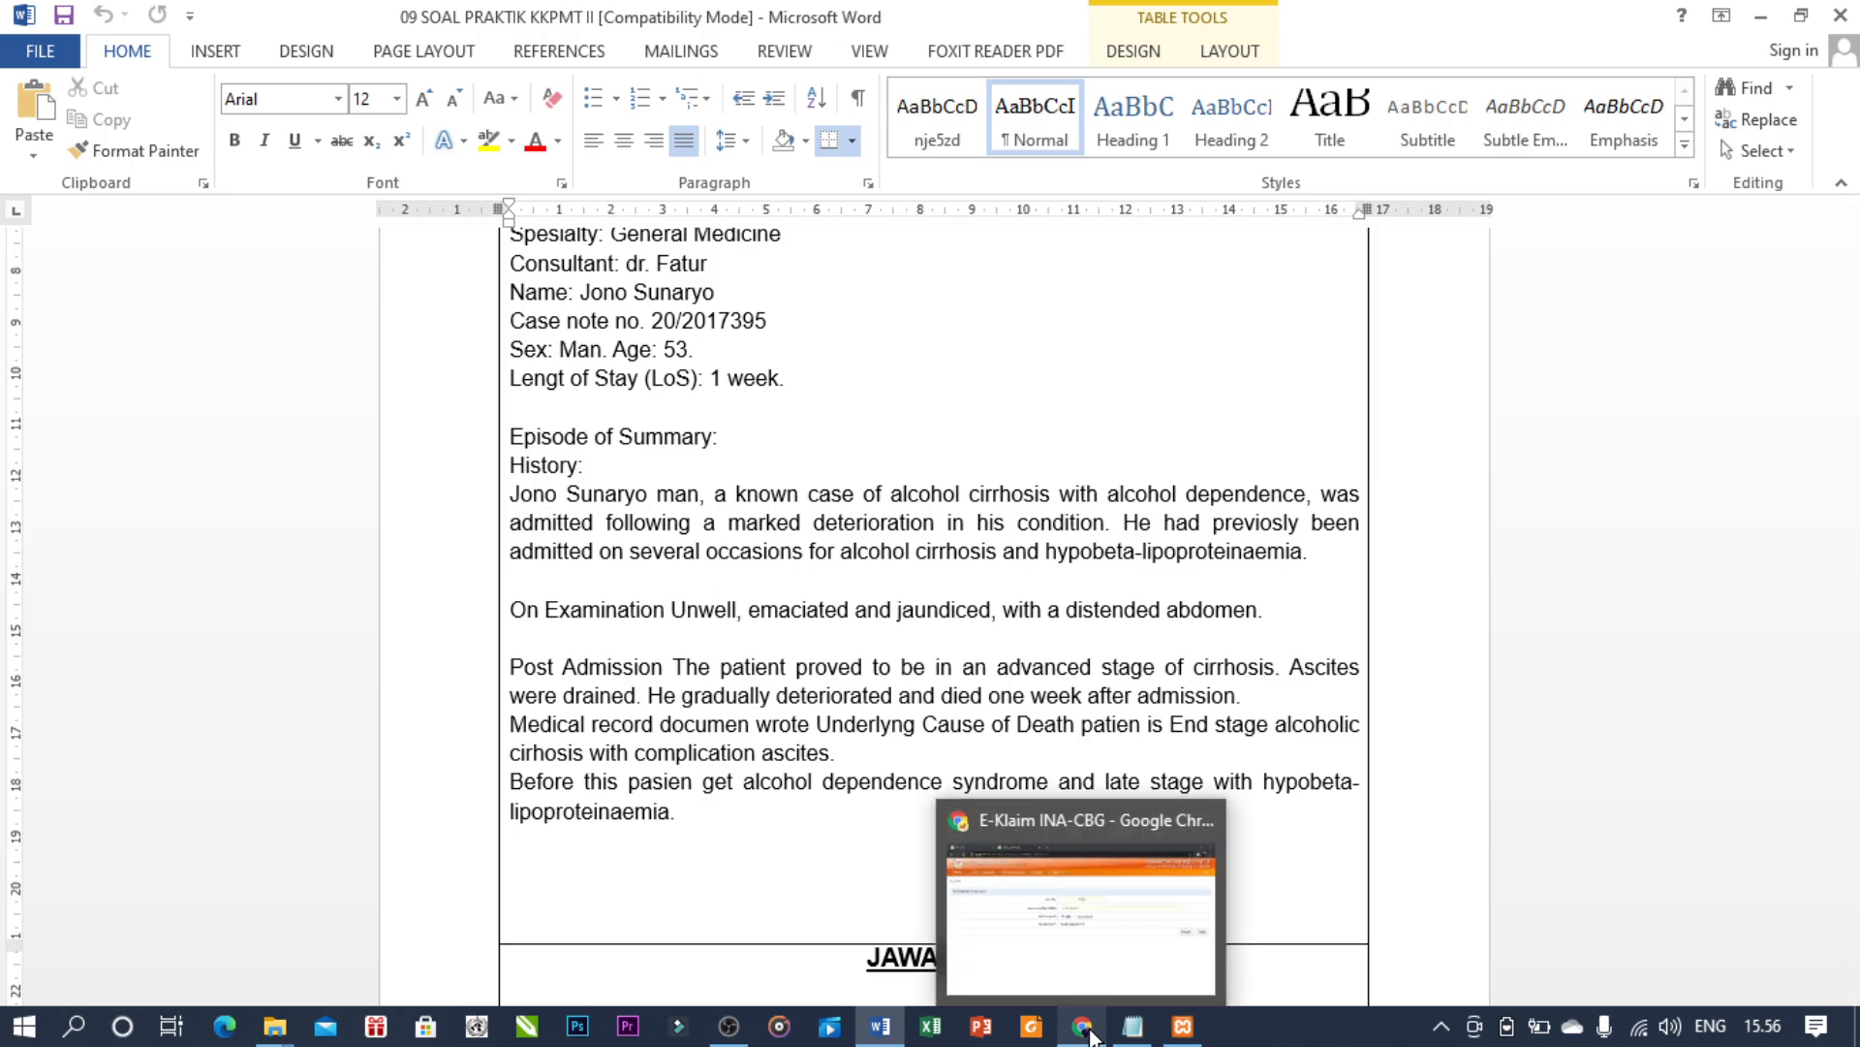
pyautogui.click(1080, 1023)
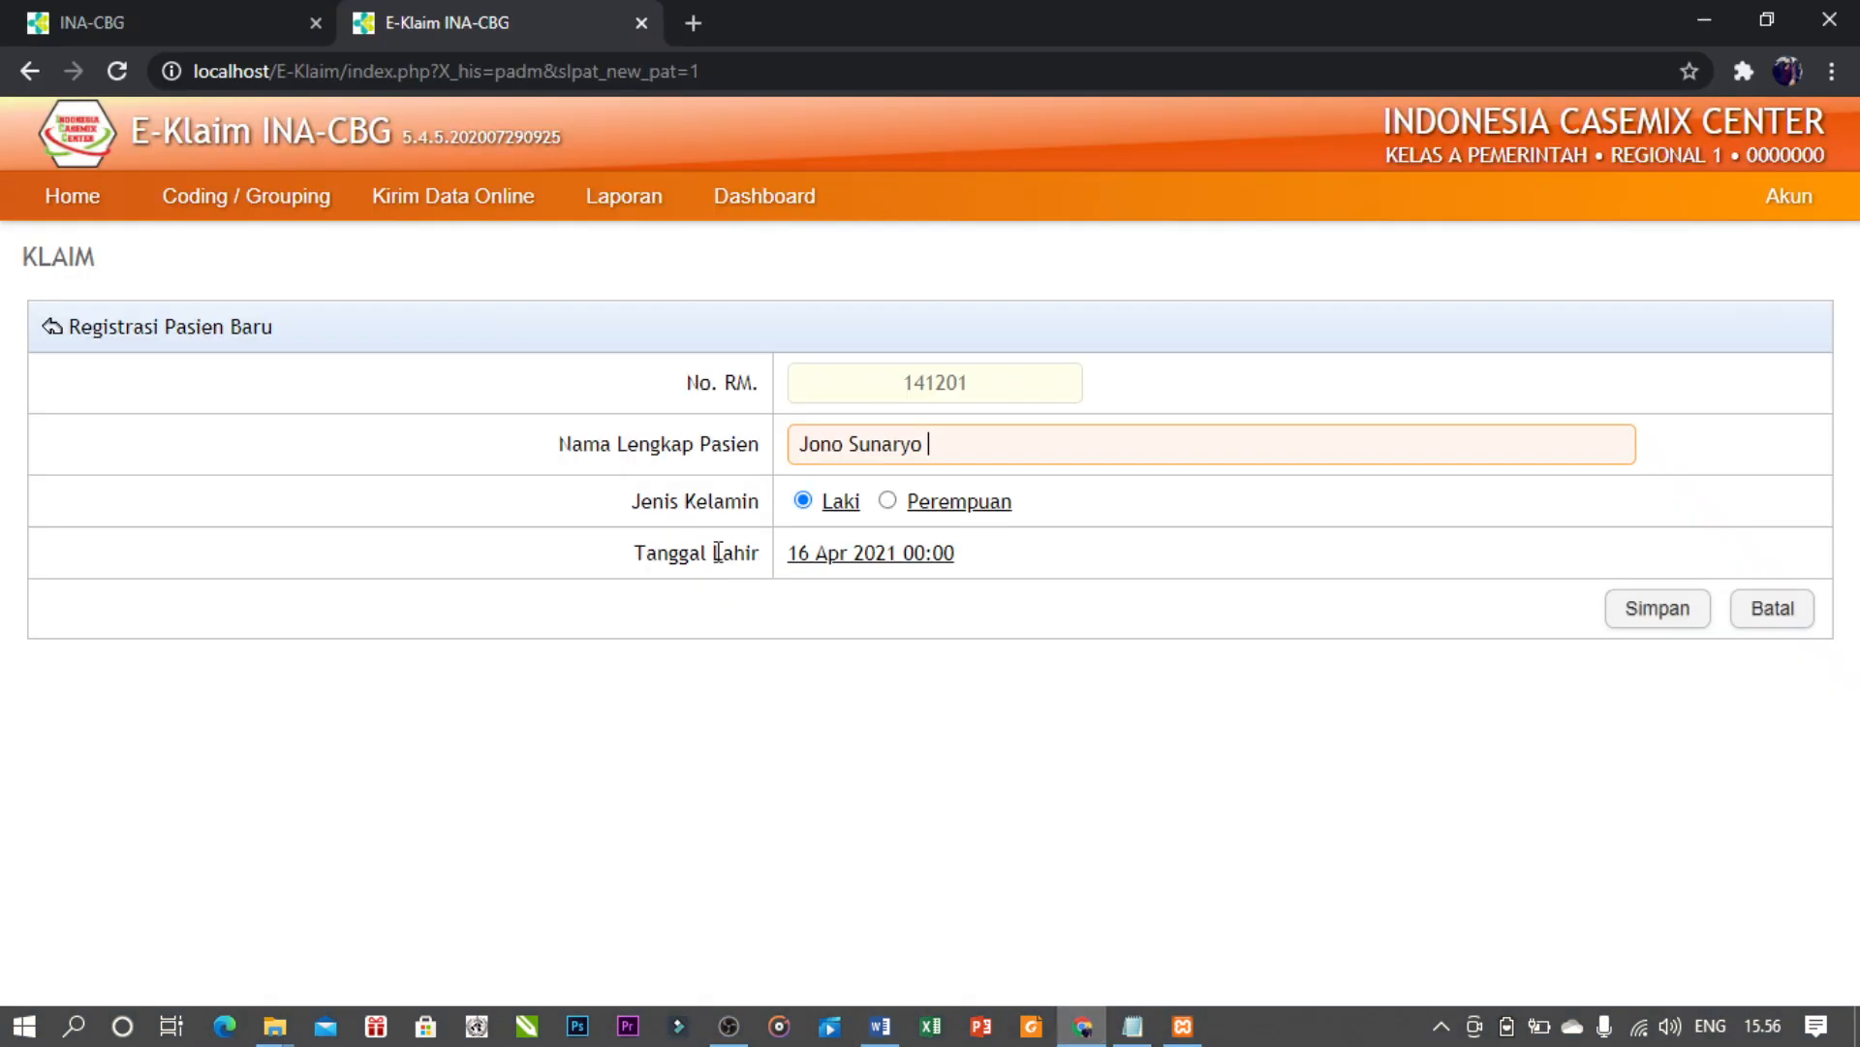
pyautogui.click(827, 554)
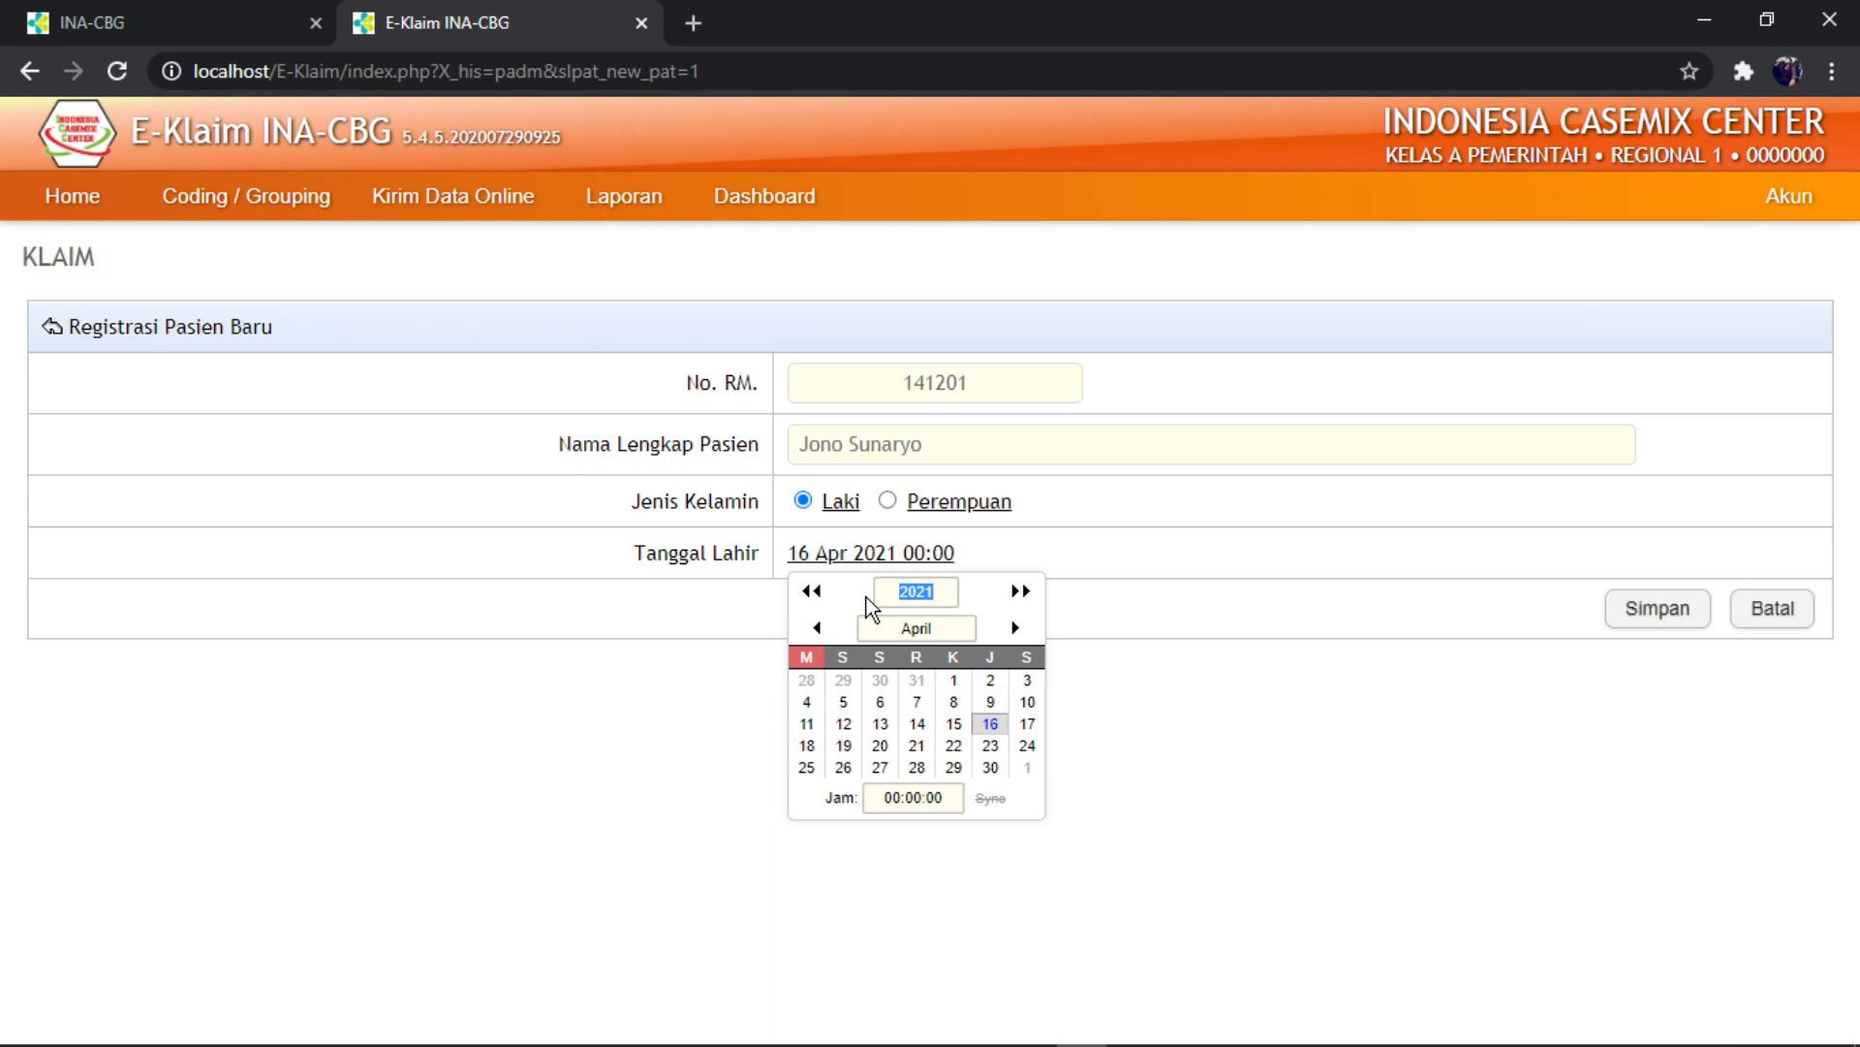
pyautogui.write('1968')
pyautogui.click(990, 725)
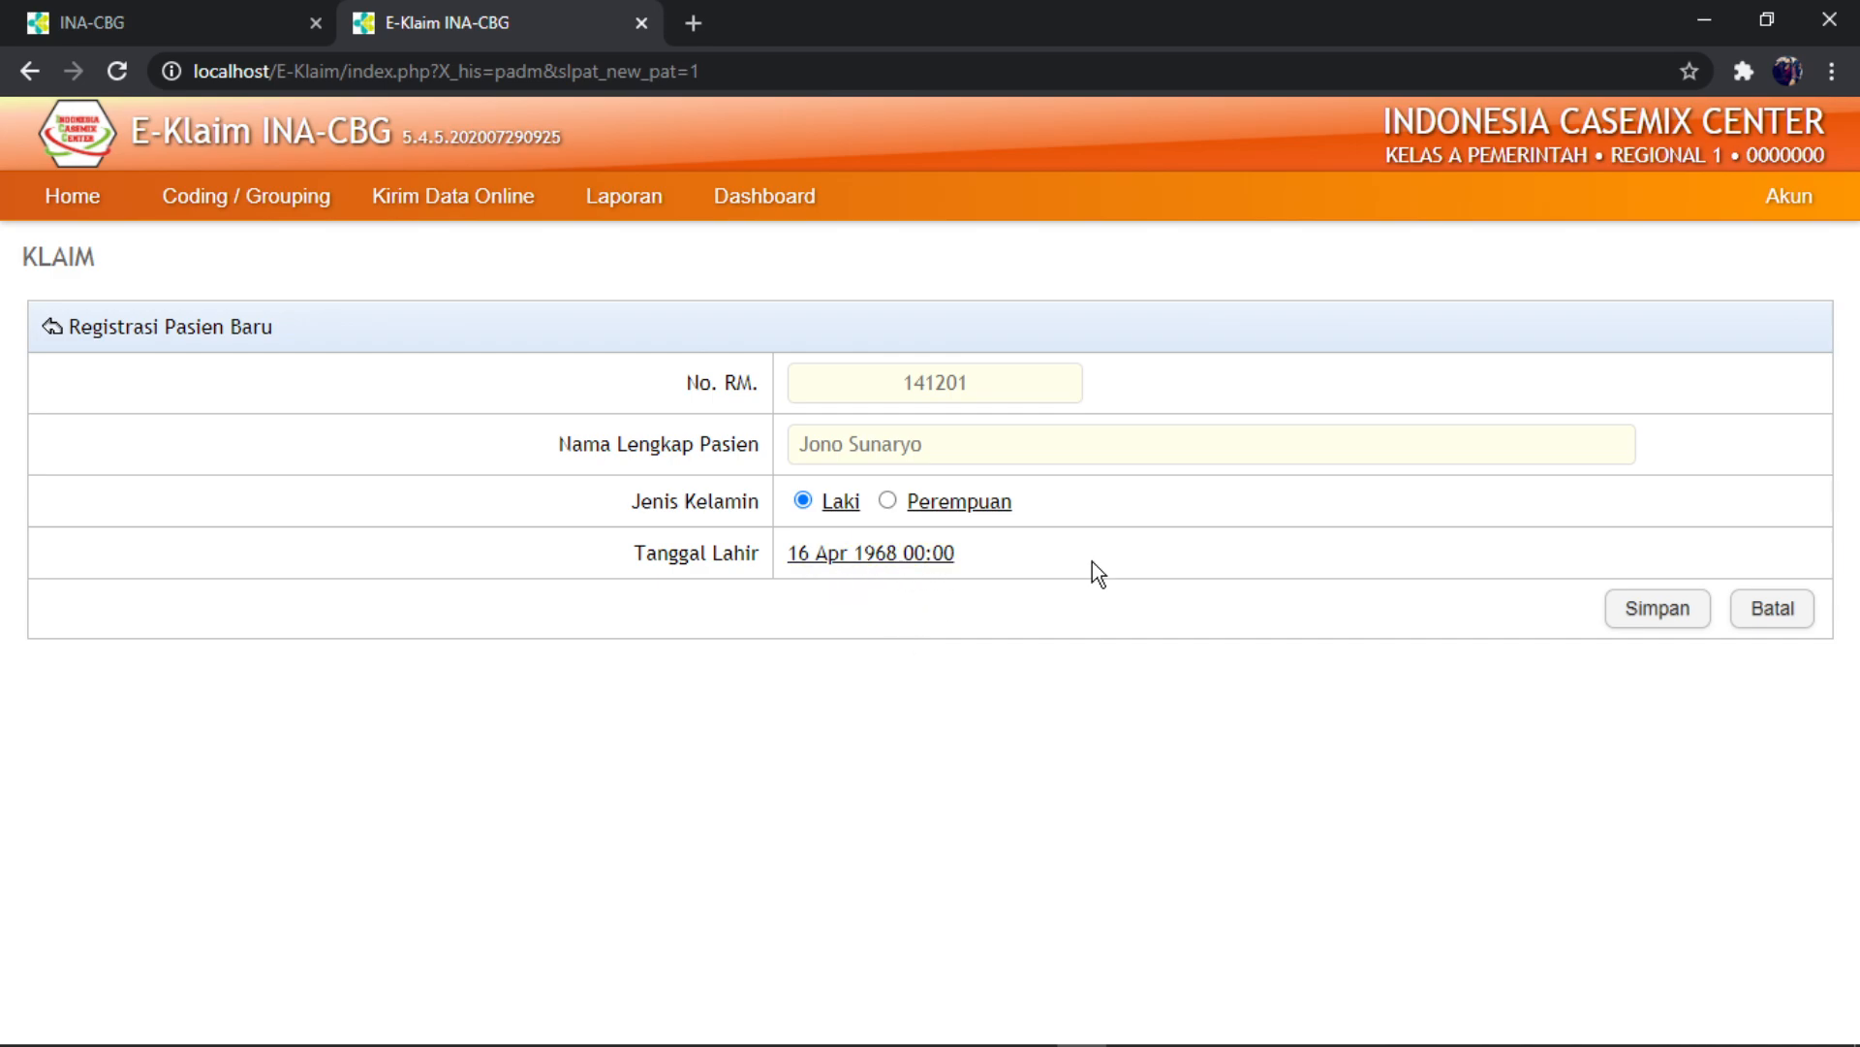
pyautogui.click(1652, 613)
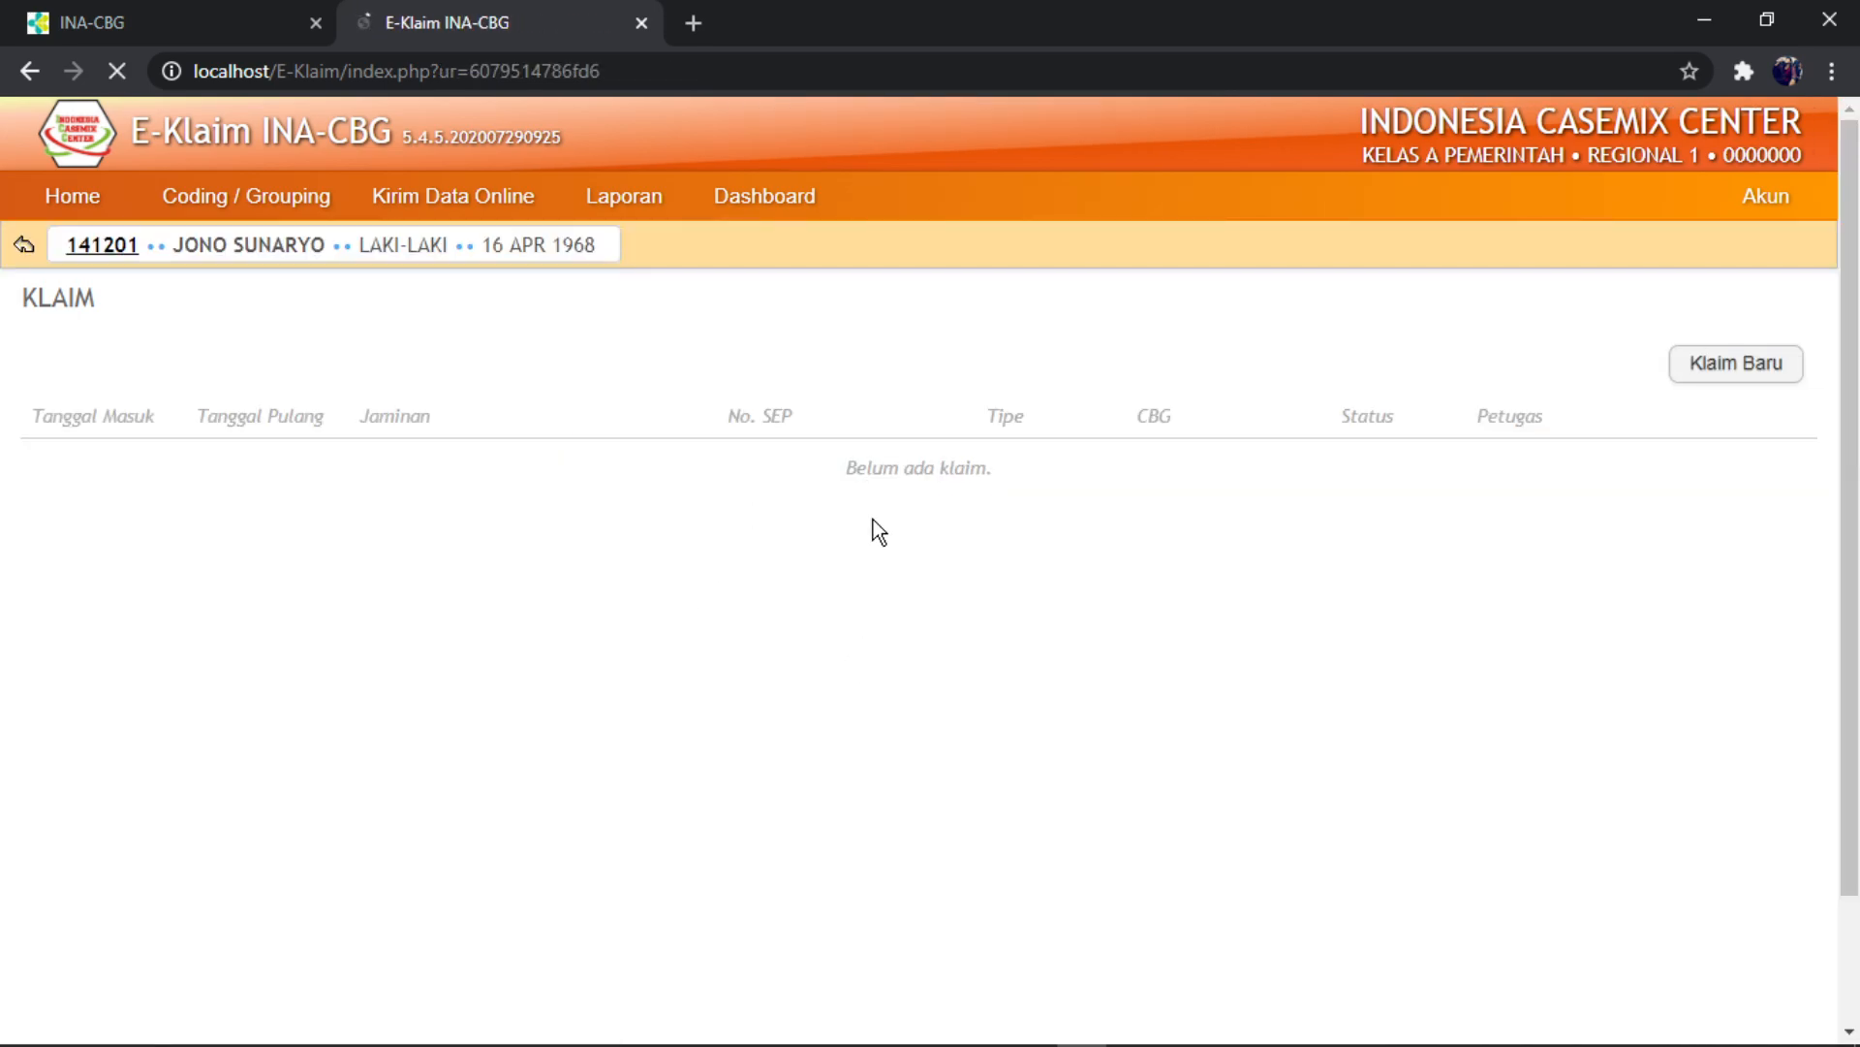
pyautogui.click(1709, 372)
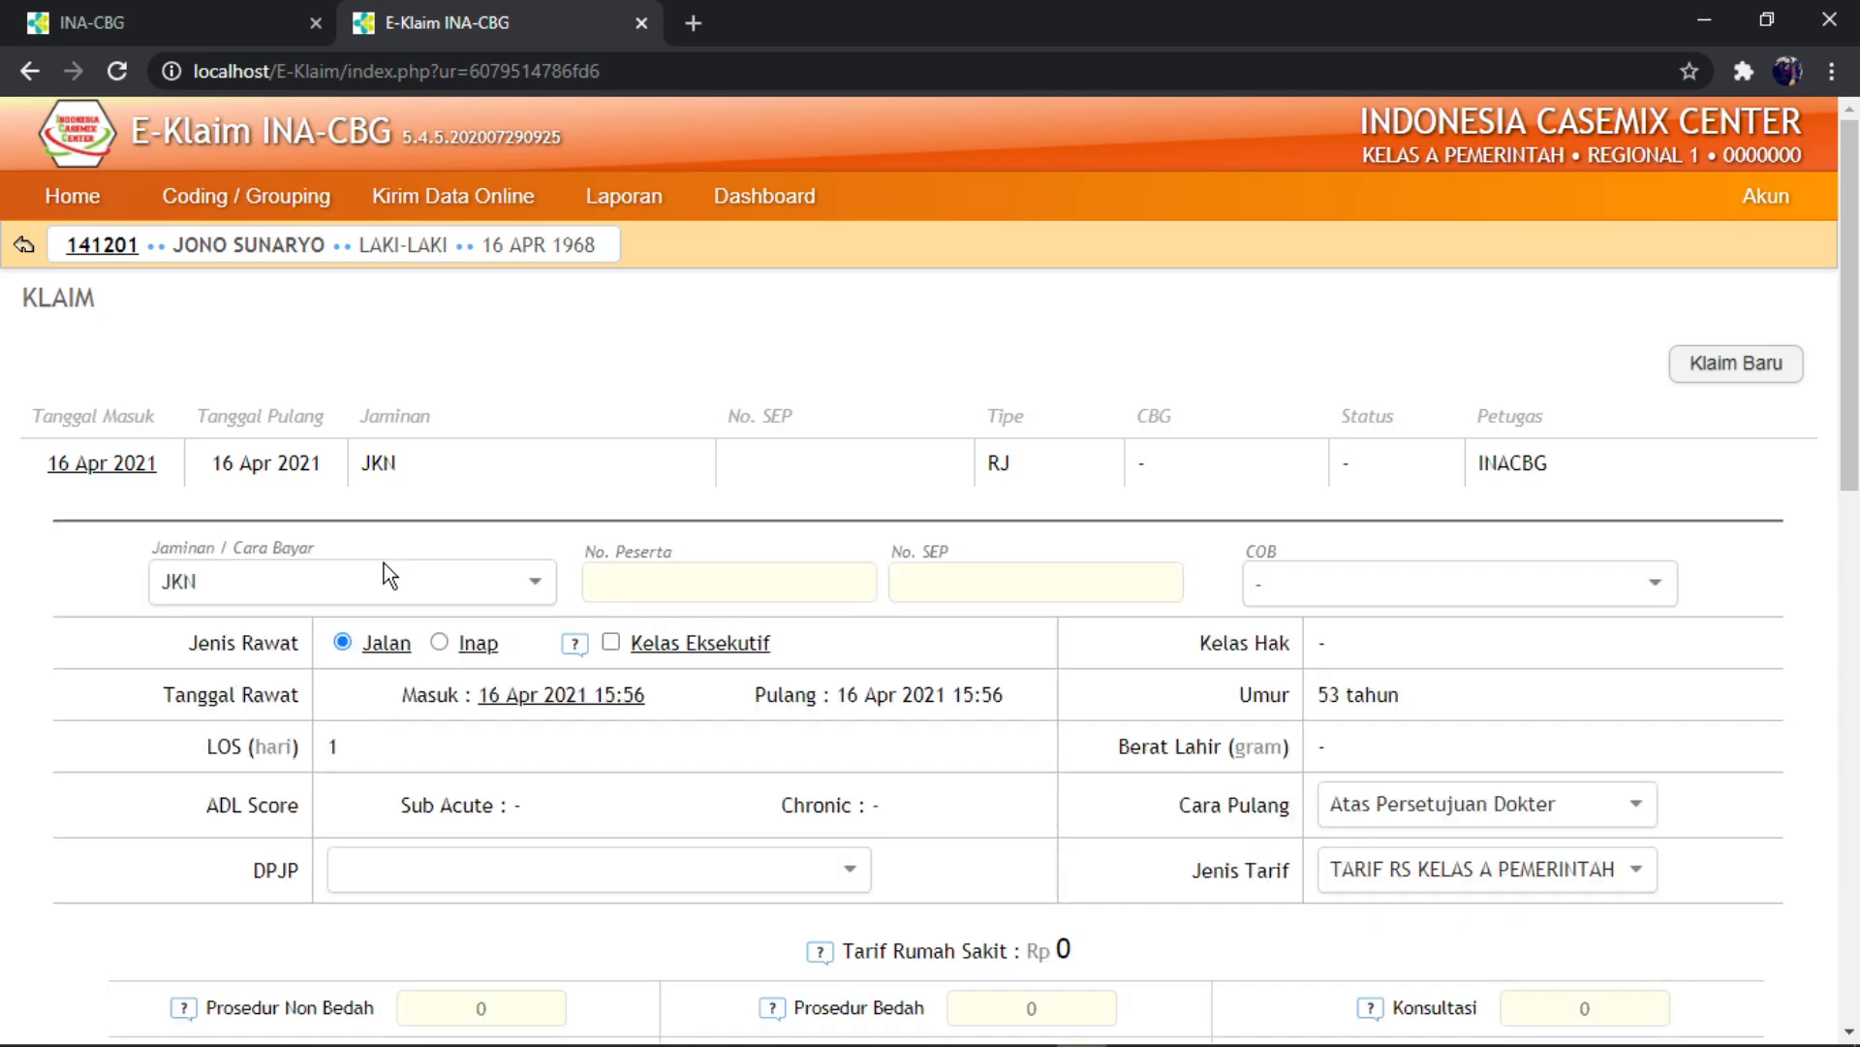
# - Enter the participant and SEP numbers and set the care type to Inap (inpatient)
pyautogui.scroll(-1, 386, 616)
pyautogui.scroll(-2, 387, 617)
pyautogui.click(679, 308)
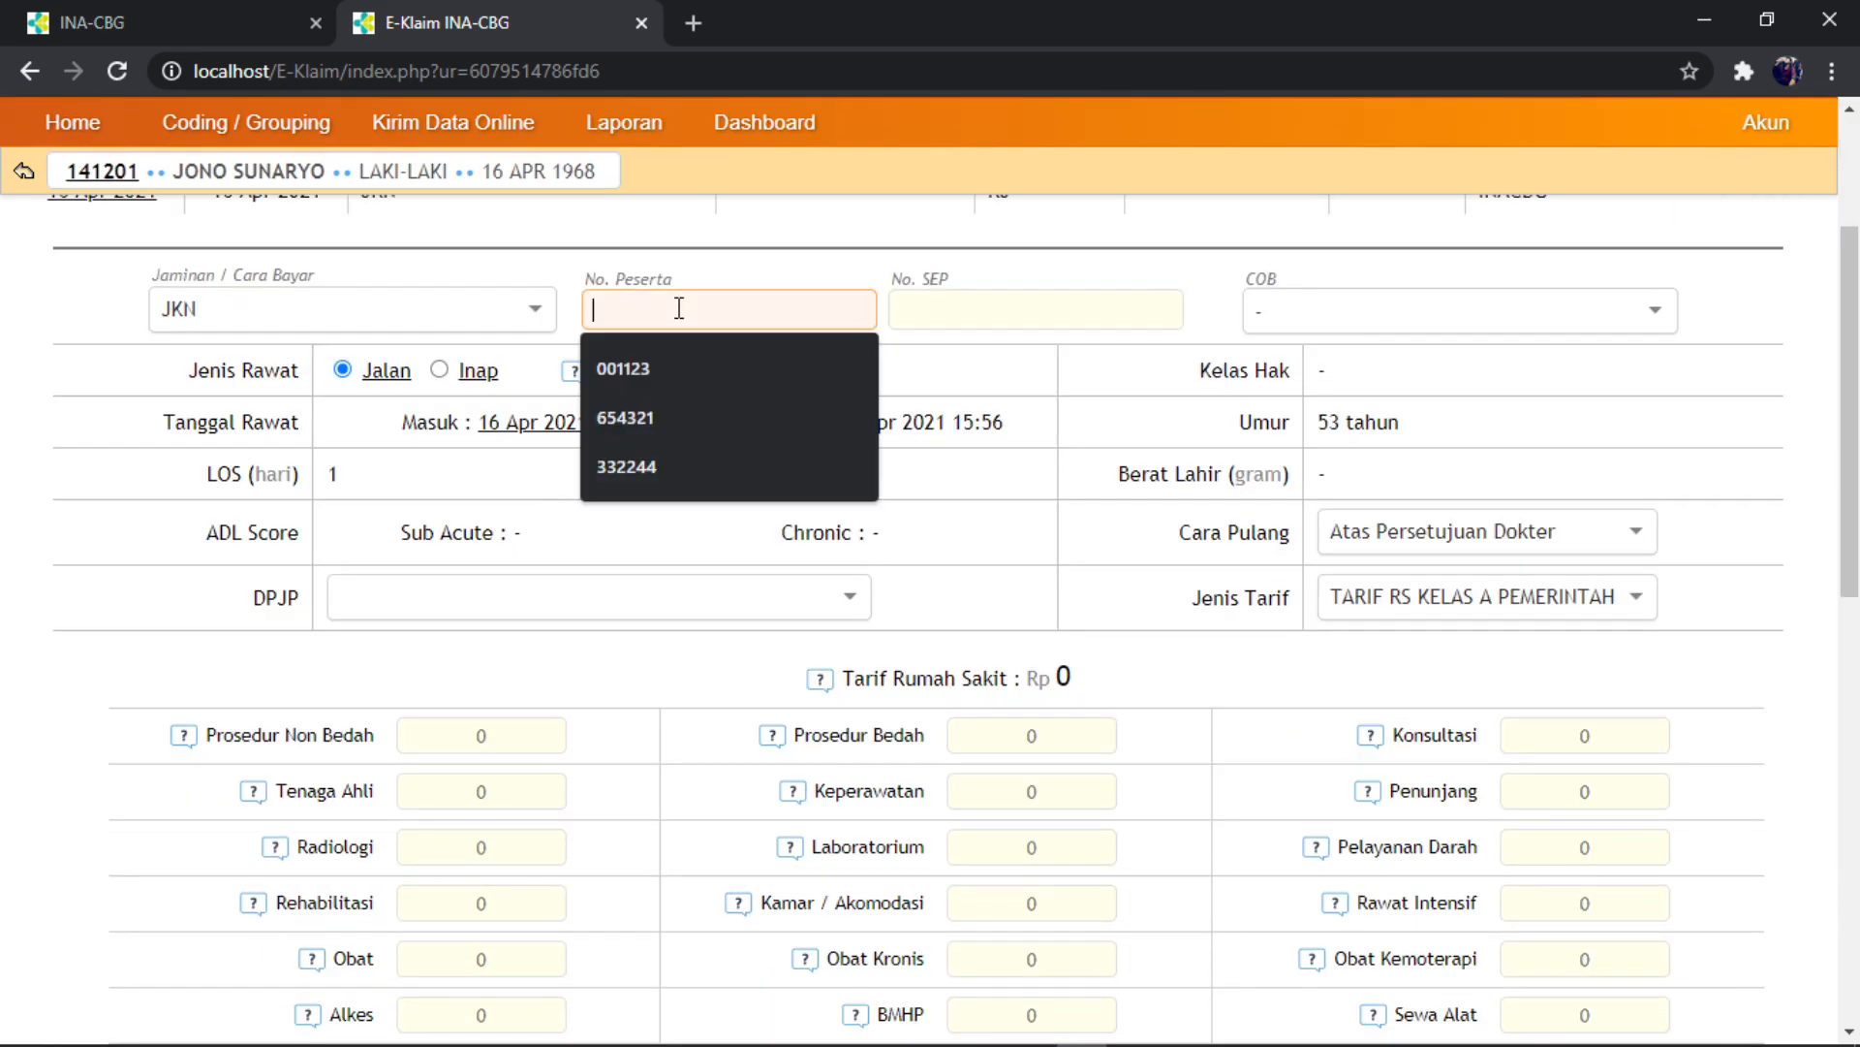
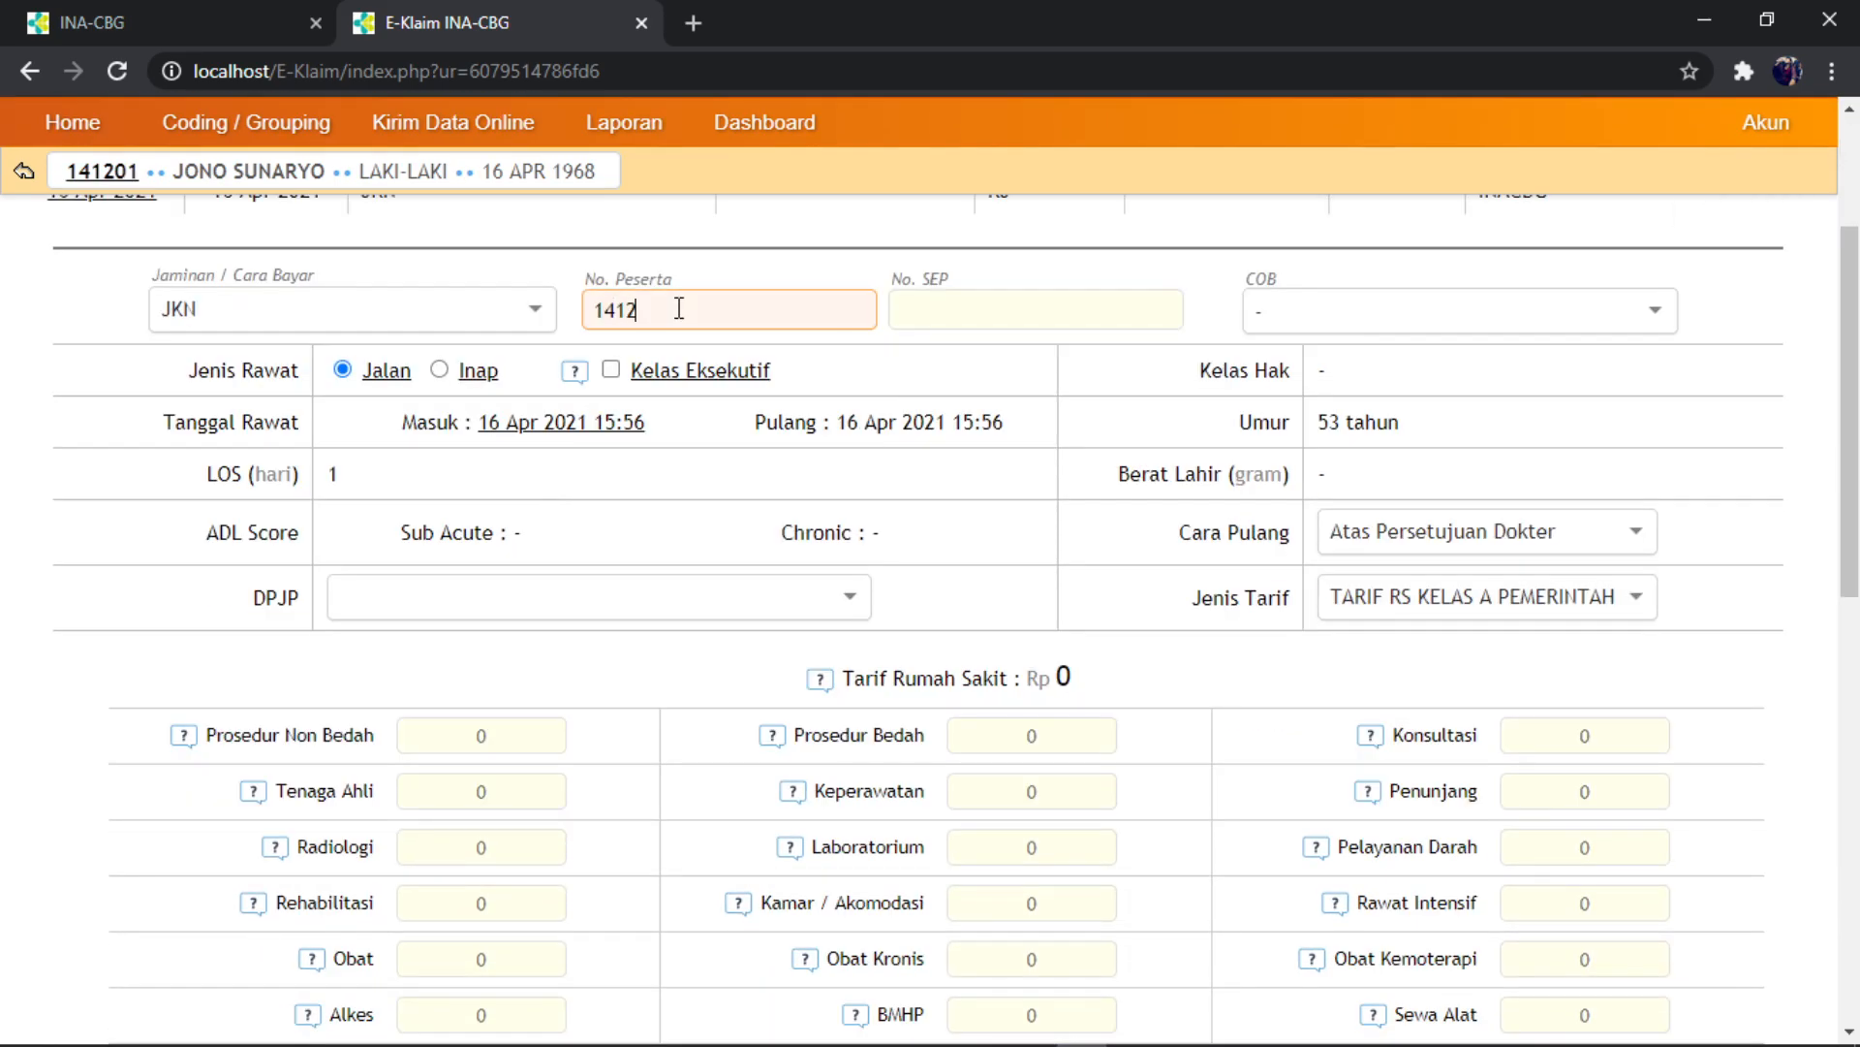
pyautogui.click(916, 312)
pyautogui.write('12')
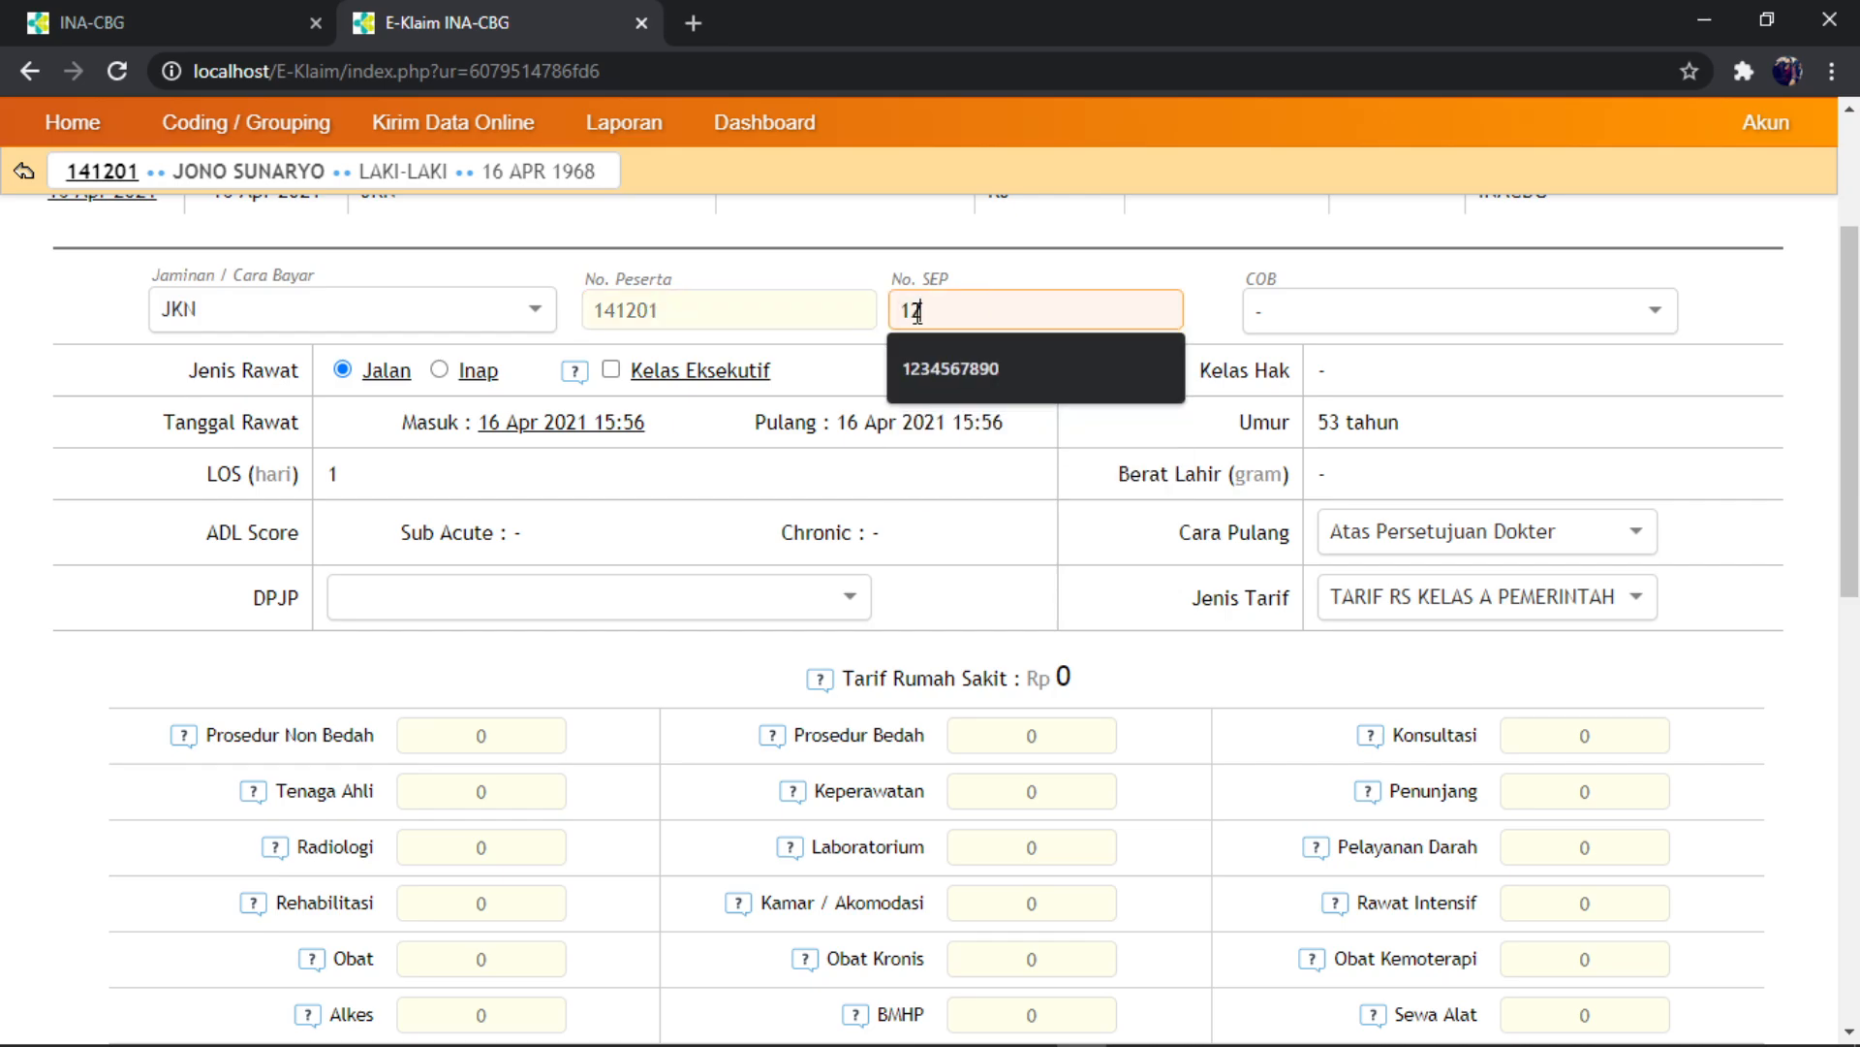
pyautogui.write('345678910')
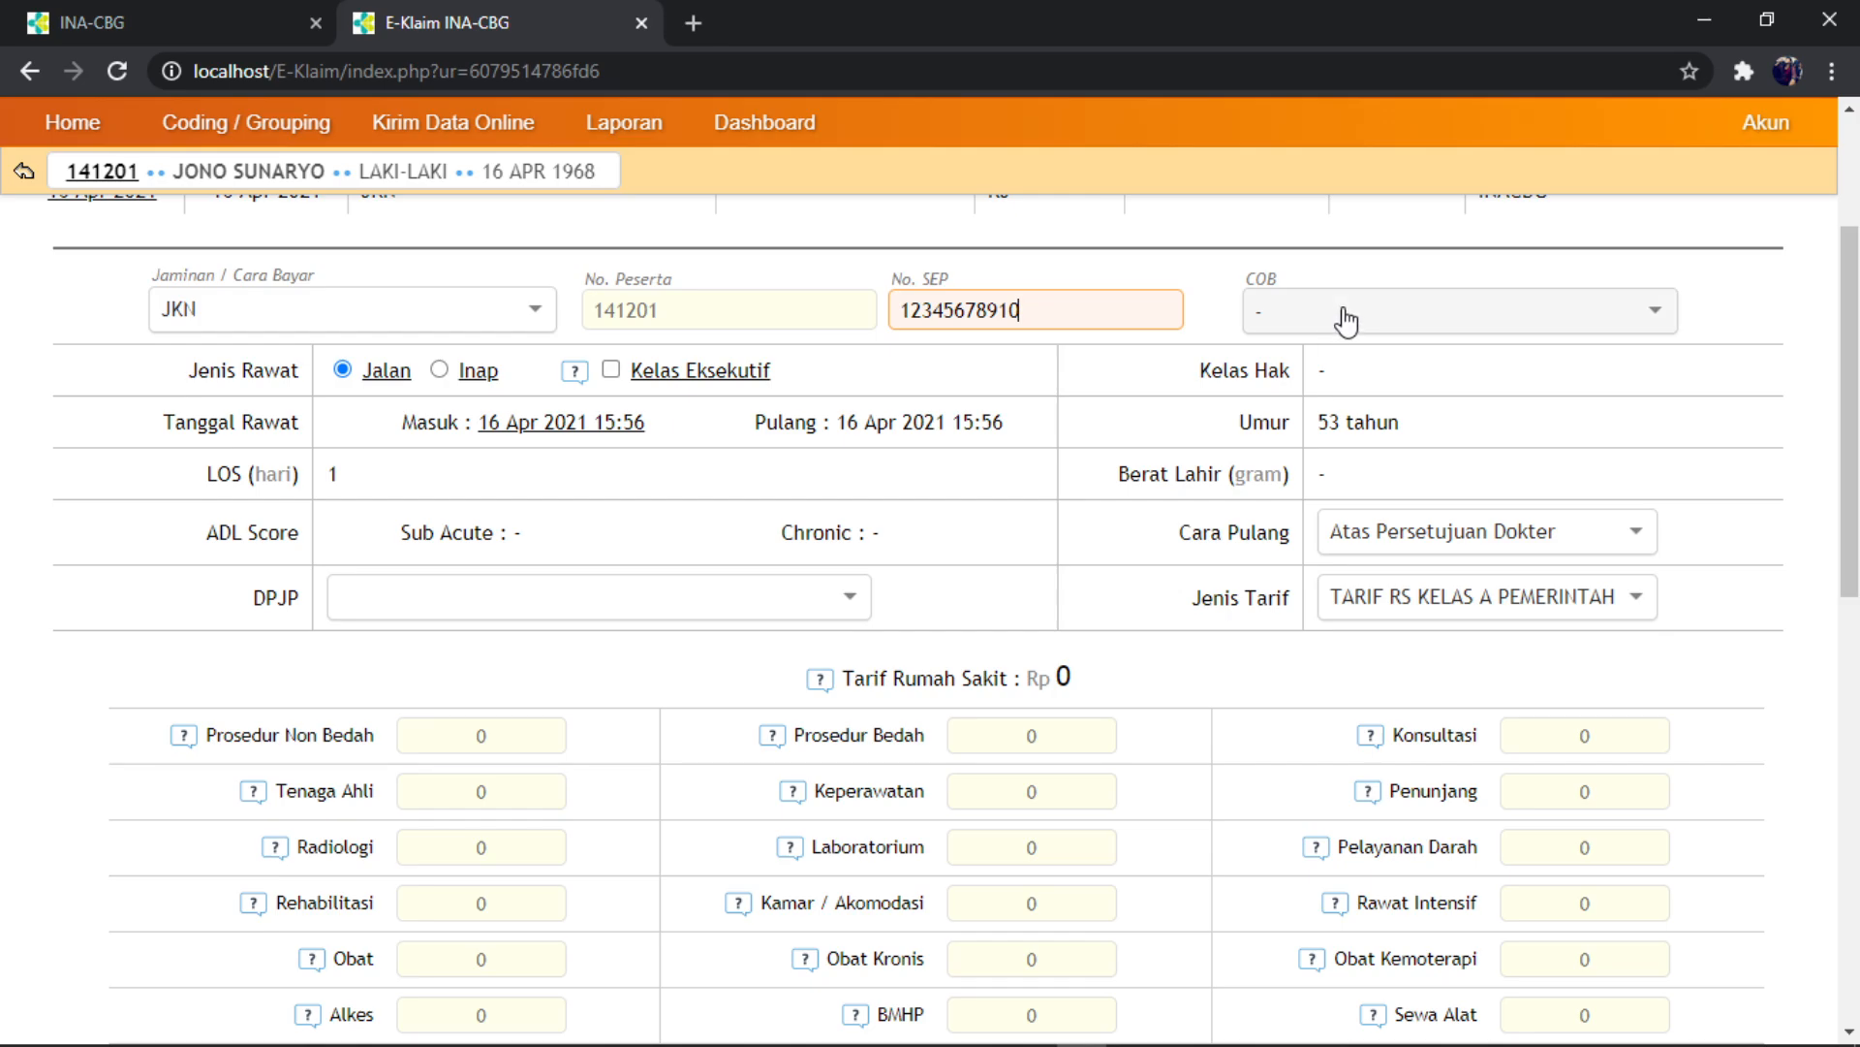
pyautogui.click(441, 371)
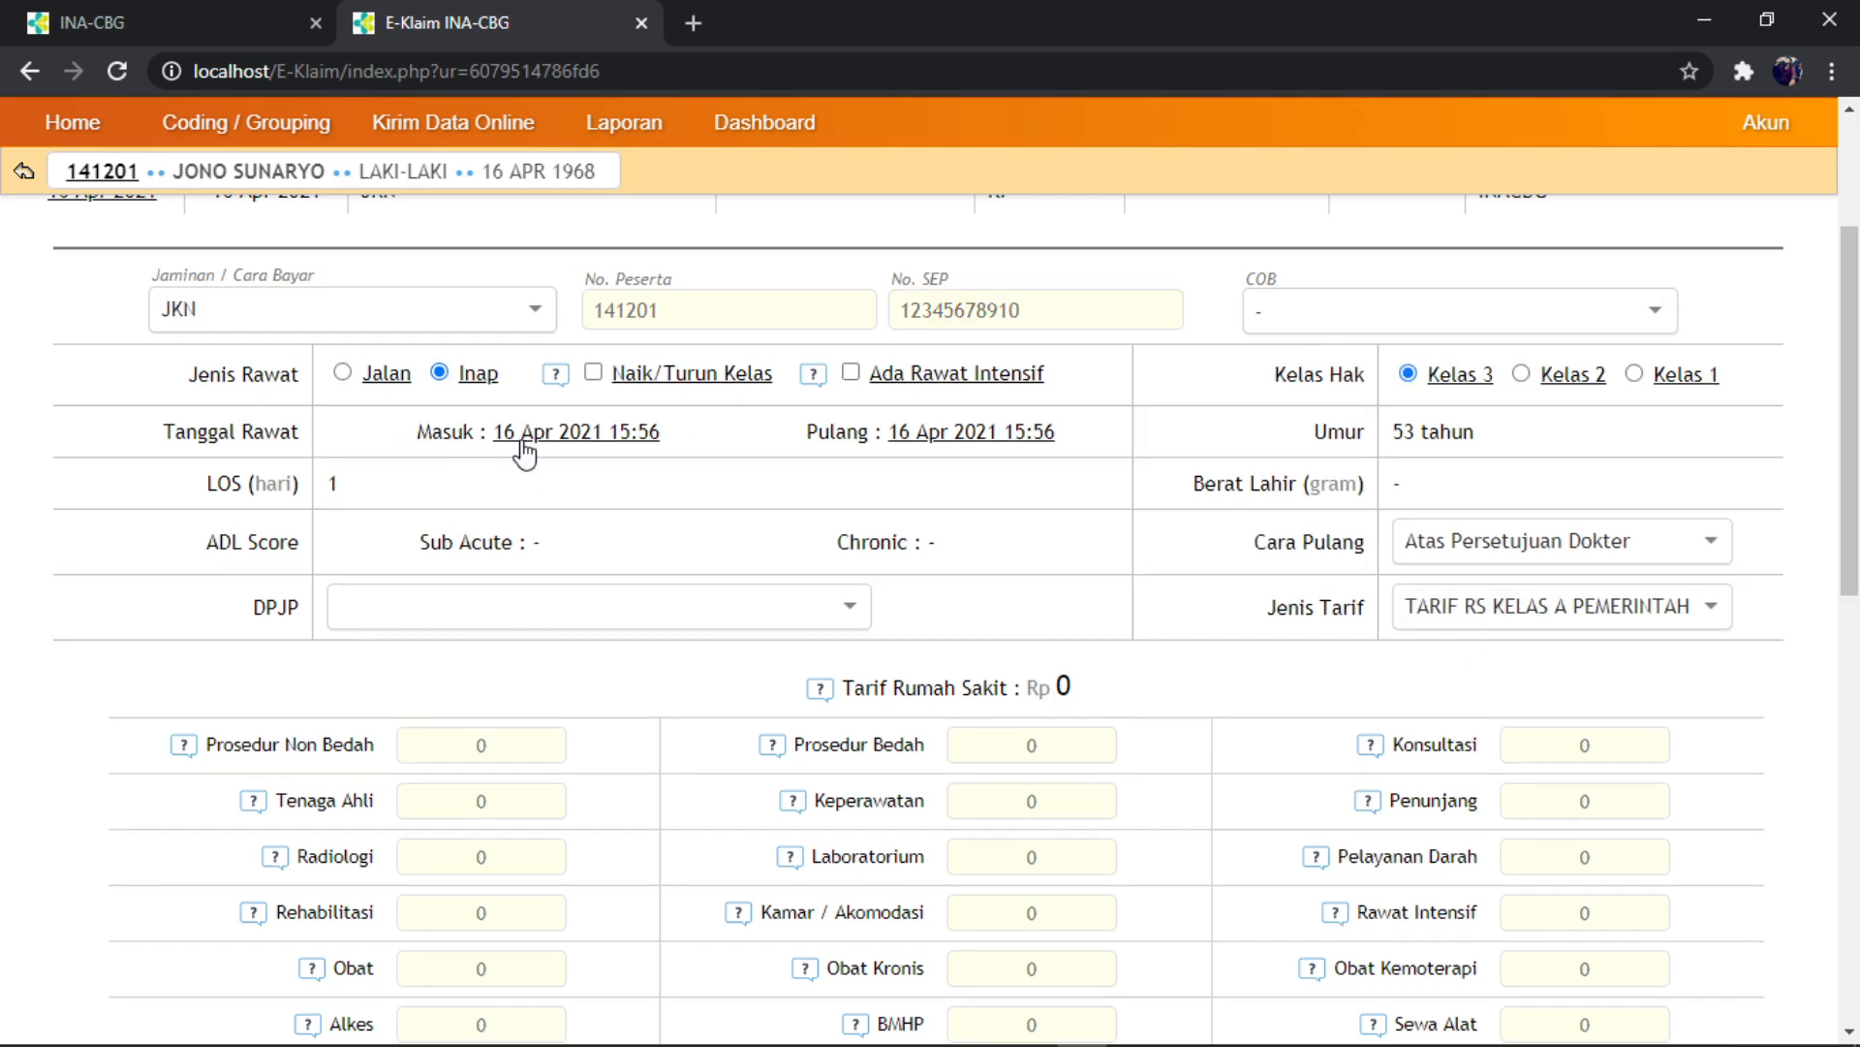
# - Check the one-week length of stay in the Word case document before setting the admission date
pyautogui.click(579, 436)
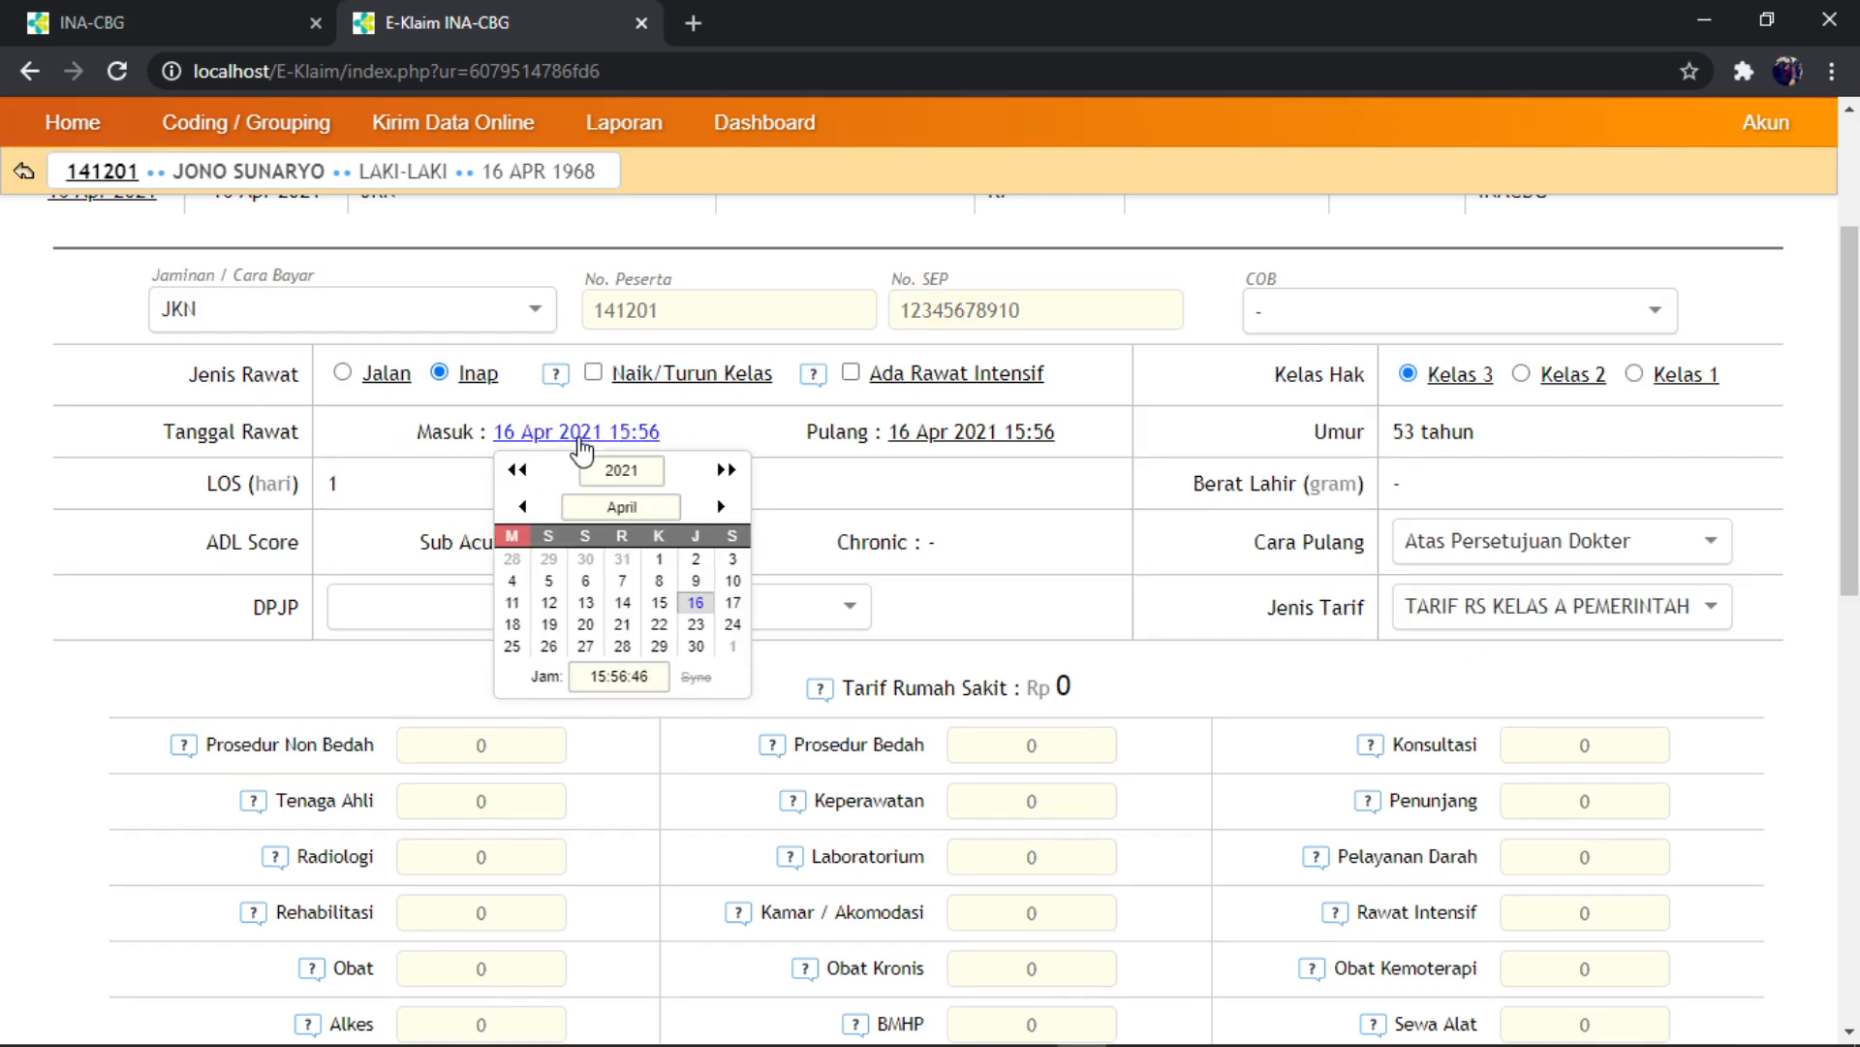
pyautogui.moveTo(998, 1035)
pyautogui.click(882, 1029)
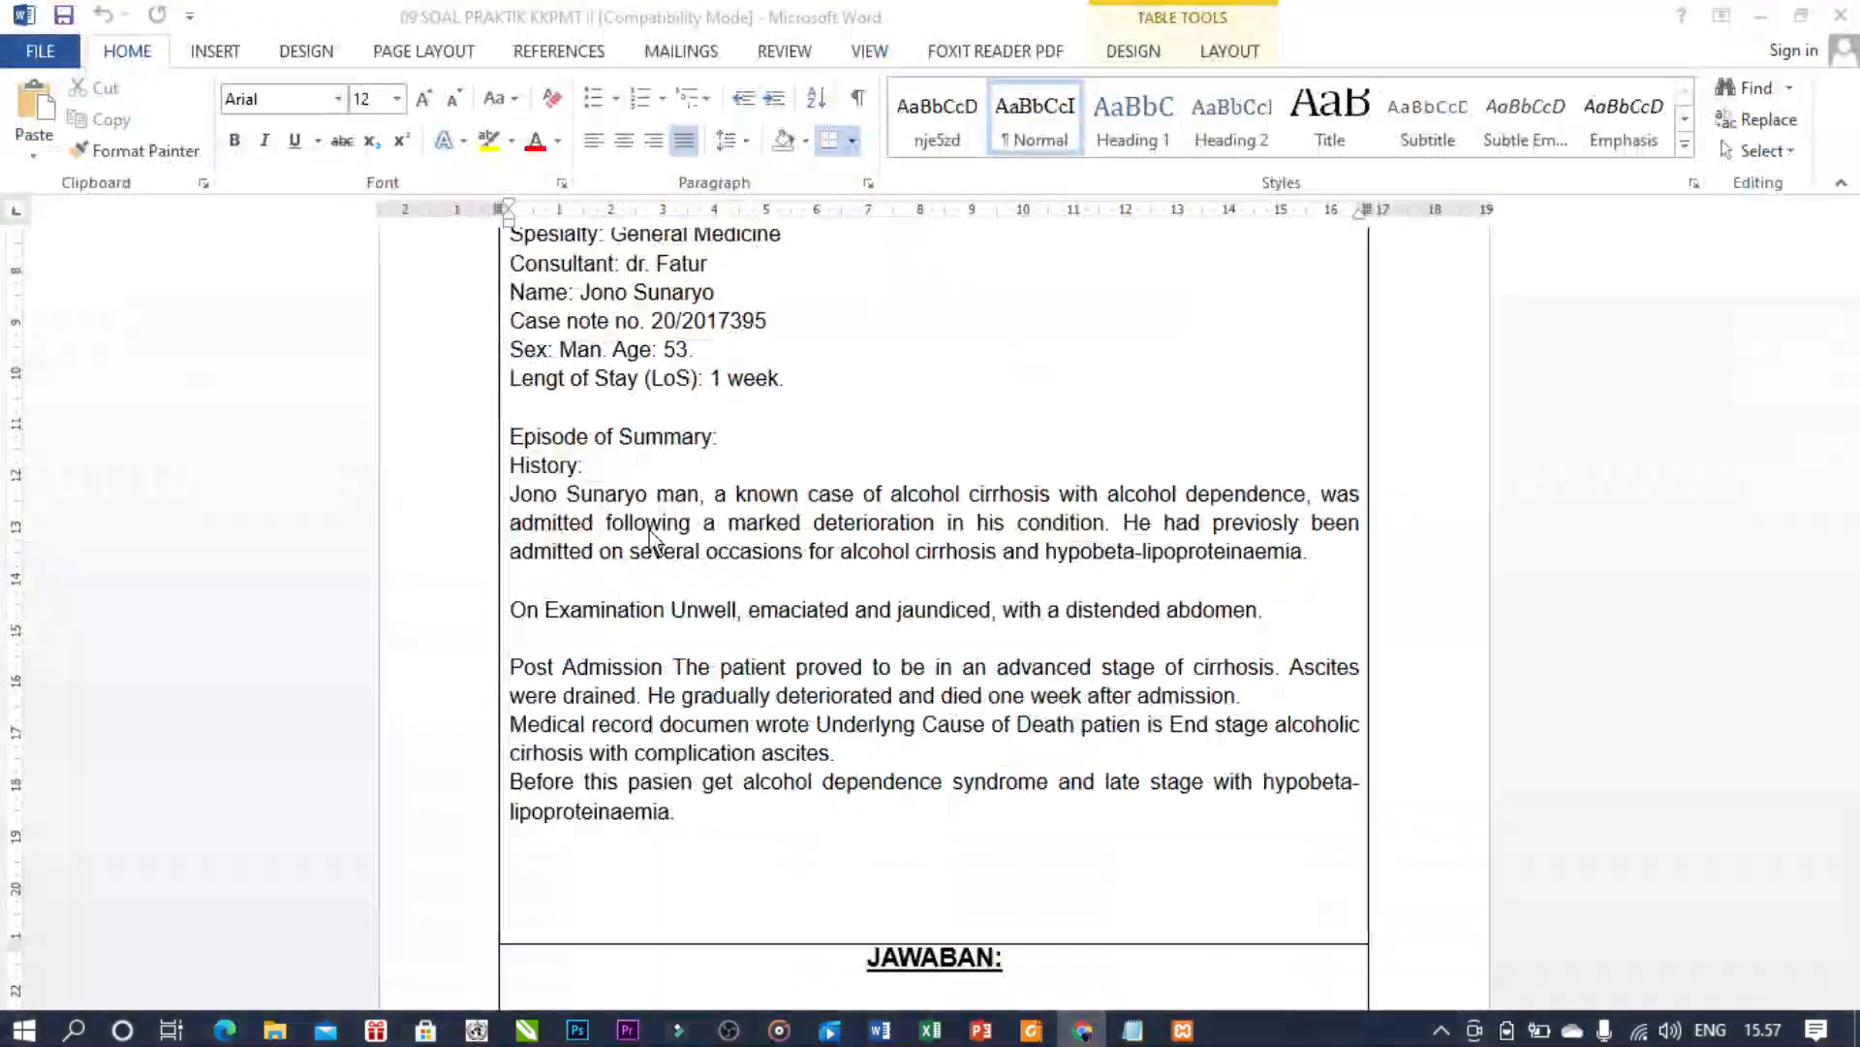
pyautogui.moveTo(713, 387); pyautogui.dragTo(840, 386)
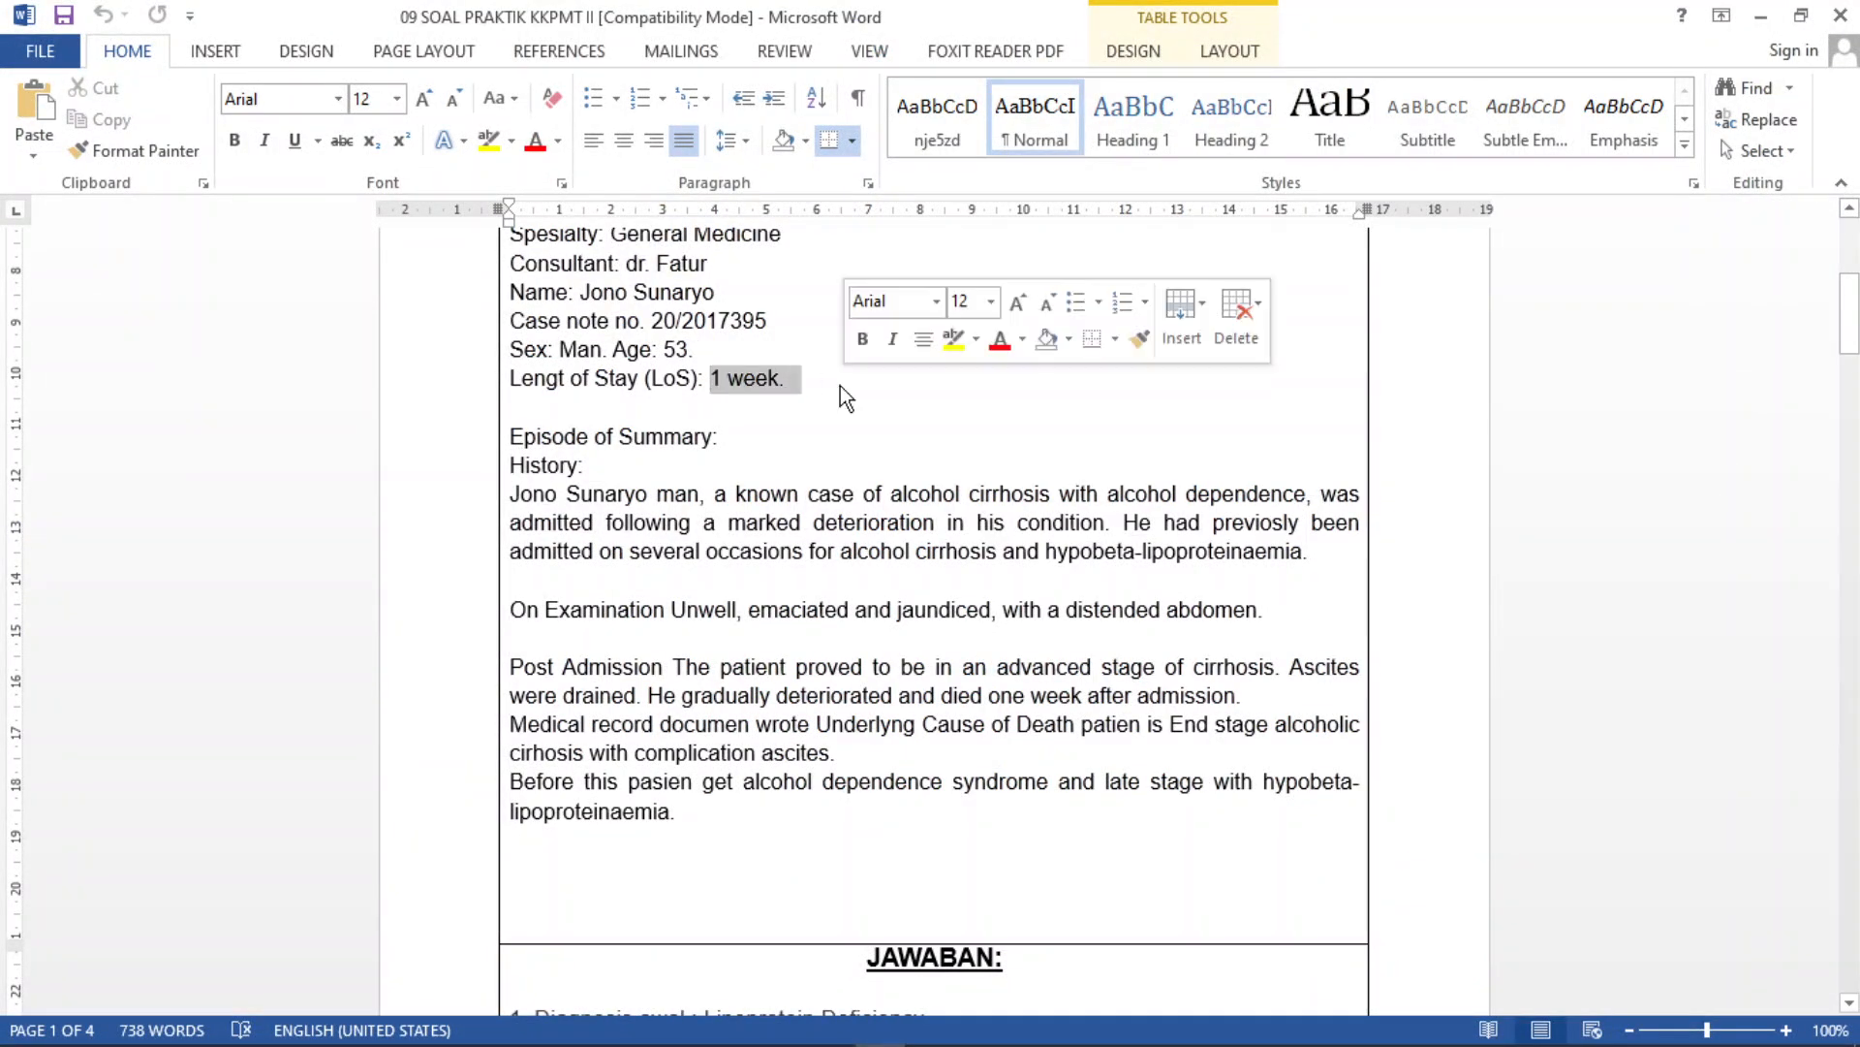
pyautogui.click(819, 407)
pyautogui.click(1080, 1029)
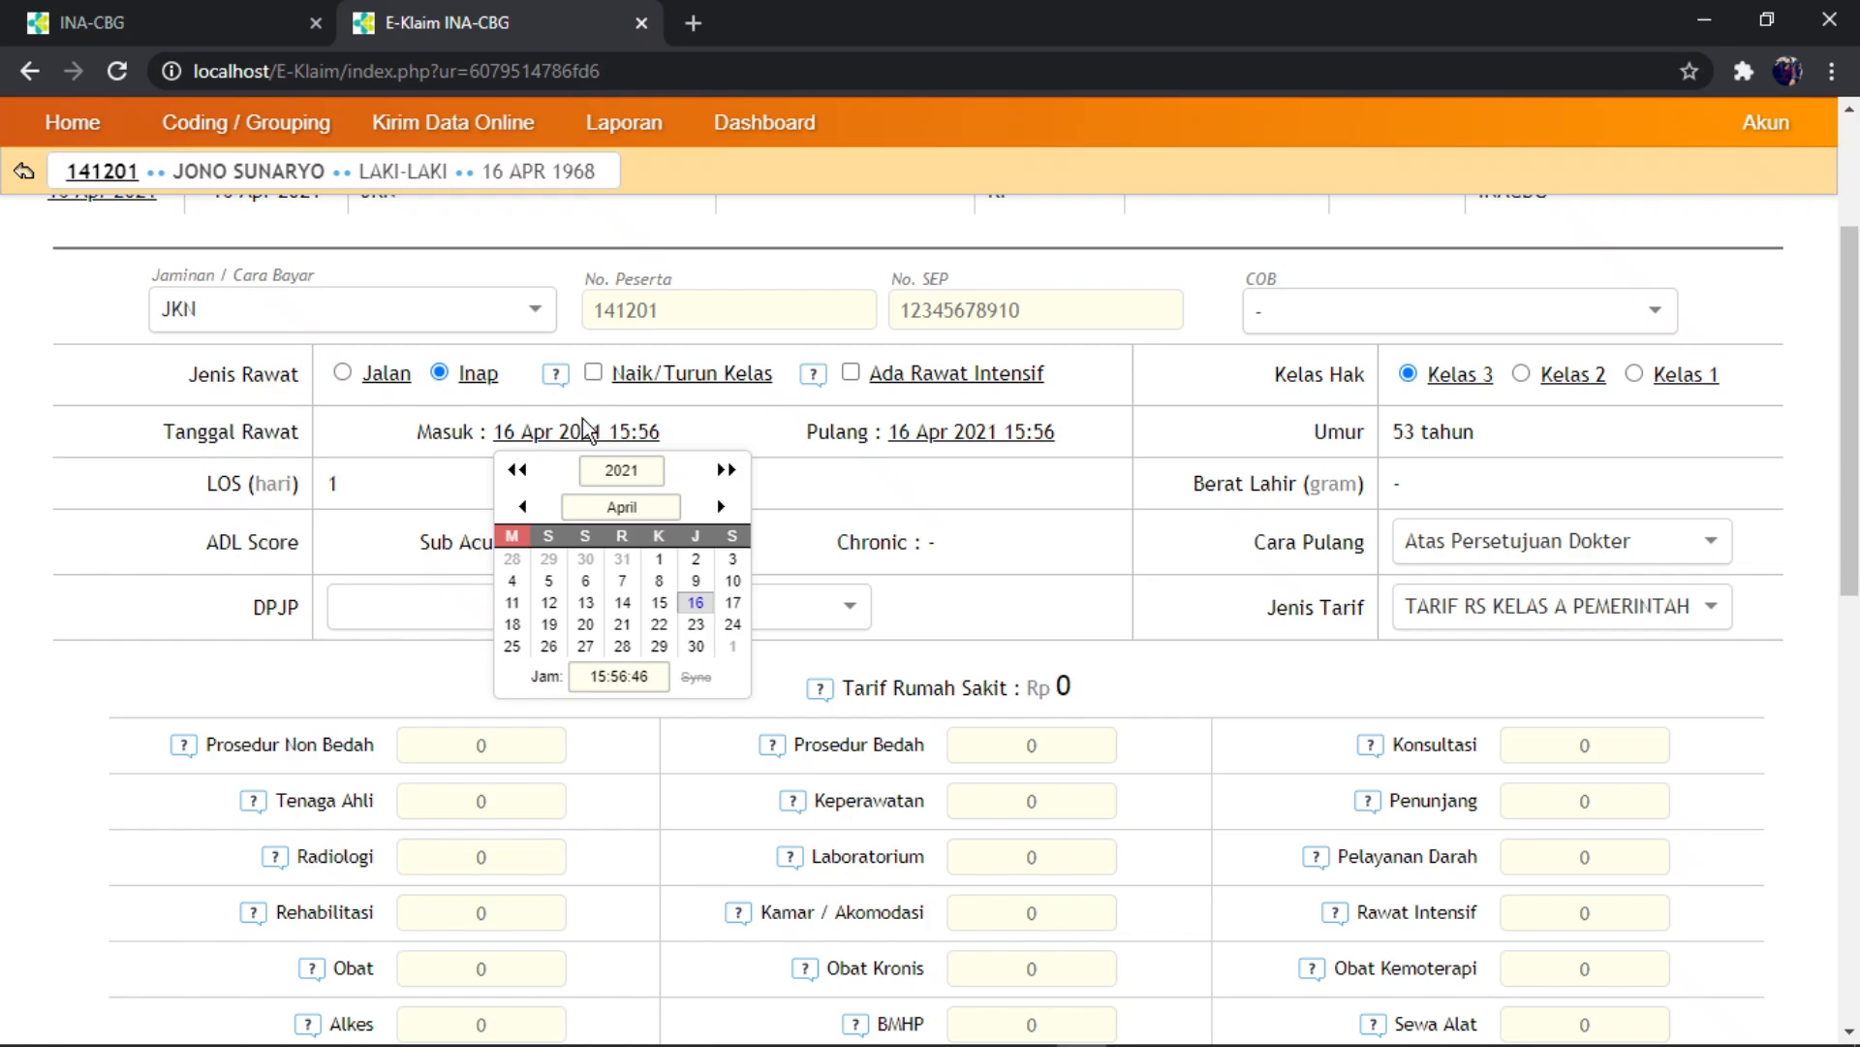
# - Set the admission date to 10 Apr 2021, giving a 7-day stay
pyautogui.click(696, 581)
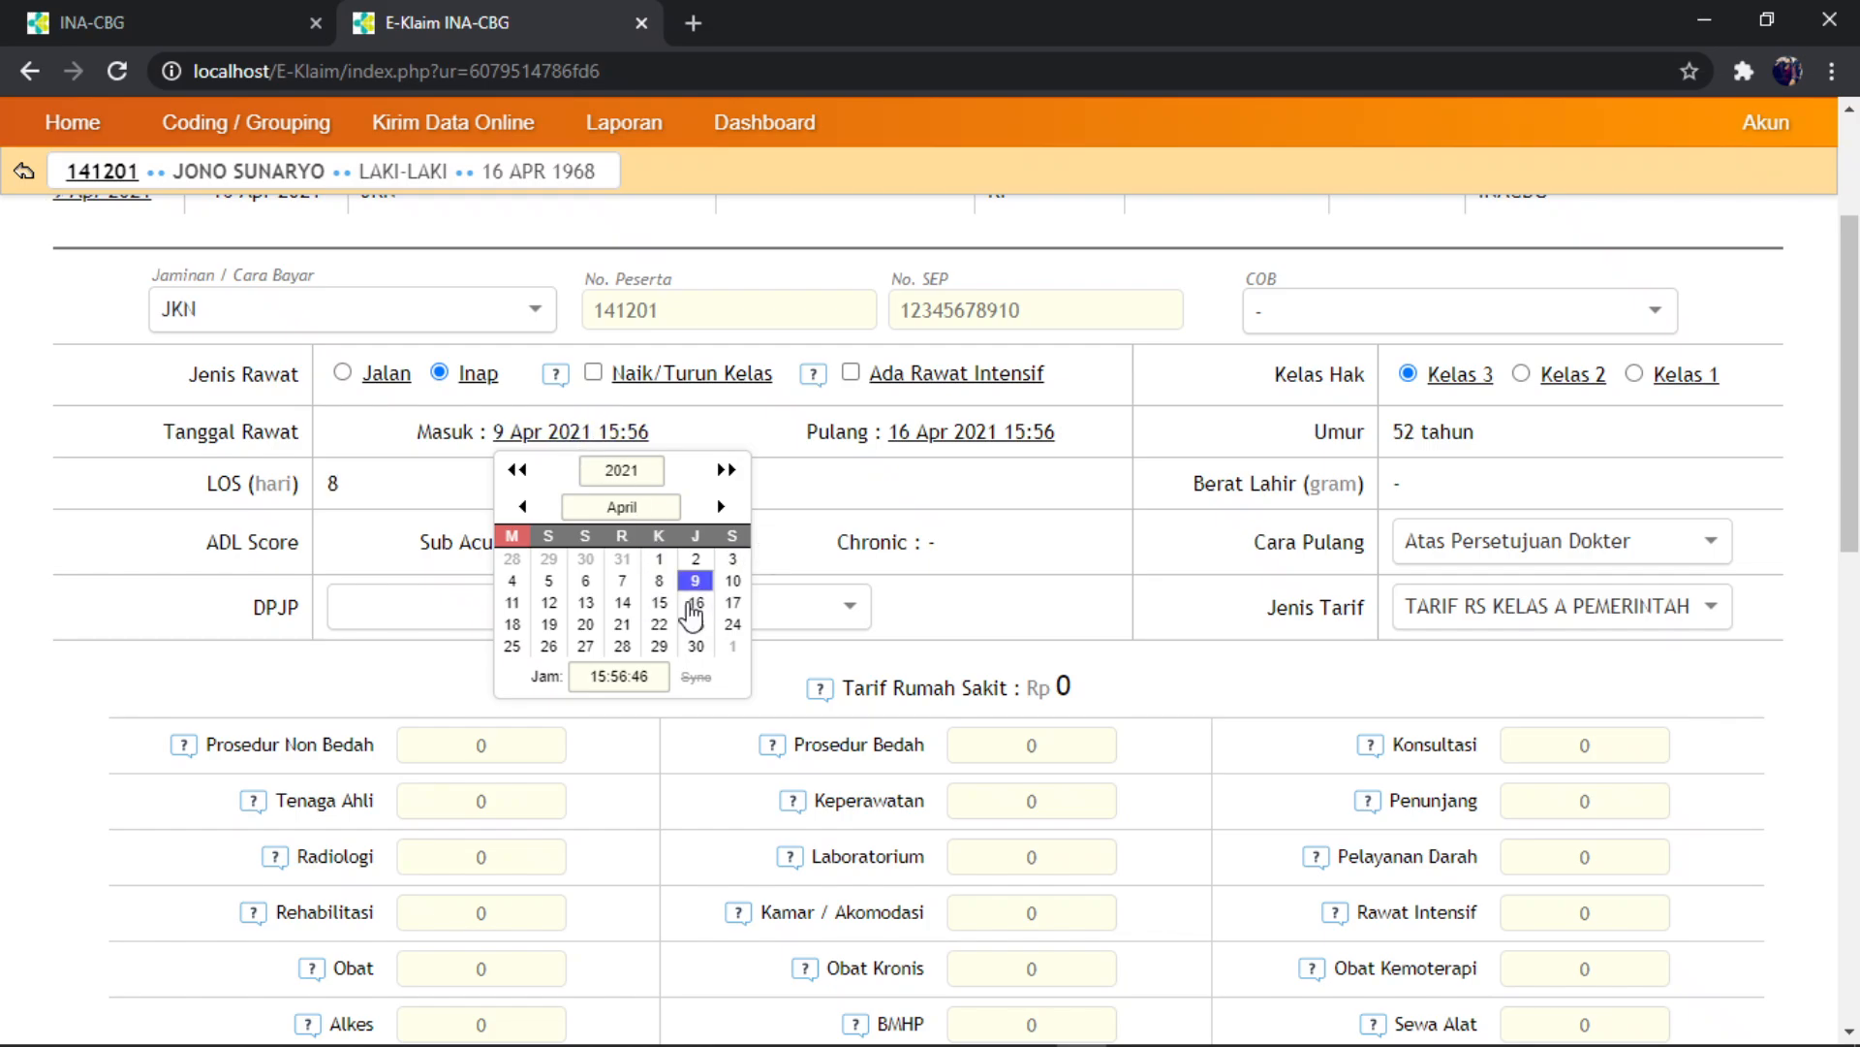
pyautogui.click(582, 436)
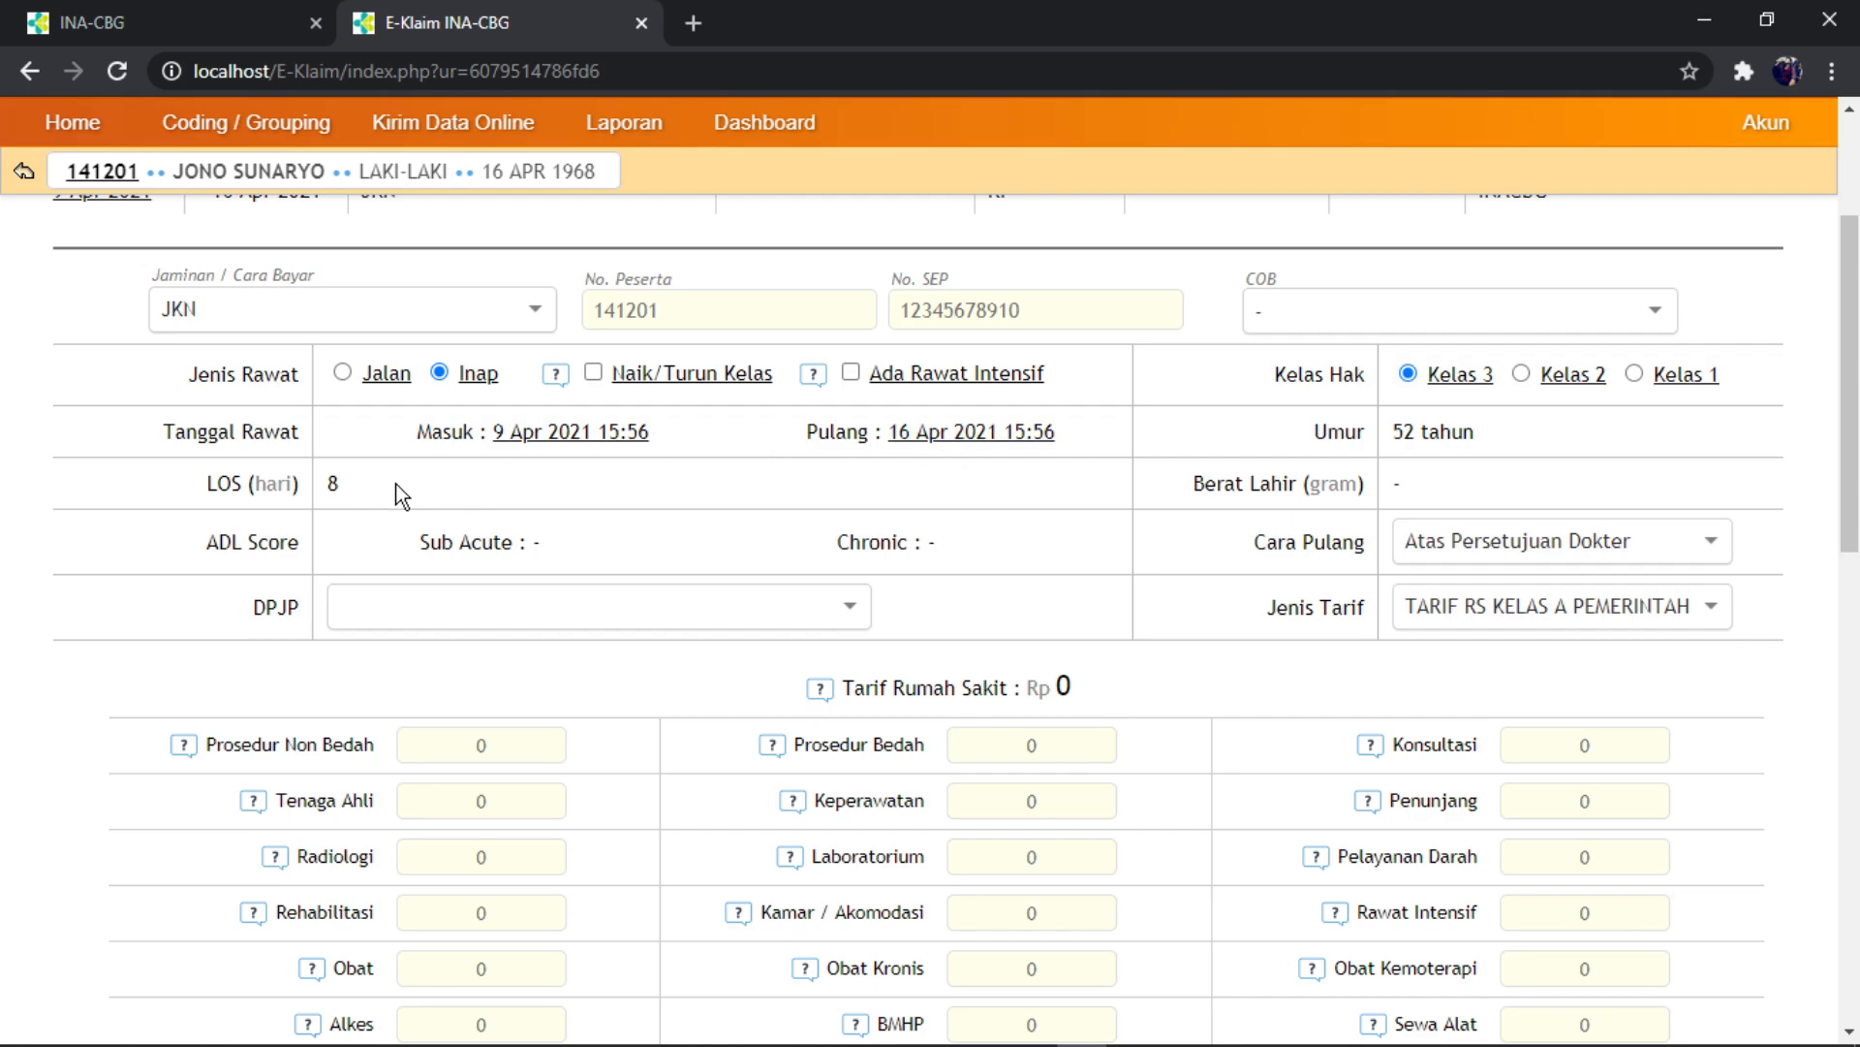
pyautogui.scroll(-1, 466, 509)
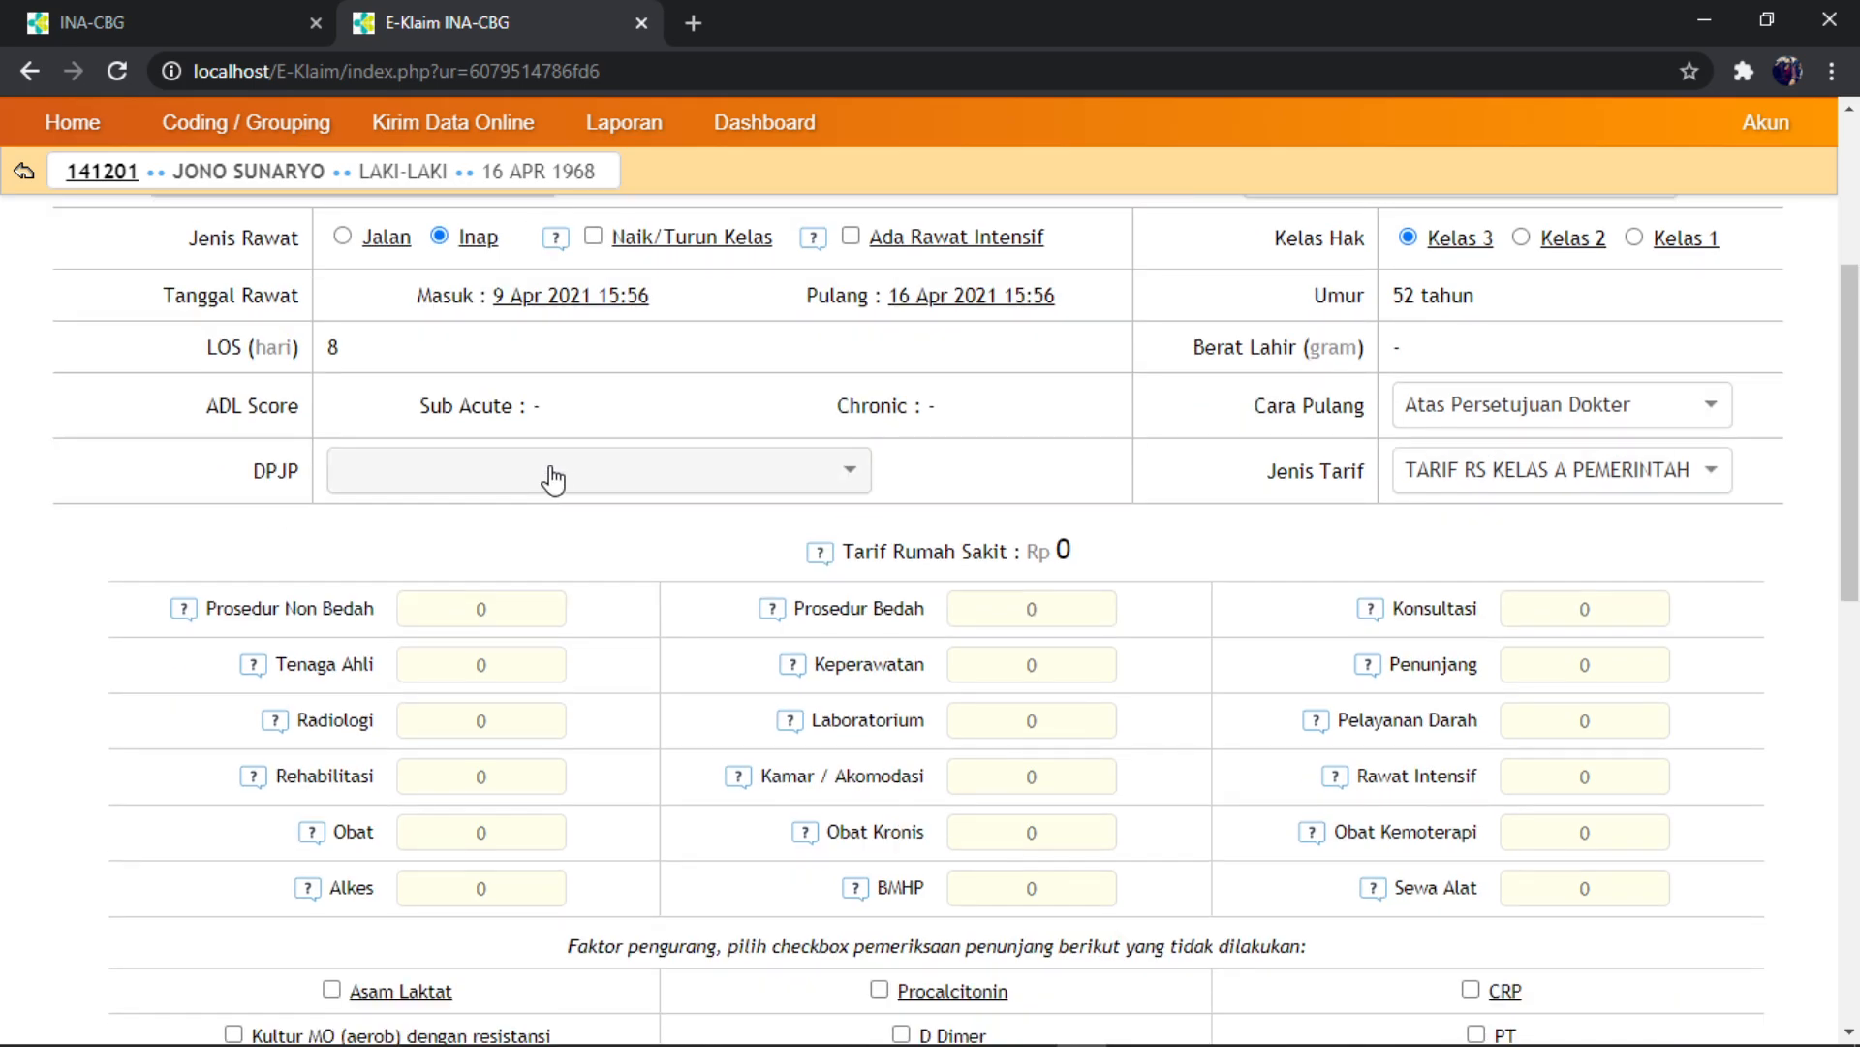
pyautogui.scroll(1, 553, 474)
pyautogui.click(572, 433)
pyautogui.click(731, 581)
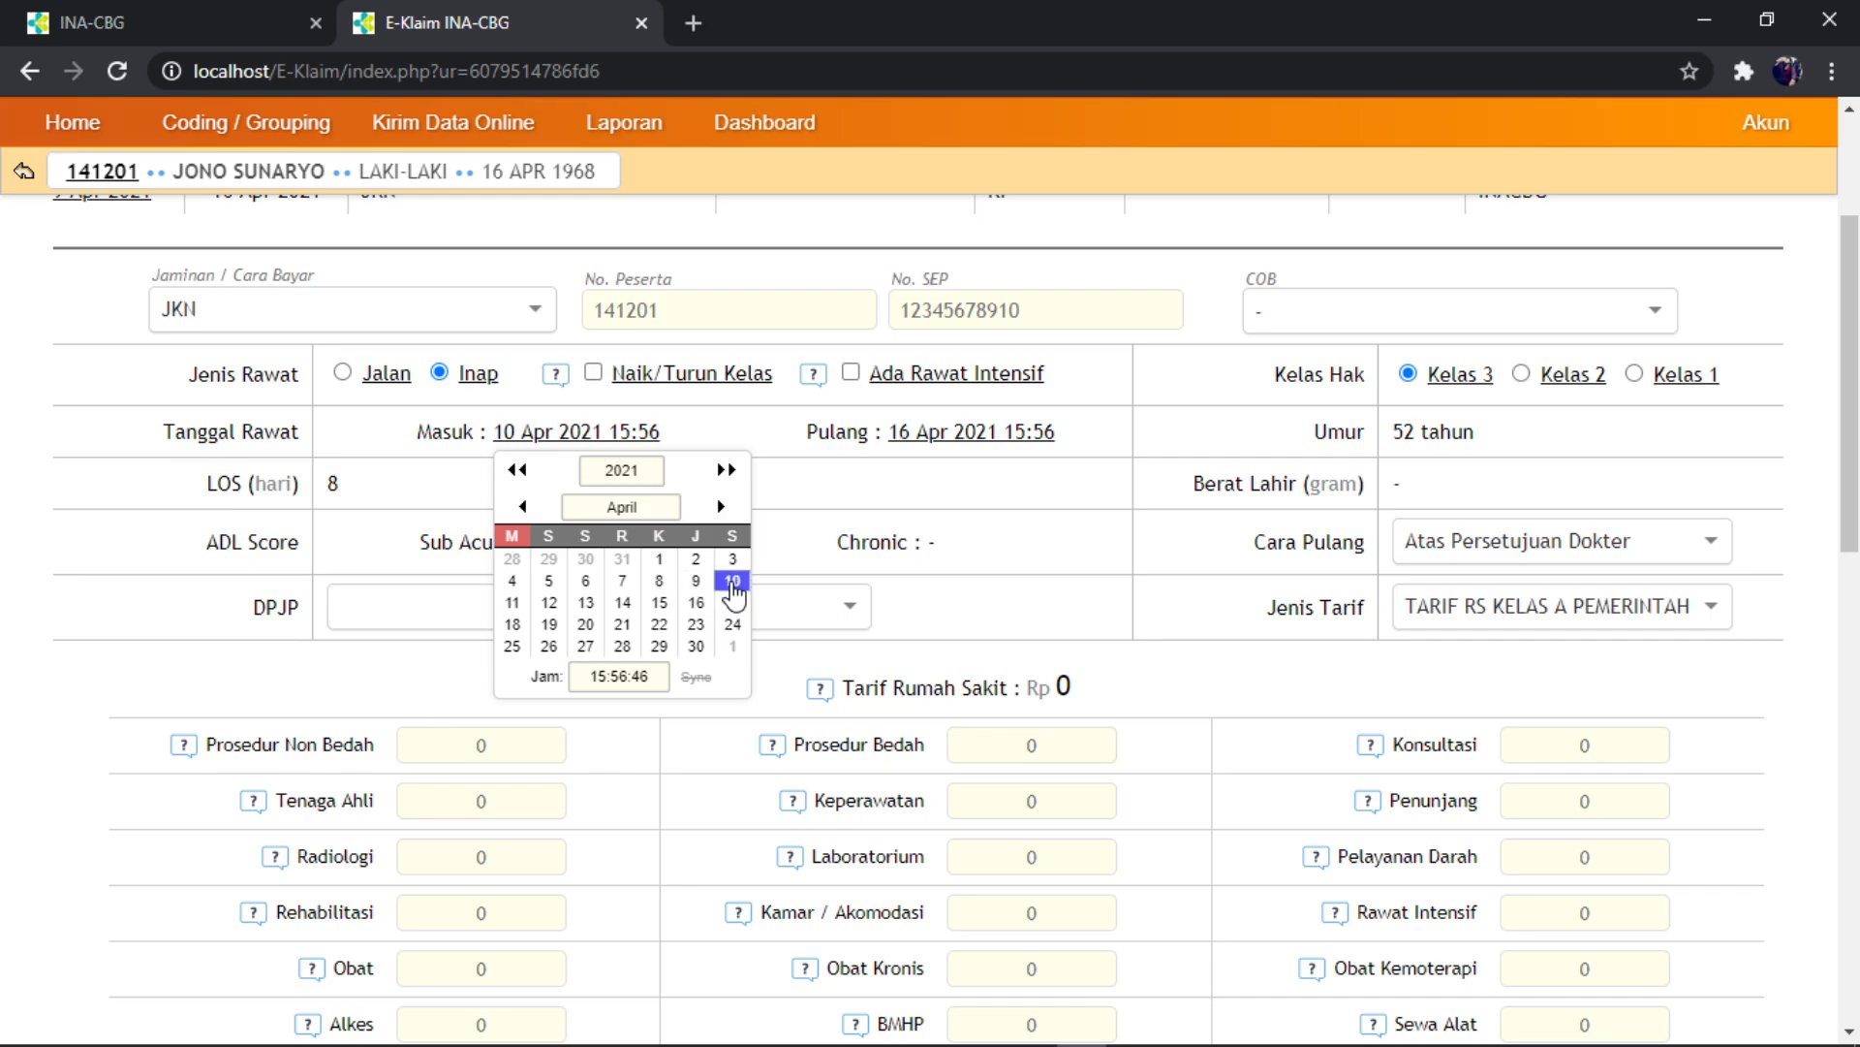
pyautogui.click(416, 477)
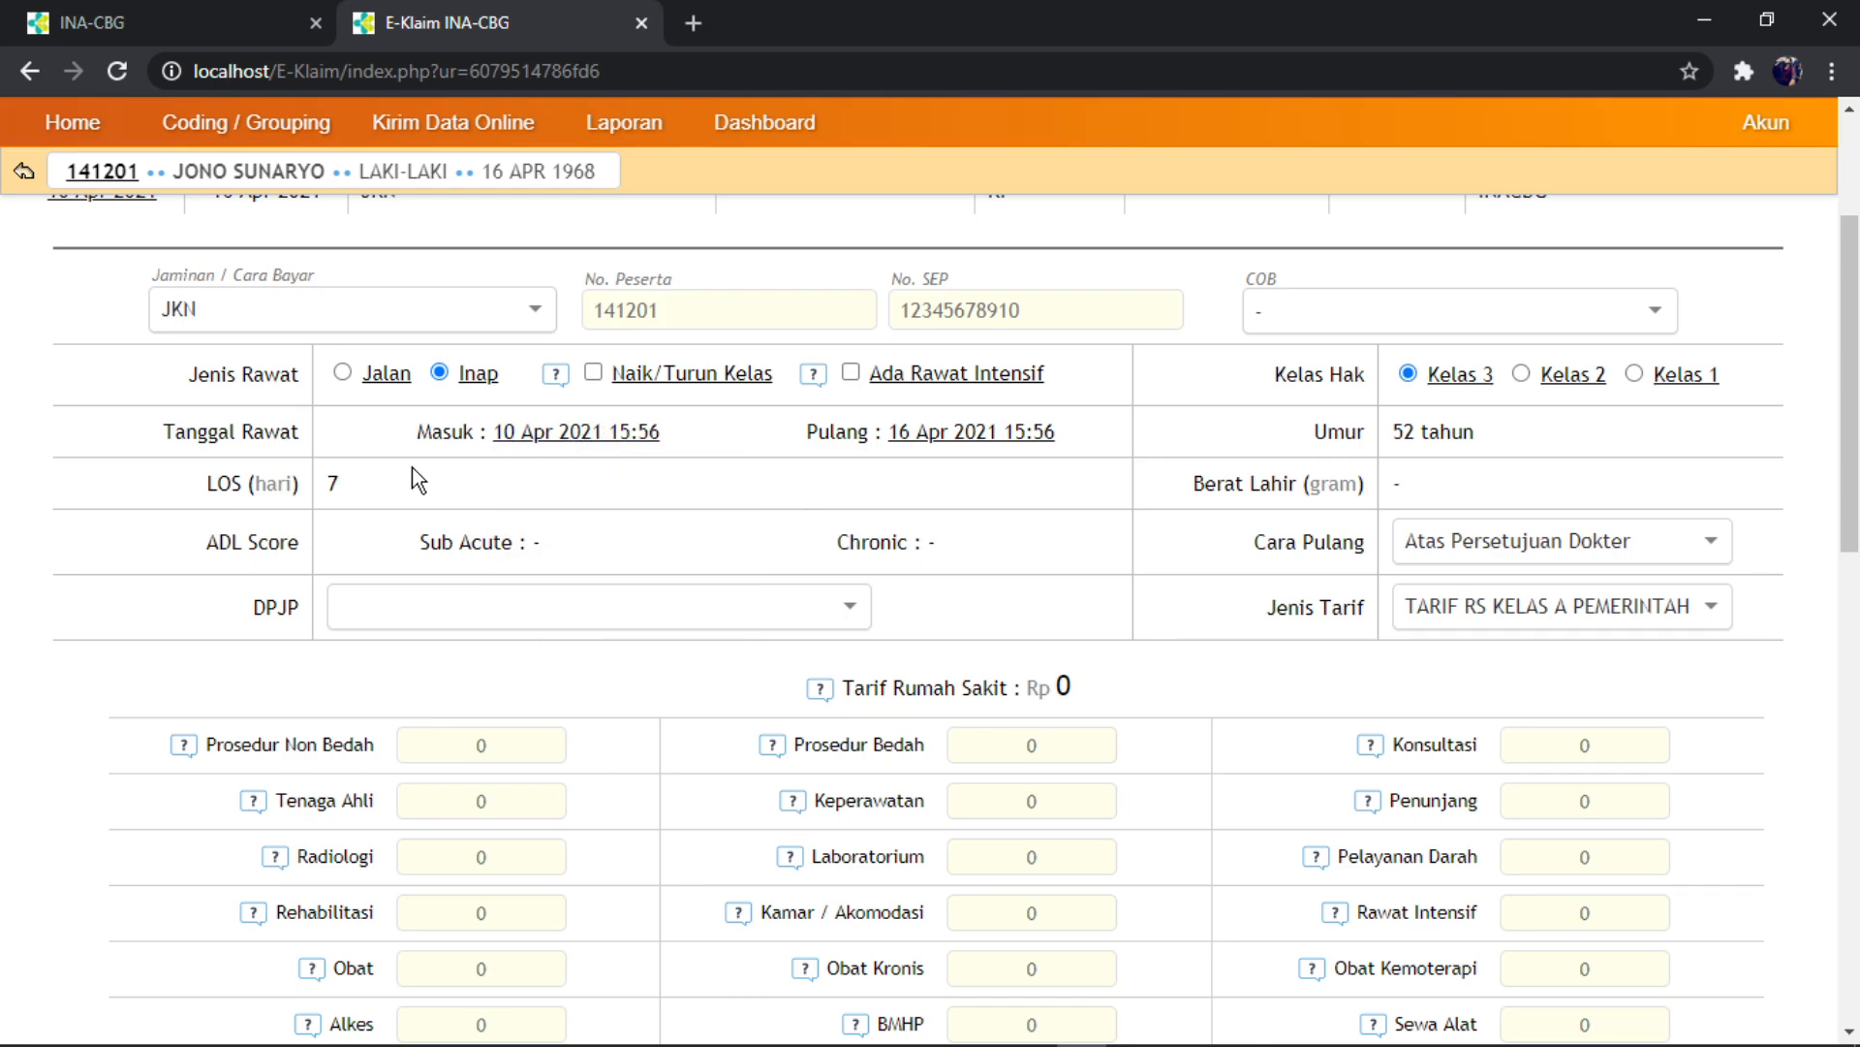
# - Assign the registered attending doctor from the DPJP dropdown
pyautogui.scroll(-1, 660, 507)
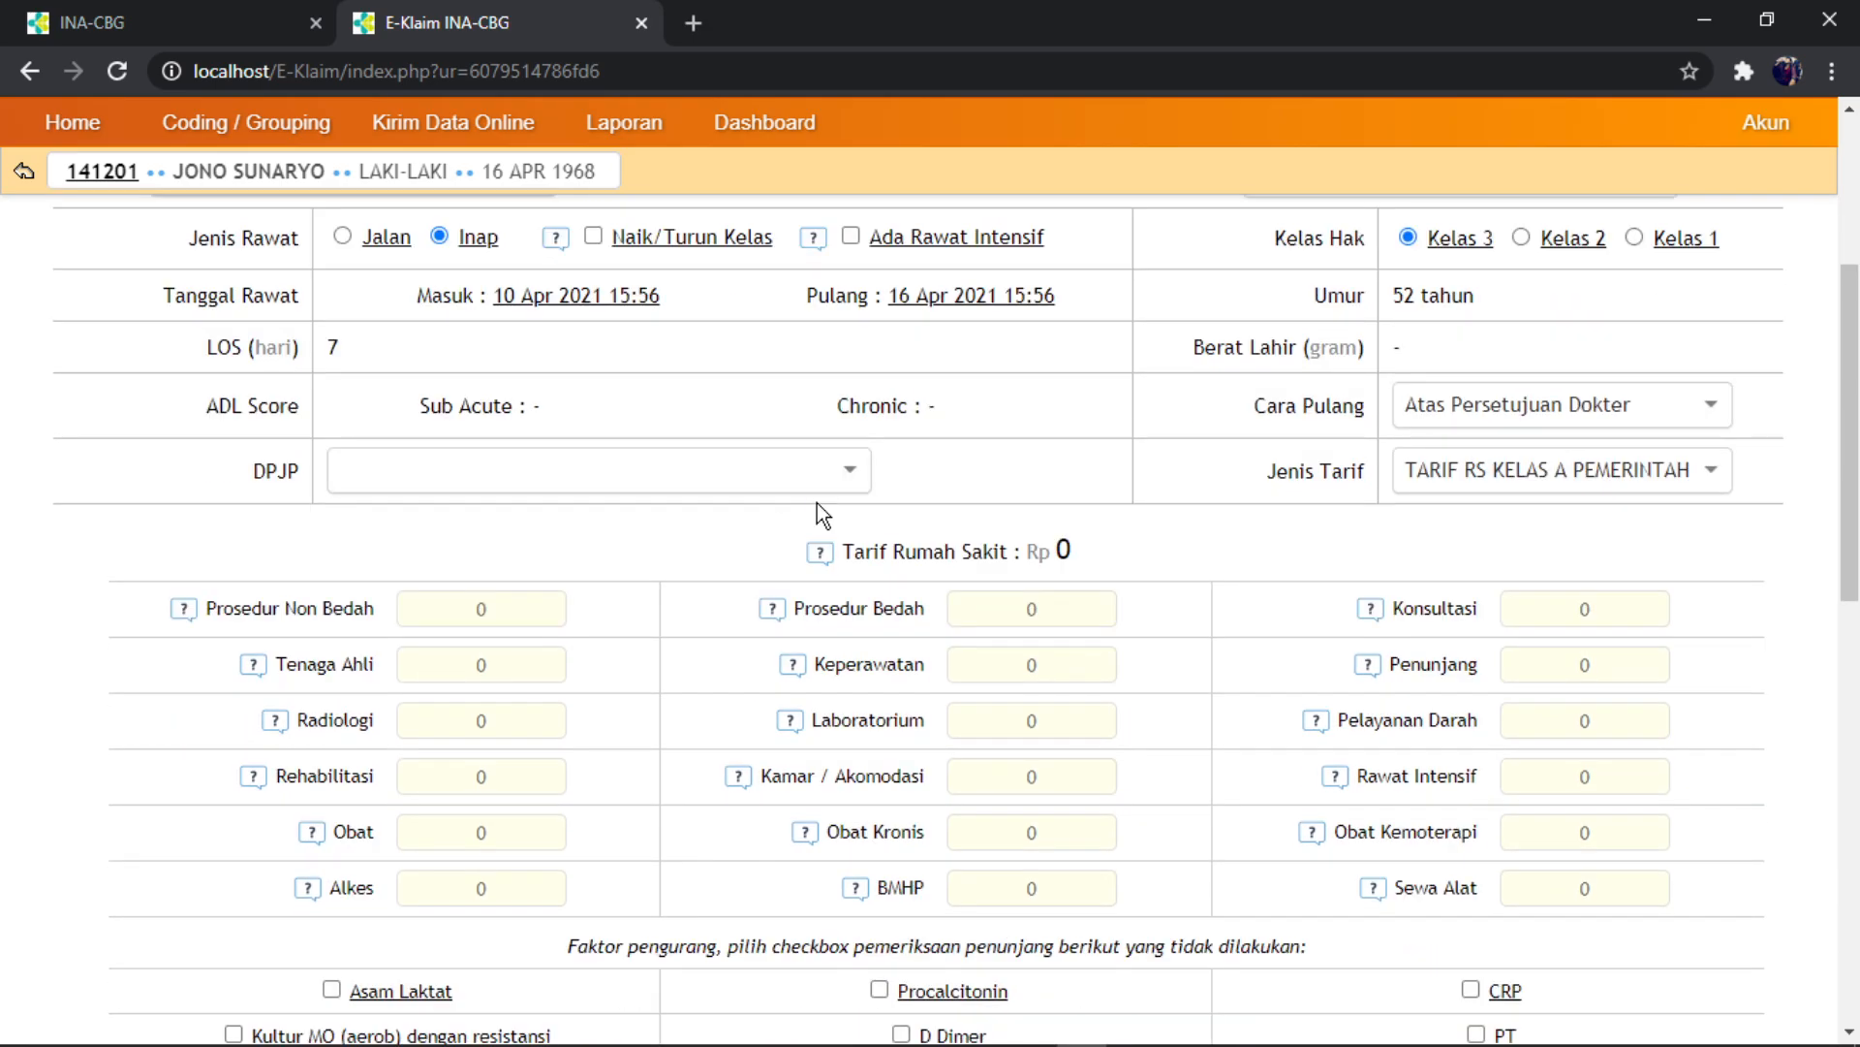
pyautogui.click(783, 483)
pyautogui.click(523, 523)
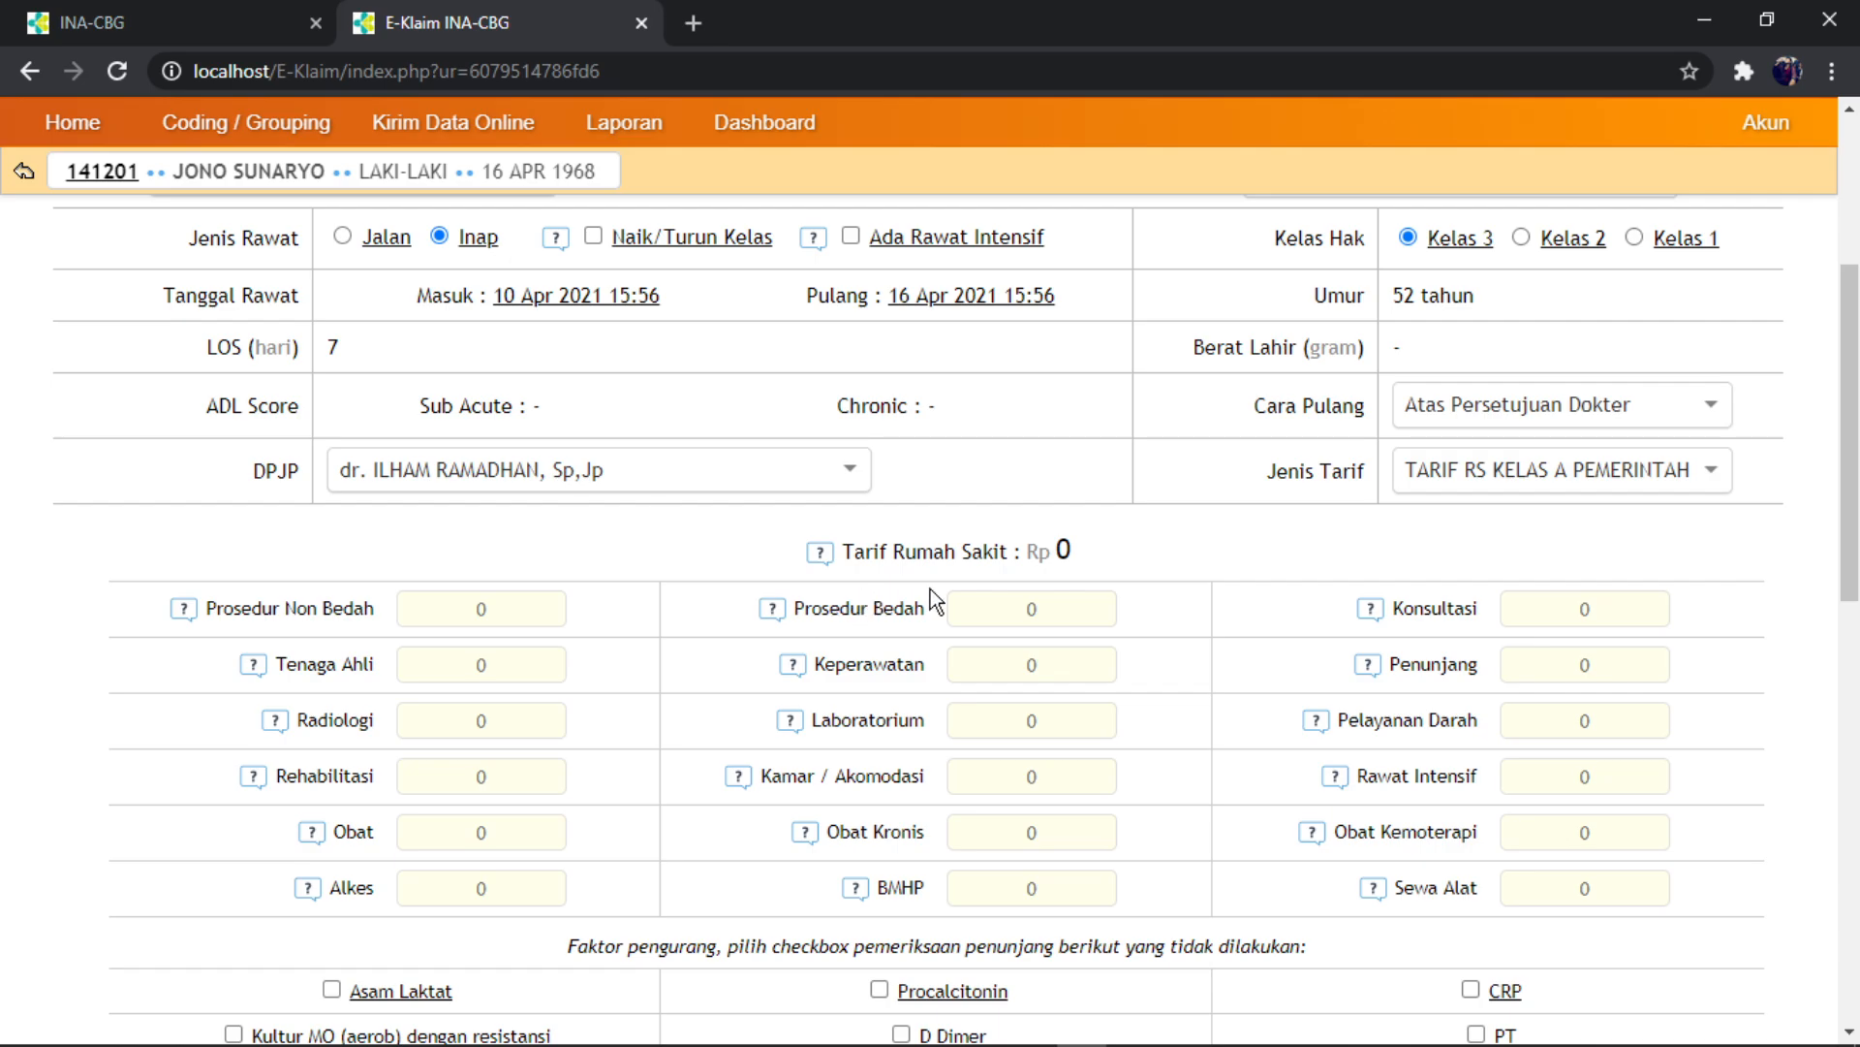
# - Enter tariffs Prosedur Non Bedah 300,000, Tenaga Ahli 100,000 and Obat 500,000
pyautogui.scroll(3, 974, 581)
pyautogui.scroll(-1, 1017, 543)
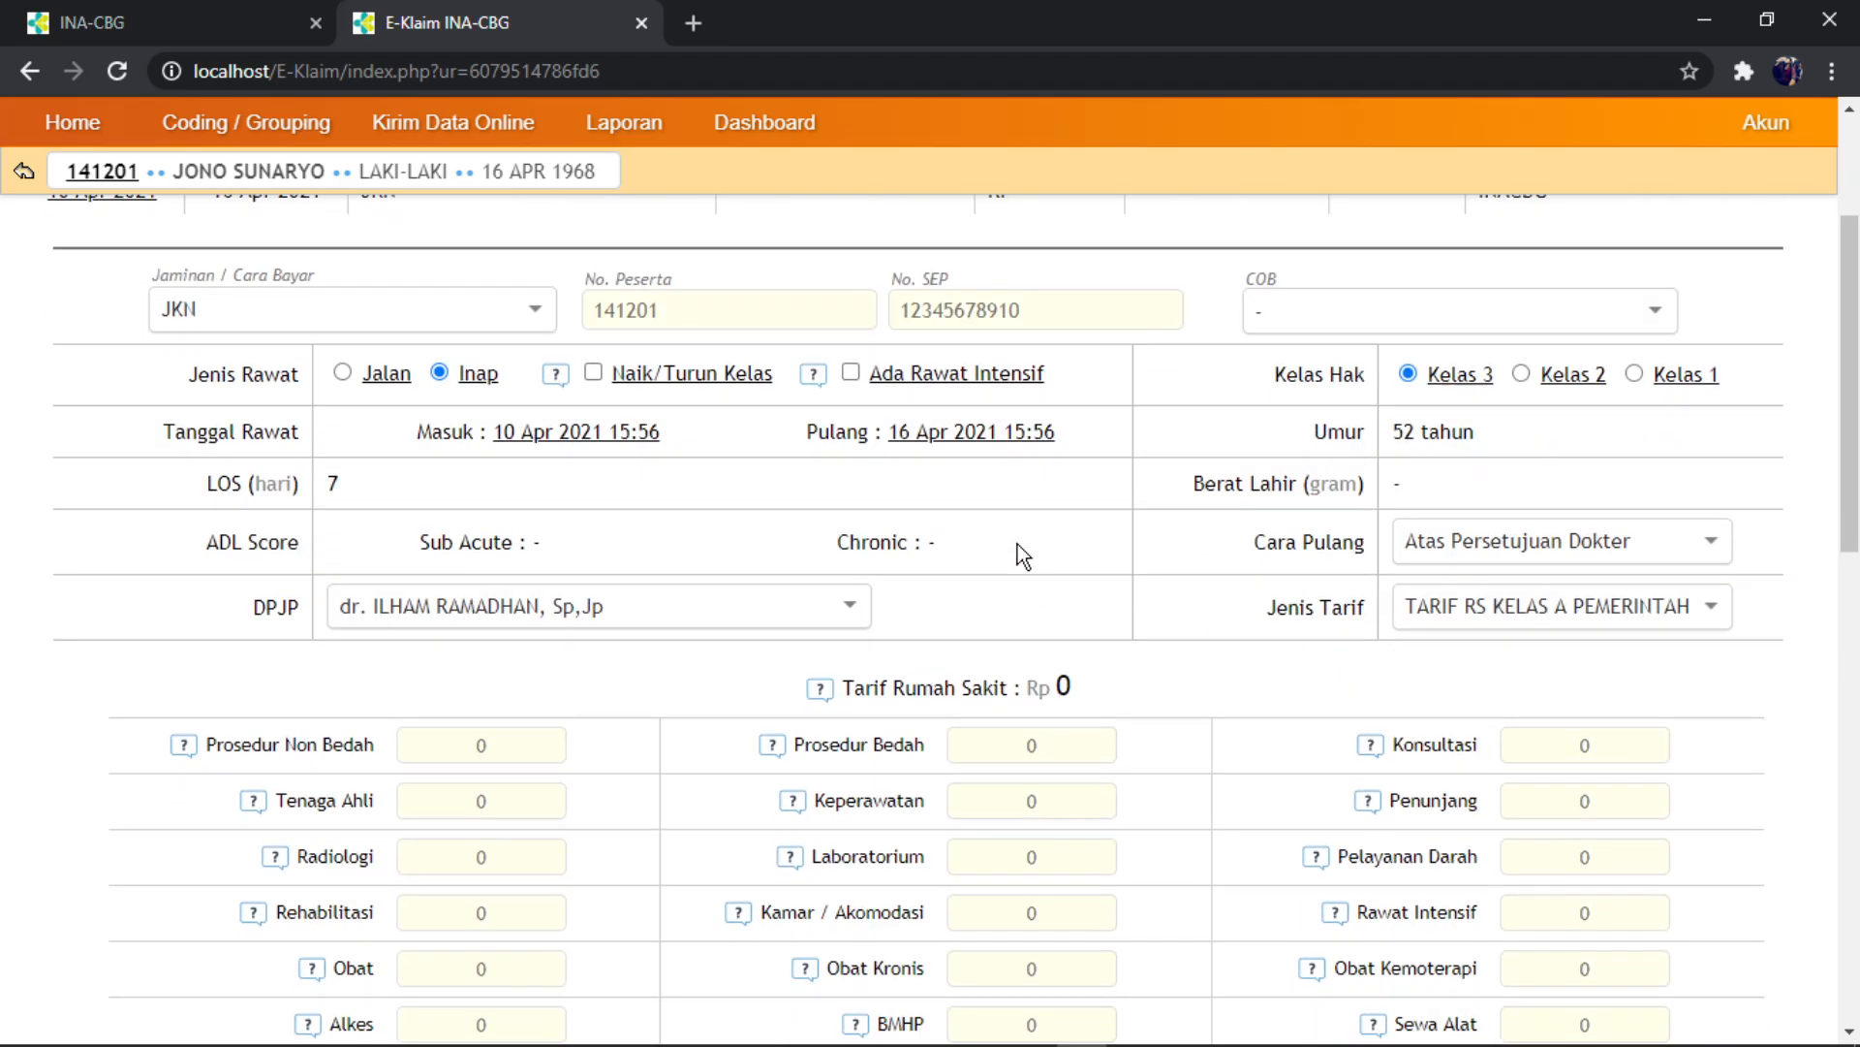
pyautogui.scroll(-3, 889, 570)
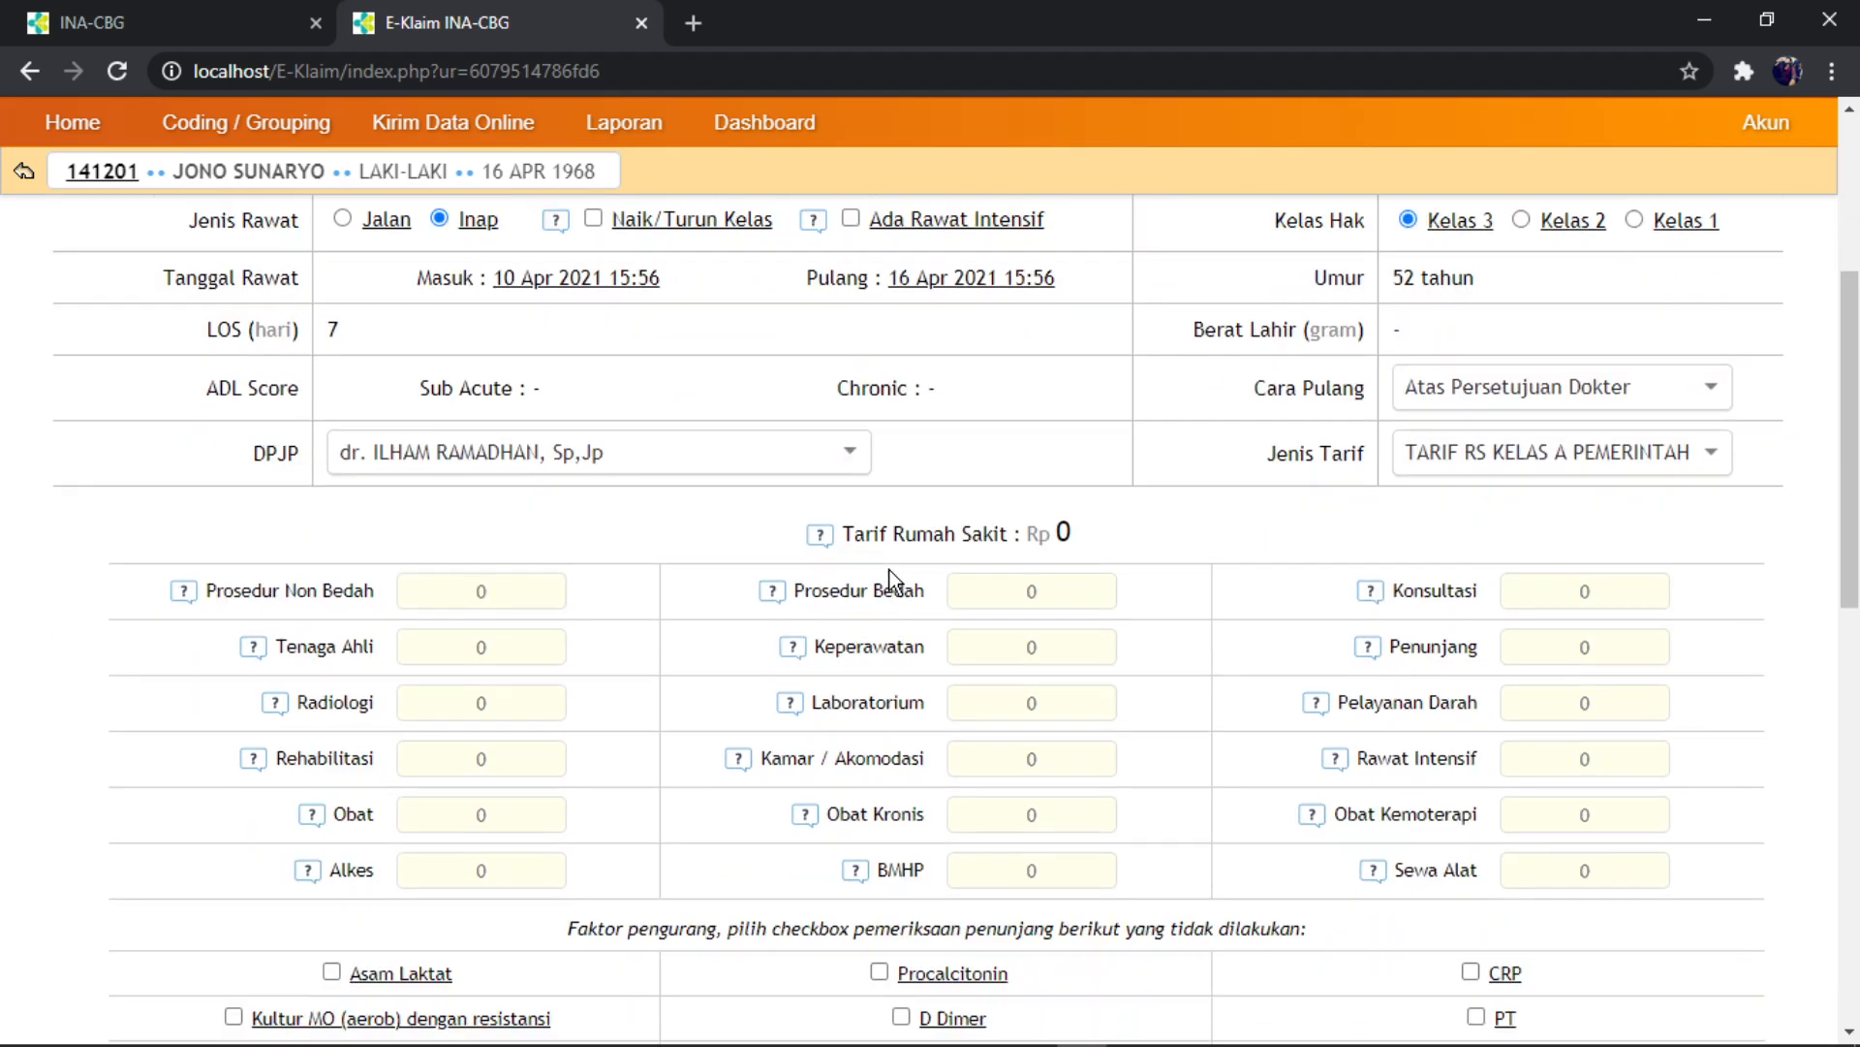
pyautogui.scroll(1, 888, 562)
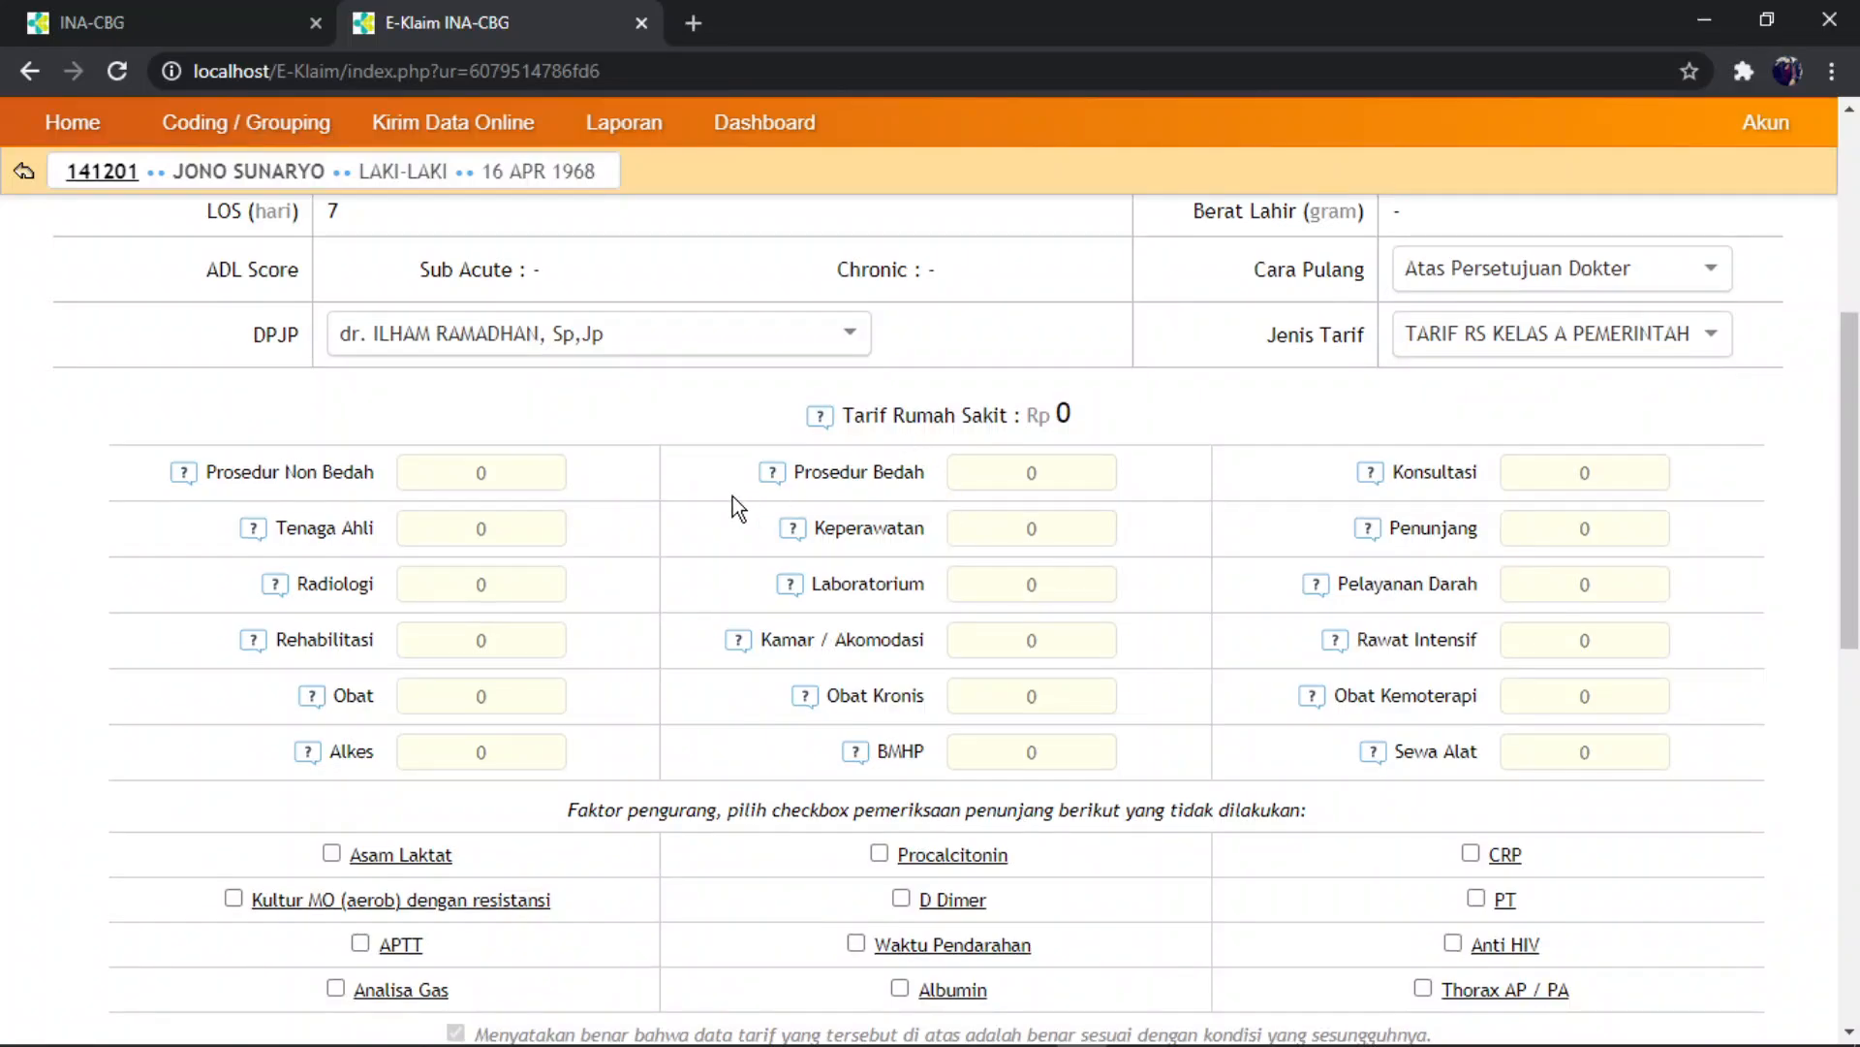
pyautogui.click(502, 473)
pyautogui.write('3000000')
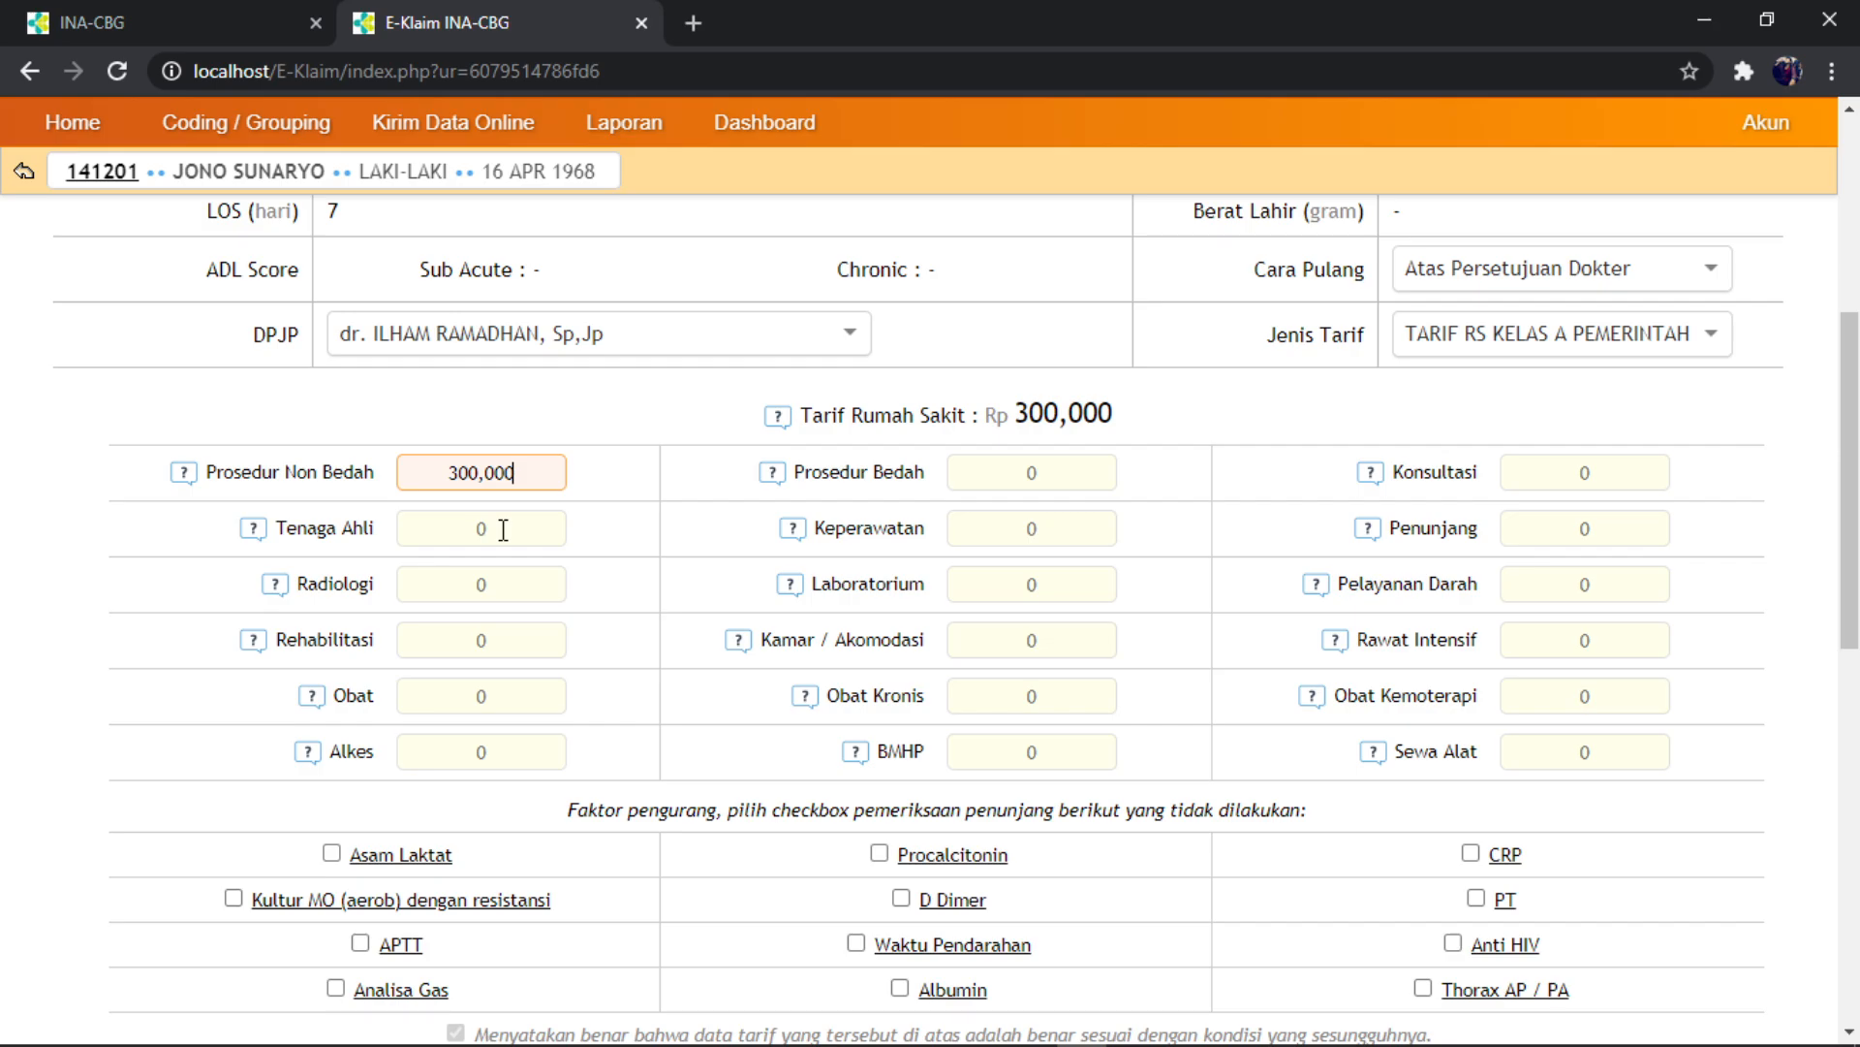
pyautogui.click(505, 530)
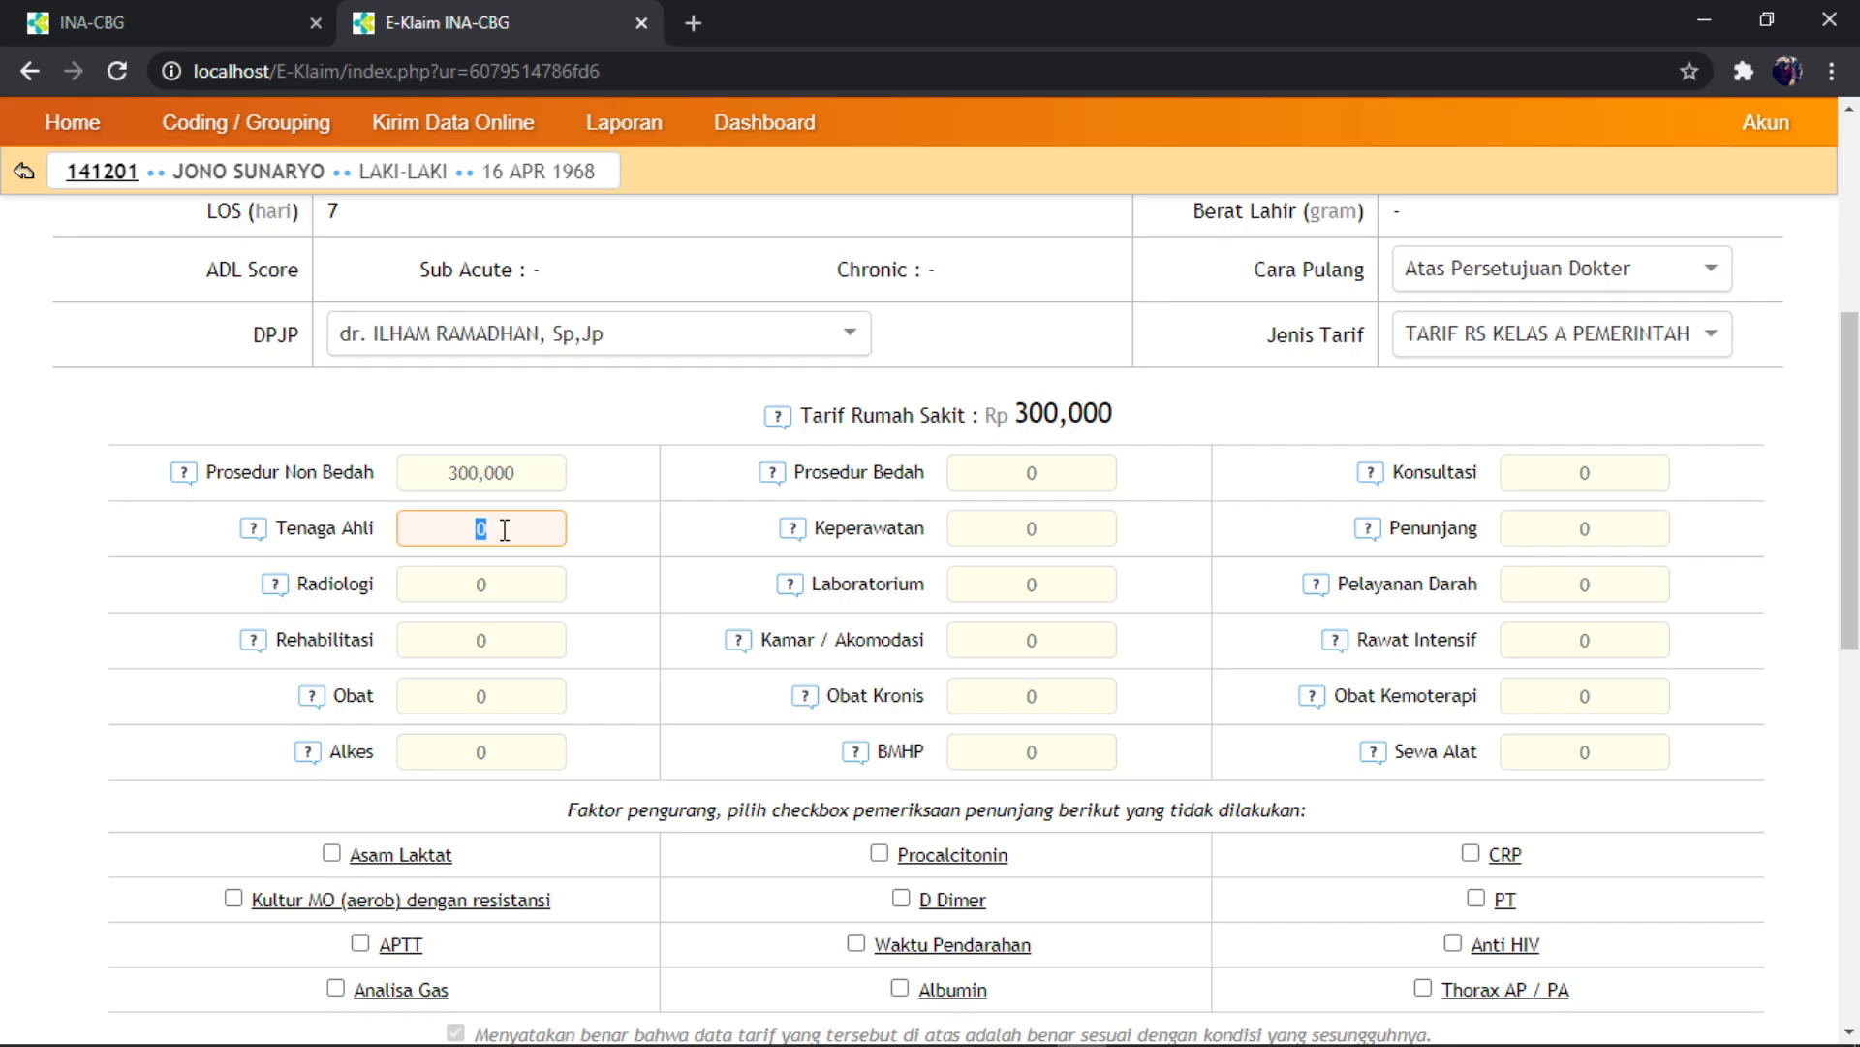
pyautogui.write('1000000')
pyautogui.click(483, 643)
pyautogui.click(491, 700)
pyautogui.write('5000000')
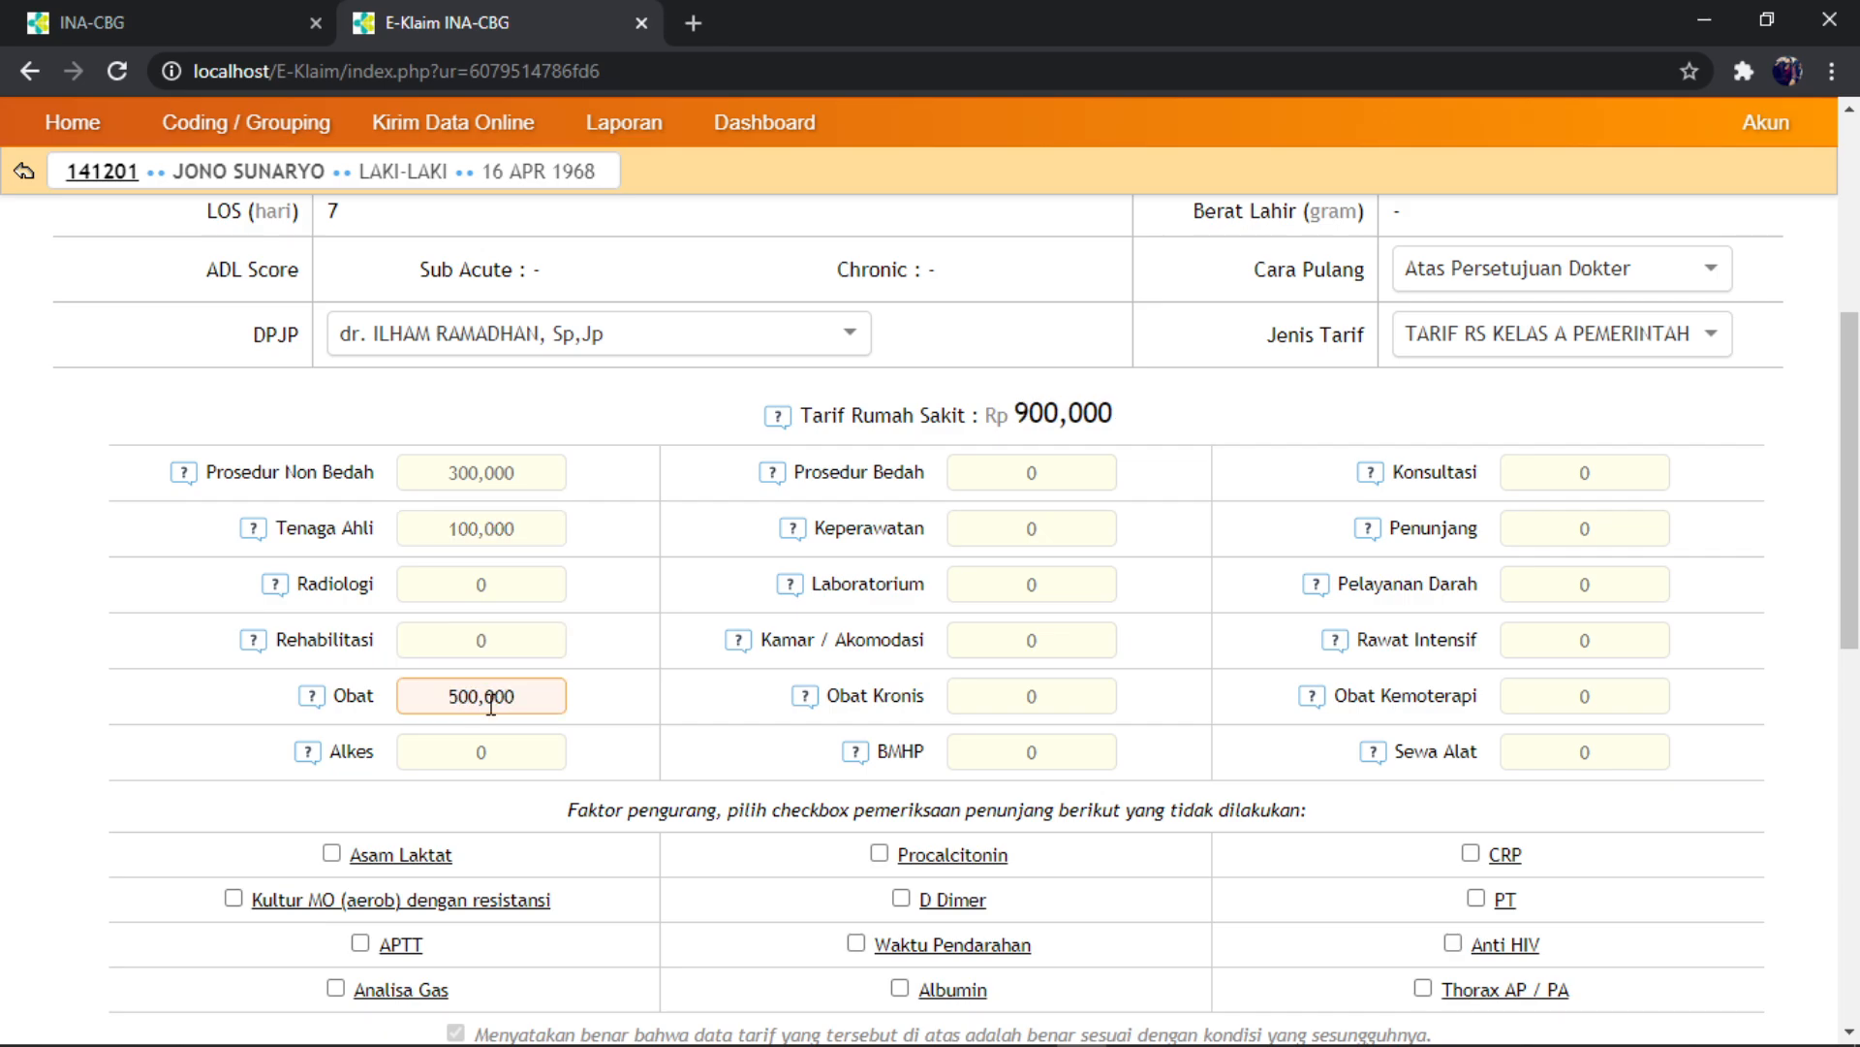
# - Enter tariffs Prosedur Bedah 200,000, Keperawatan 100,000 and Penunjang 50,000
pyautogui.click(1031, 472)
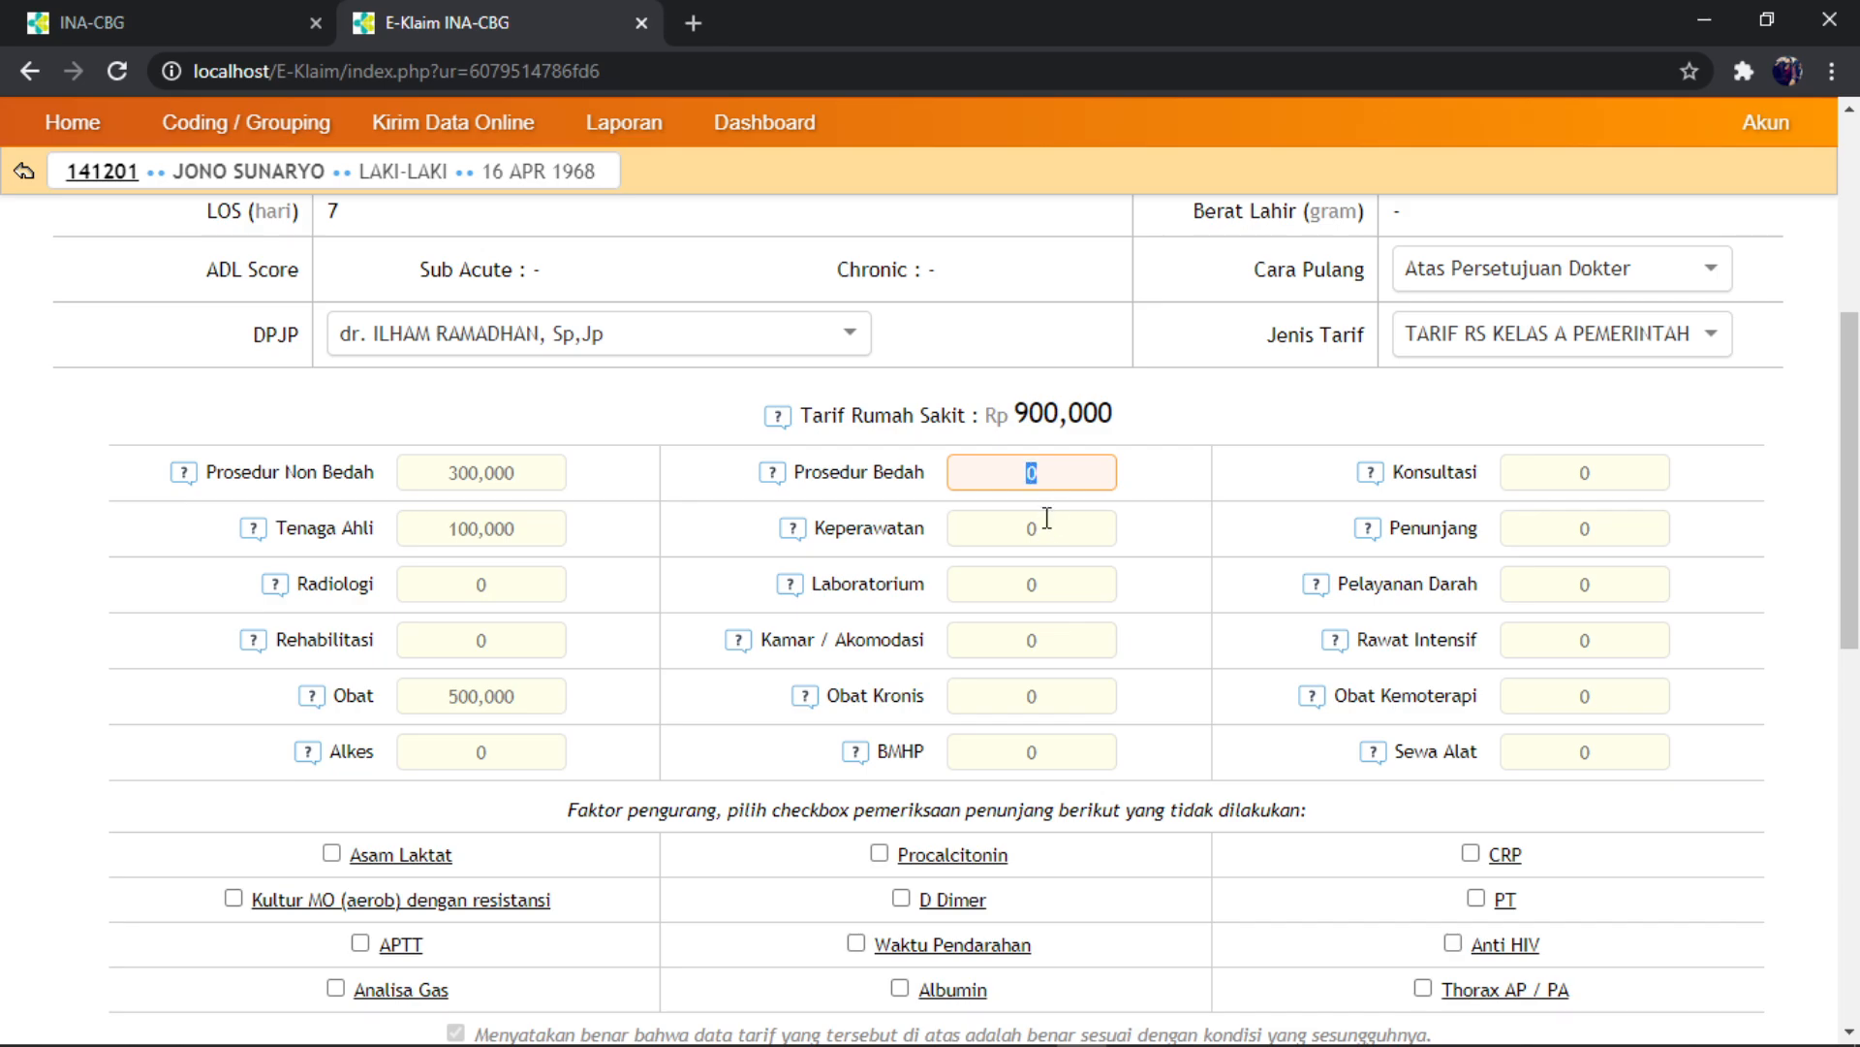
pyautogui.write('2000000')
pyautogui.click(1050, 534)
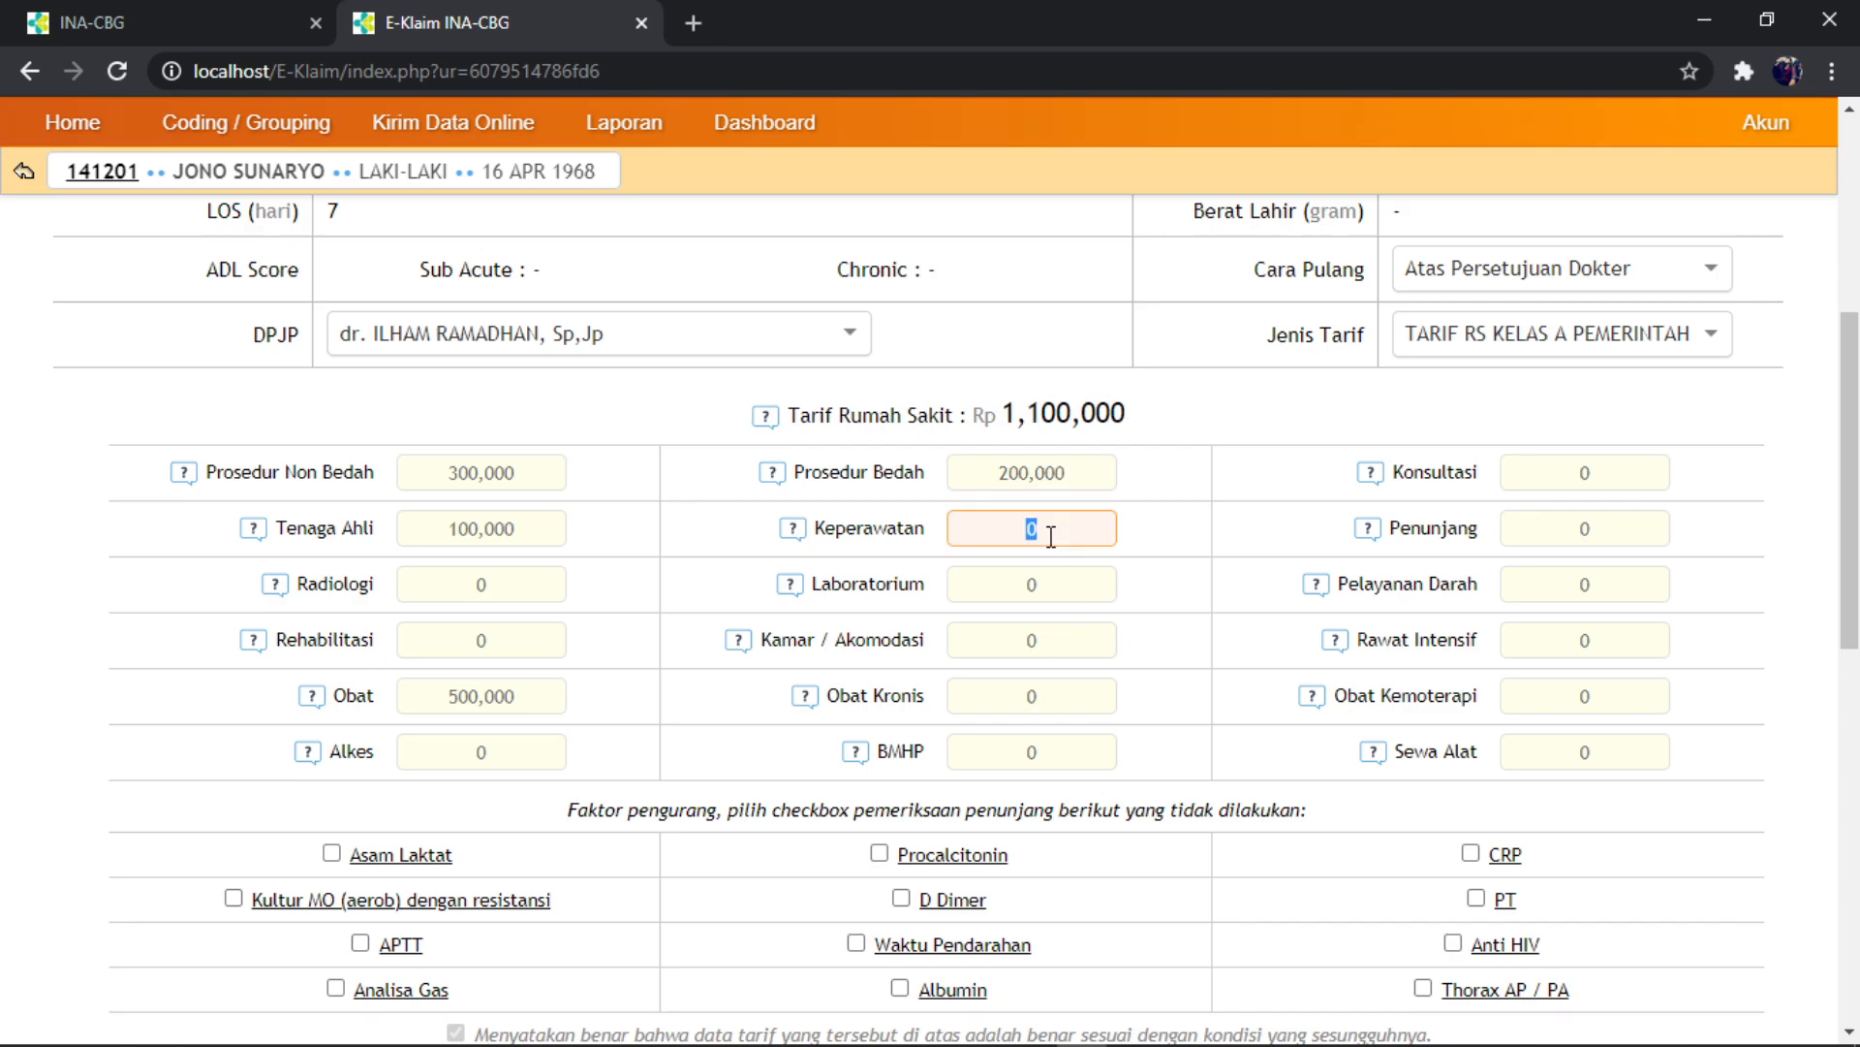
pyautogui.write('1000000')
pyautogui.click(1590, 532)
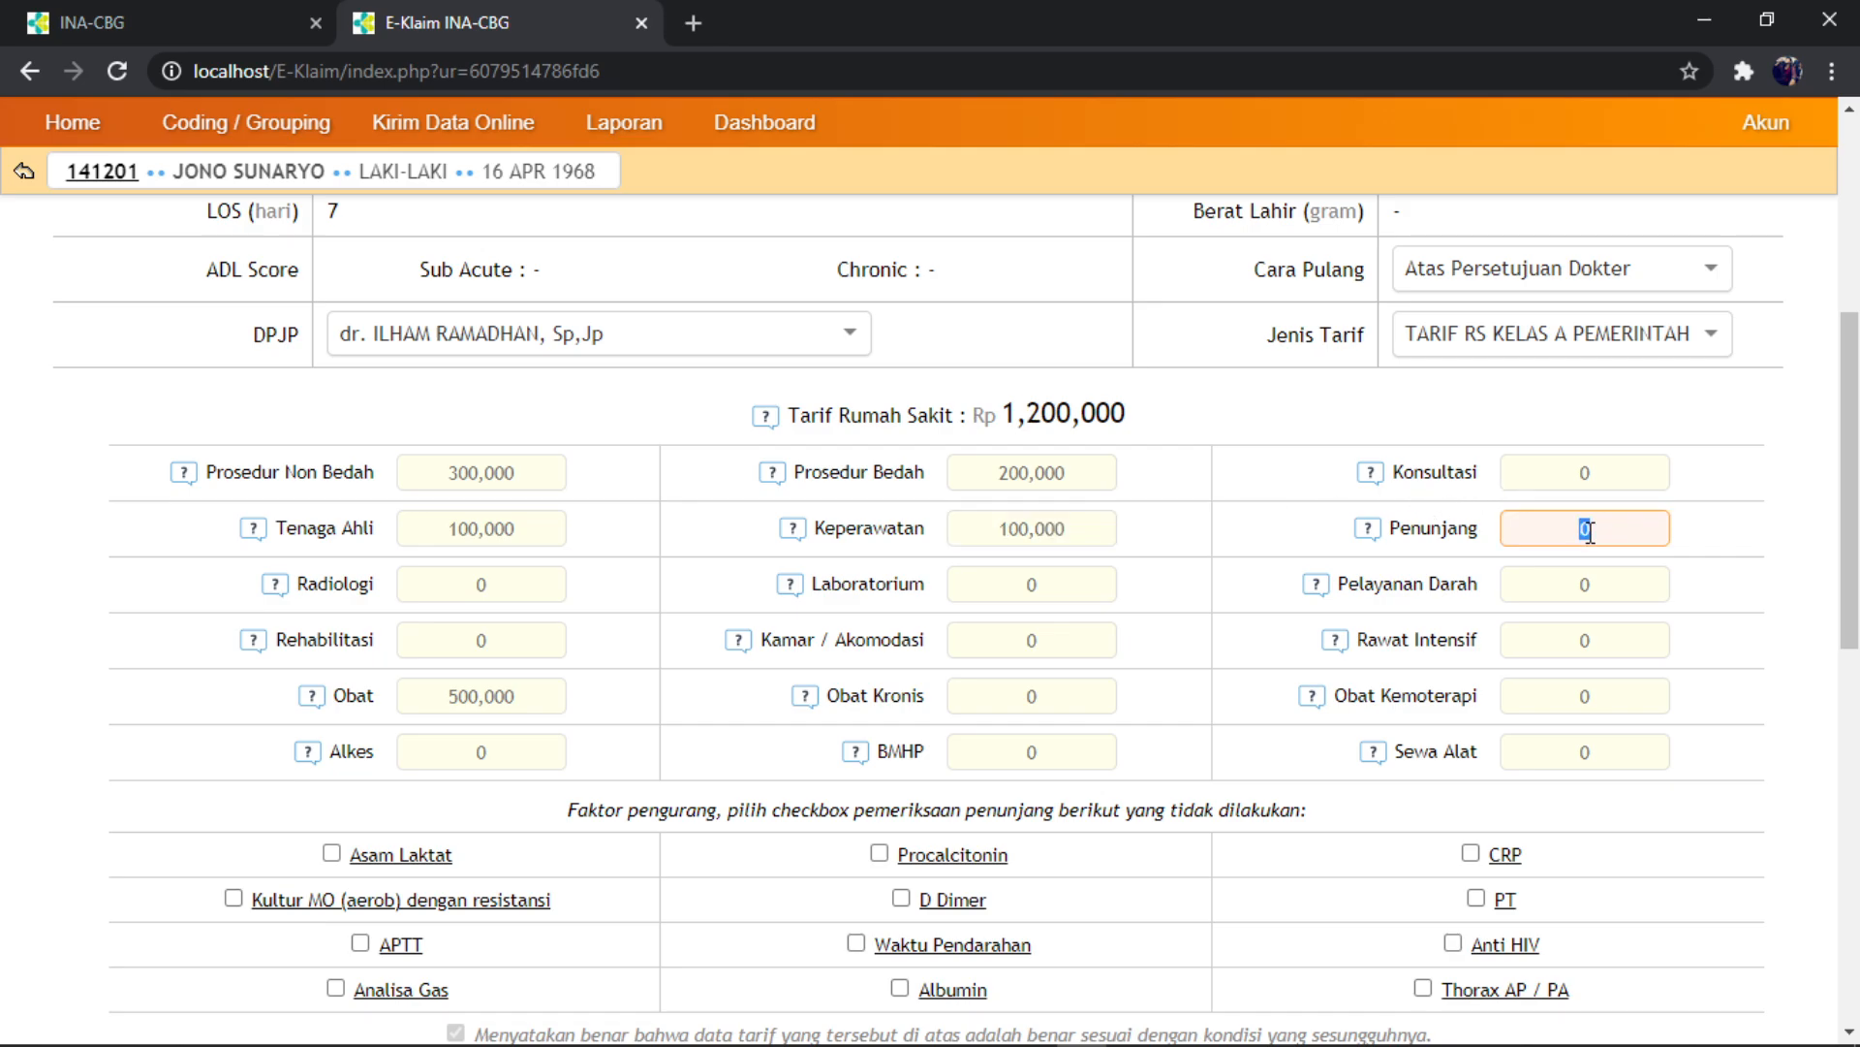
pyautogui.write('500000')
# - Read diagnosis code E78.6 in the Word answer key's JAWABAN section, then return to the claim
pyautogui.scroll(-5, 1073, 486)
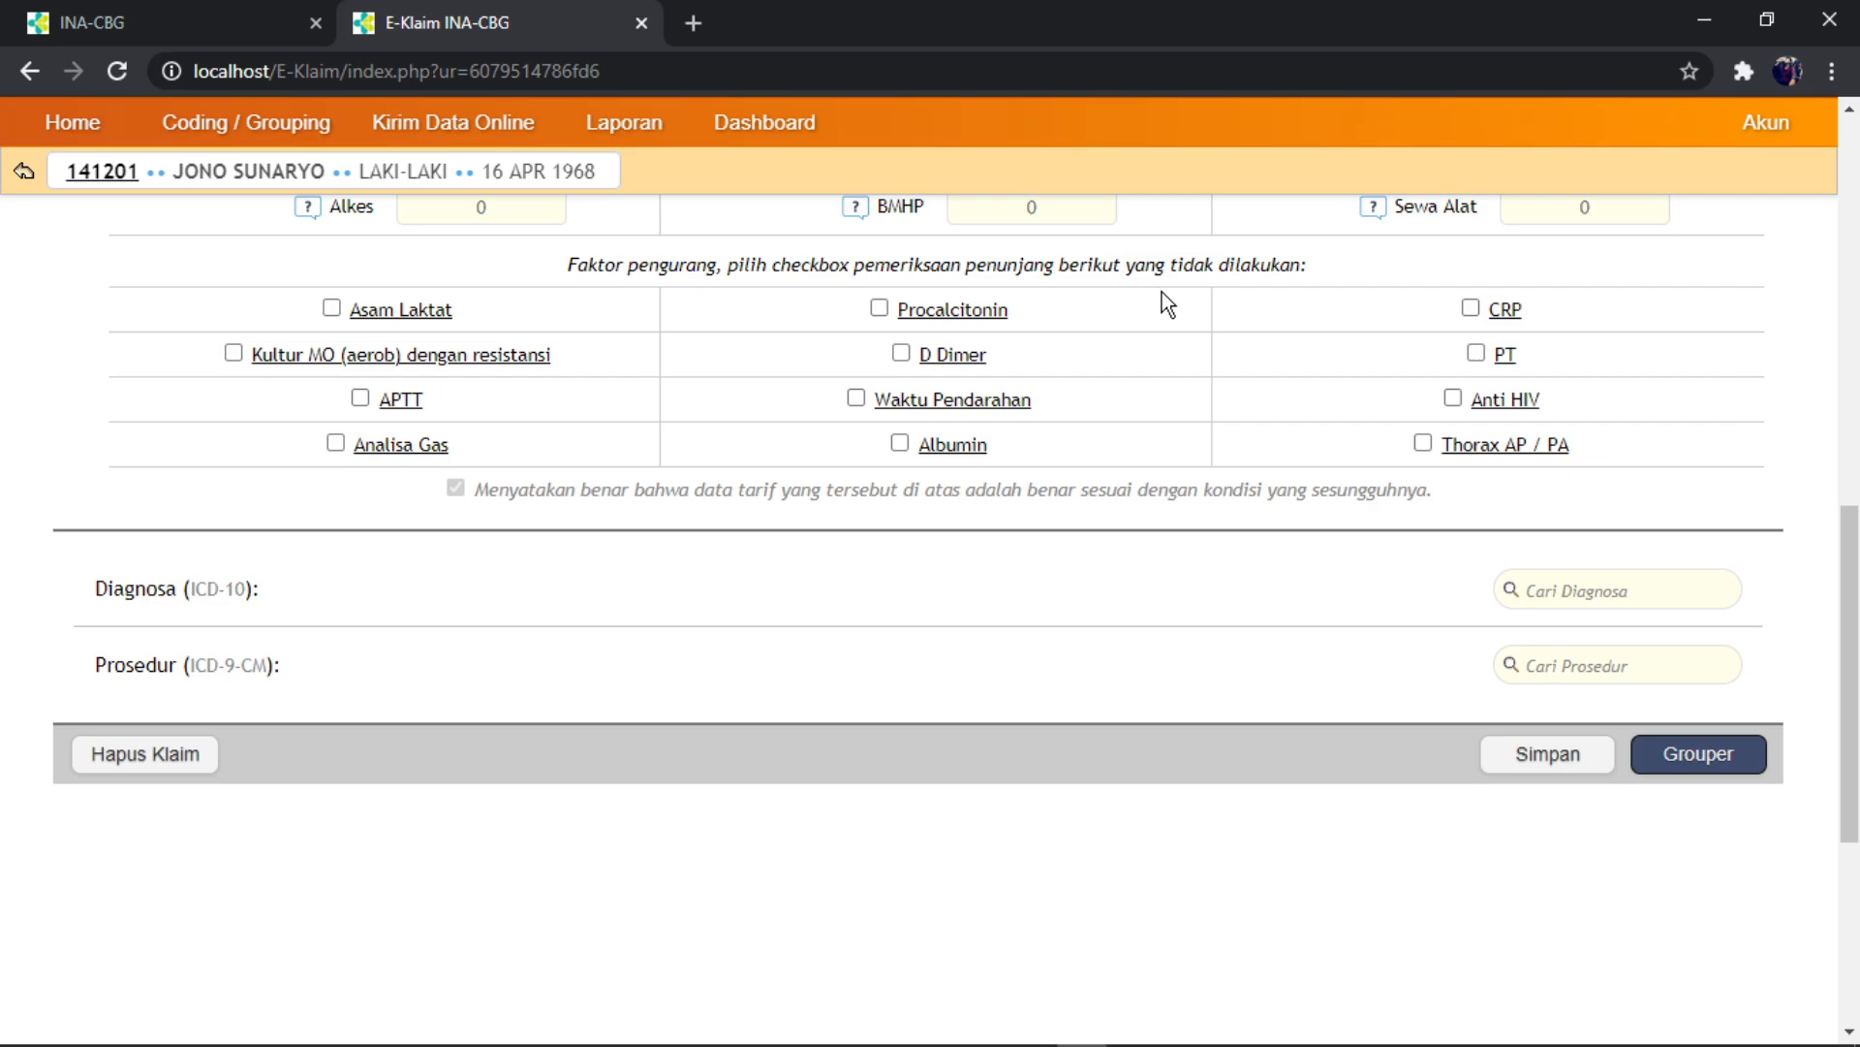
pyautogui.scroll(-2, 988, 357)
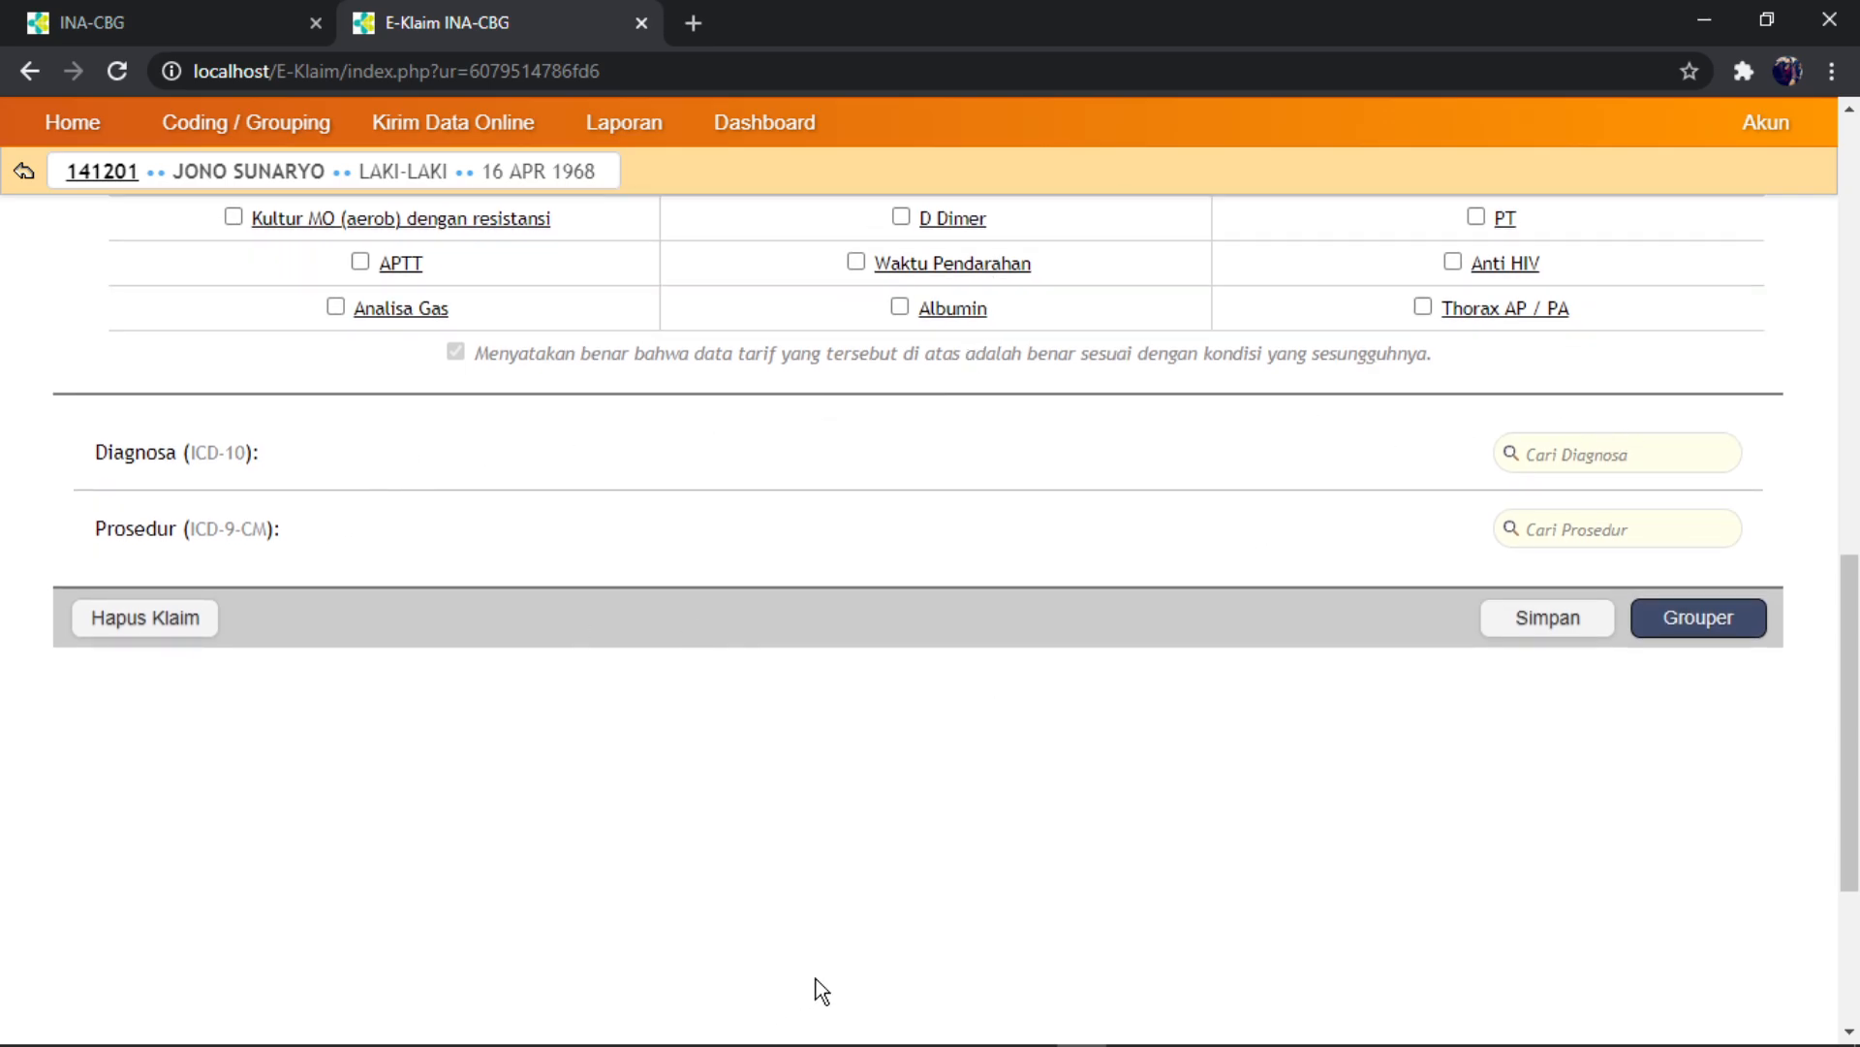
pyautogui.click(936, 1025)
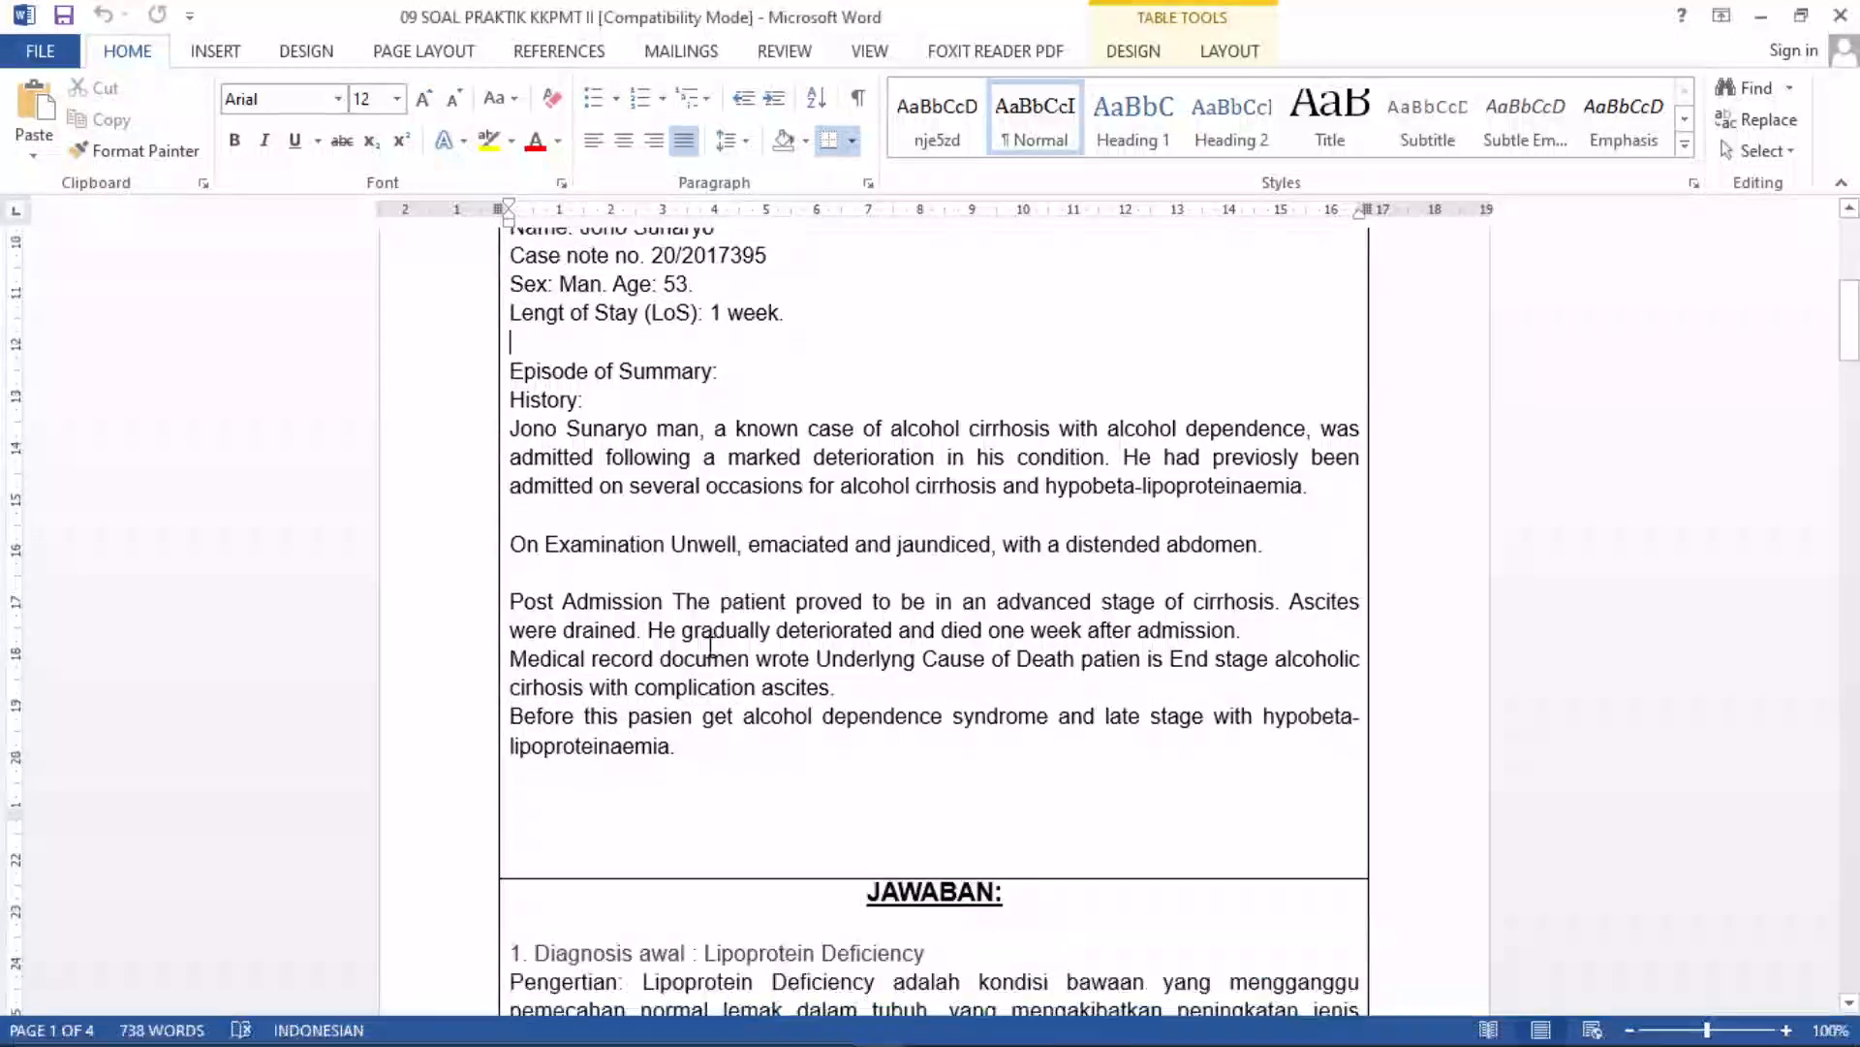
pyautogui.scroll(-10, 712, 646)
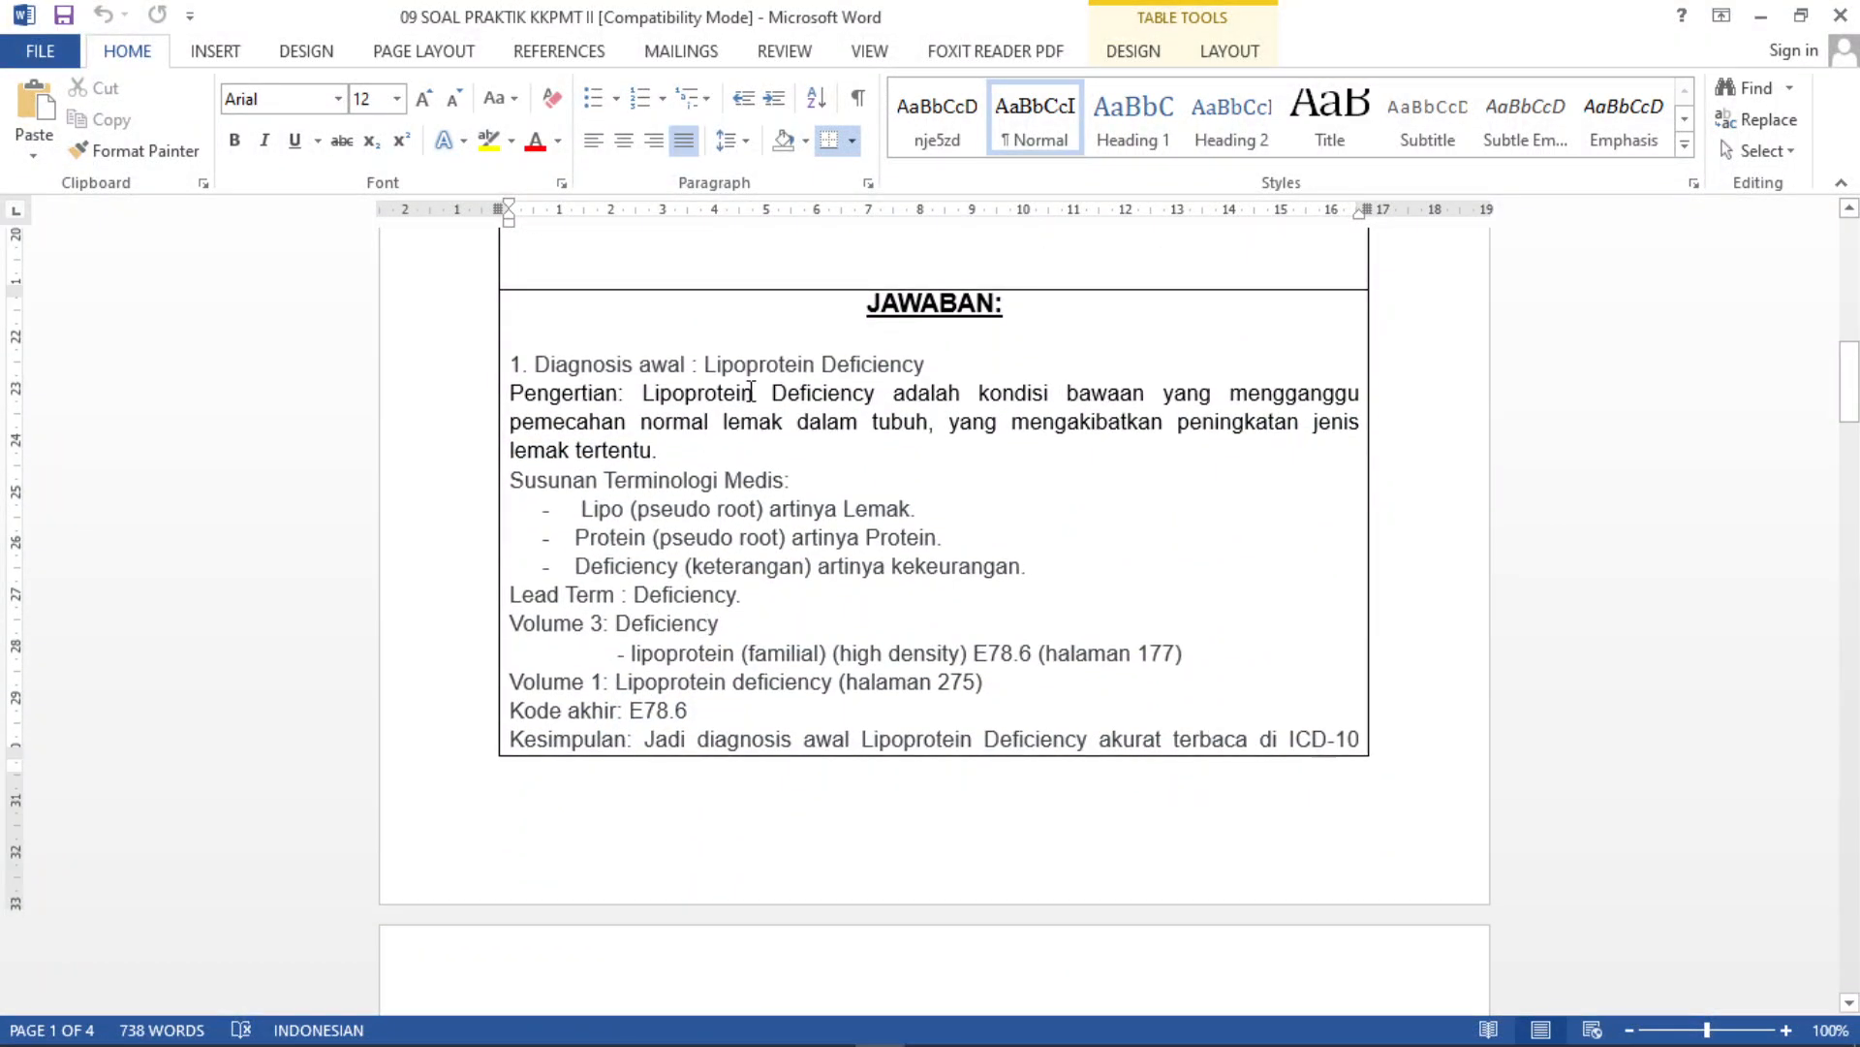
pyautogui.scroll(-1, 781, 529)
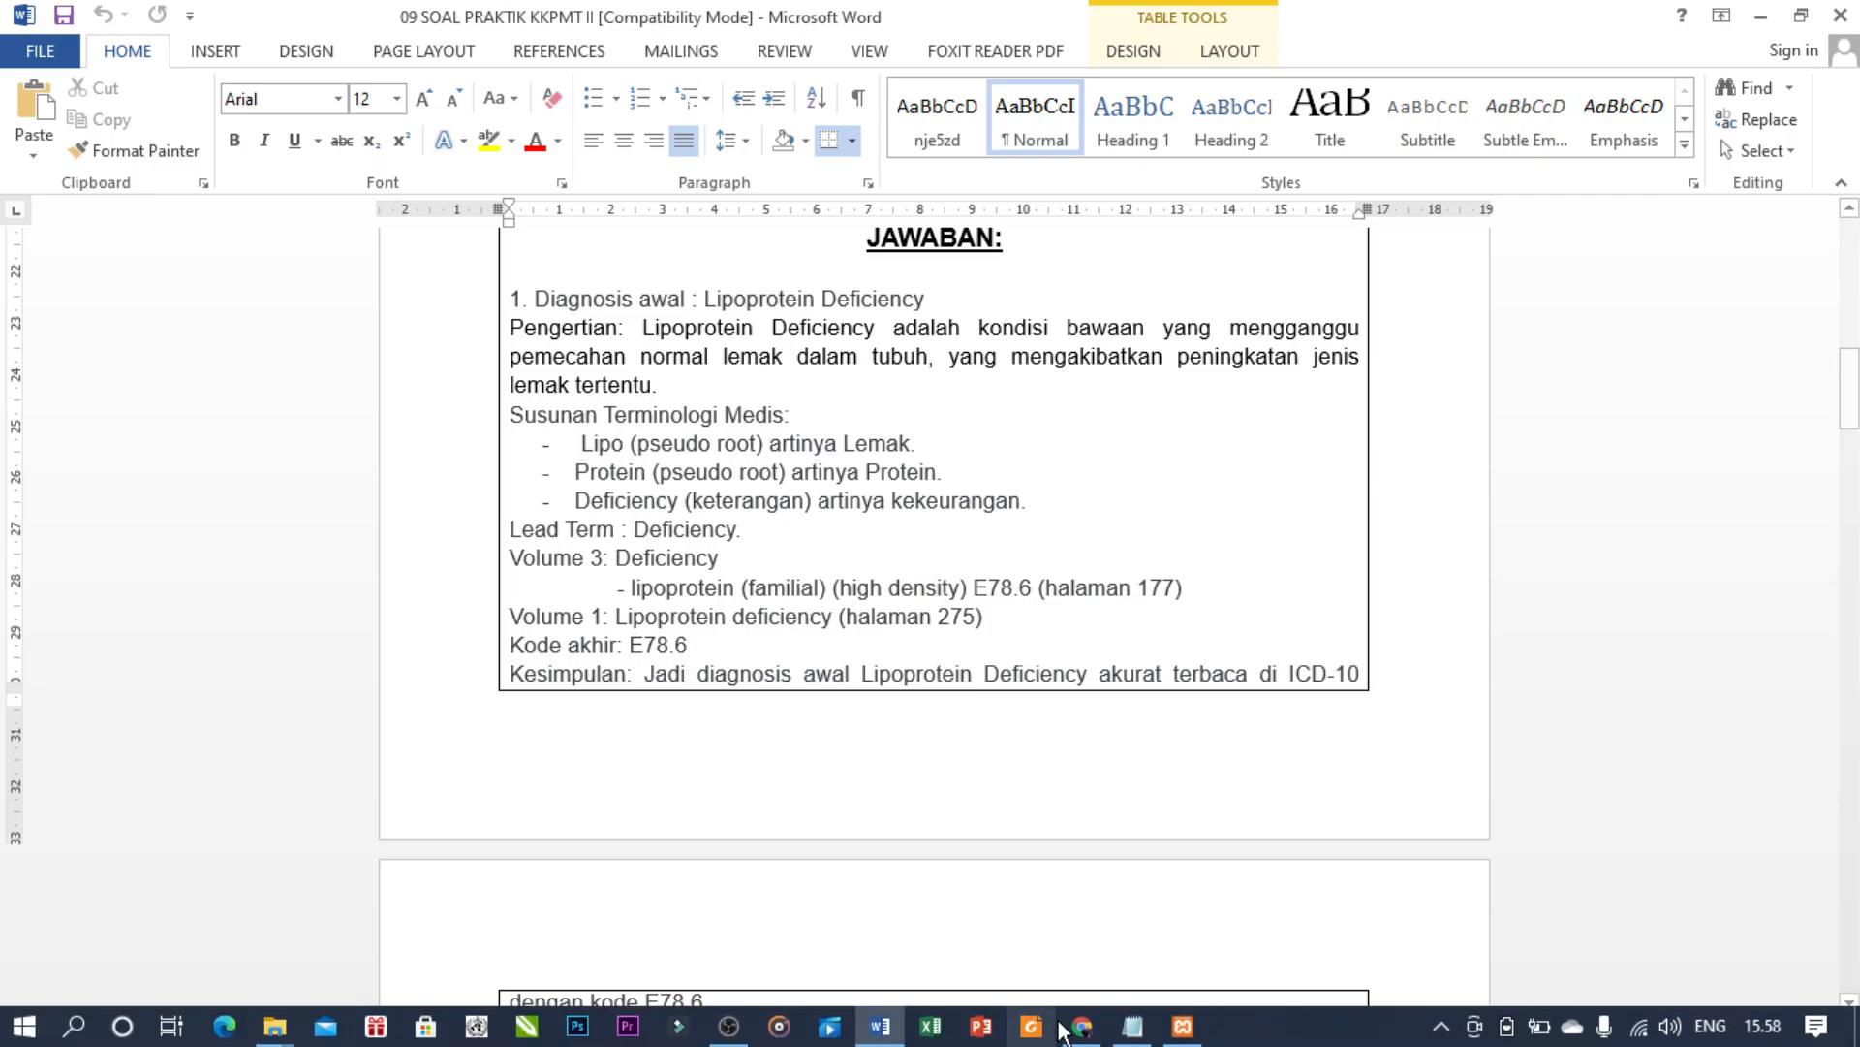
pyautogui.click(1083, 1035)
# - Add Lipoprotein deficiency E78.6 as the primary diagnosis, then clear the diagnosis search box
pyautogui.click(1631, 451)
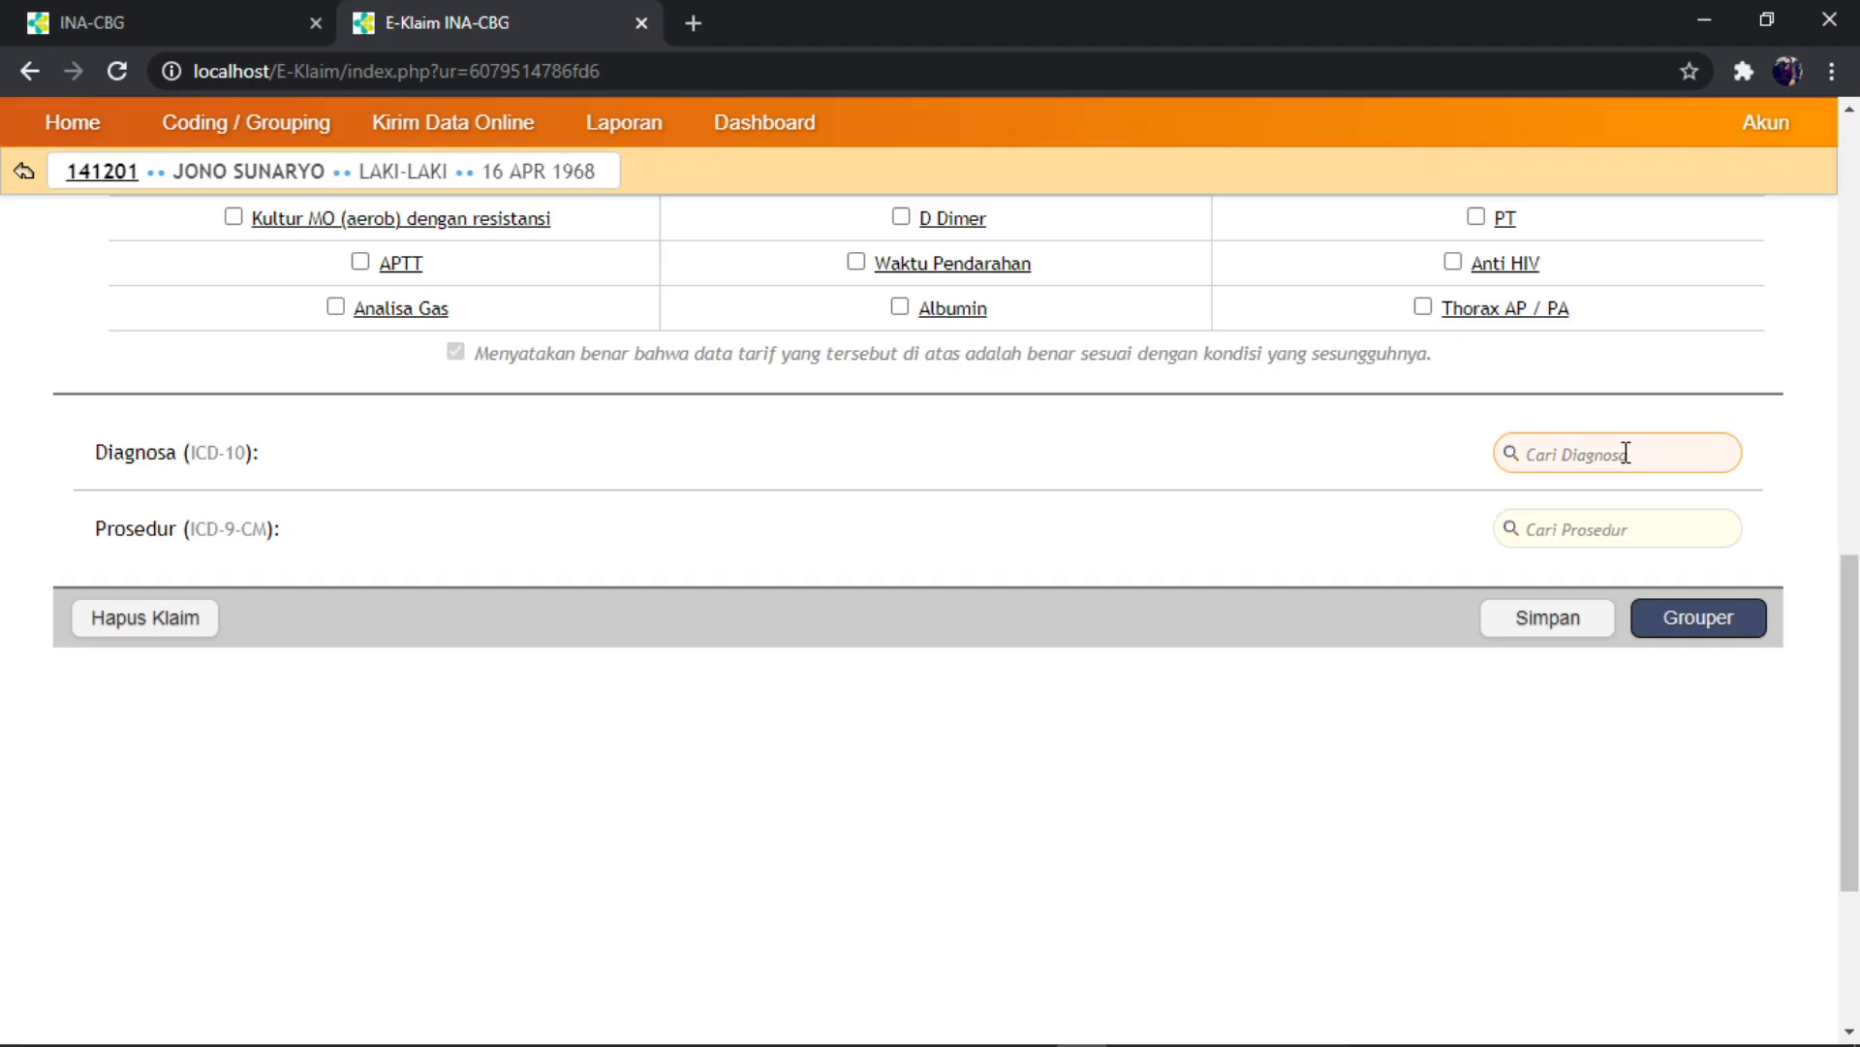
pyautogui.write('E78.6')
pyautogui.click(1577, 542)
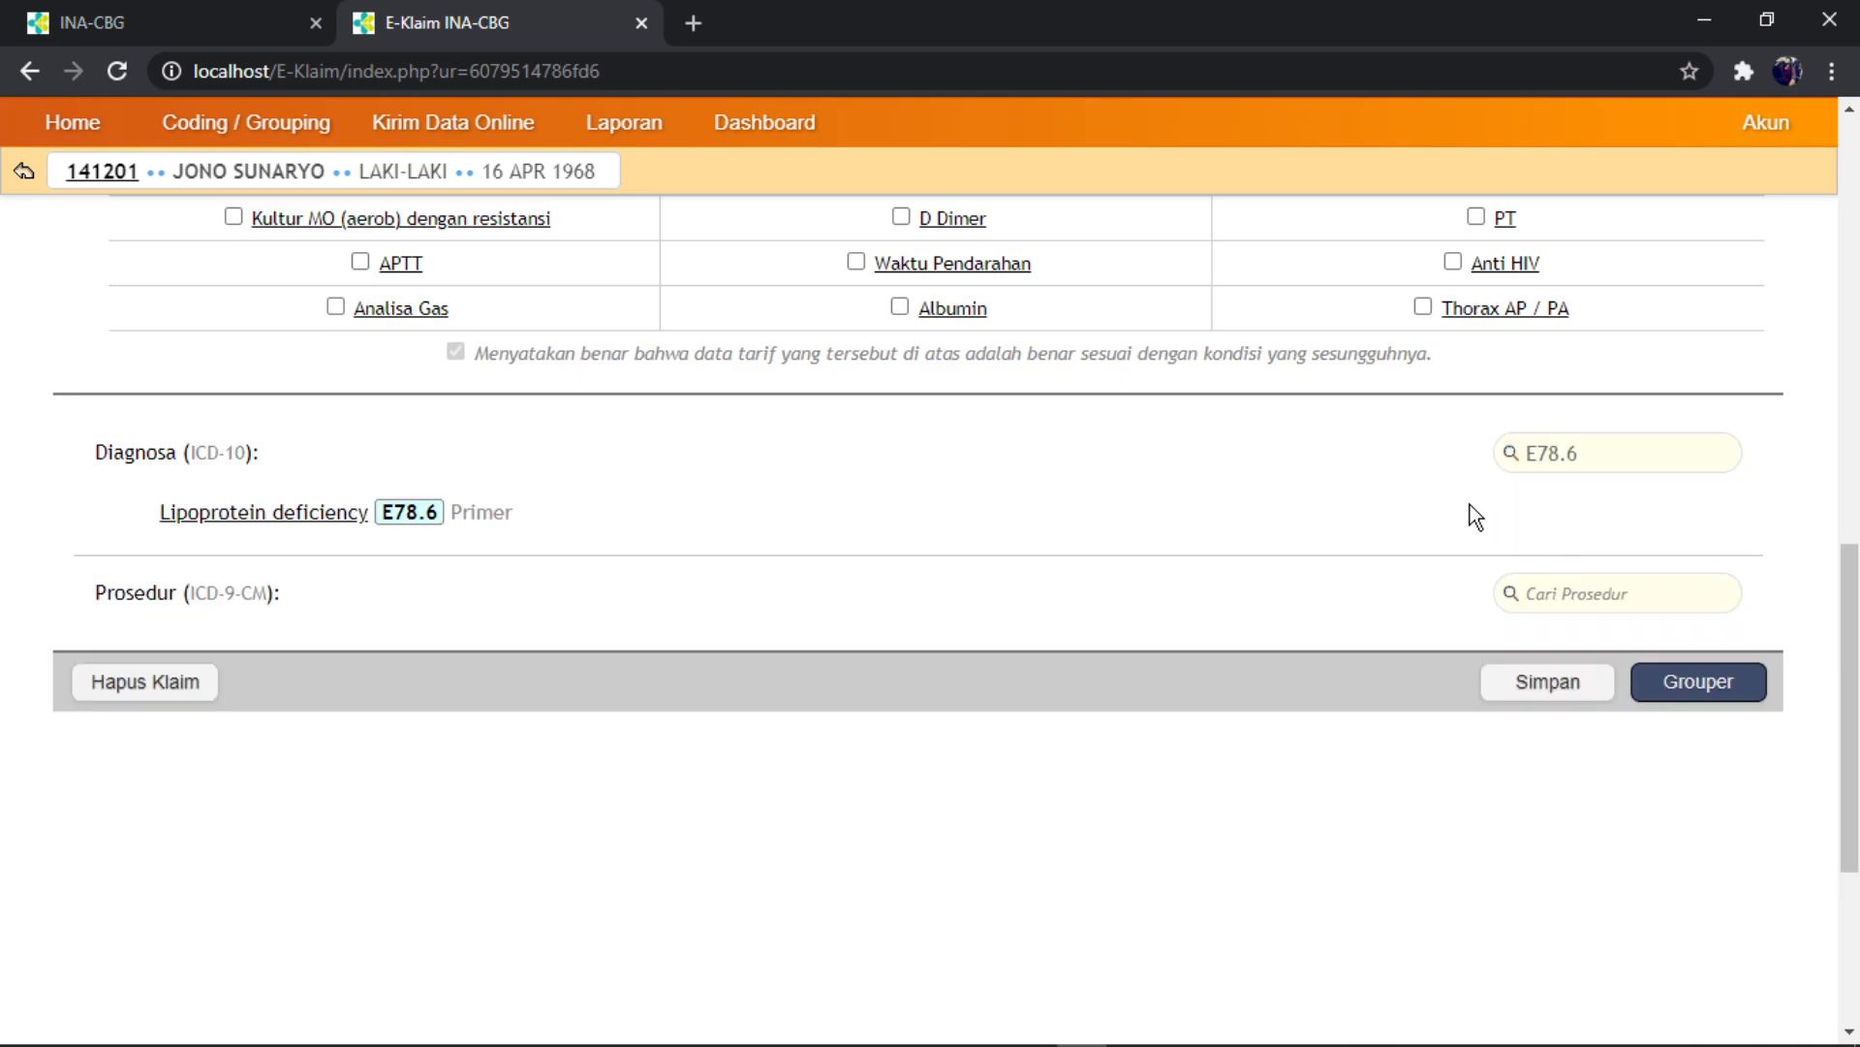
pyautogui.moveTo(1593, 450); pyautogui.dragTo(1494, 463)
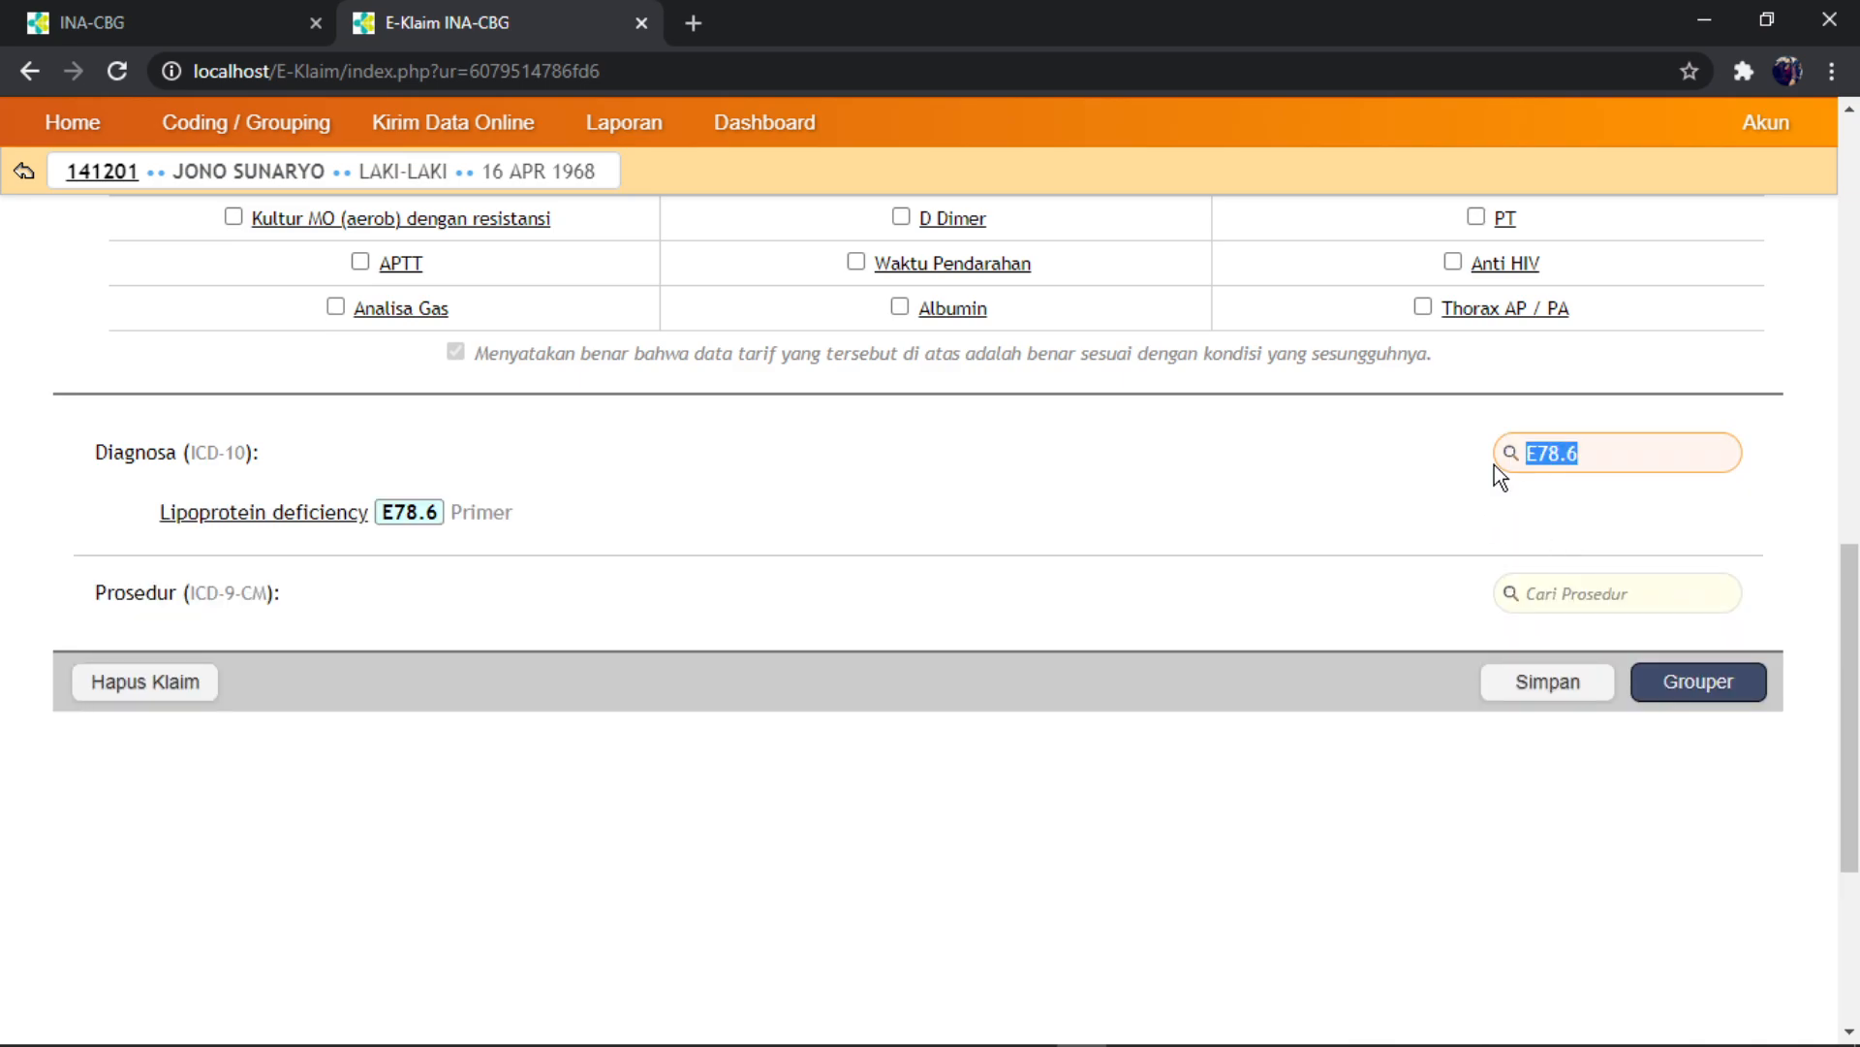
pyautogui.press('BackSpace')
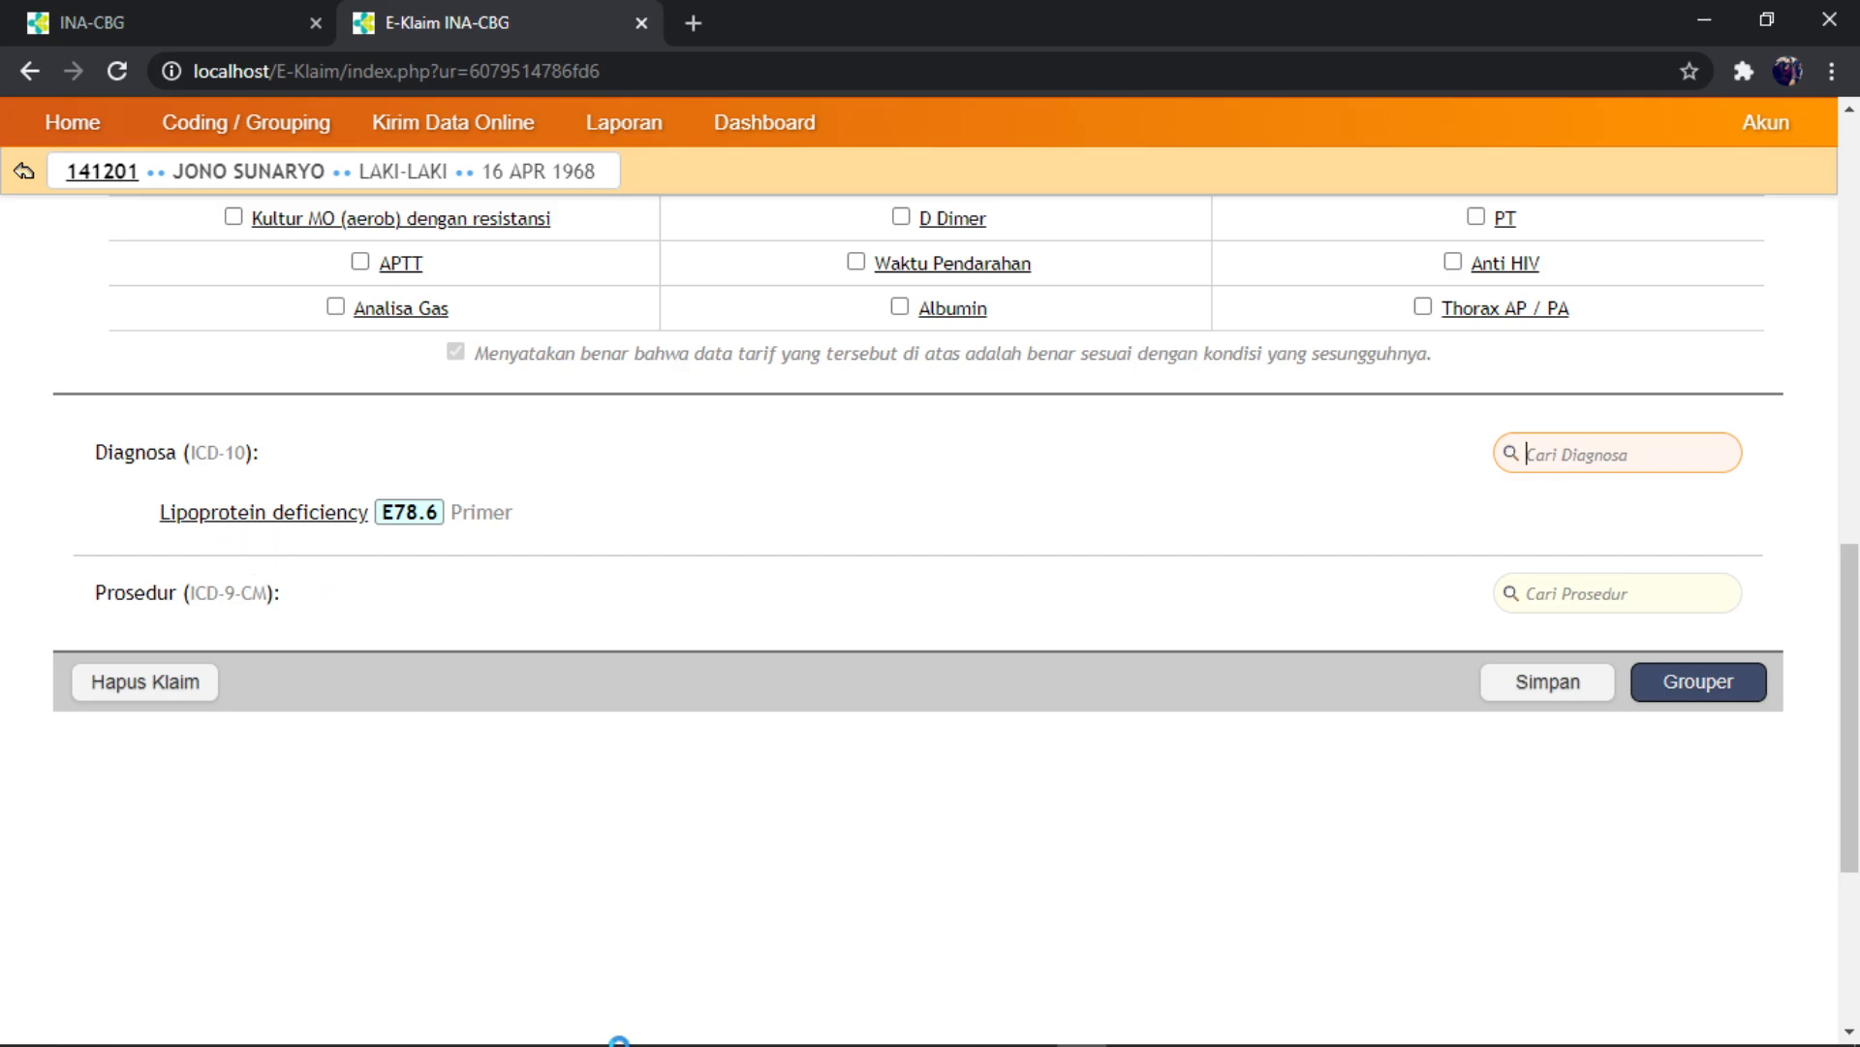
pyautogui.click(880, 1039)
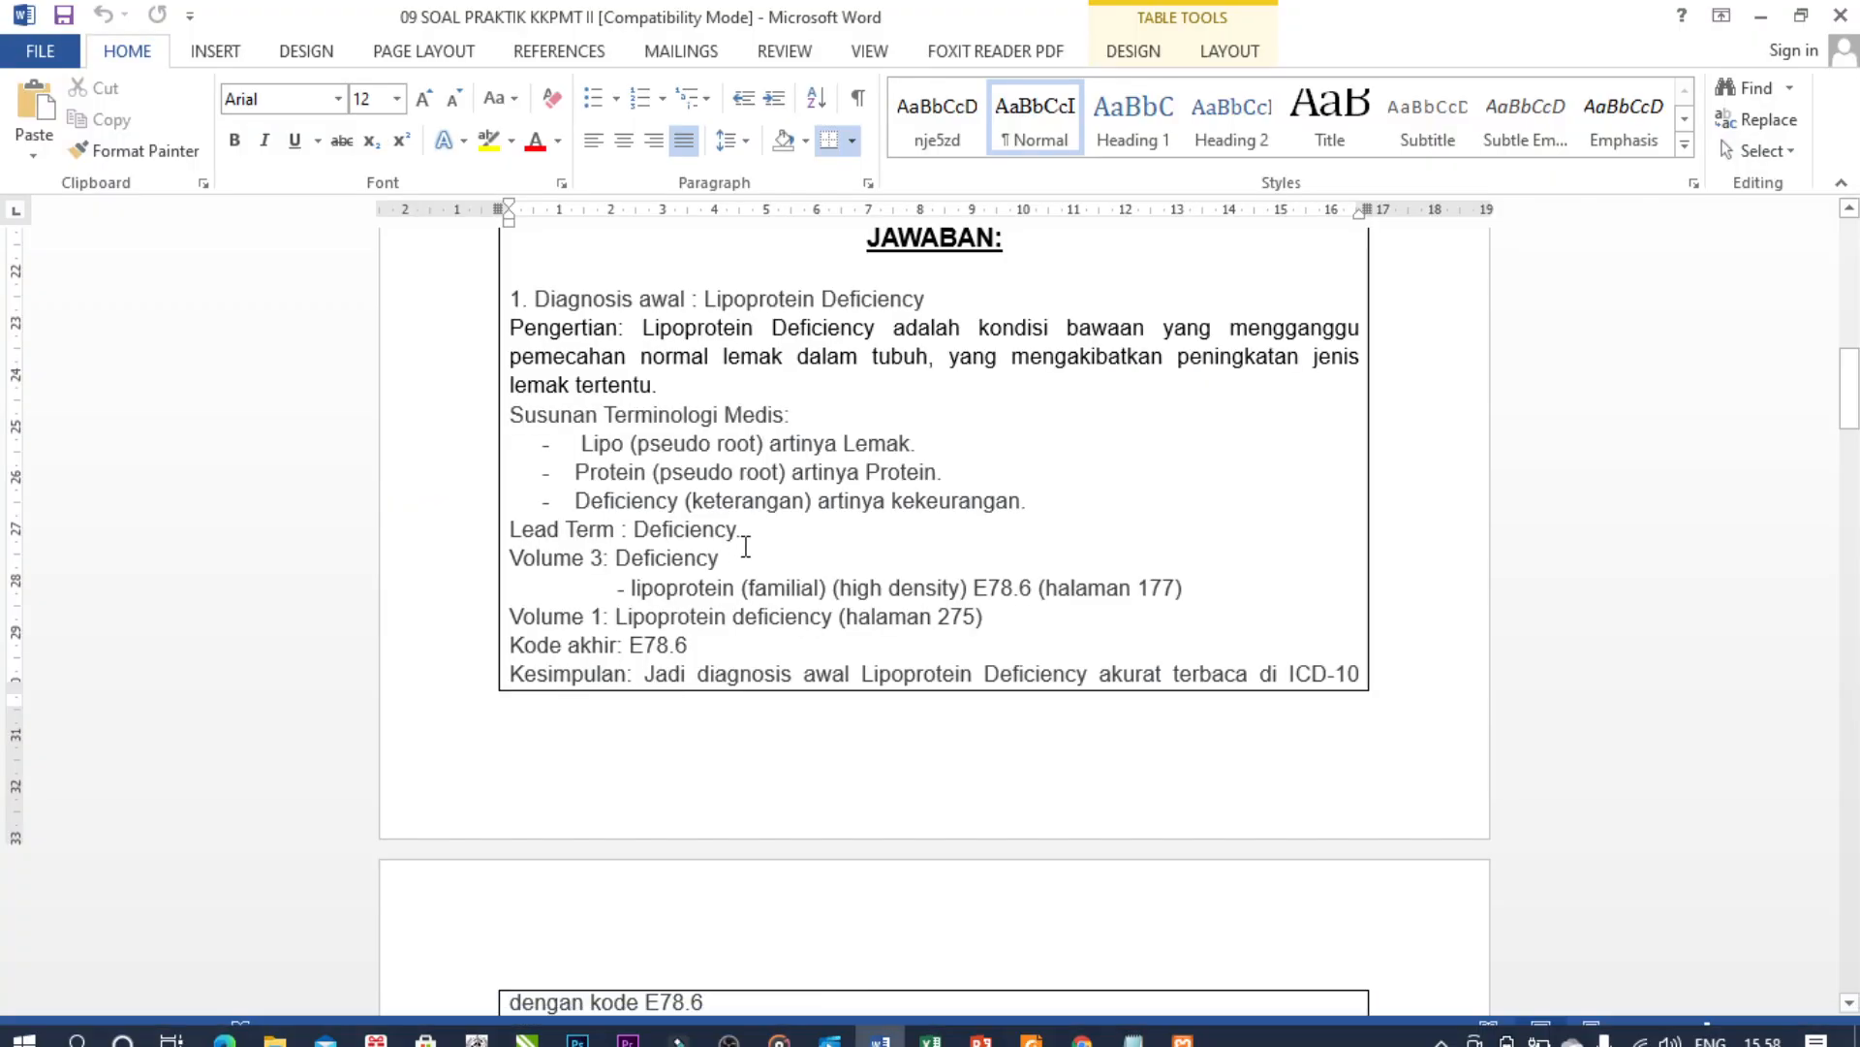
# - Check the answer document, then add Alcoholic cirrhosis of liver K70.3 as a diagnosis
pyautogui.scroll(-5, 781, 552)
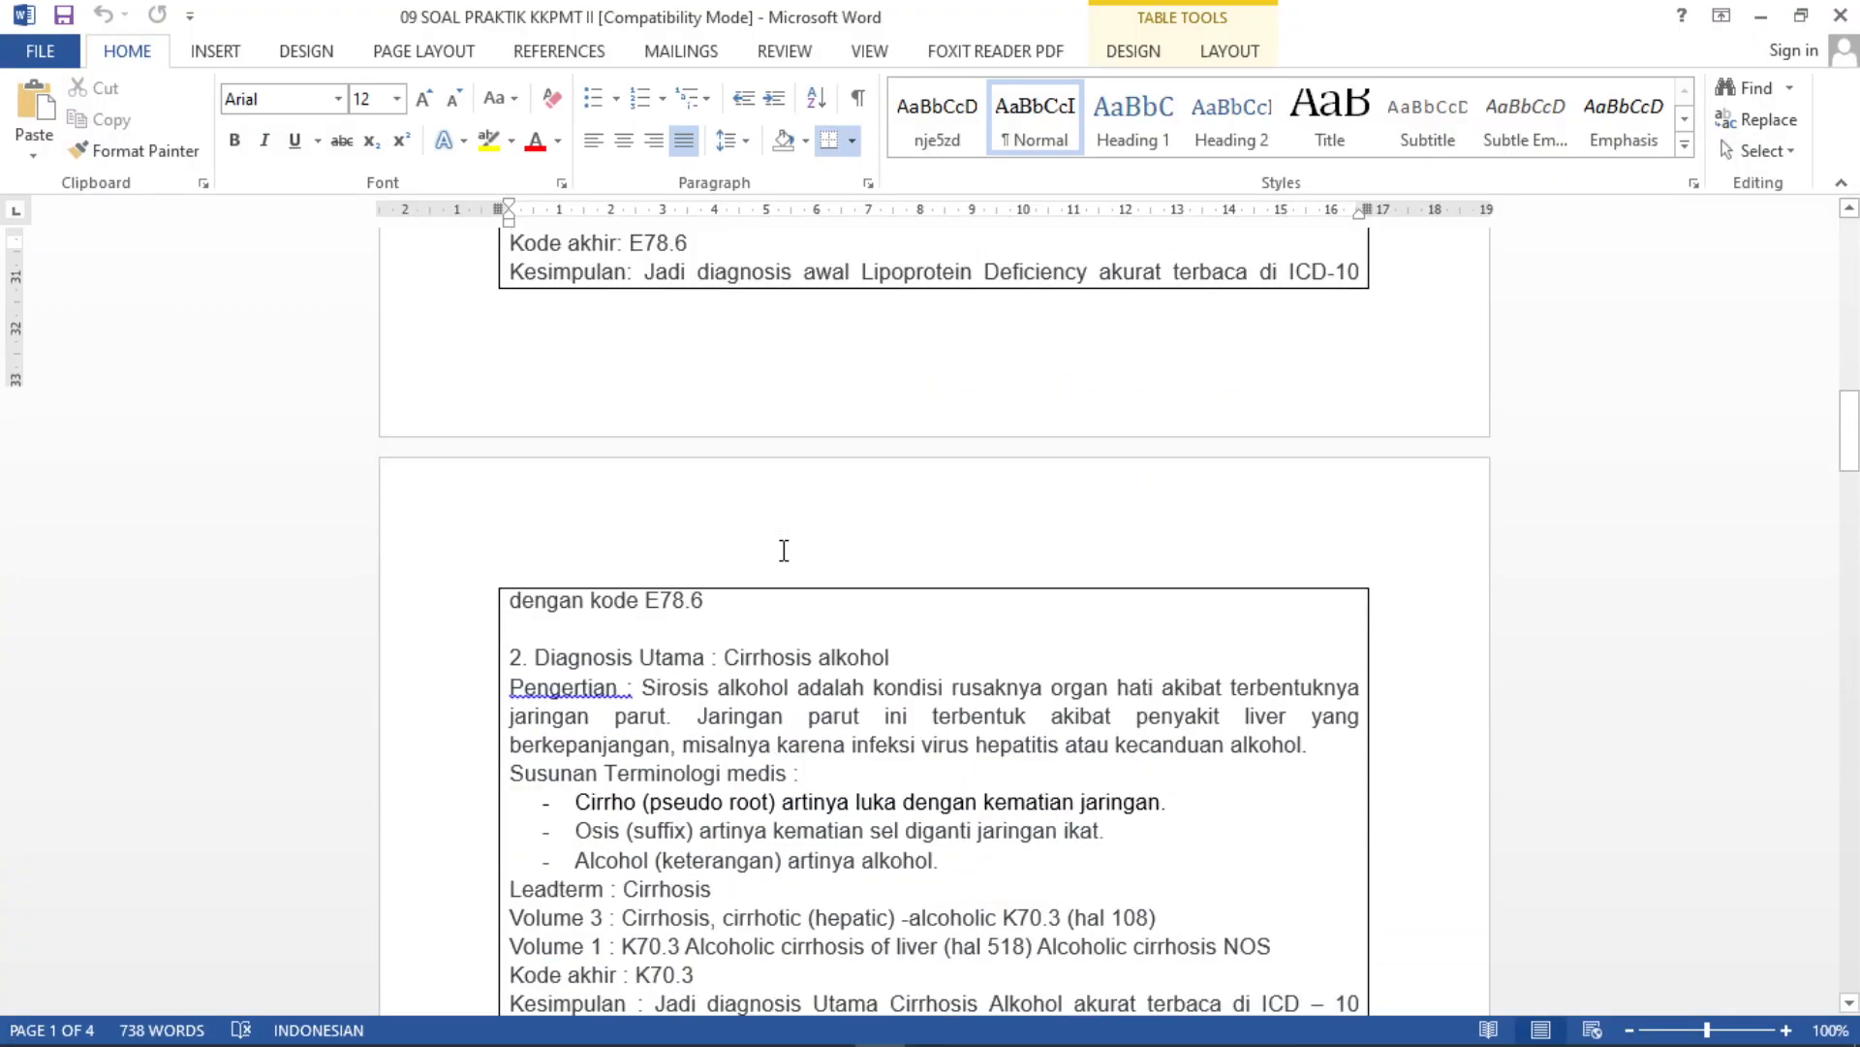
pyautogui.scroll(-4, 783, 550)
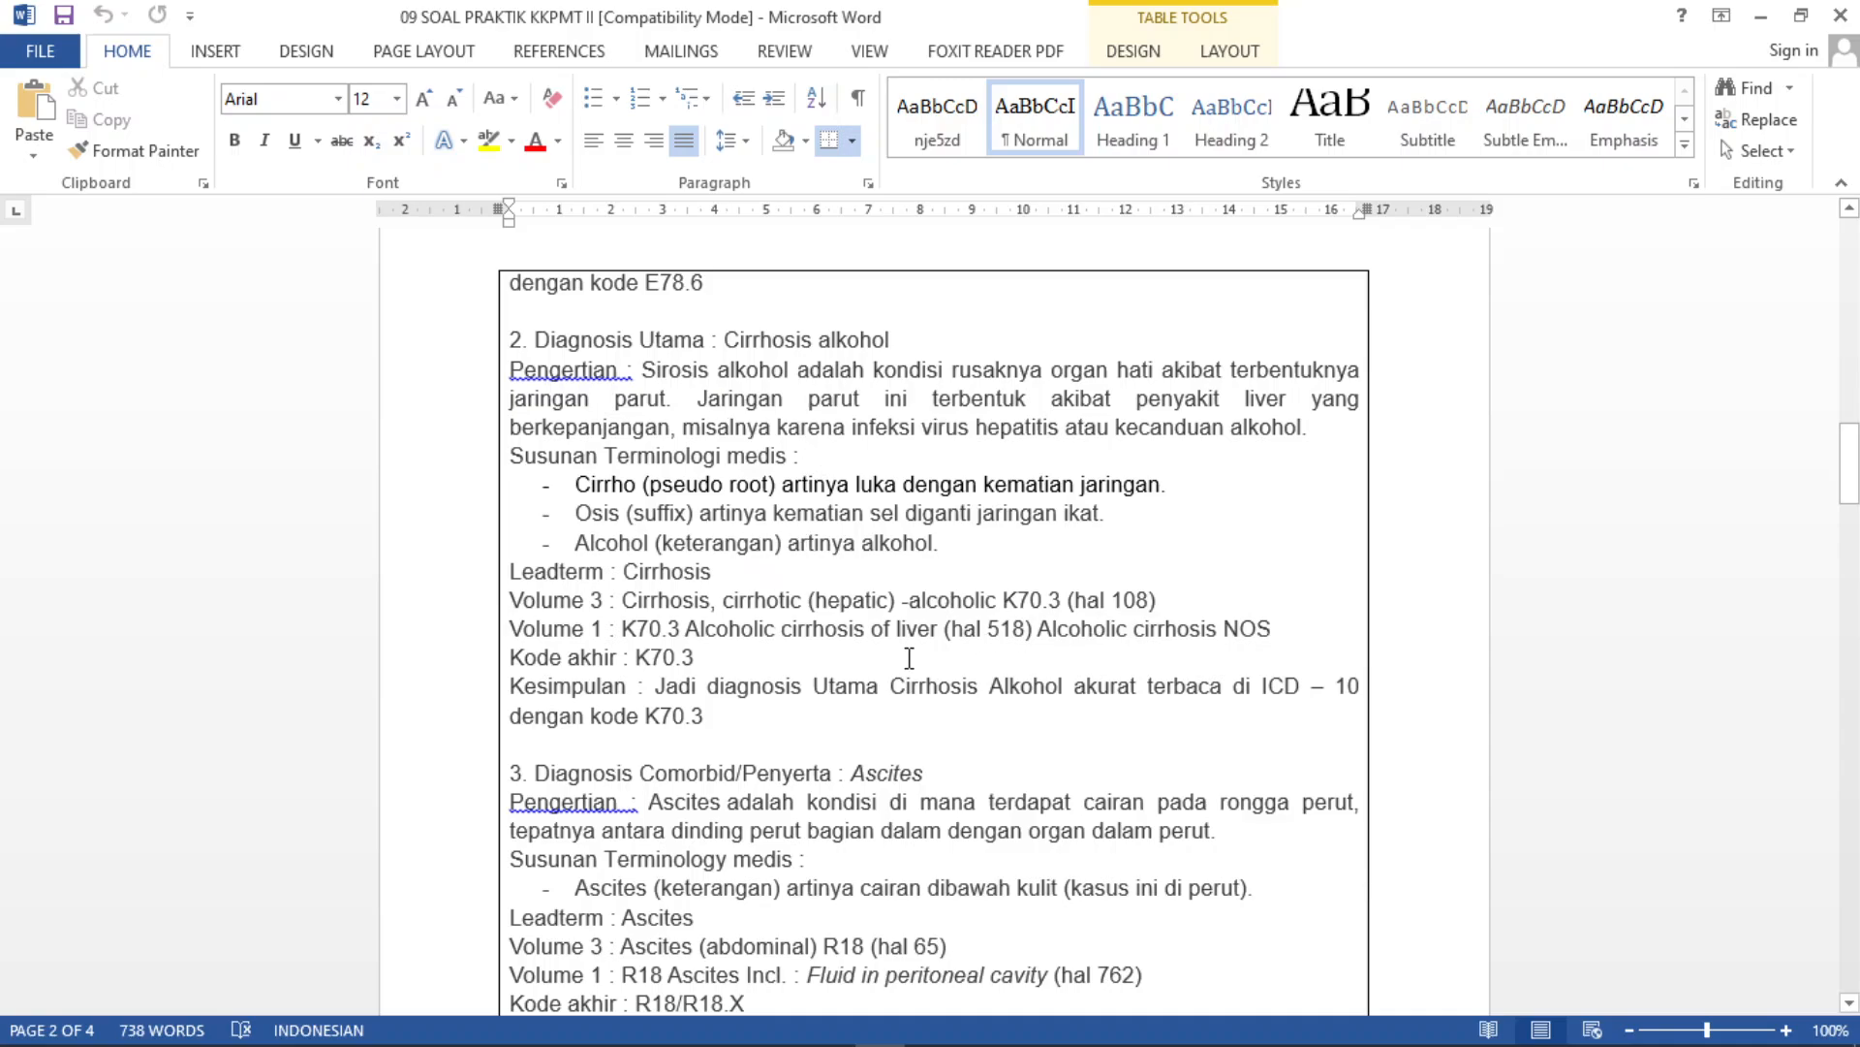
pyautogui.scroll(-2, 910, 656)
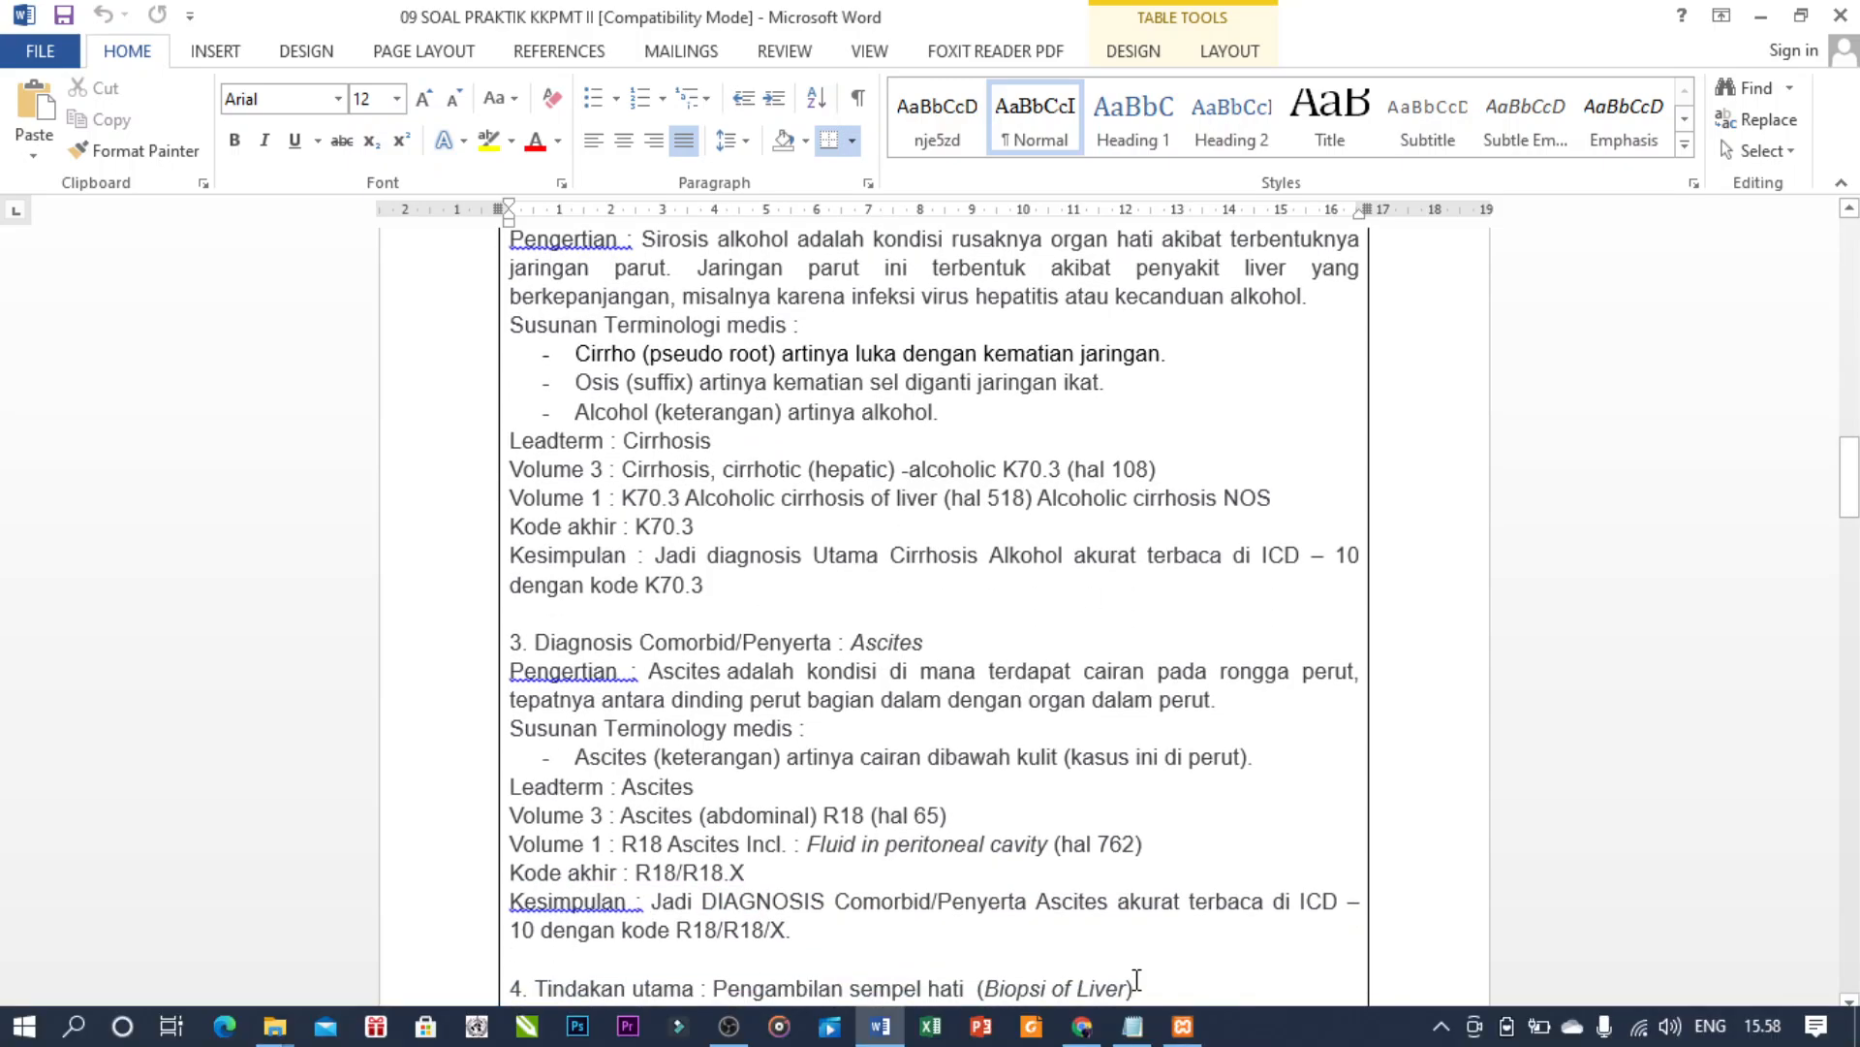
pyautogui.click(1082, 1027)
pyautogui.click(1638, 455)
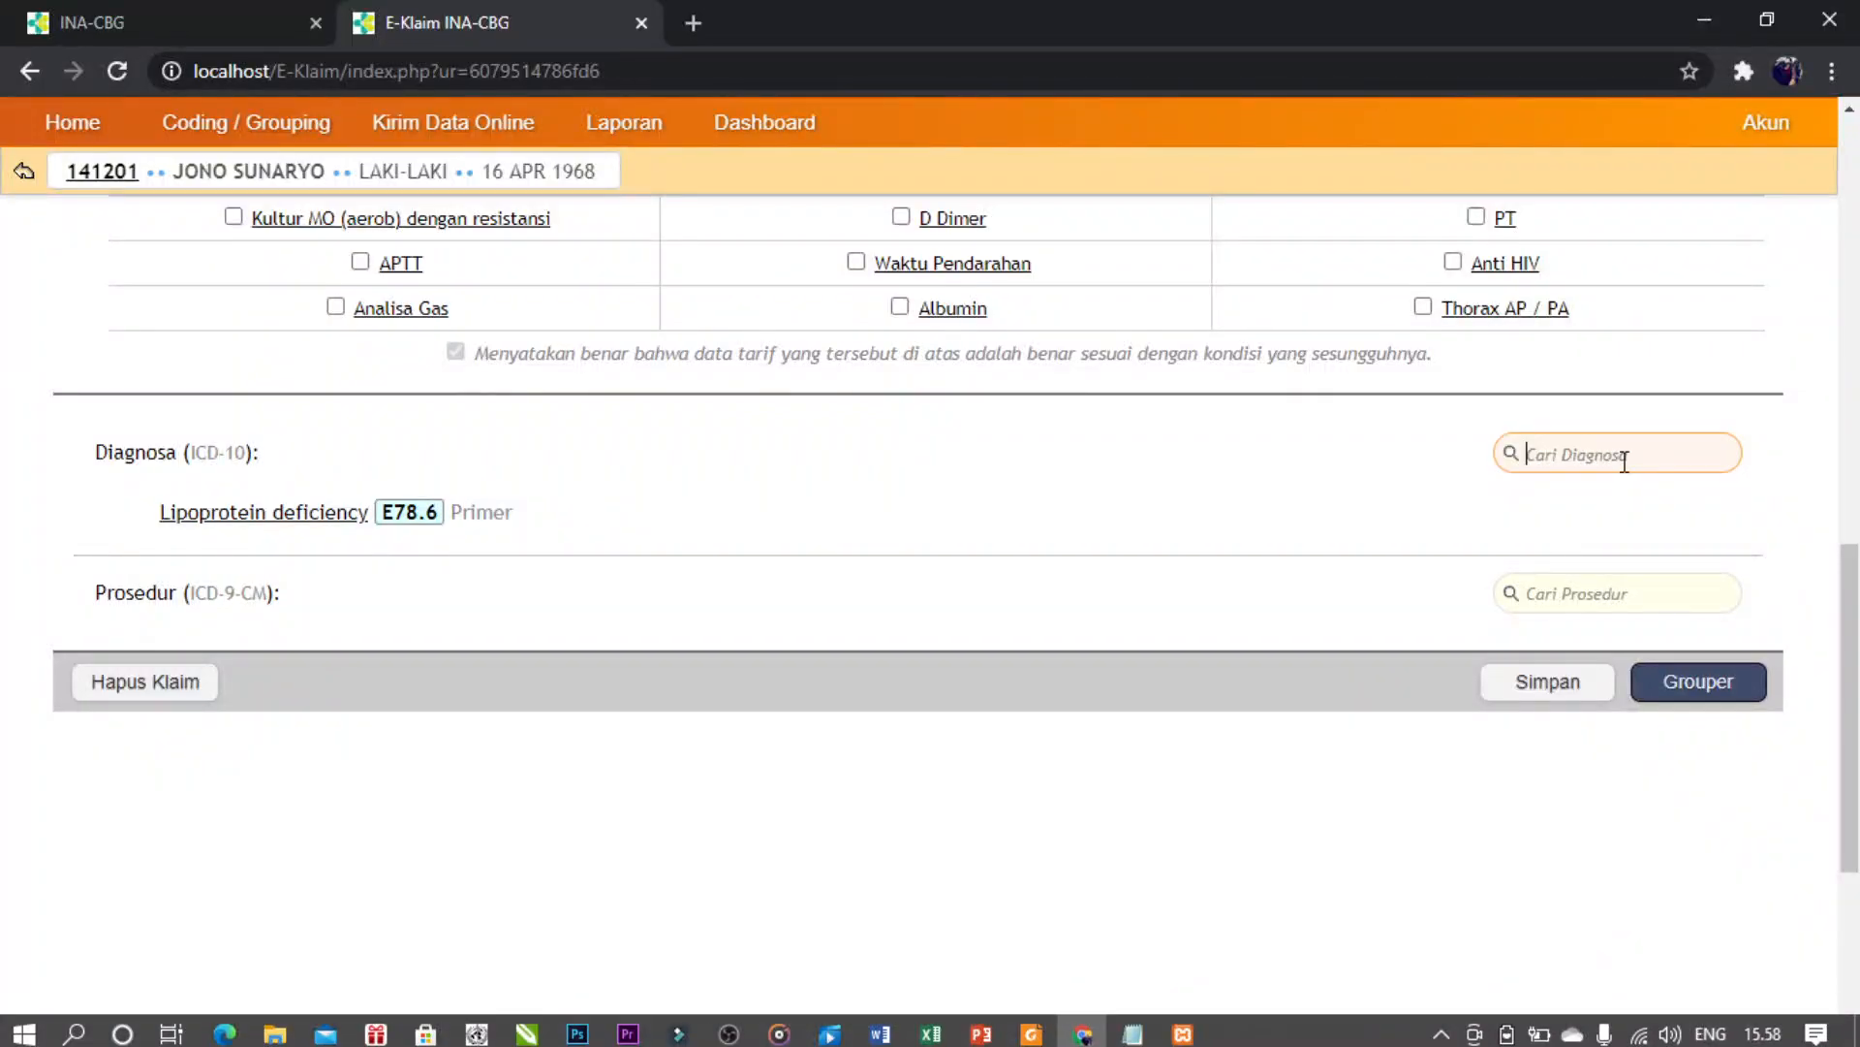
pyautogui.write('k70')
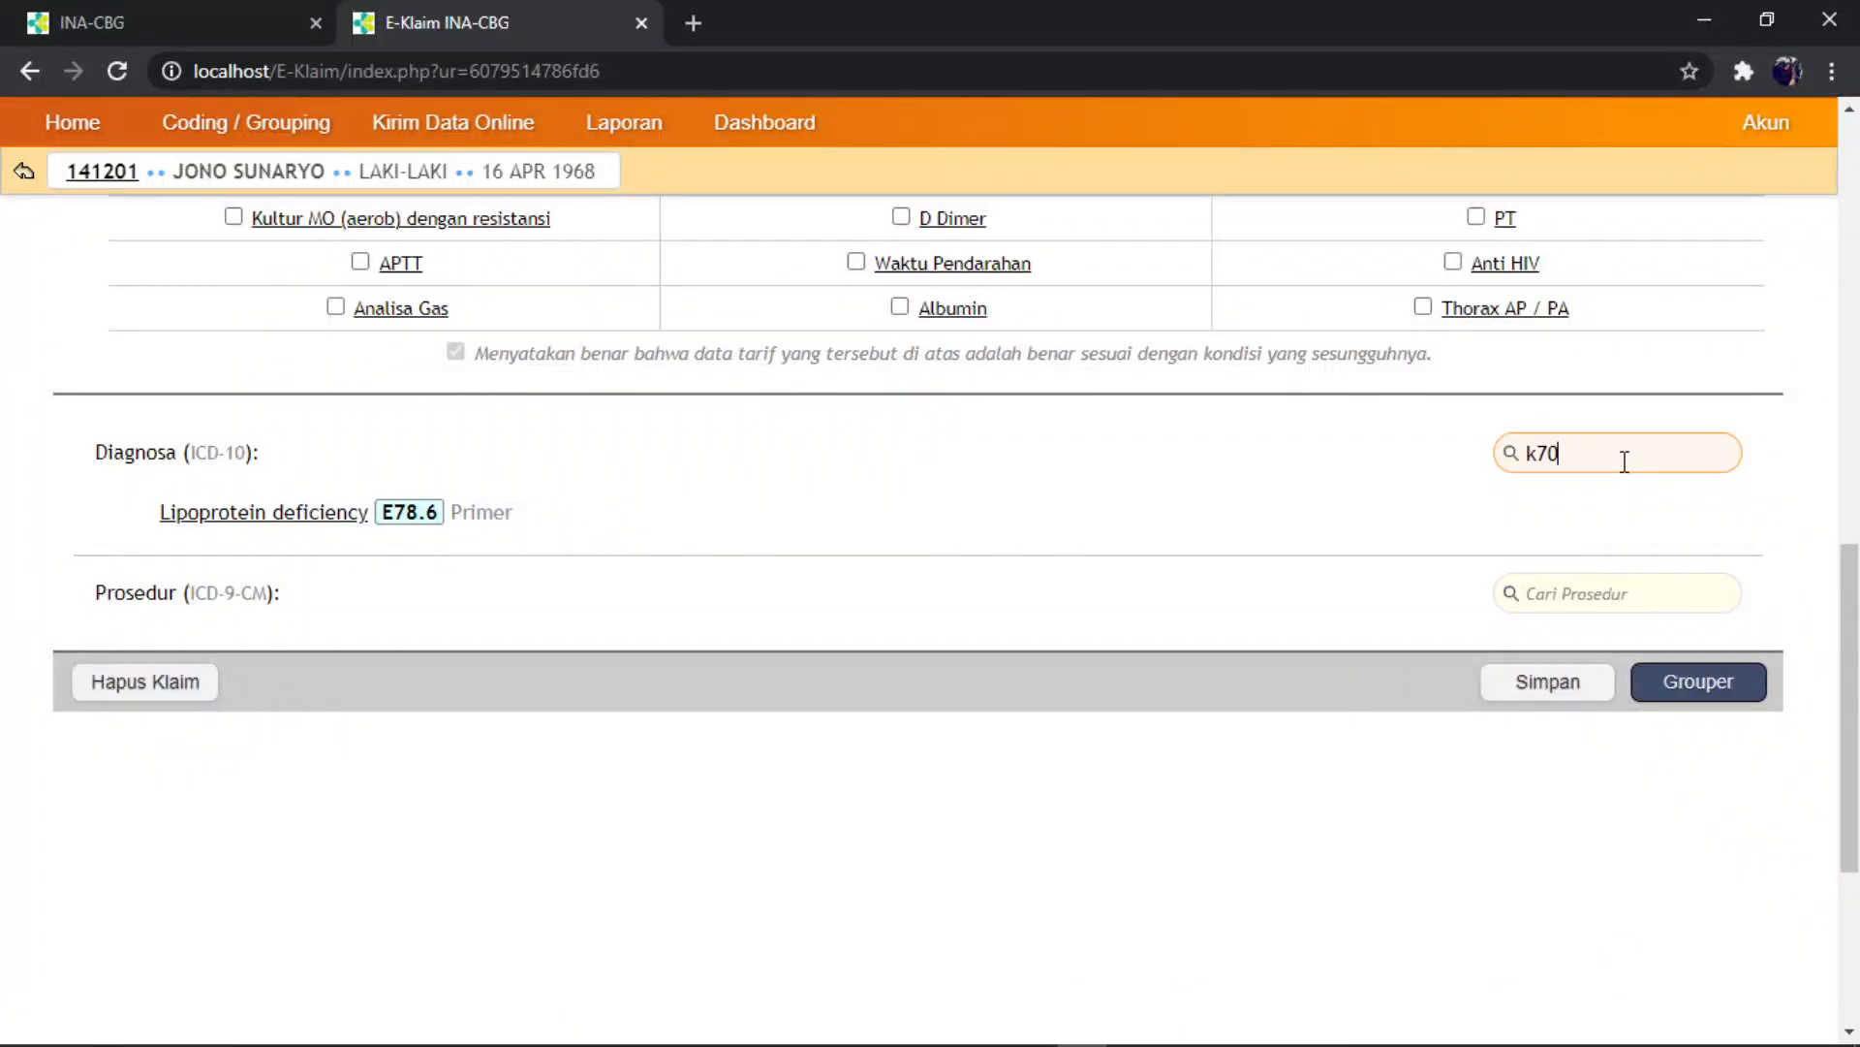
pyautogui.write('.3')
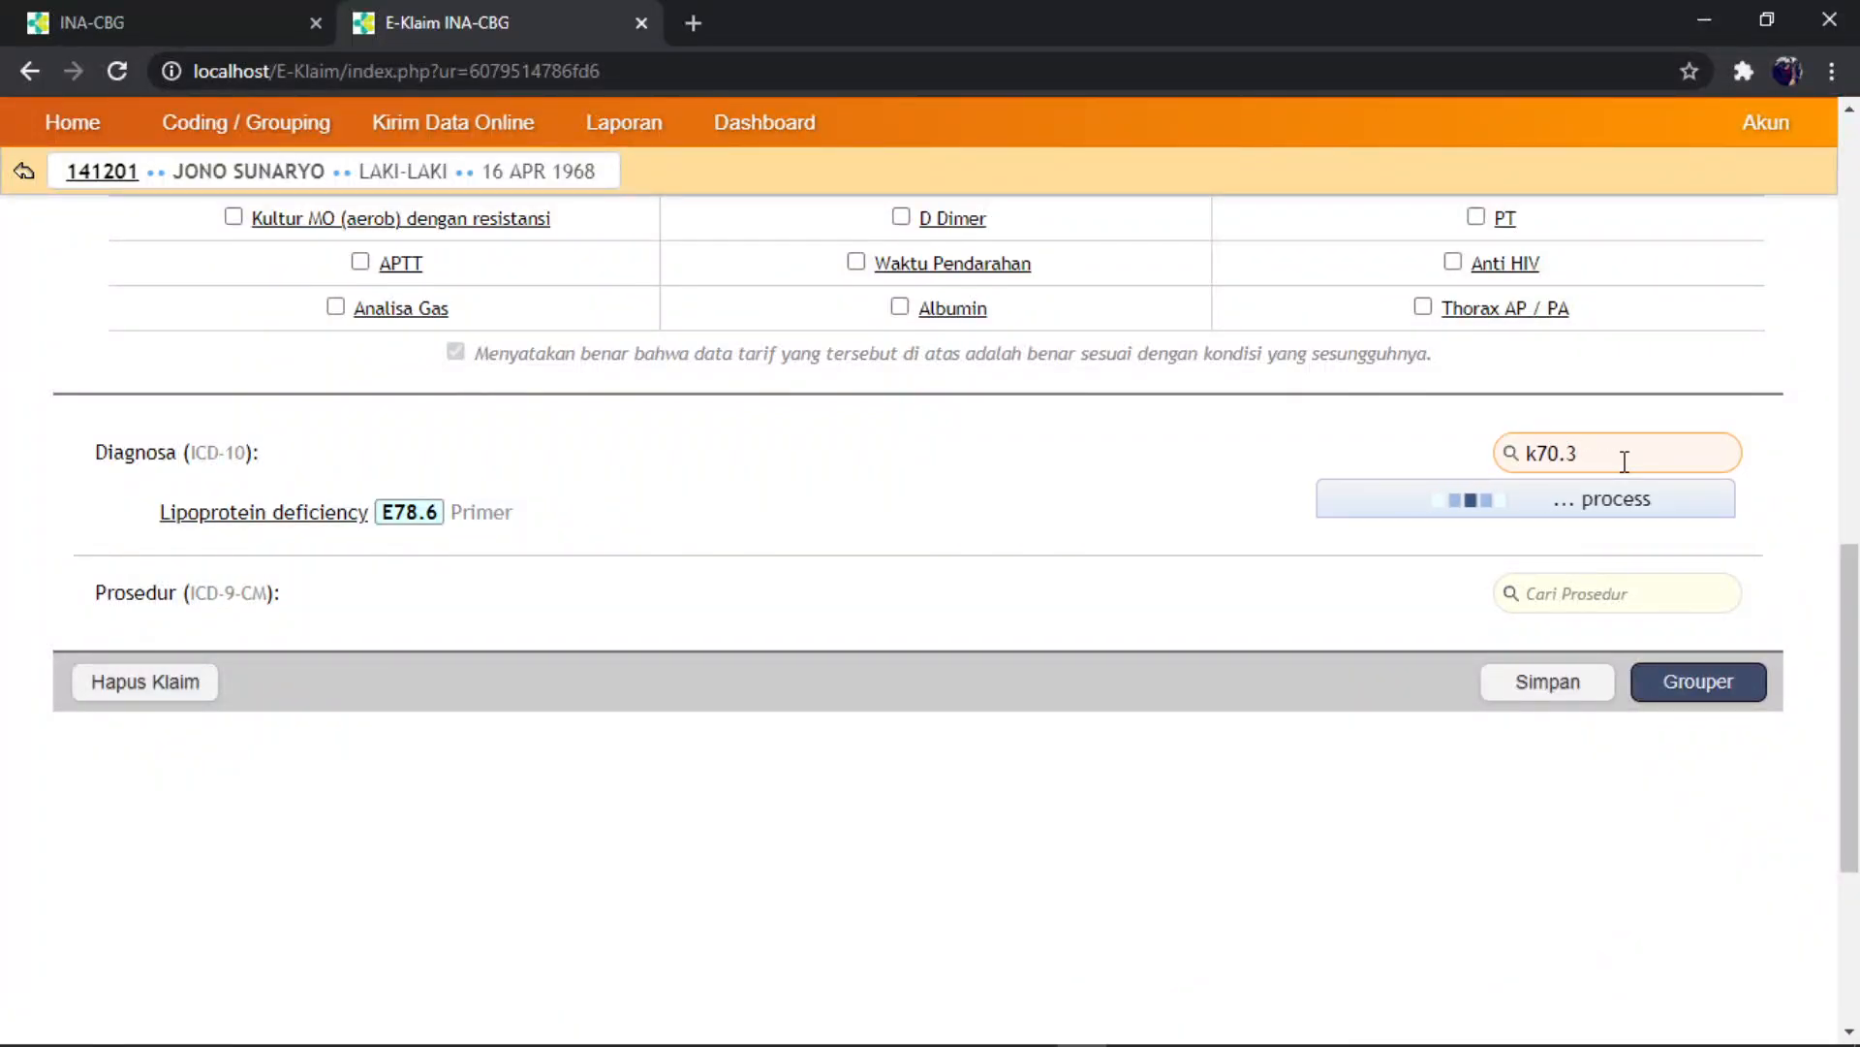
pyautogui.click(1533, 545)
# - Add Ascites R18 as a secondary diagnosis, then look up the procedure codes
pyautogui.click(877, 1026)
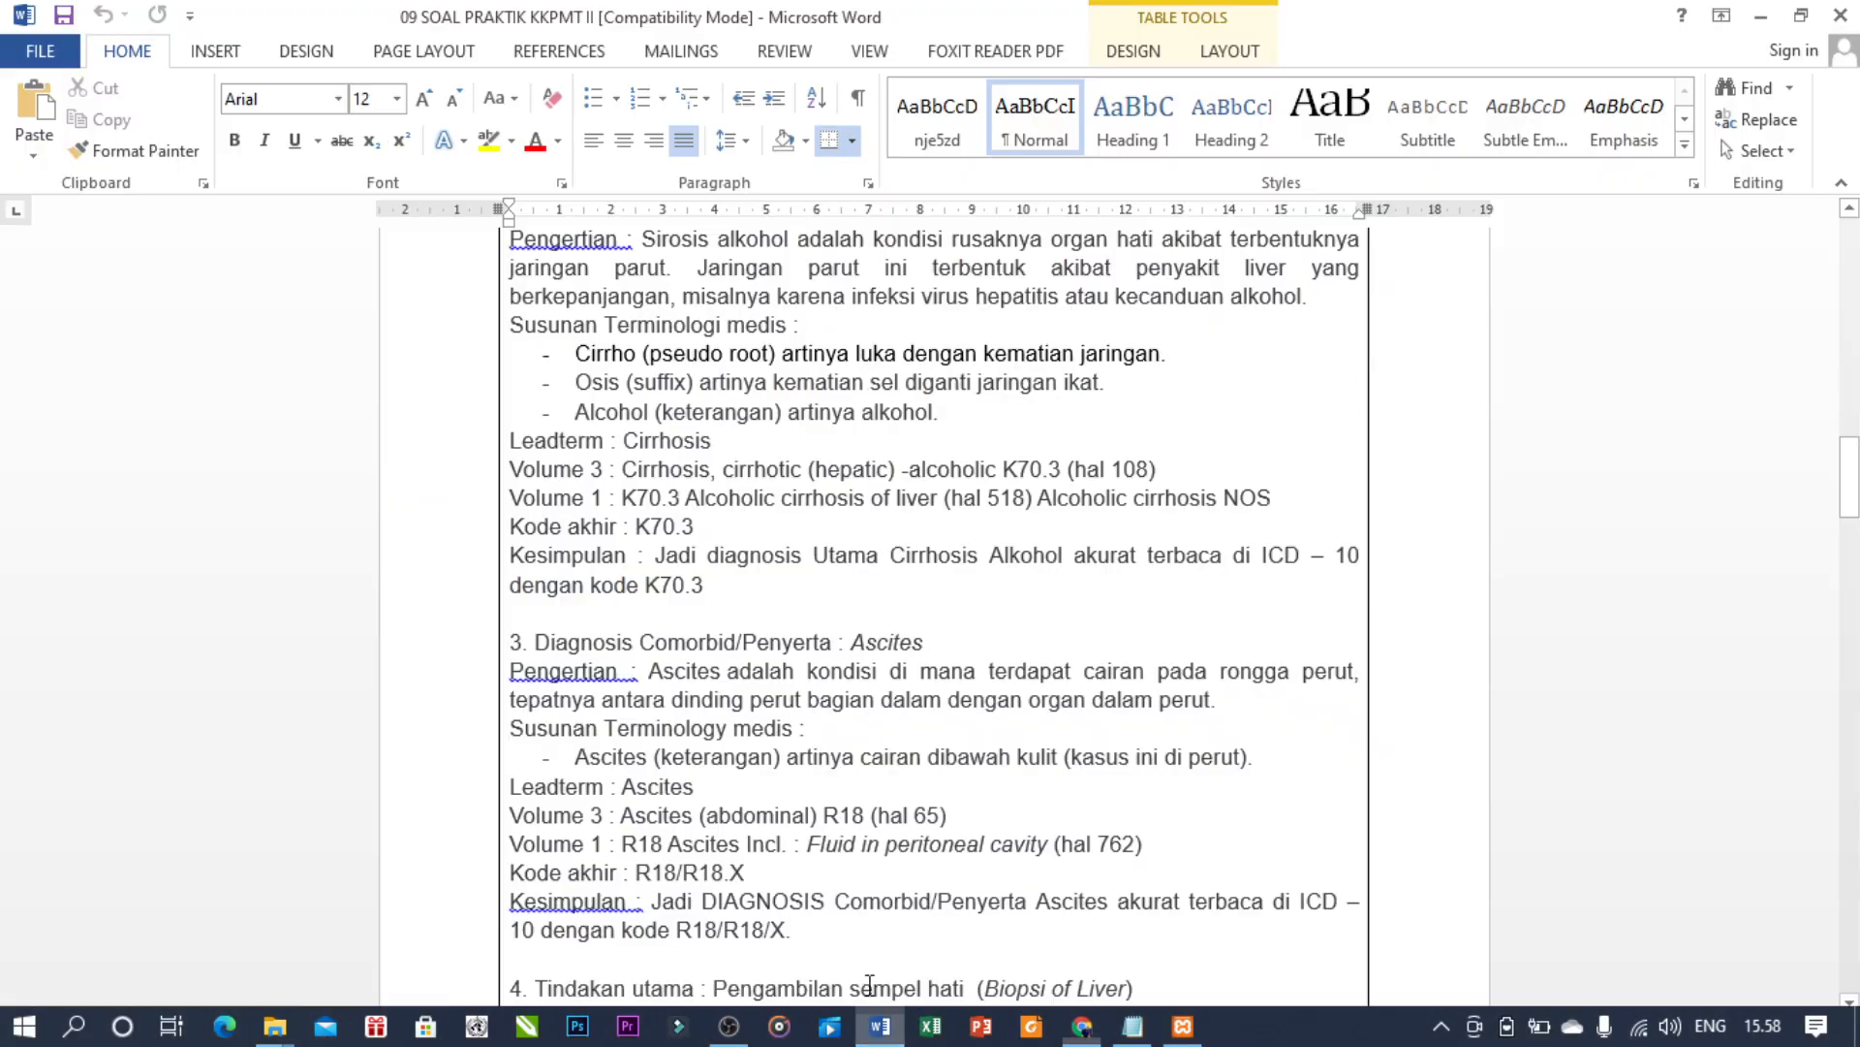
pyautogui.scroll(-3, 867, 593)
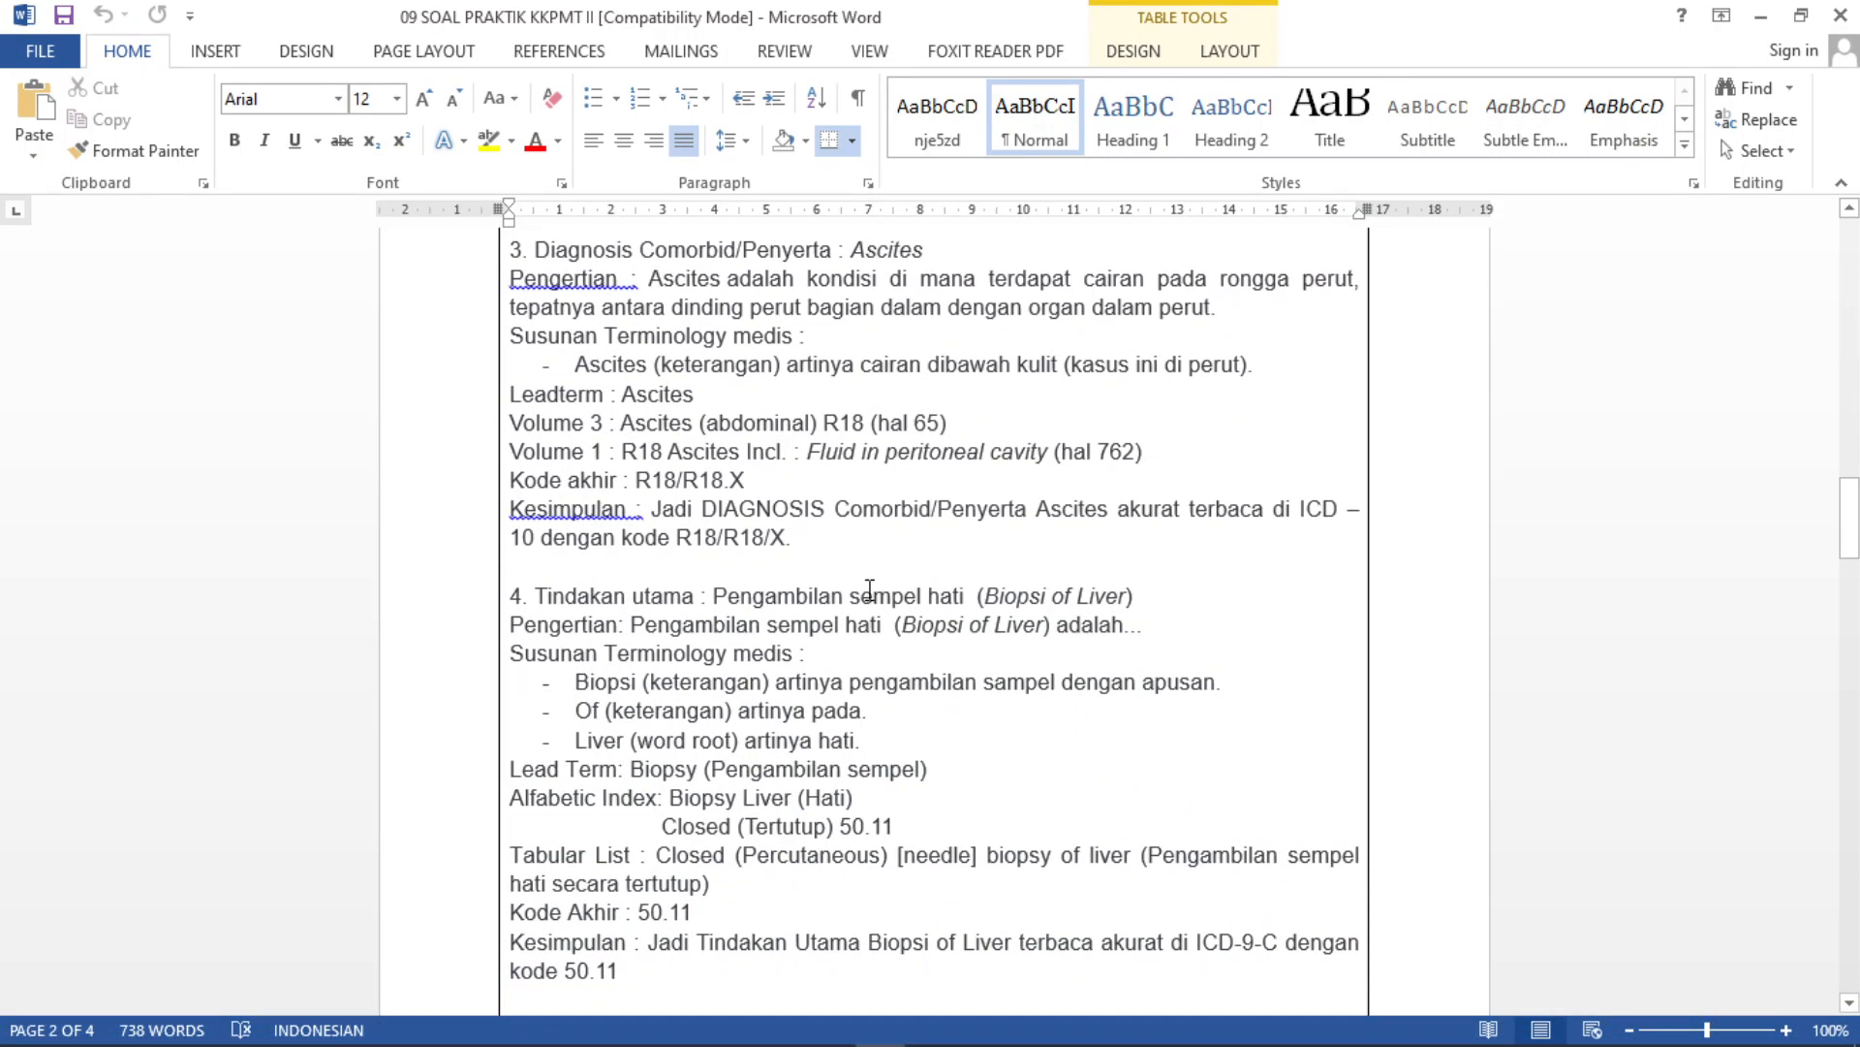
pyautogui.scroll(1, 867, 593)
pyautogui.click(1083, 1025)
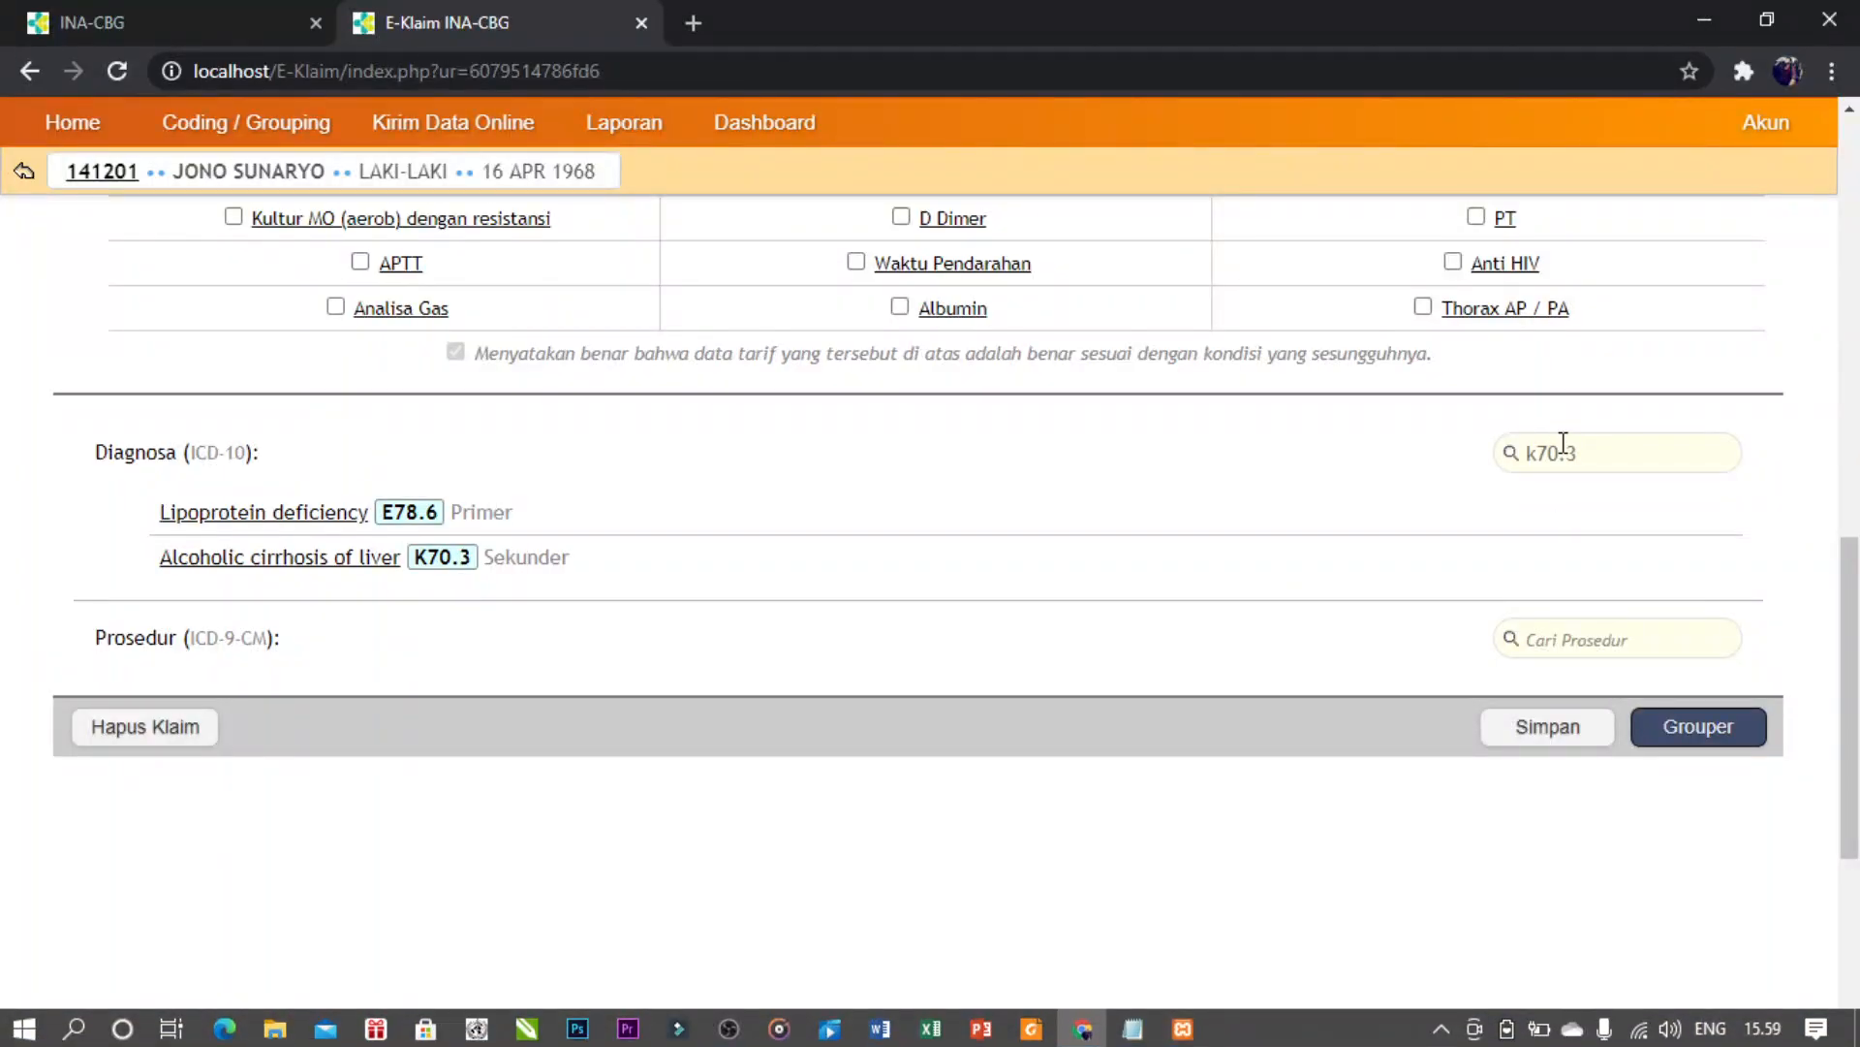
pyautogui.moveTo(1583, 450); pyautogui.dragTo(1446, 469)
pyautogui.write('r18')
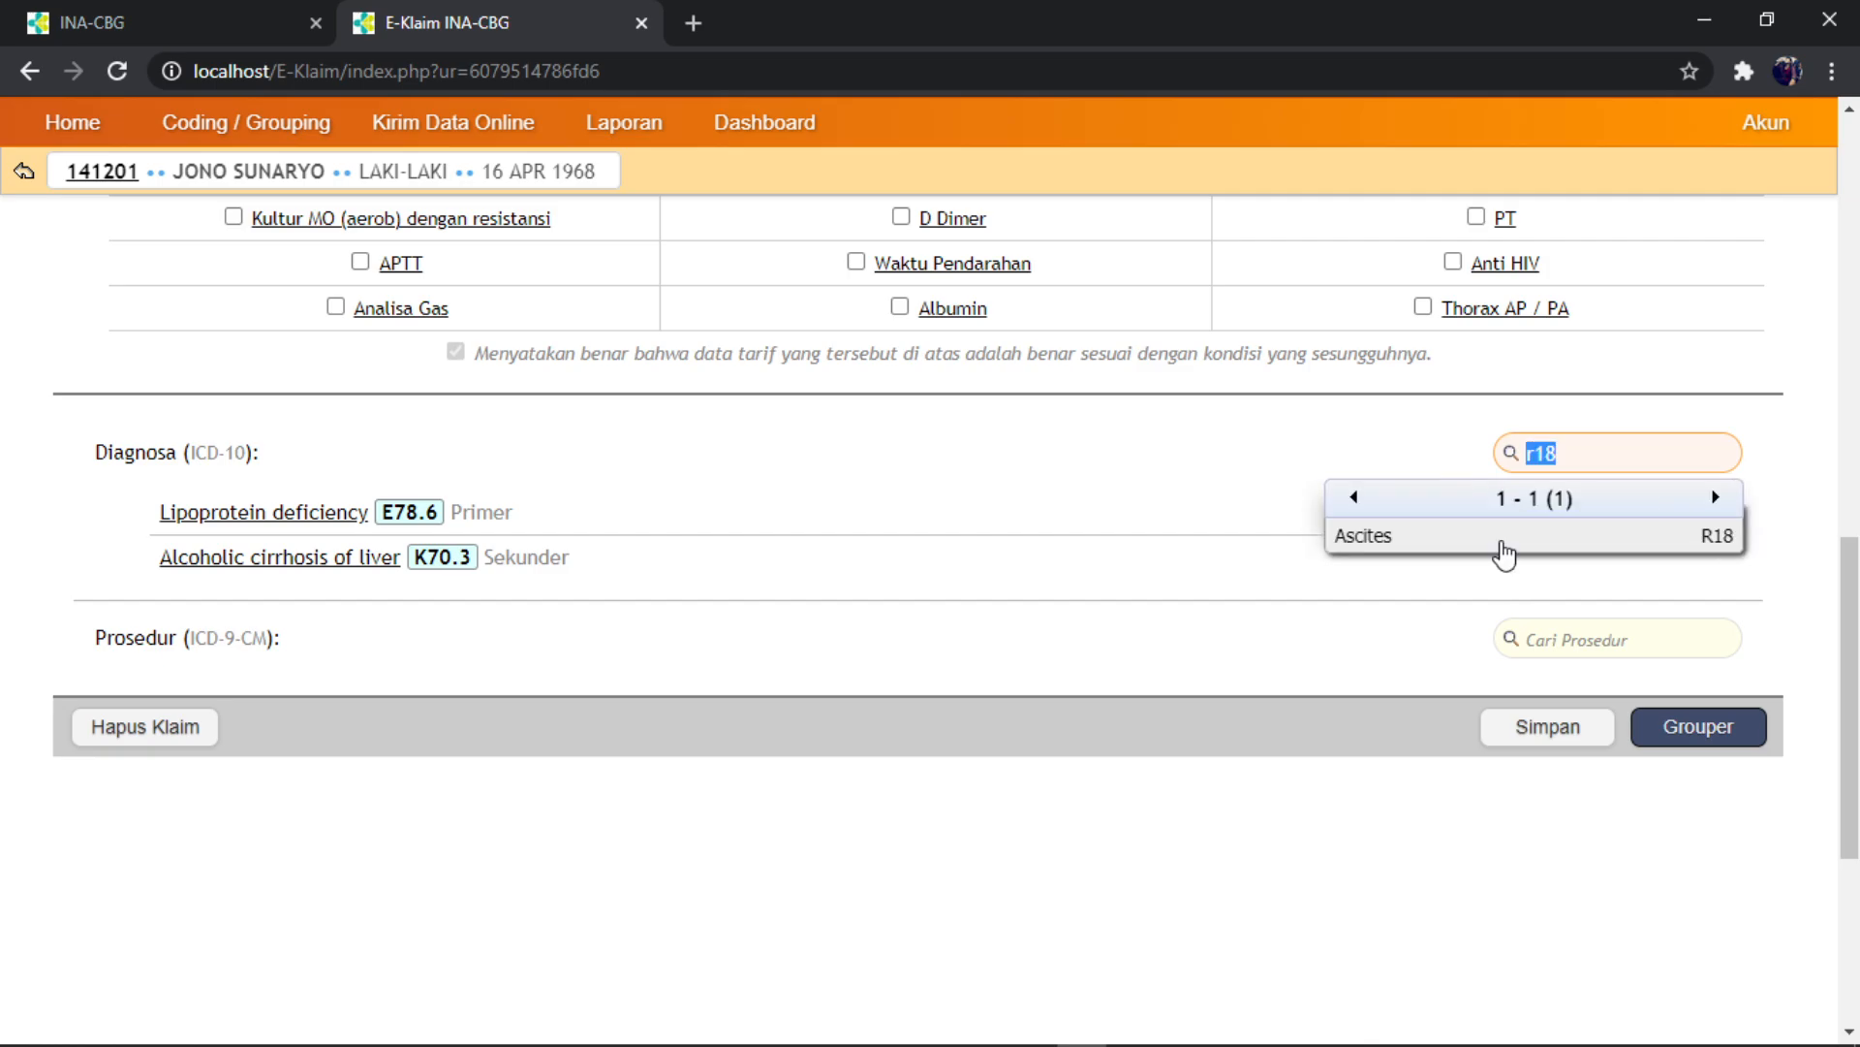
pyautogui.click(1497, 542)
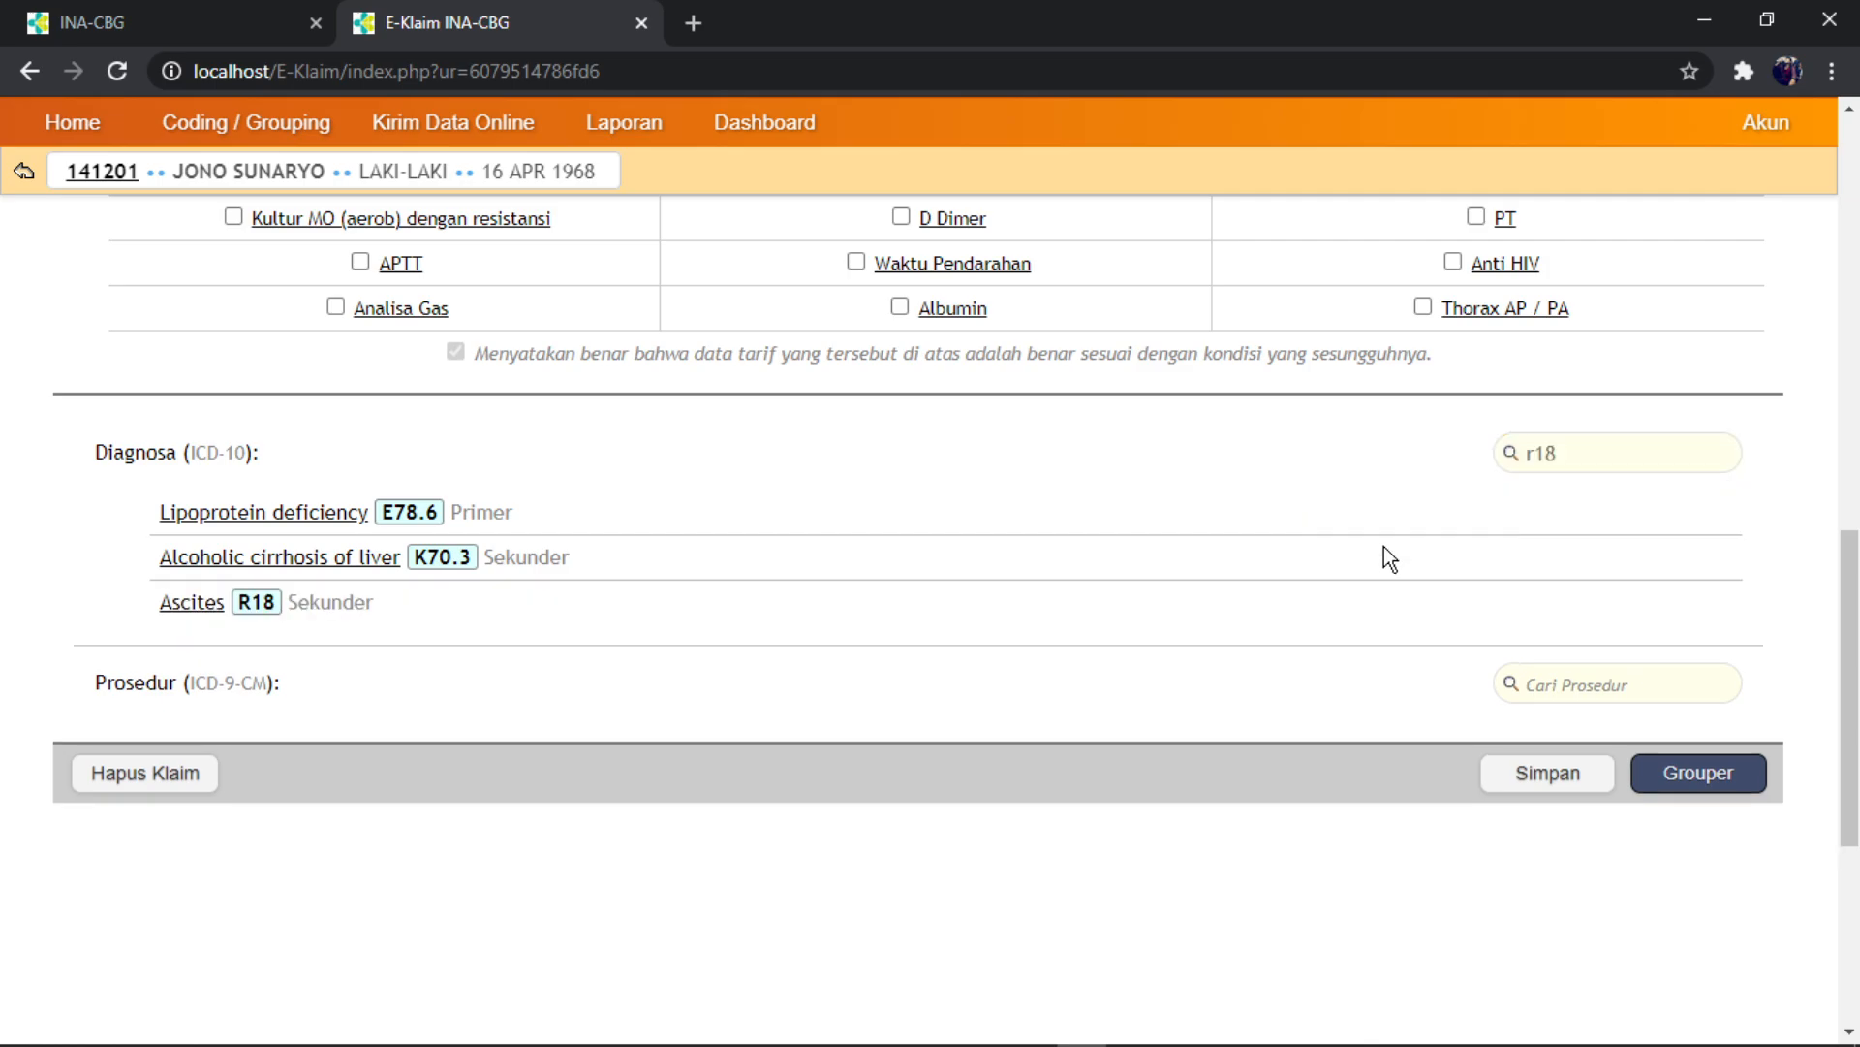
pyautogui.scroll(-1, 845, 578)
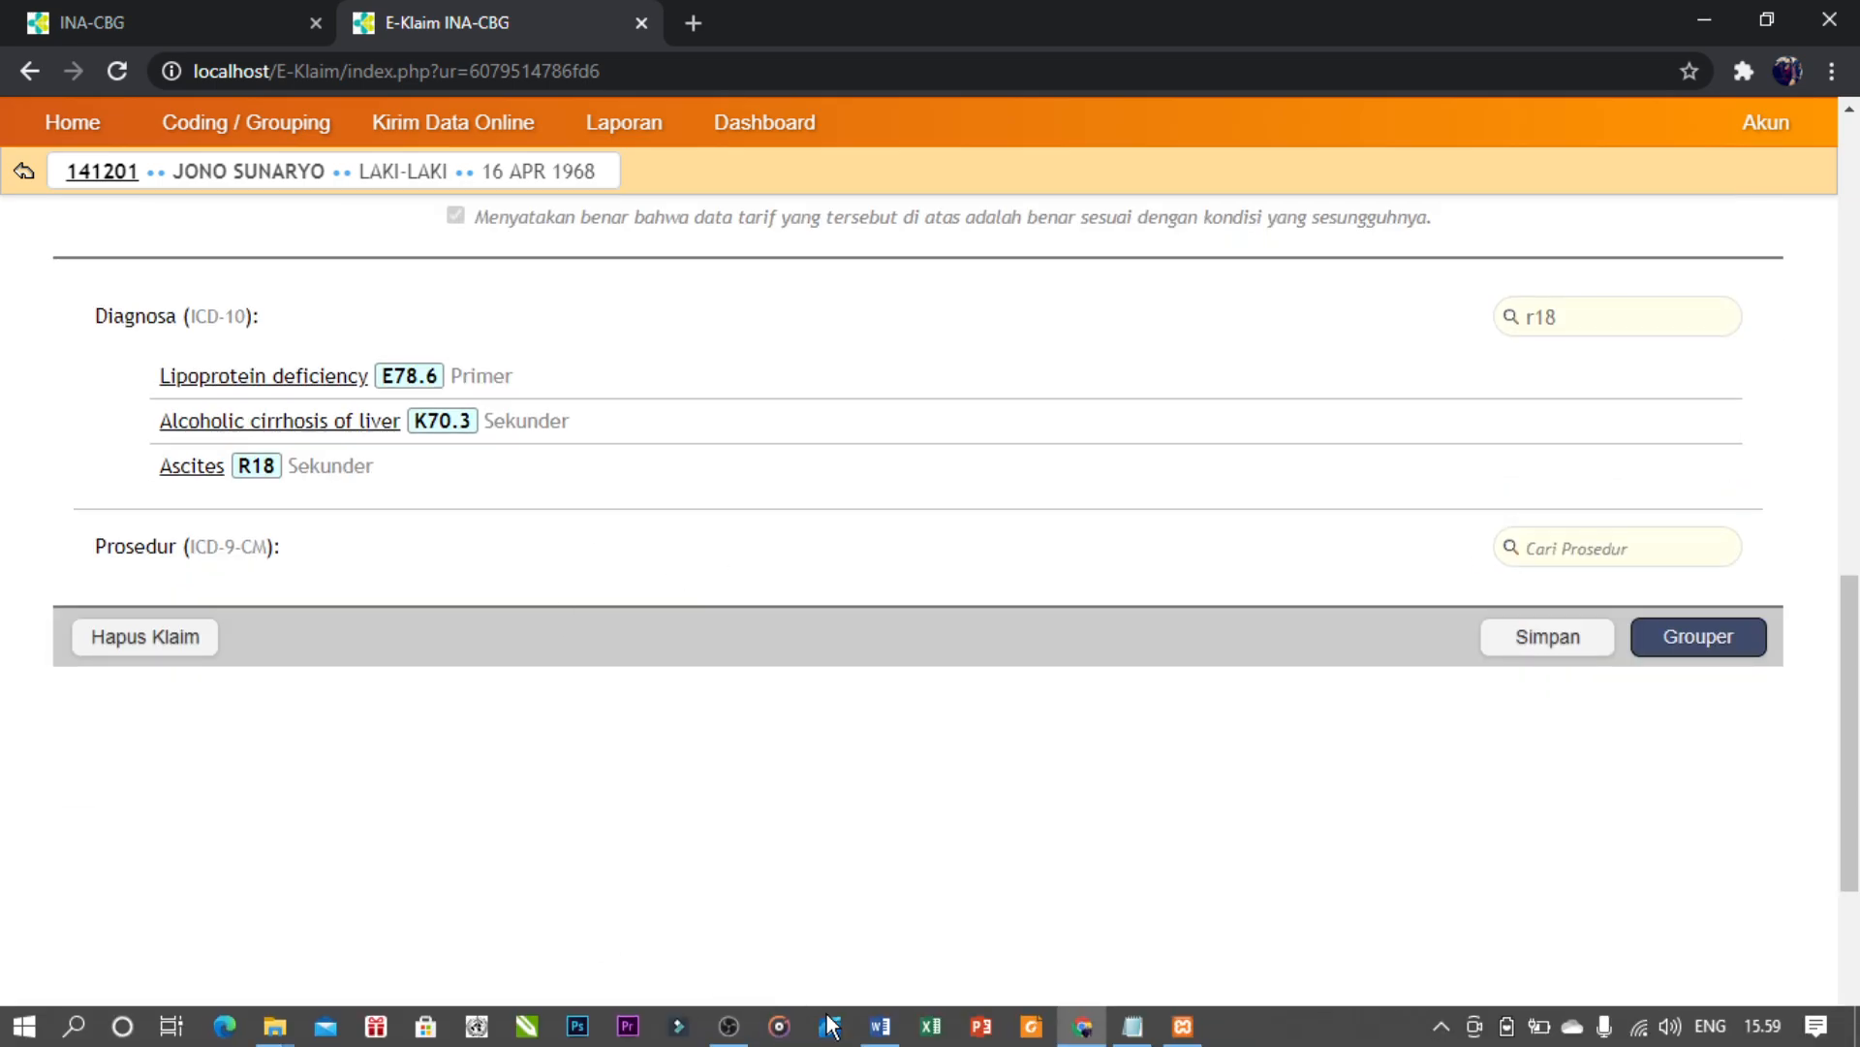
pyautogui.click(882, 1029)
pyautogui.scroll(-5, 853, 620)
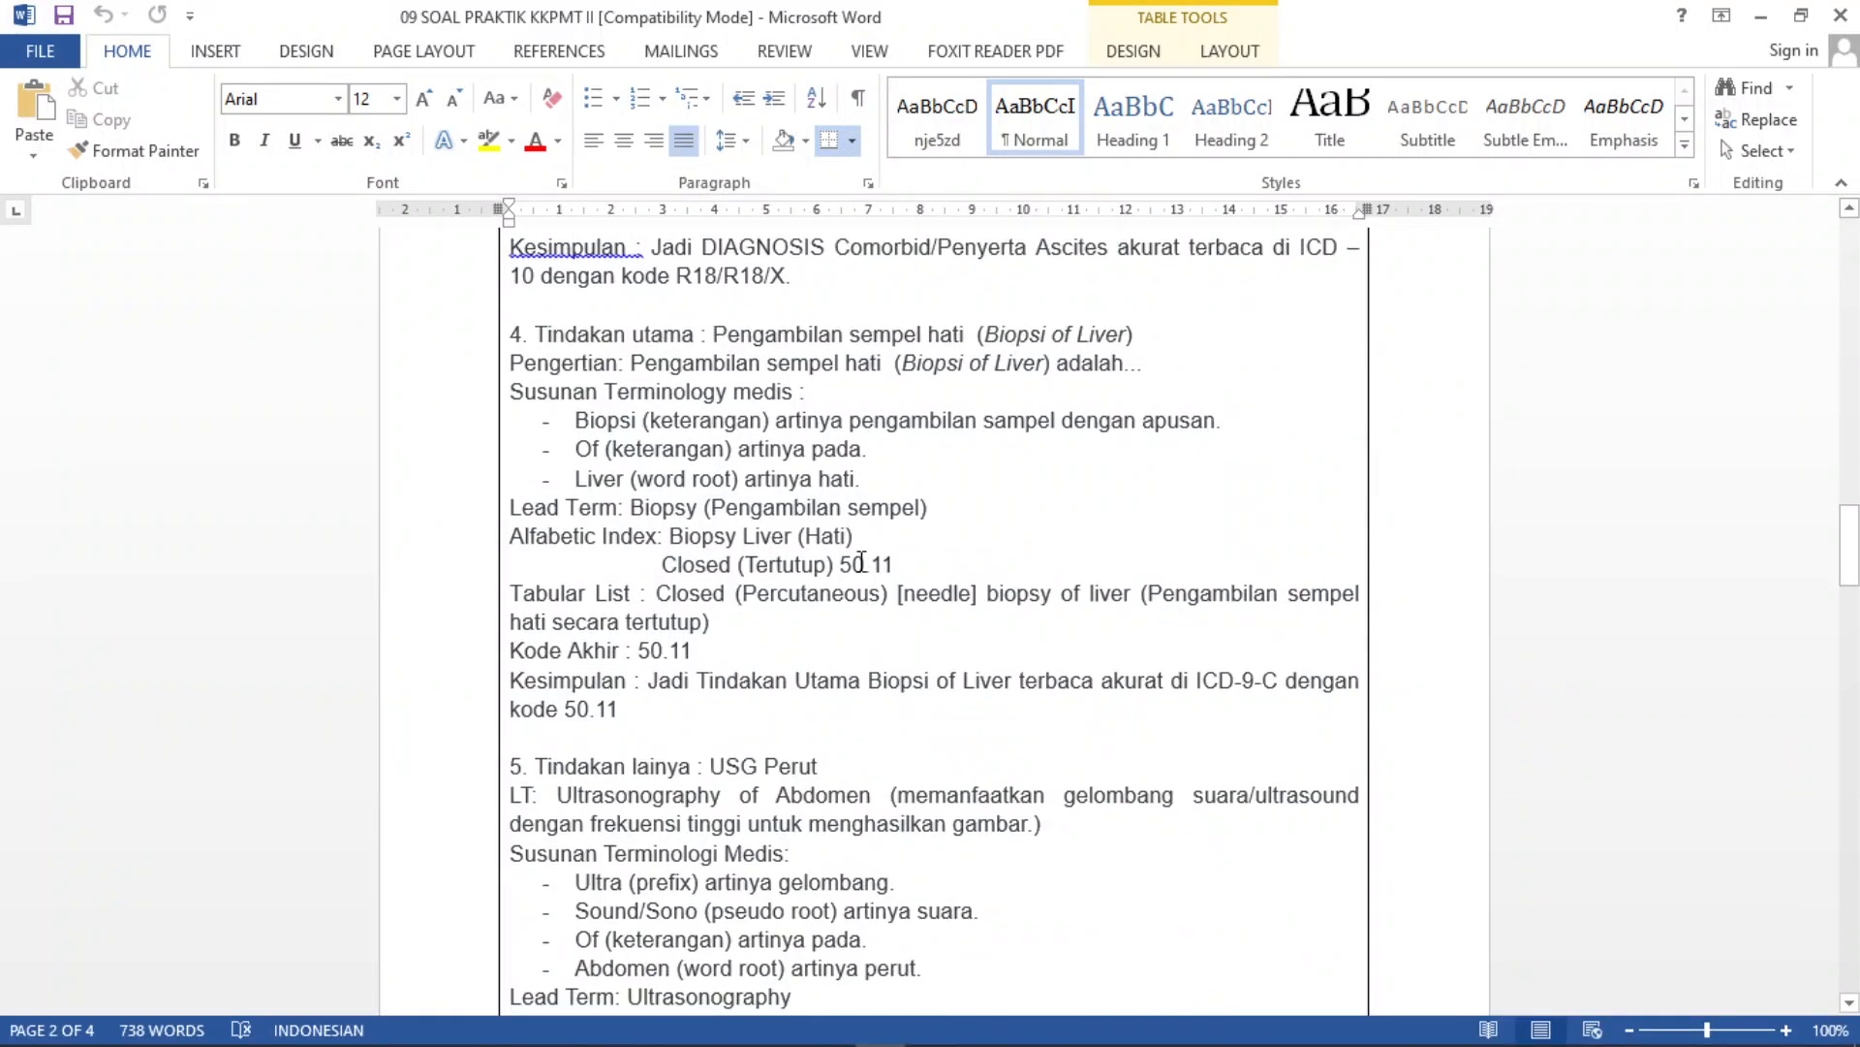
pyautogui.scroll(-1, 861, 562)
# - Add Closed (percutaneous) (needle) biopsy of liver 50.11 as a procedure
pyautogui.click(1083, 1026)
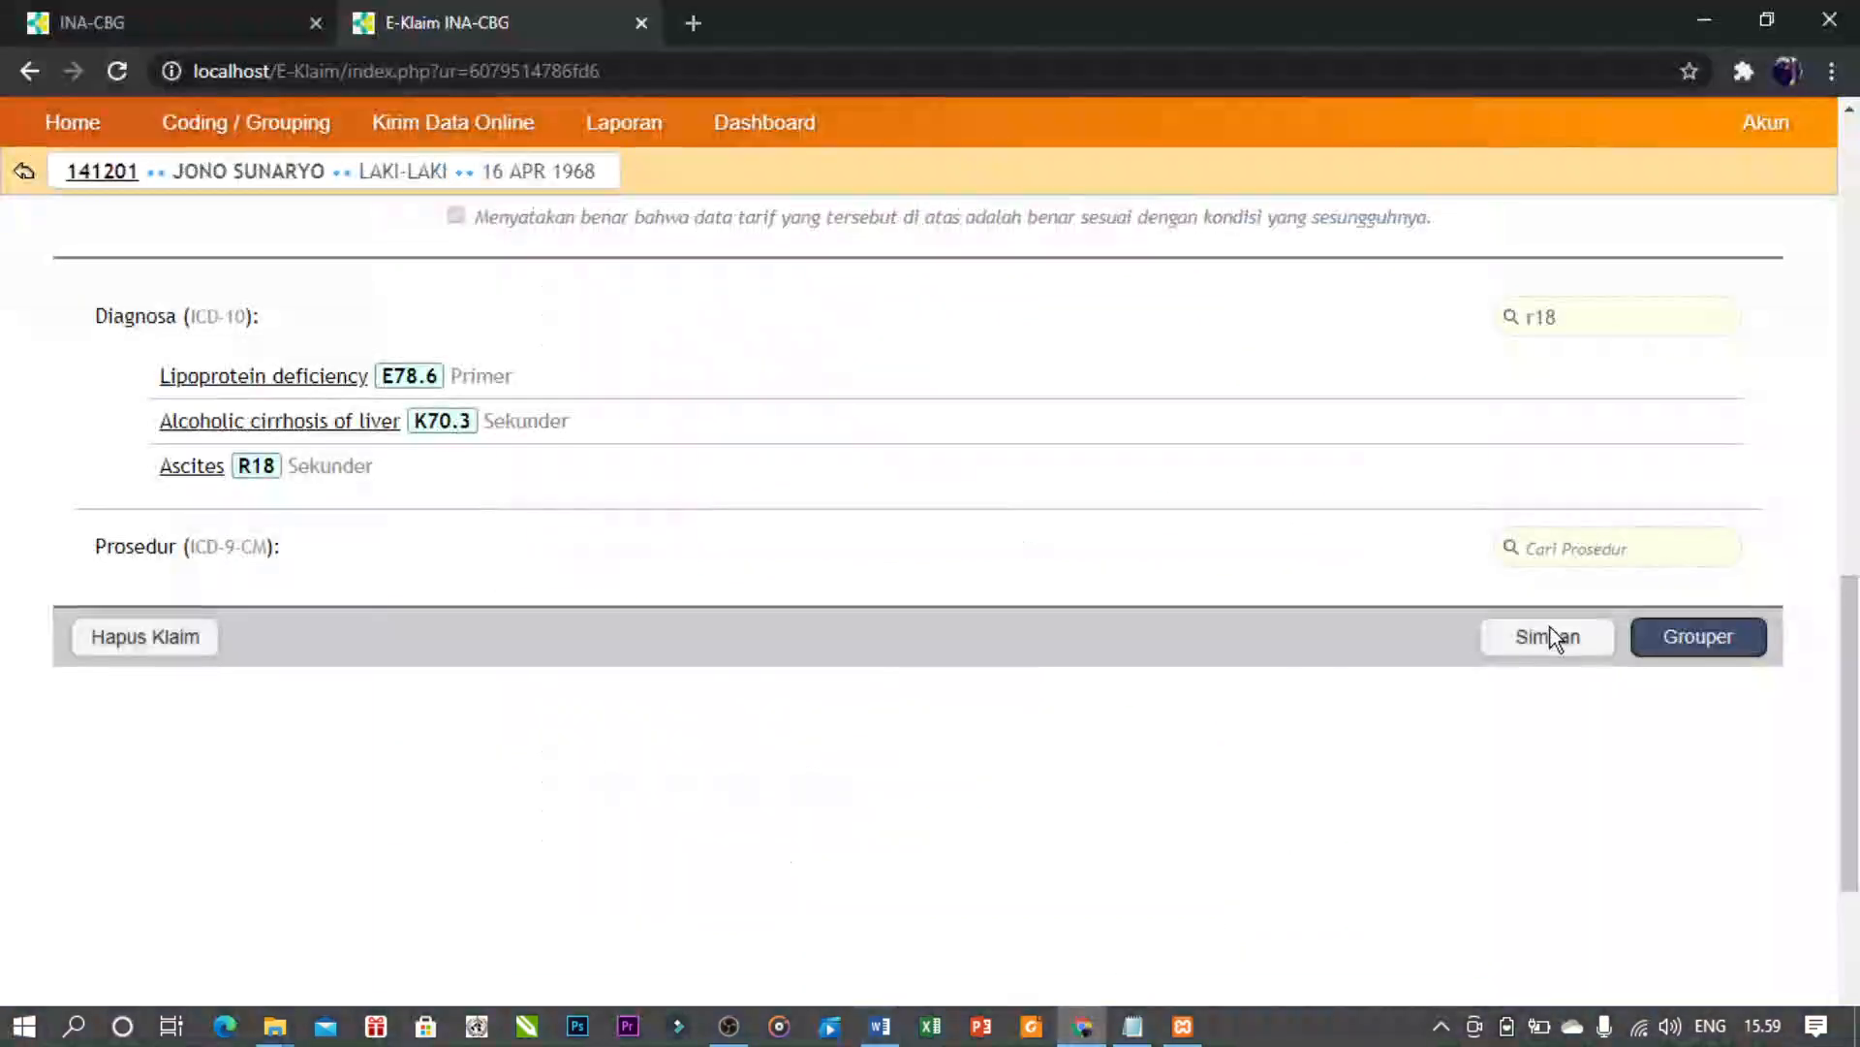
pyautogui.click(1571, 549)
pyautogui.write('50')
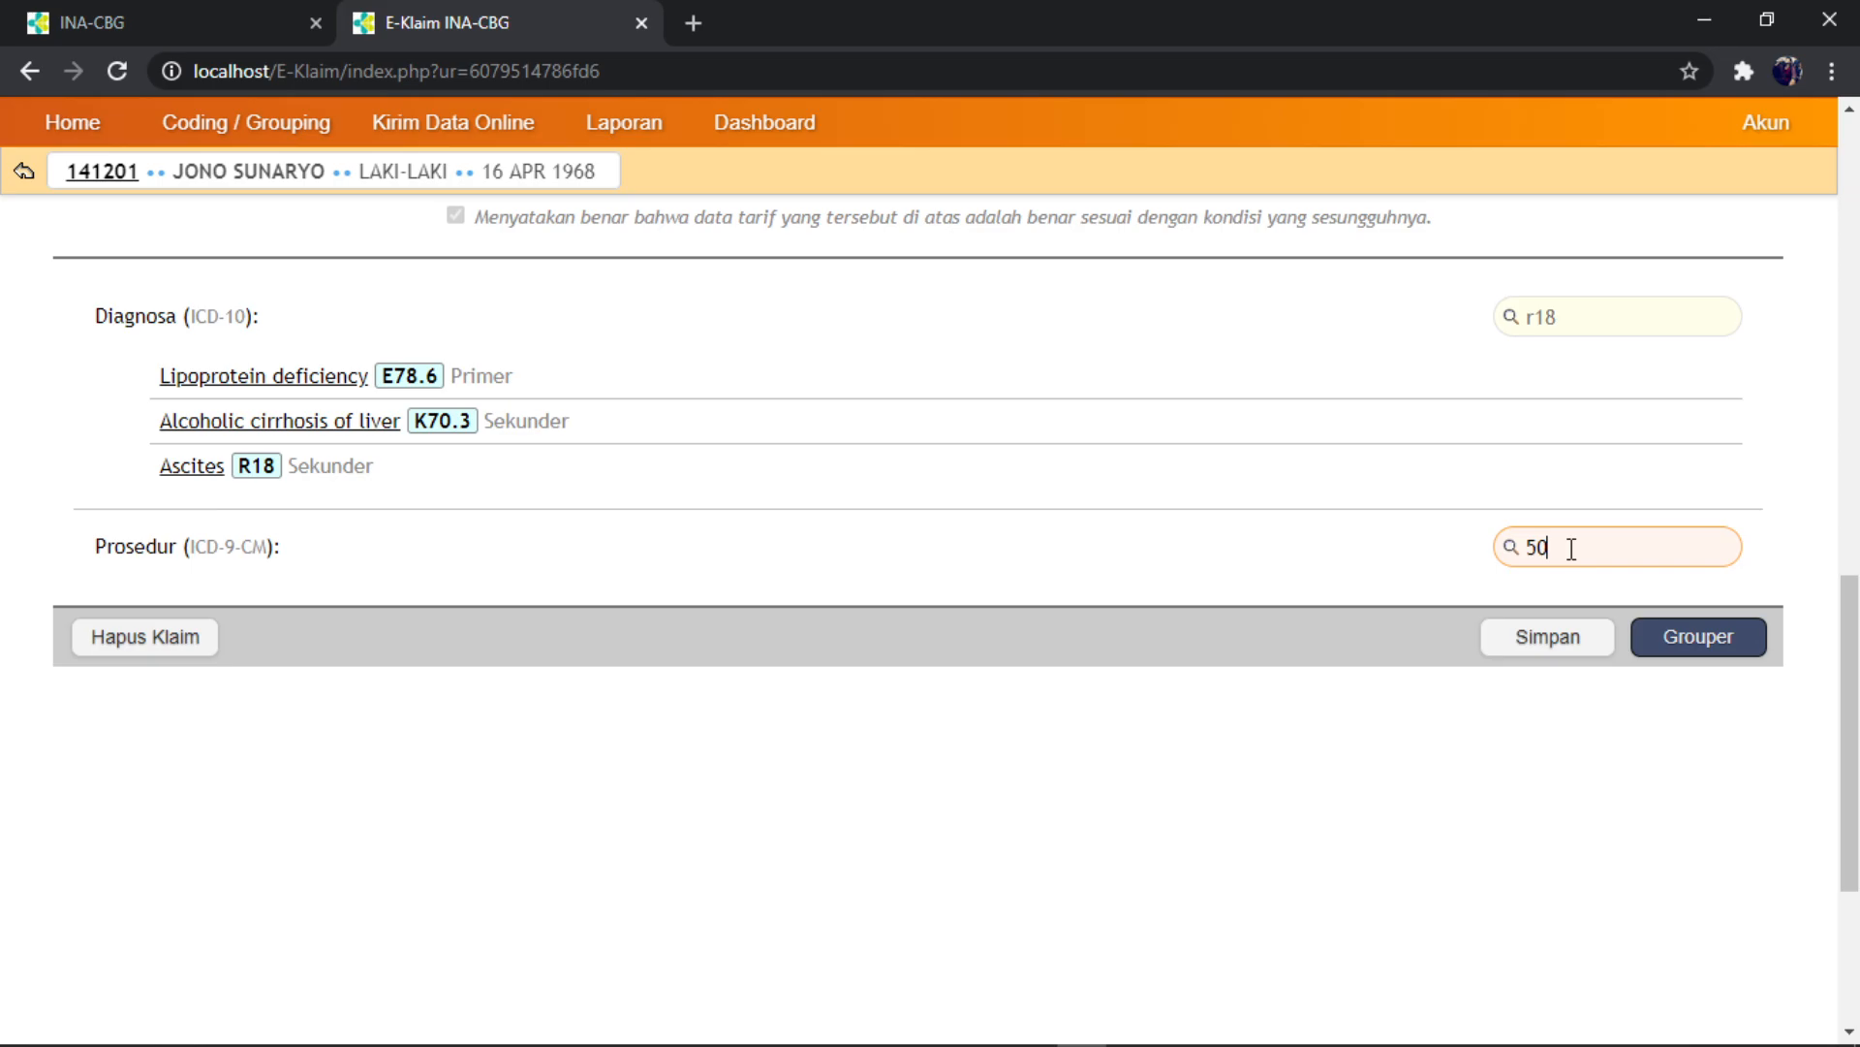
pyautogui.write('.11')
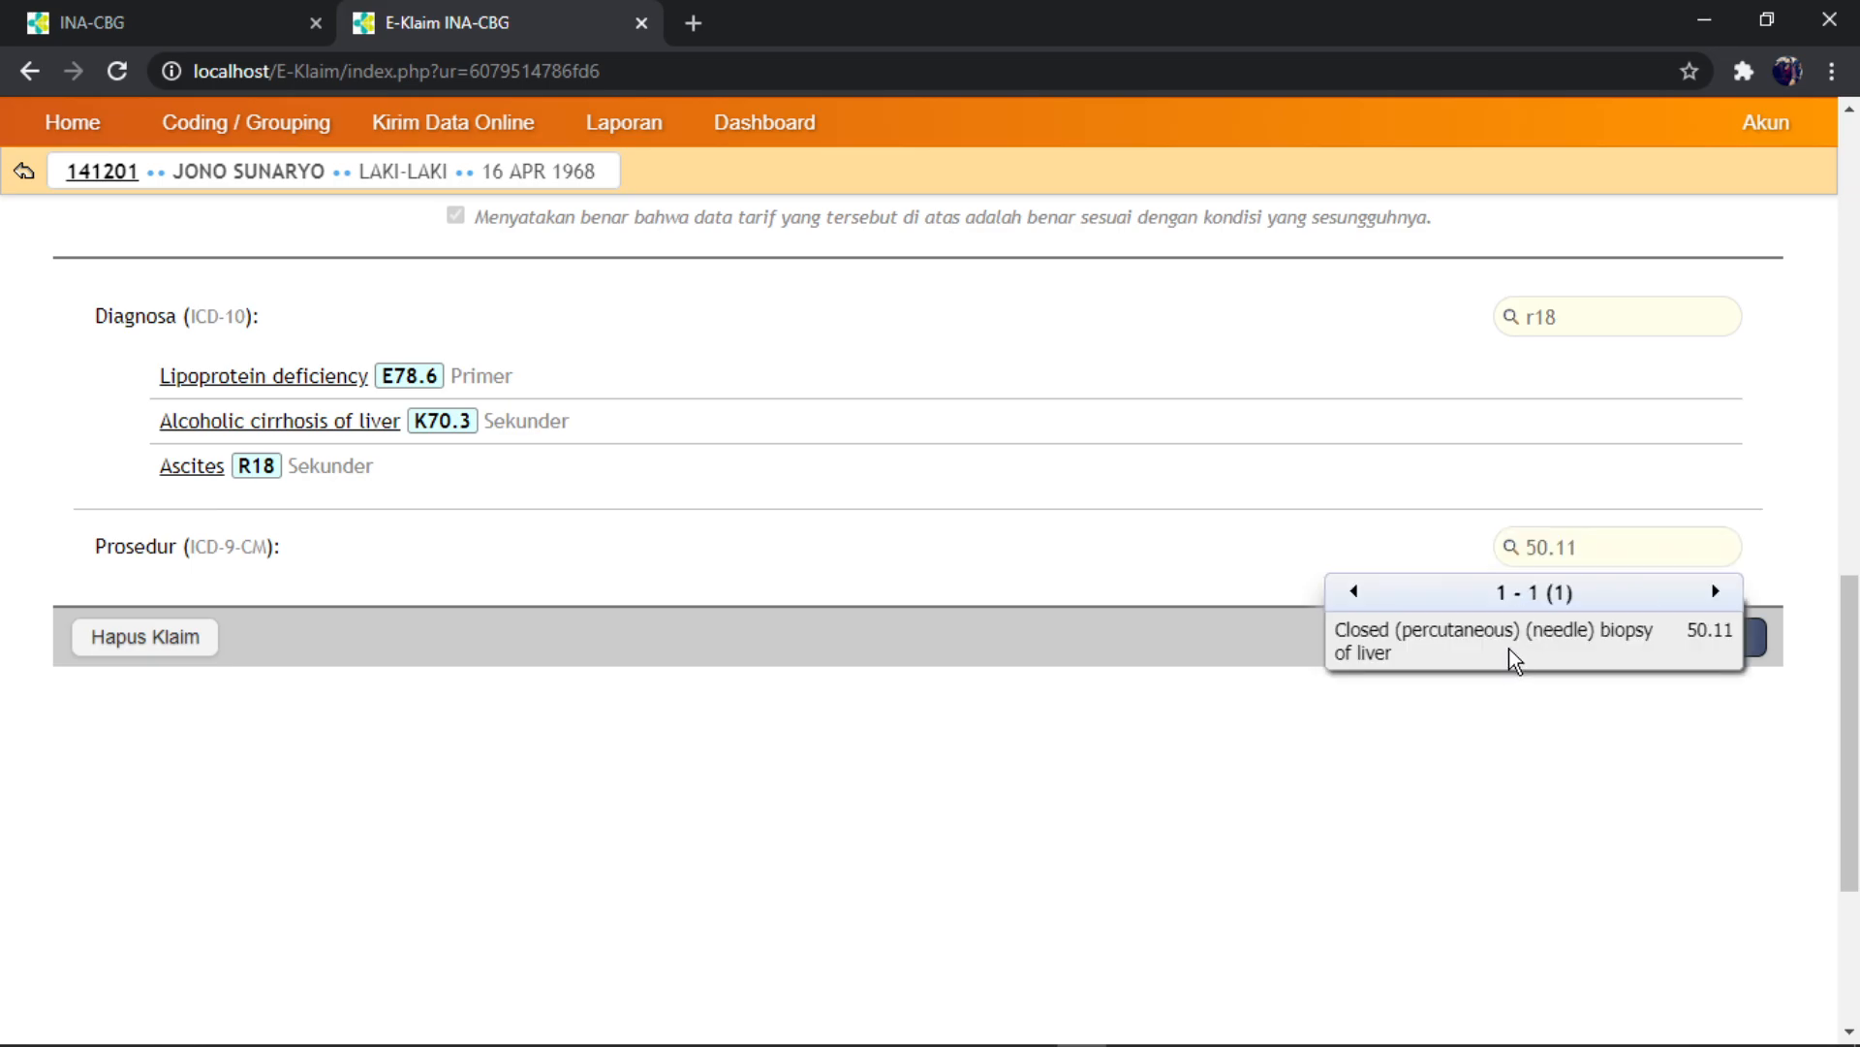
pyautogui.click(1509, 648)
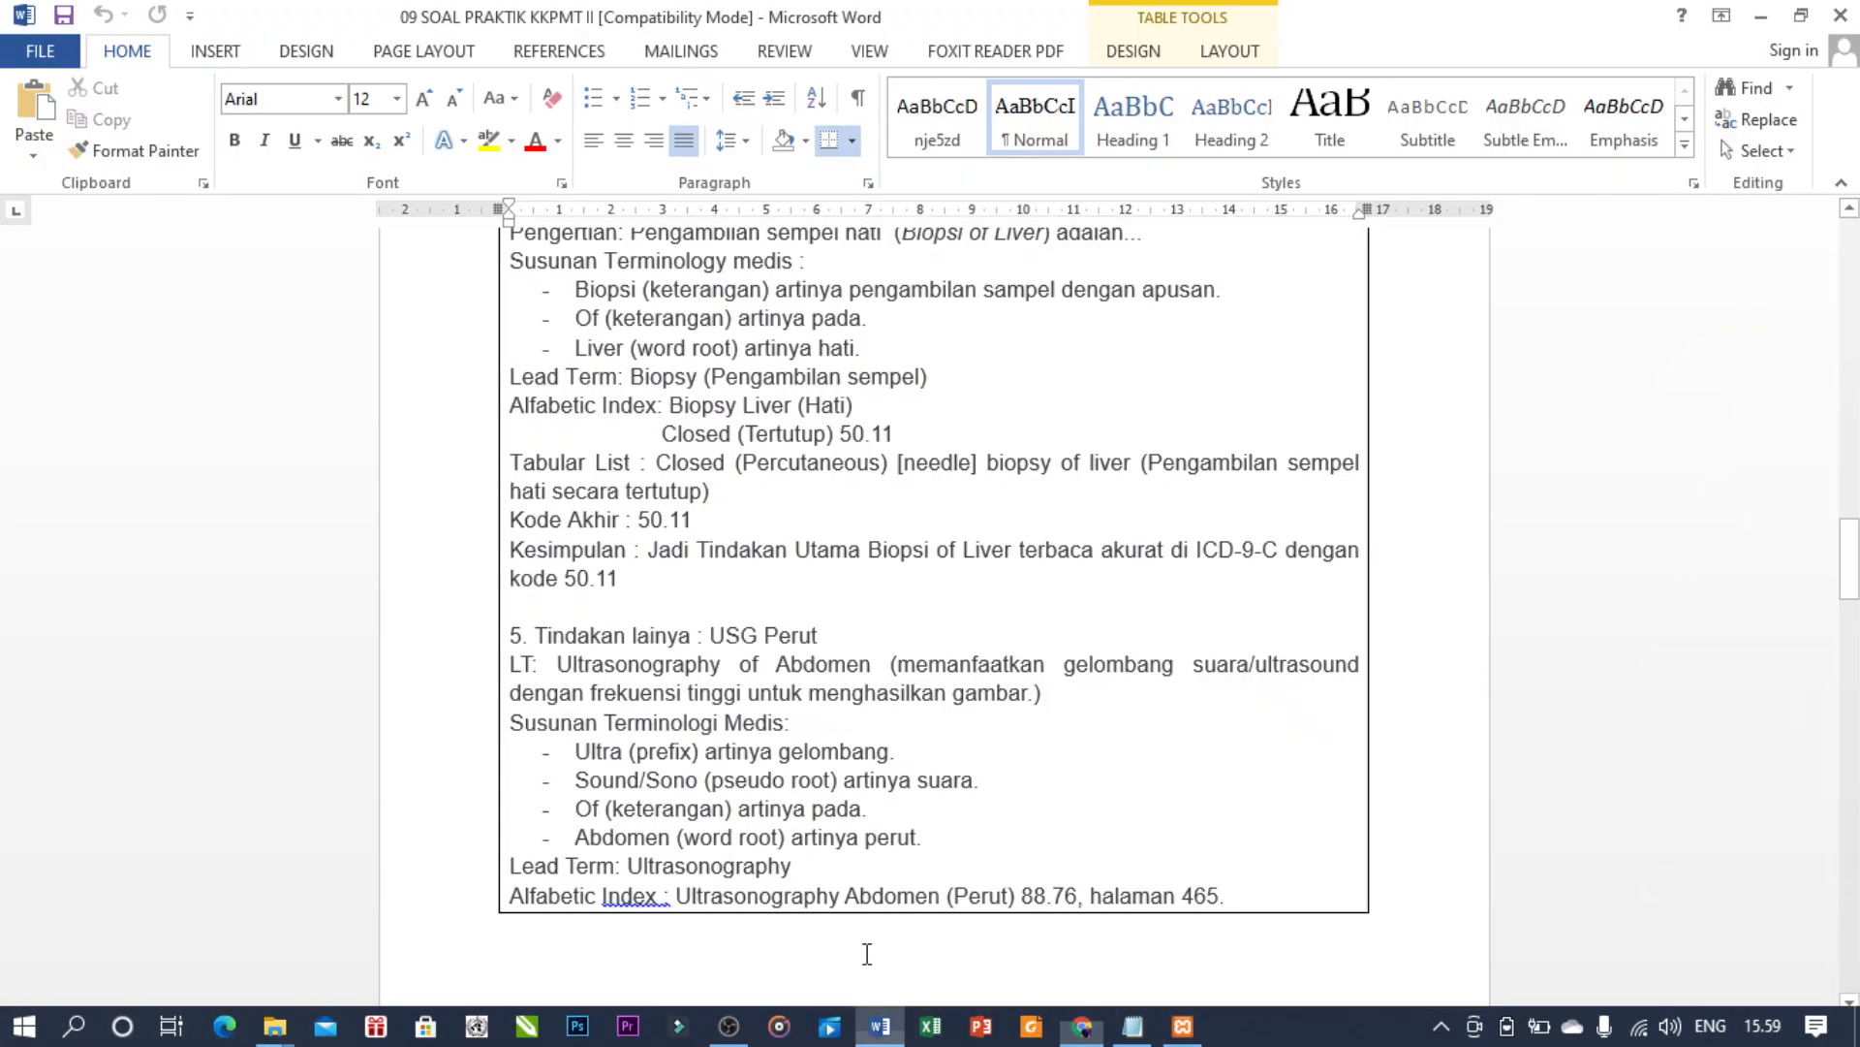
# - Check the answer document and add Diagnostic ultrasound of abdomen 88.76 as a procedure
pyautogui.click(879, 1027)
pyautogui.scroll(-1, 732, 607)
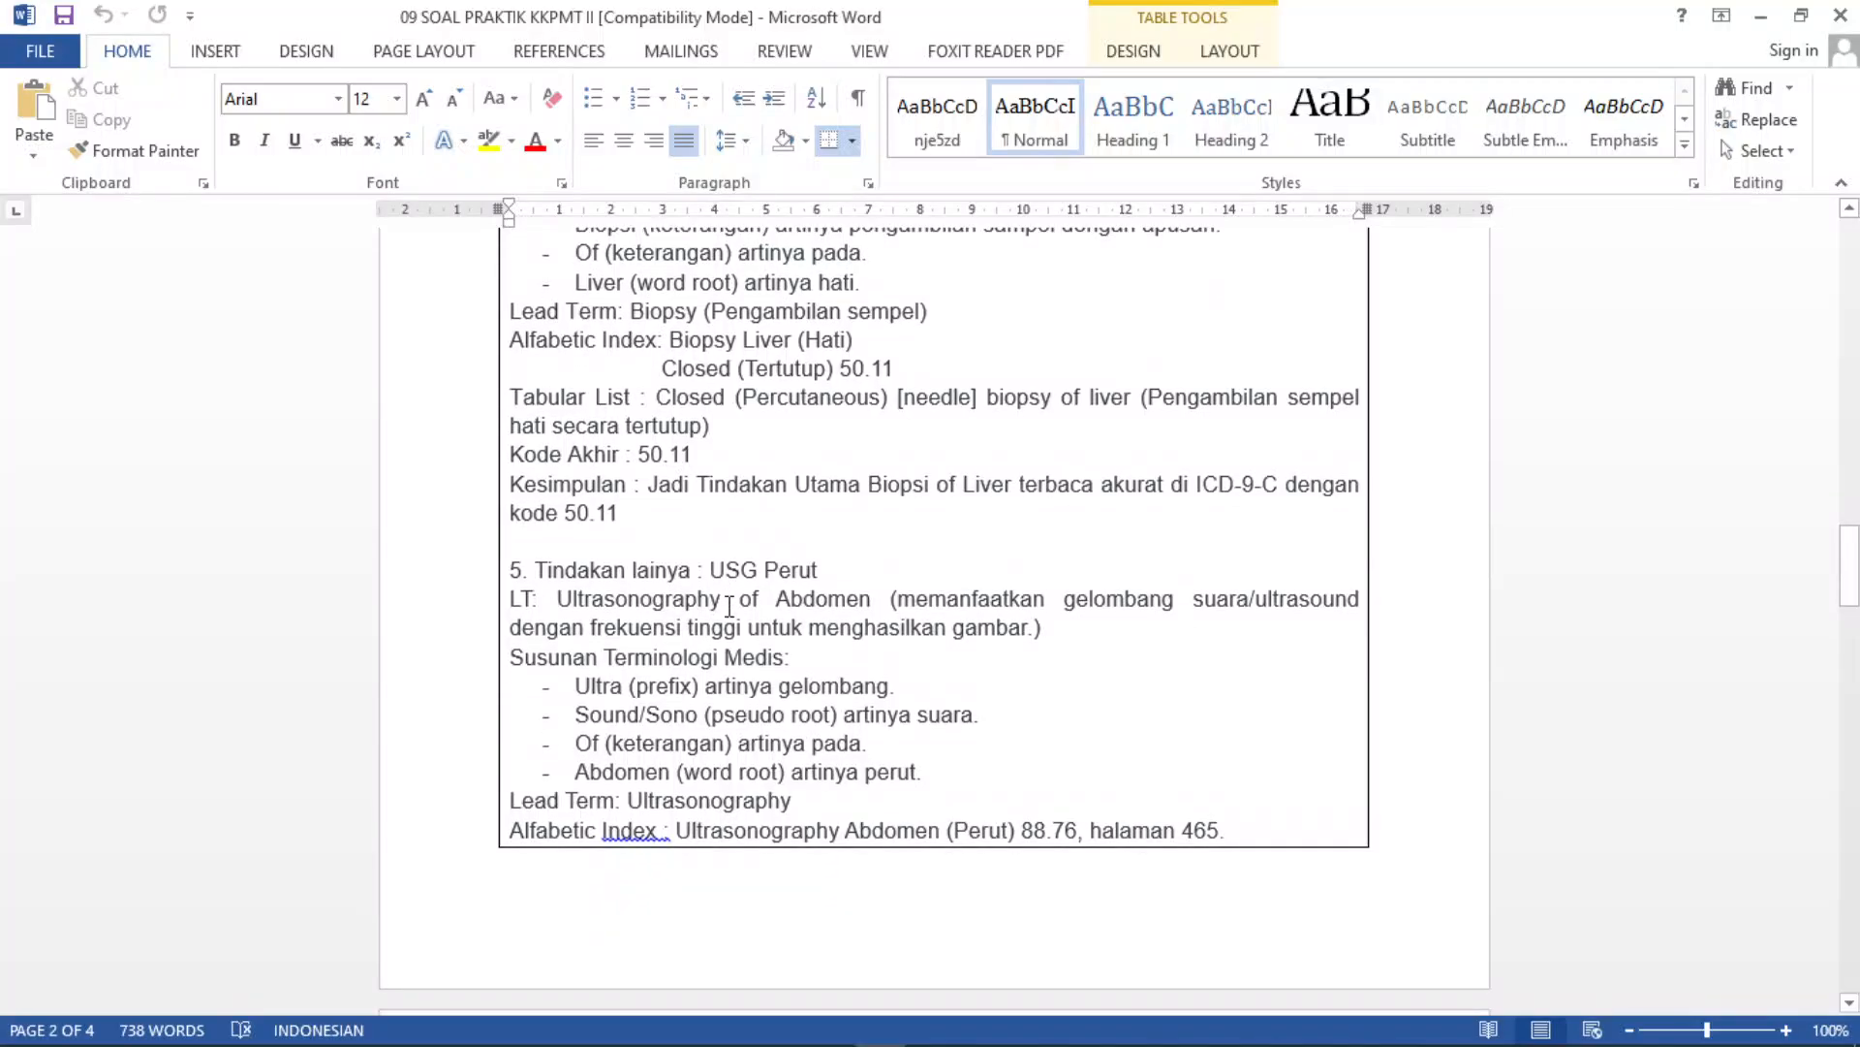
pyautogui.scroll(-2, 728, 606)
pyautogui.scroll(-2, 766, 557)
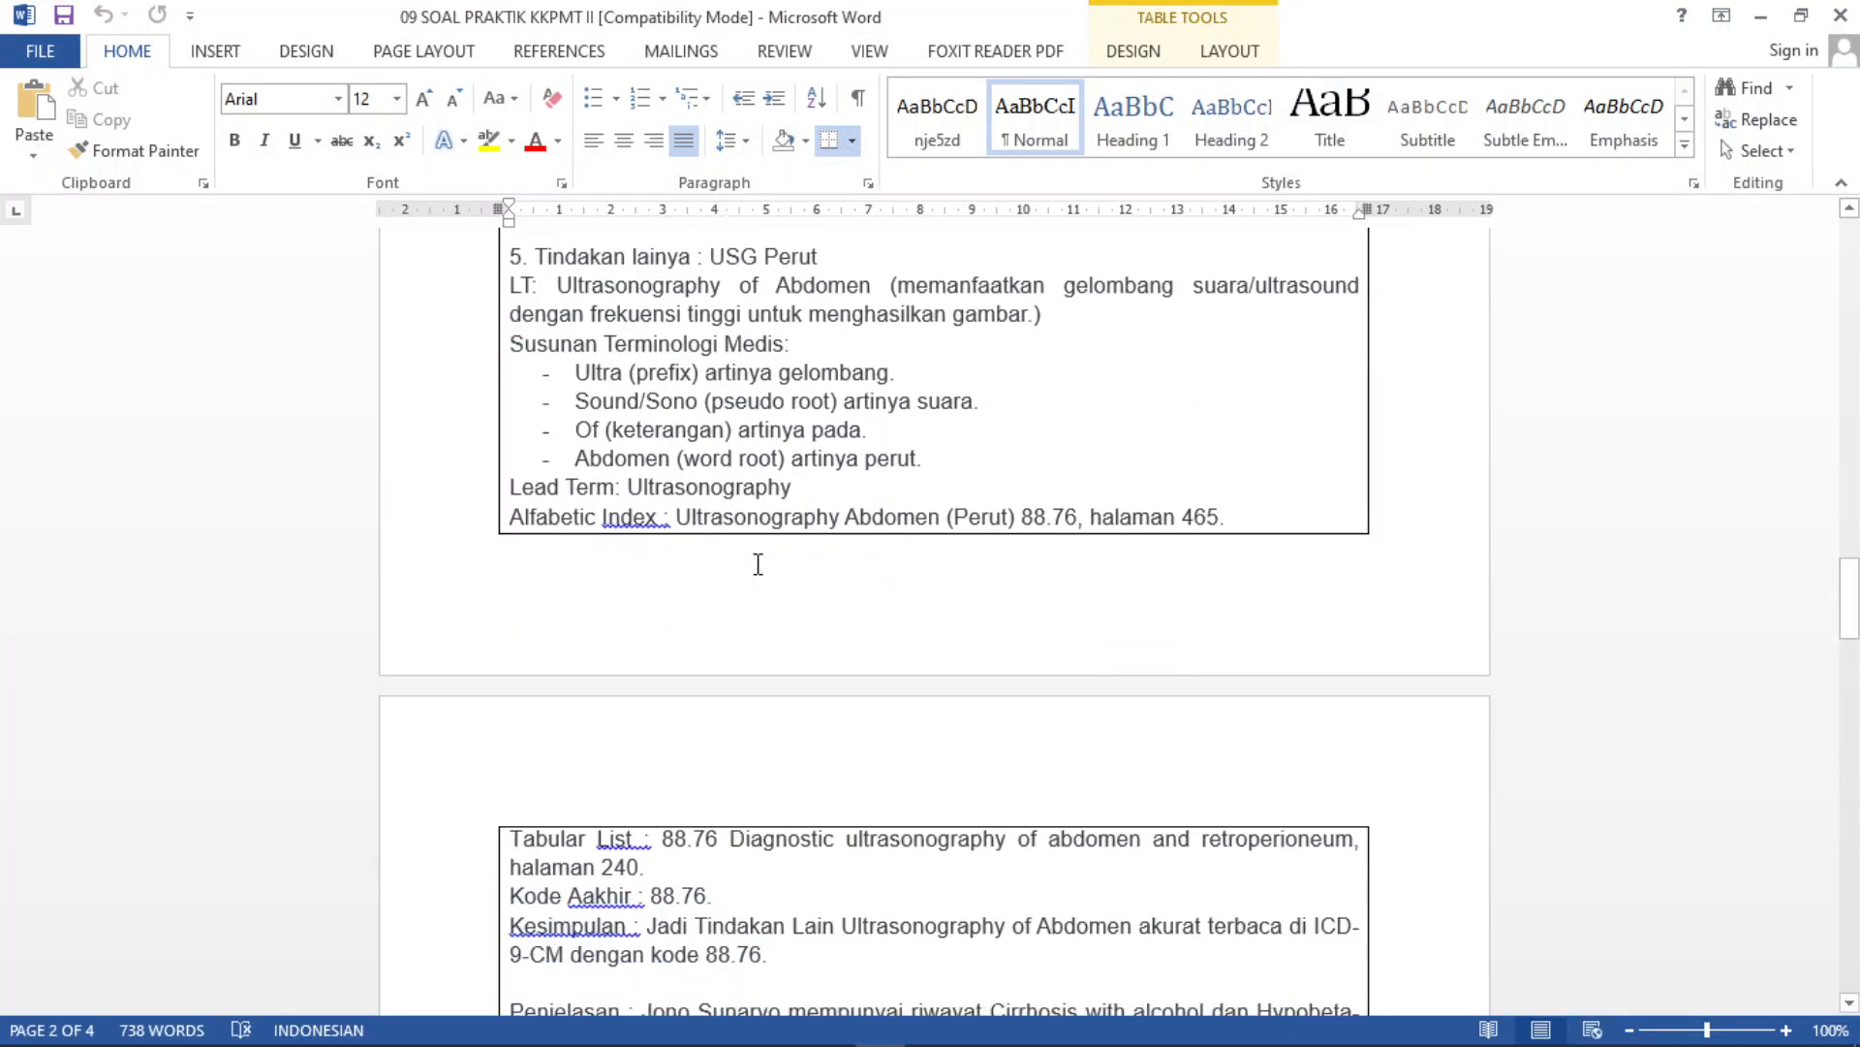
pyautogui.scroll(-3, 757, 564)
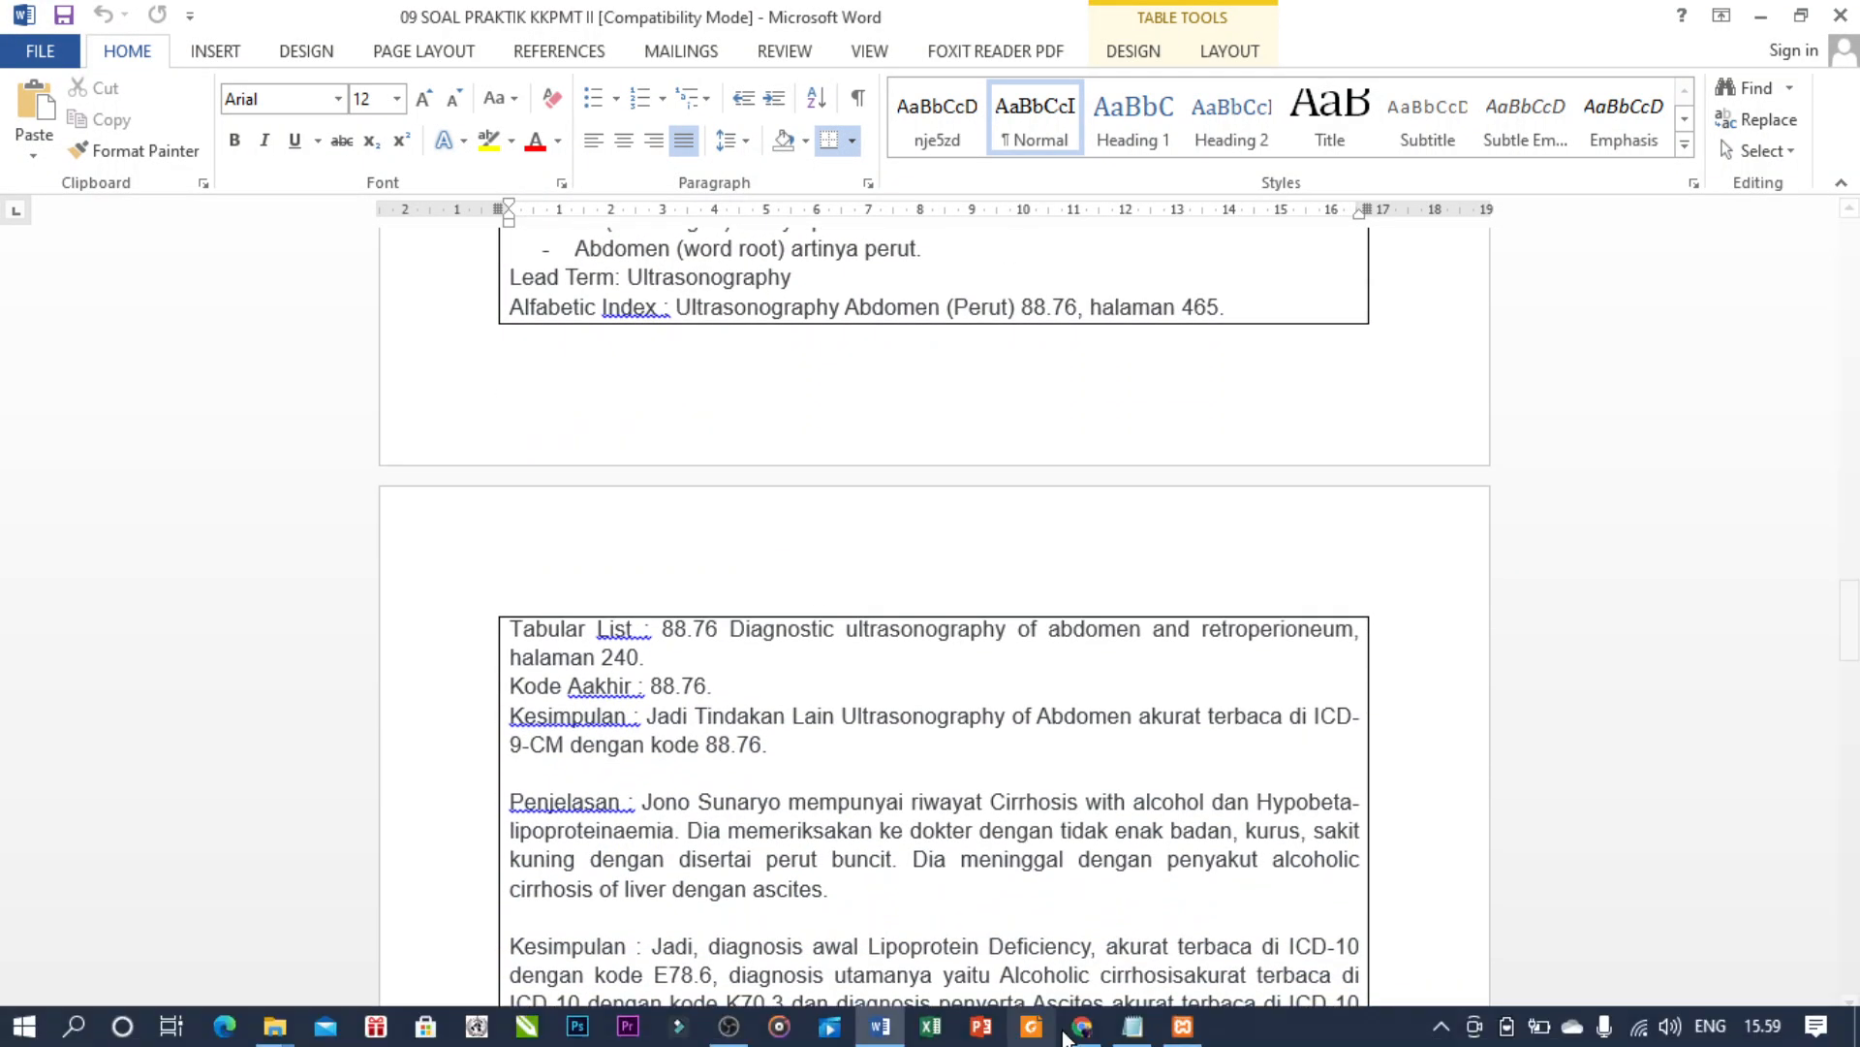
pyautogui.click(1082, 1026)
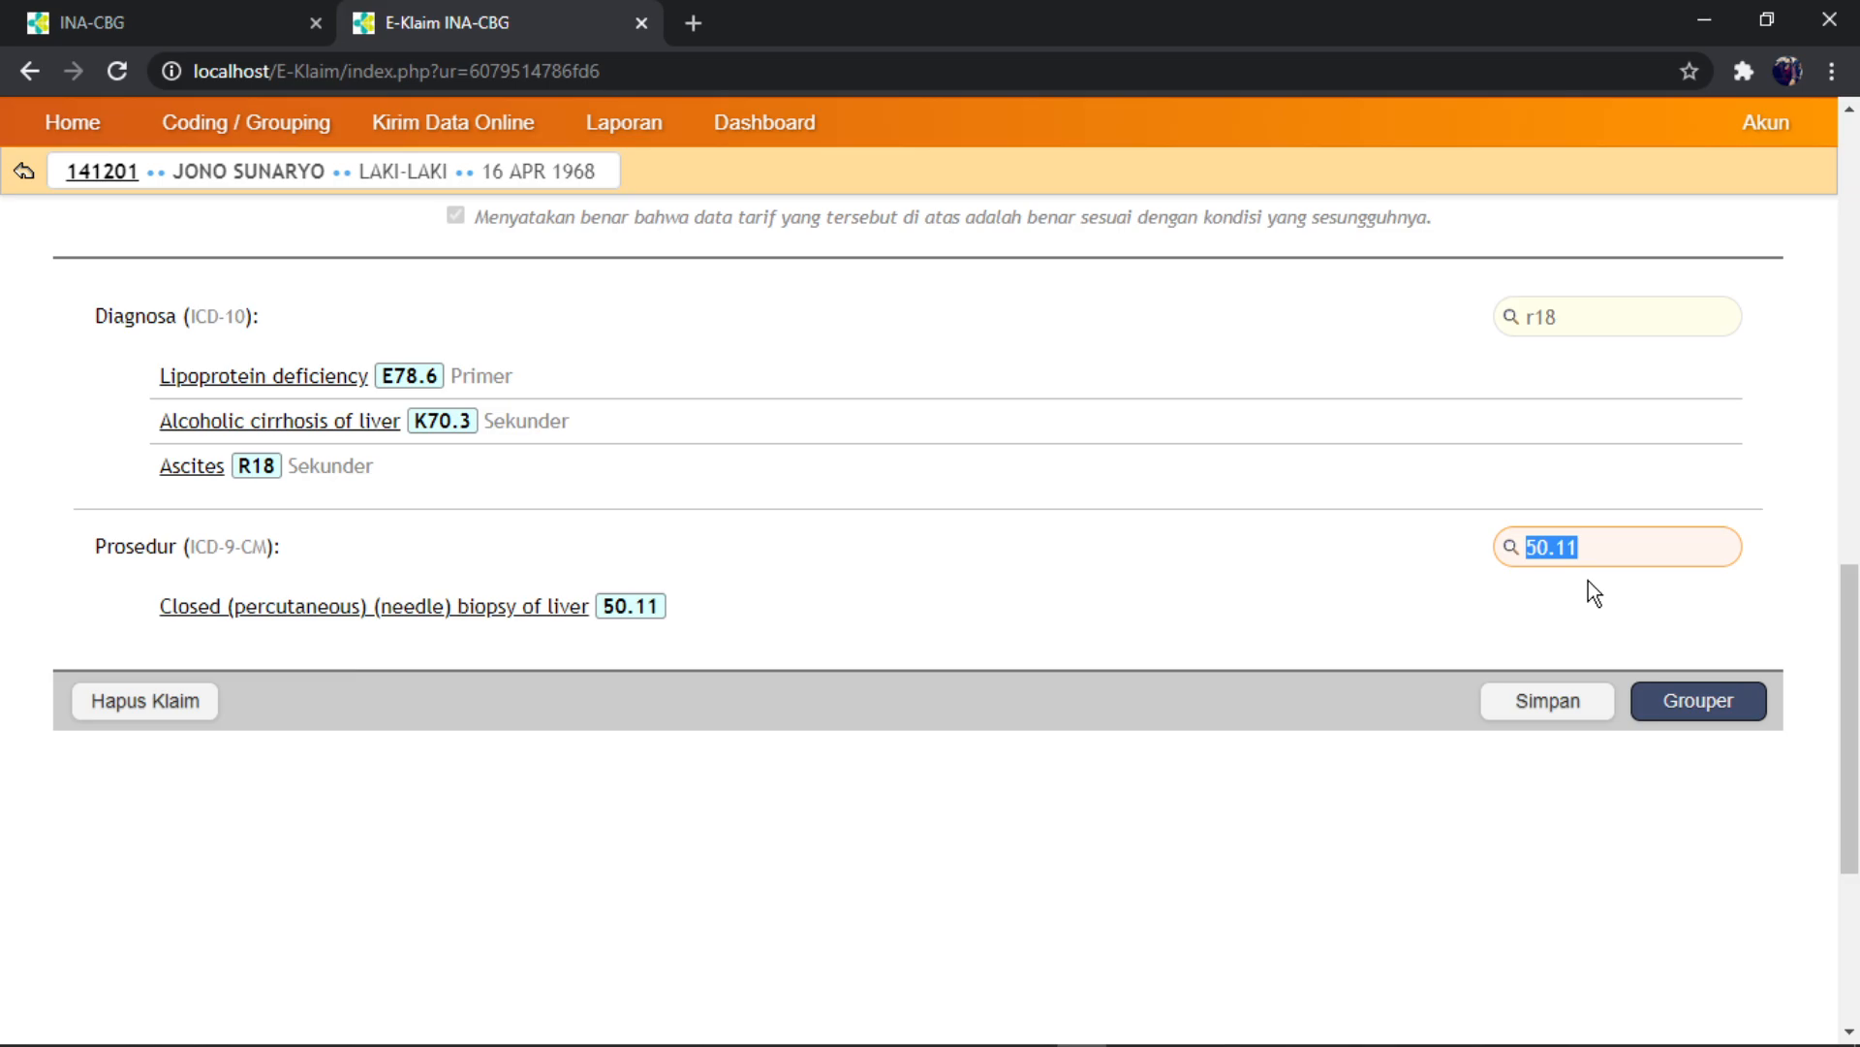
pyautogui.write('88.76')
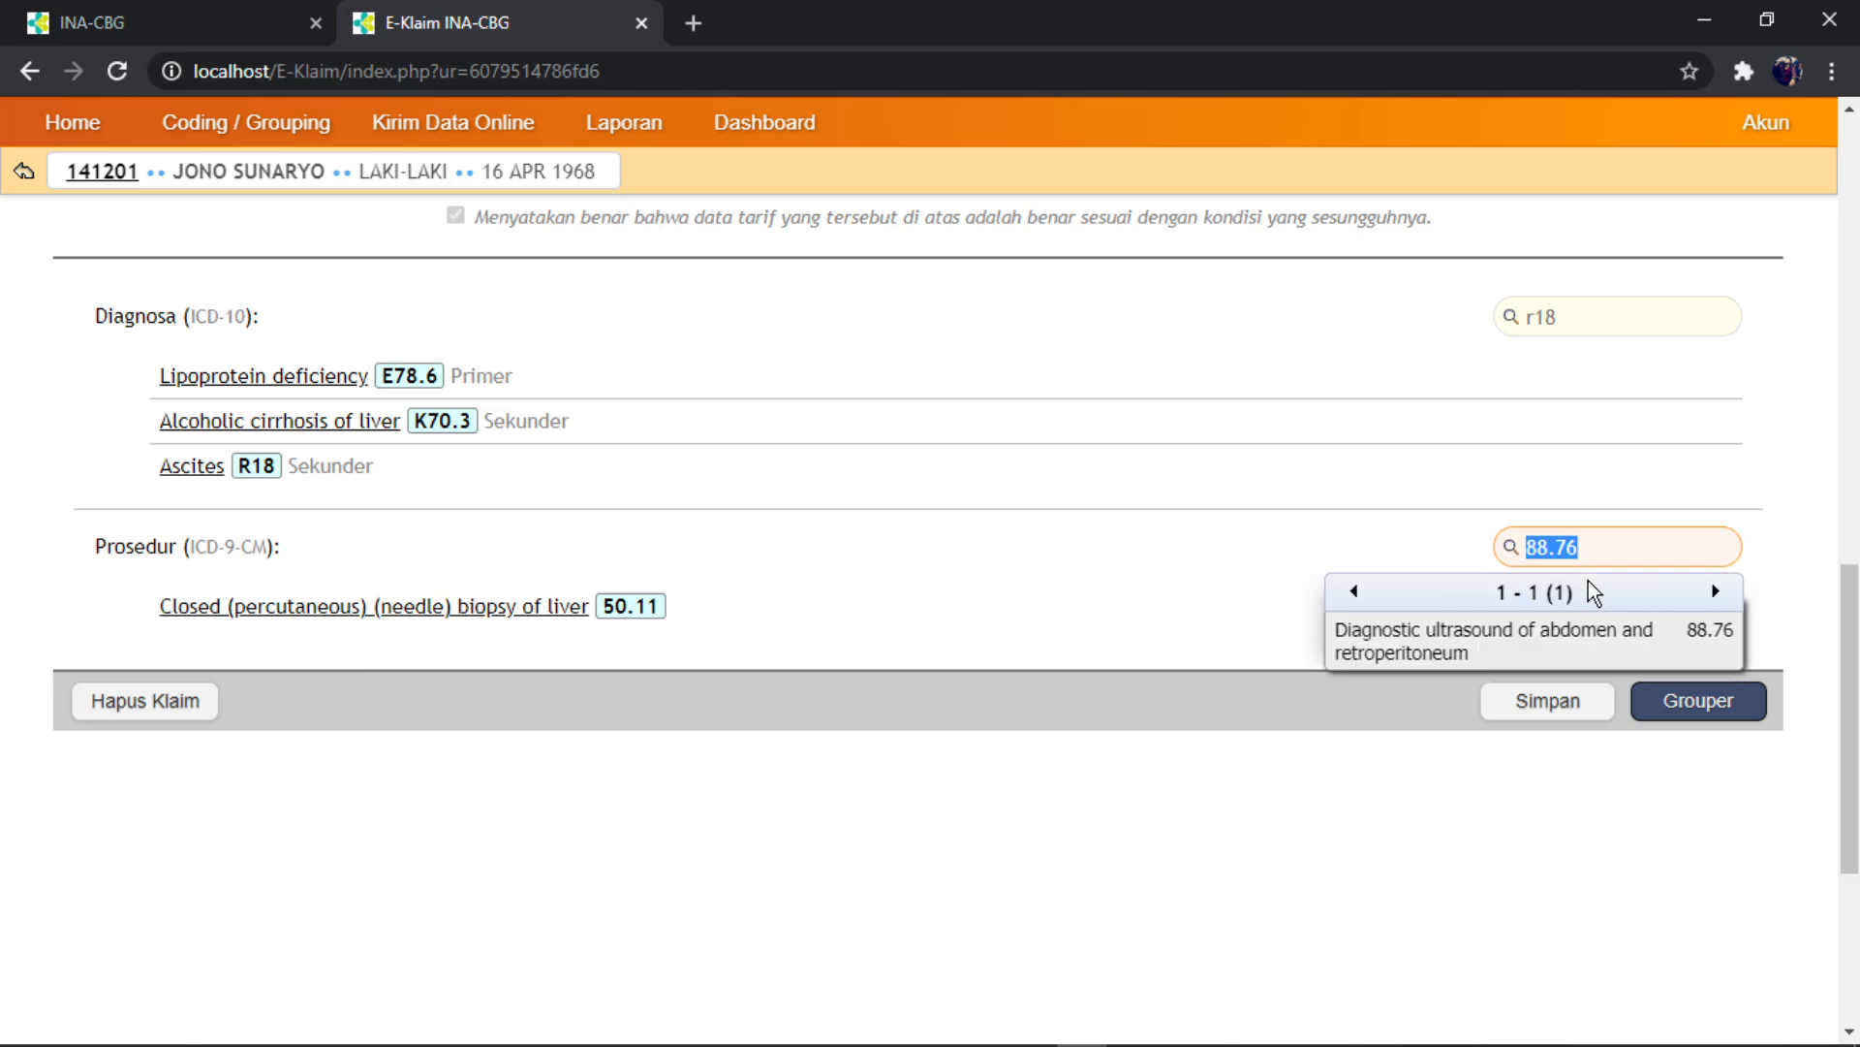
pyautogui.click(1507, 651)
# - Save the claim data with its three diagnoses and two procedures
pyautogui.scroll(12, 726, 436)
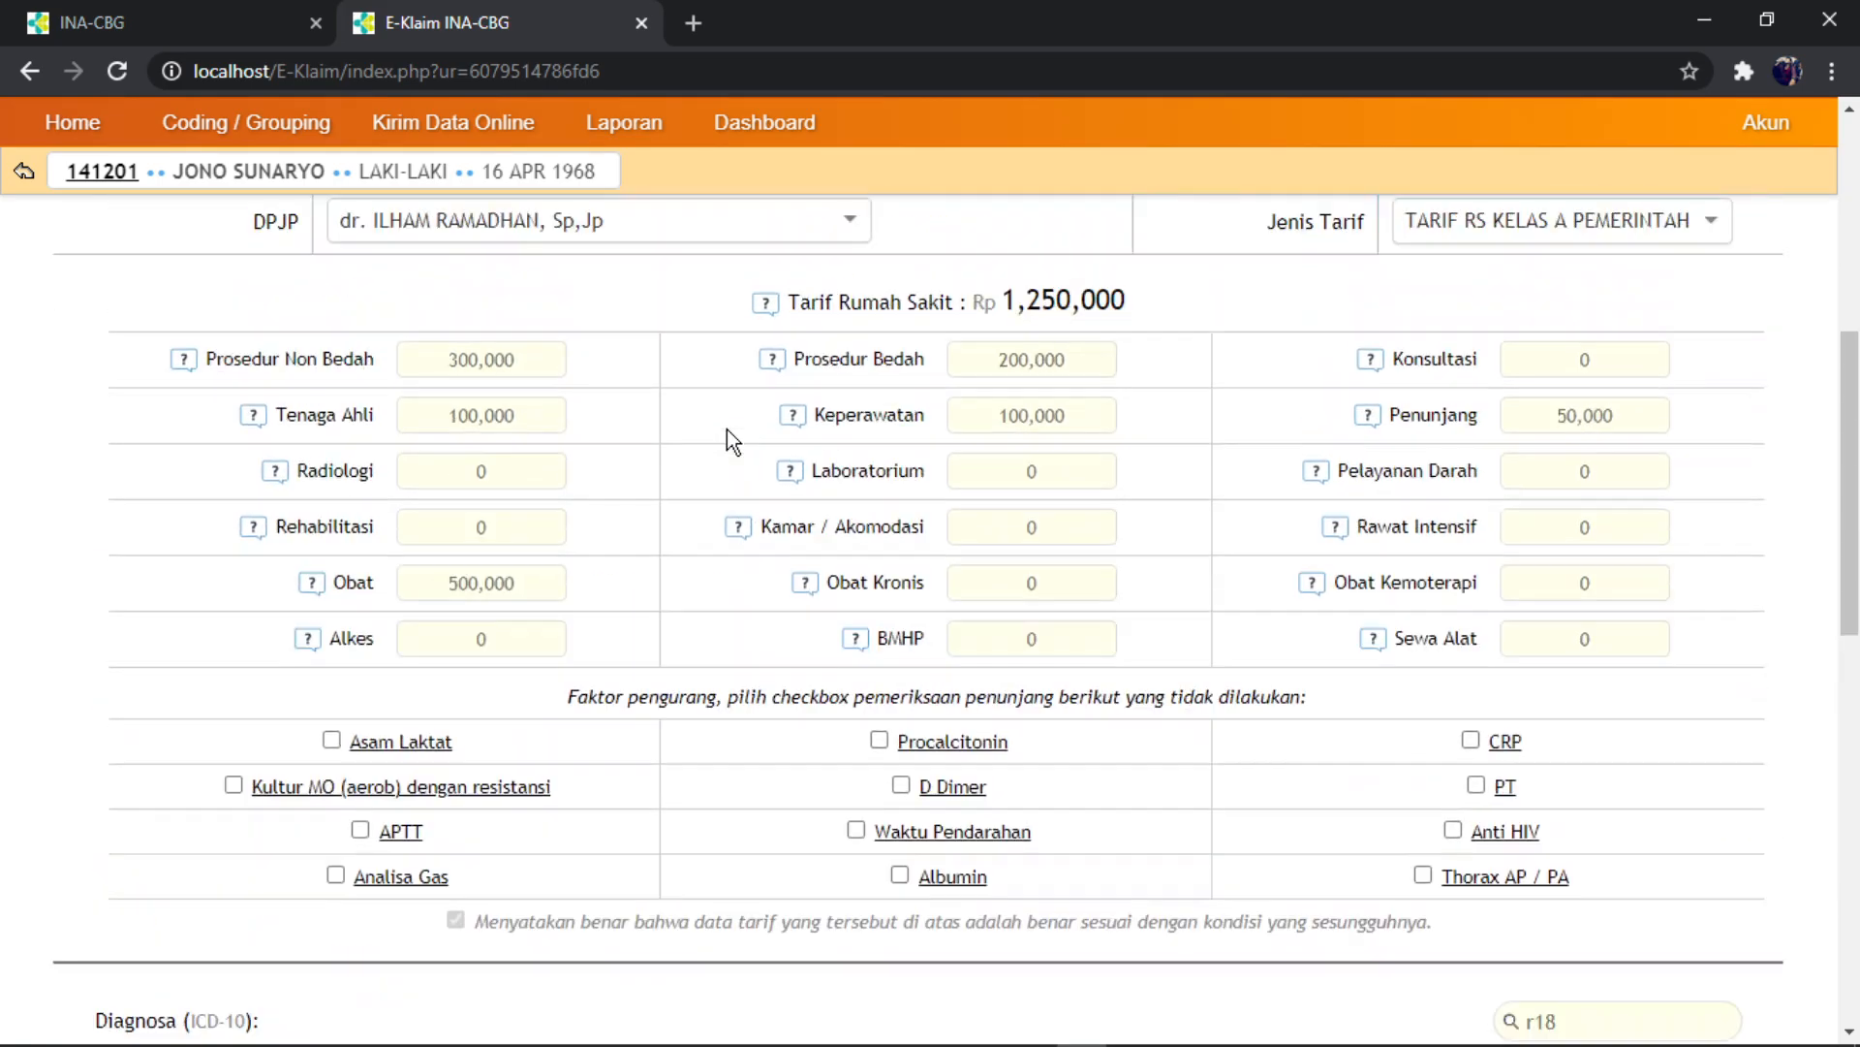
pyautogui.scroll(-15, 785, 479)
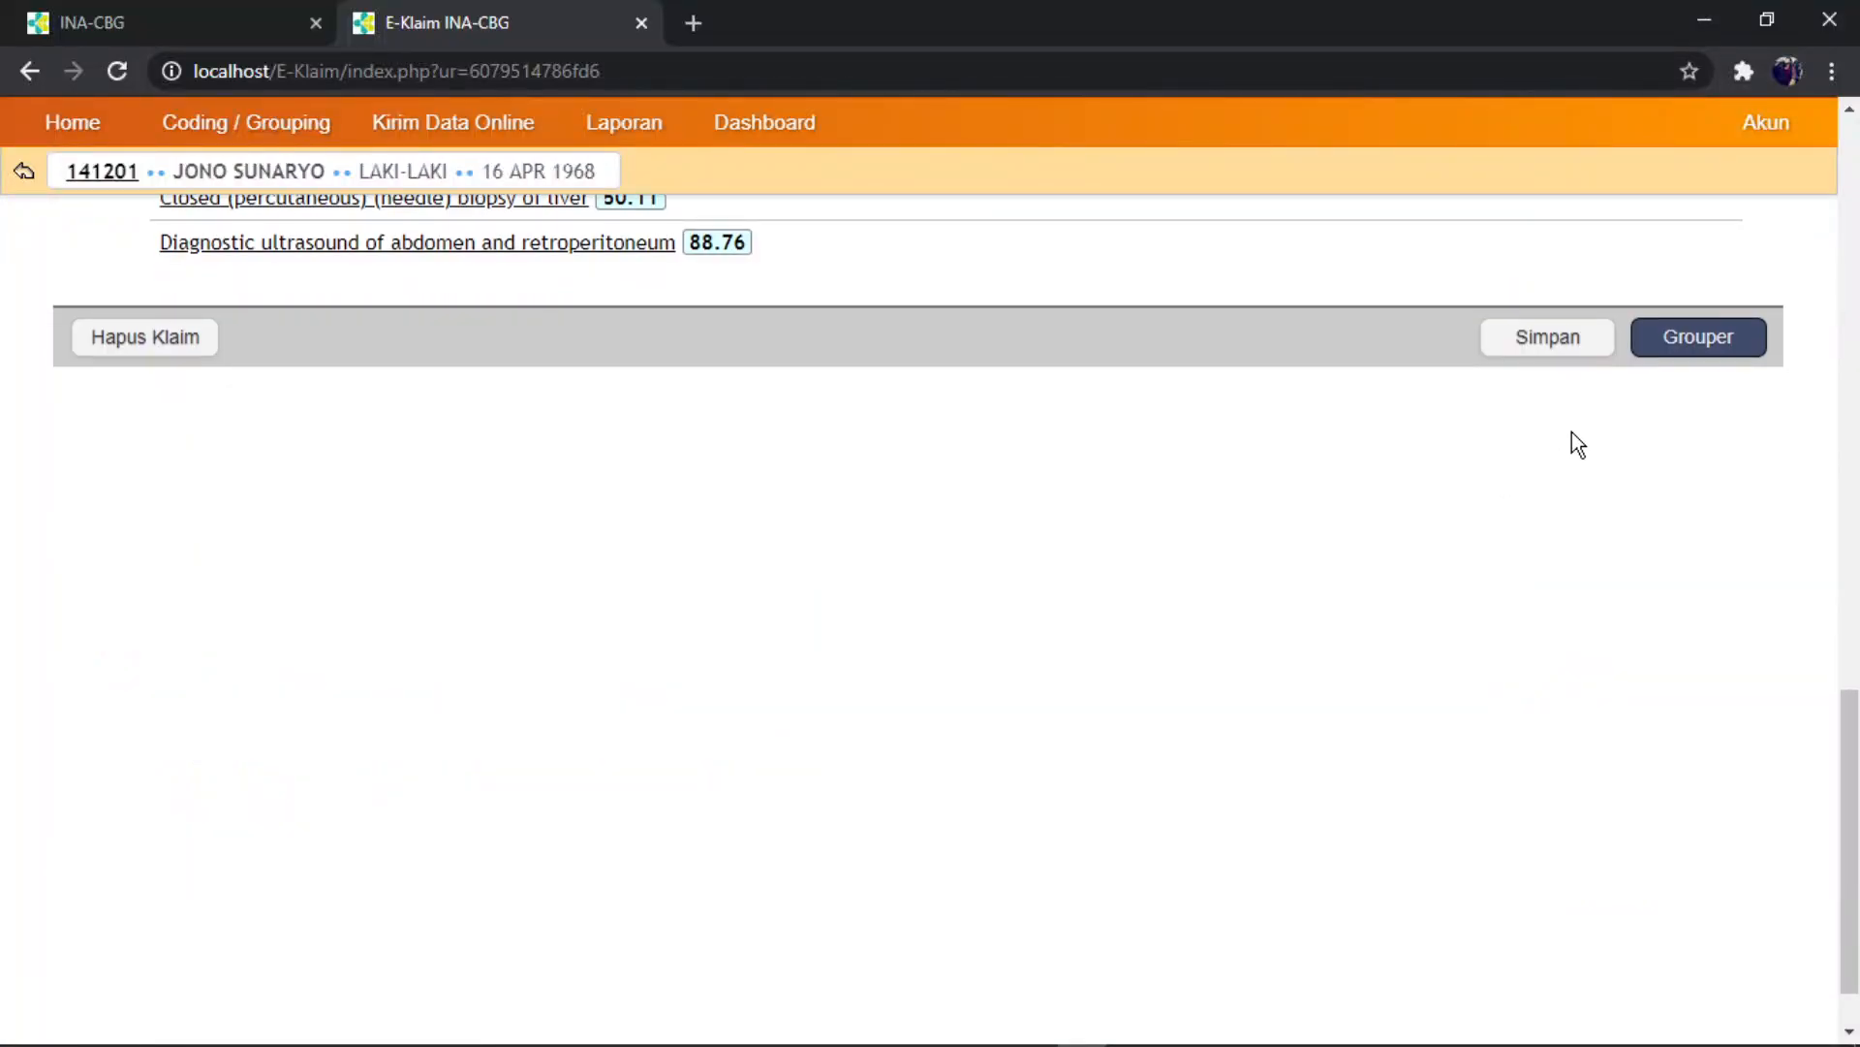
pyautogui.click(1551, 350)
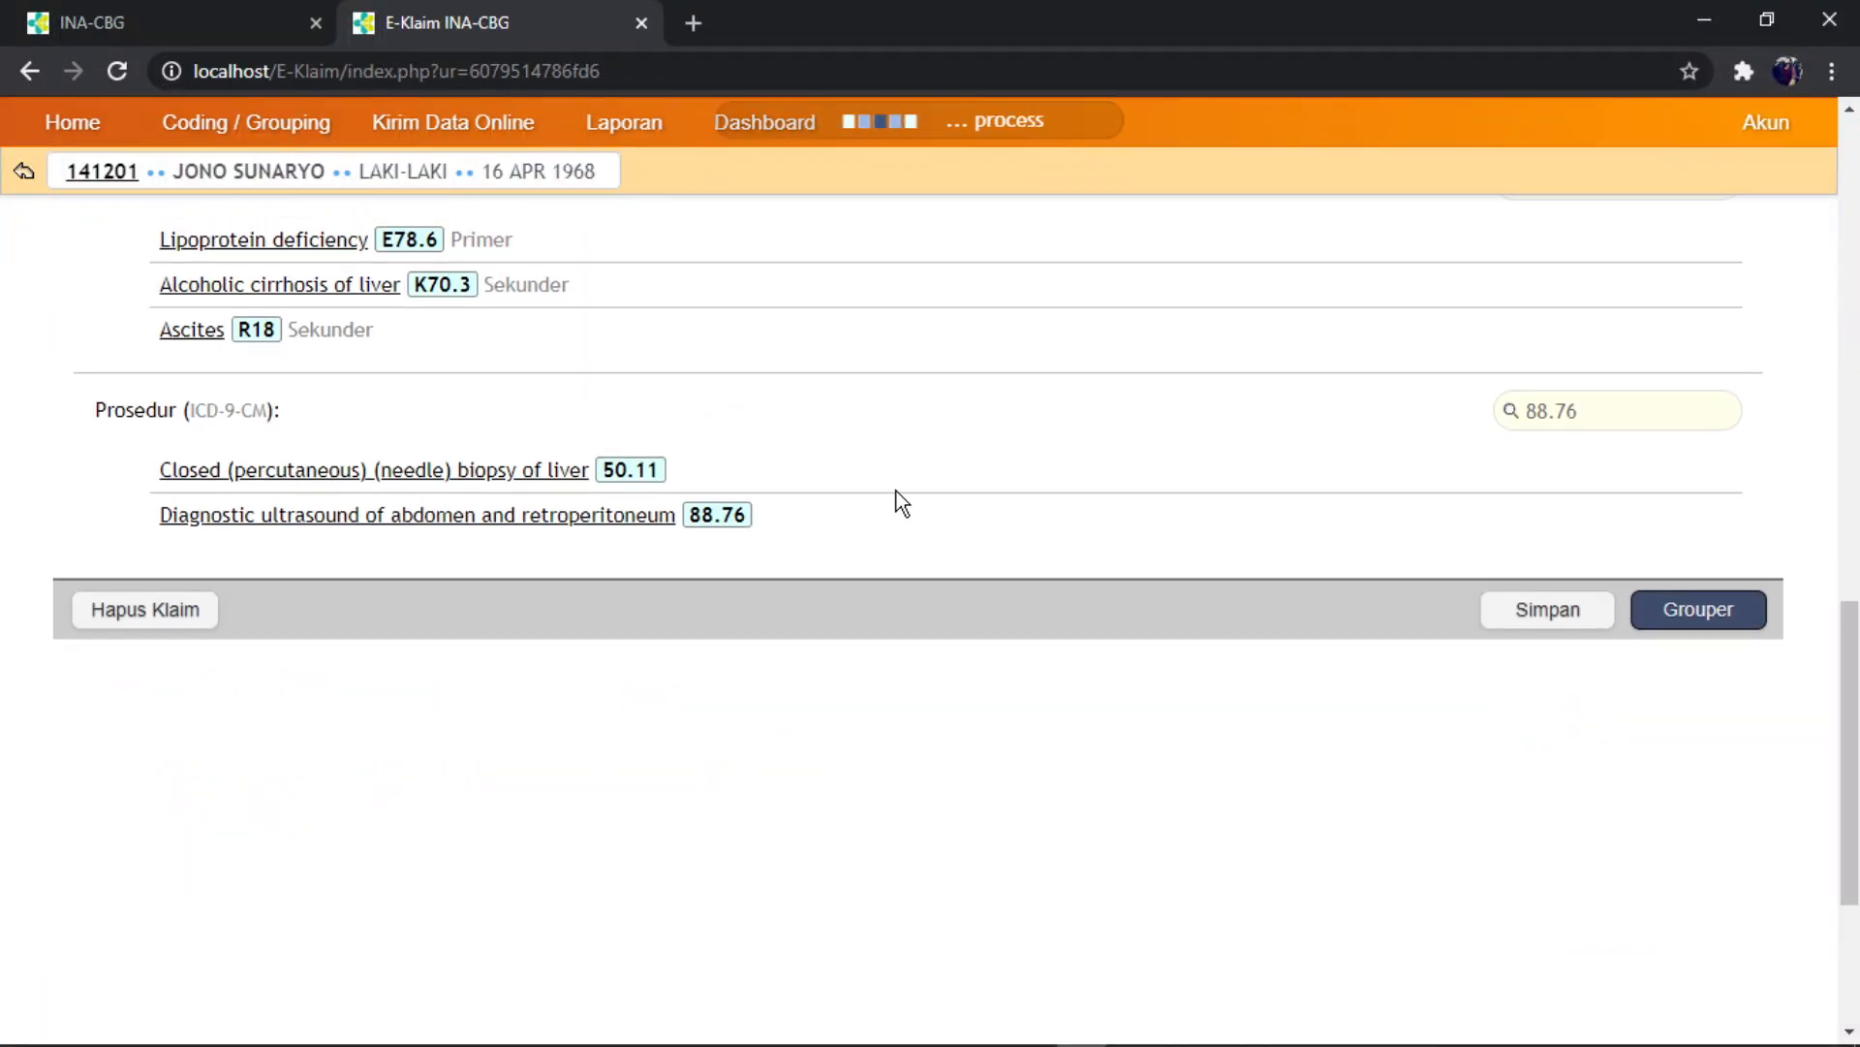
pyautogui.scroll(-4, 1366, 533)
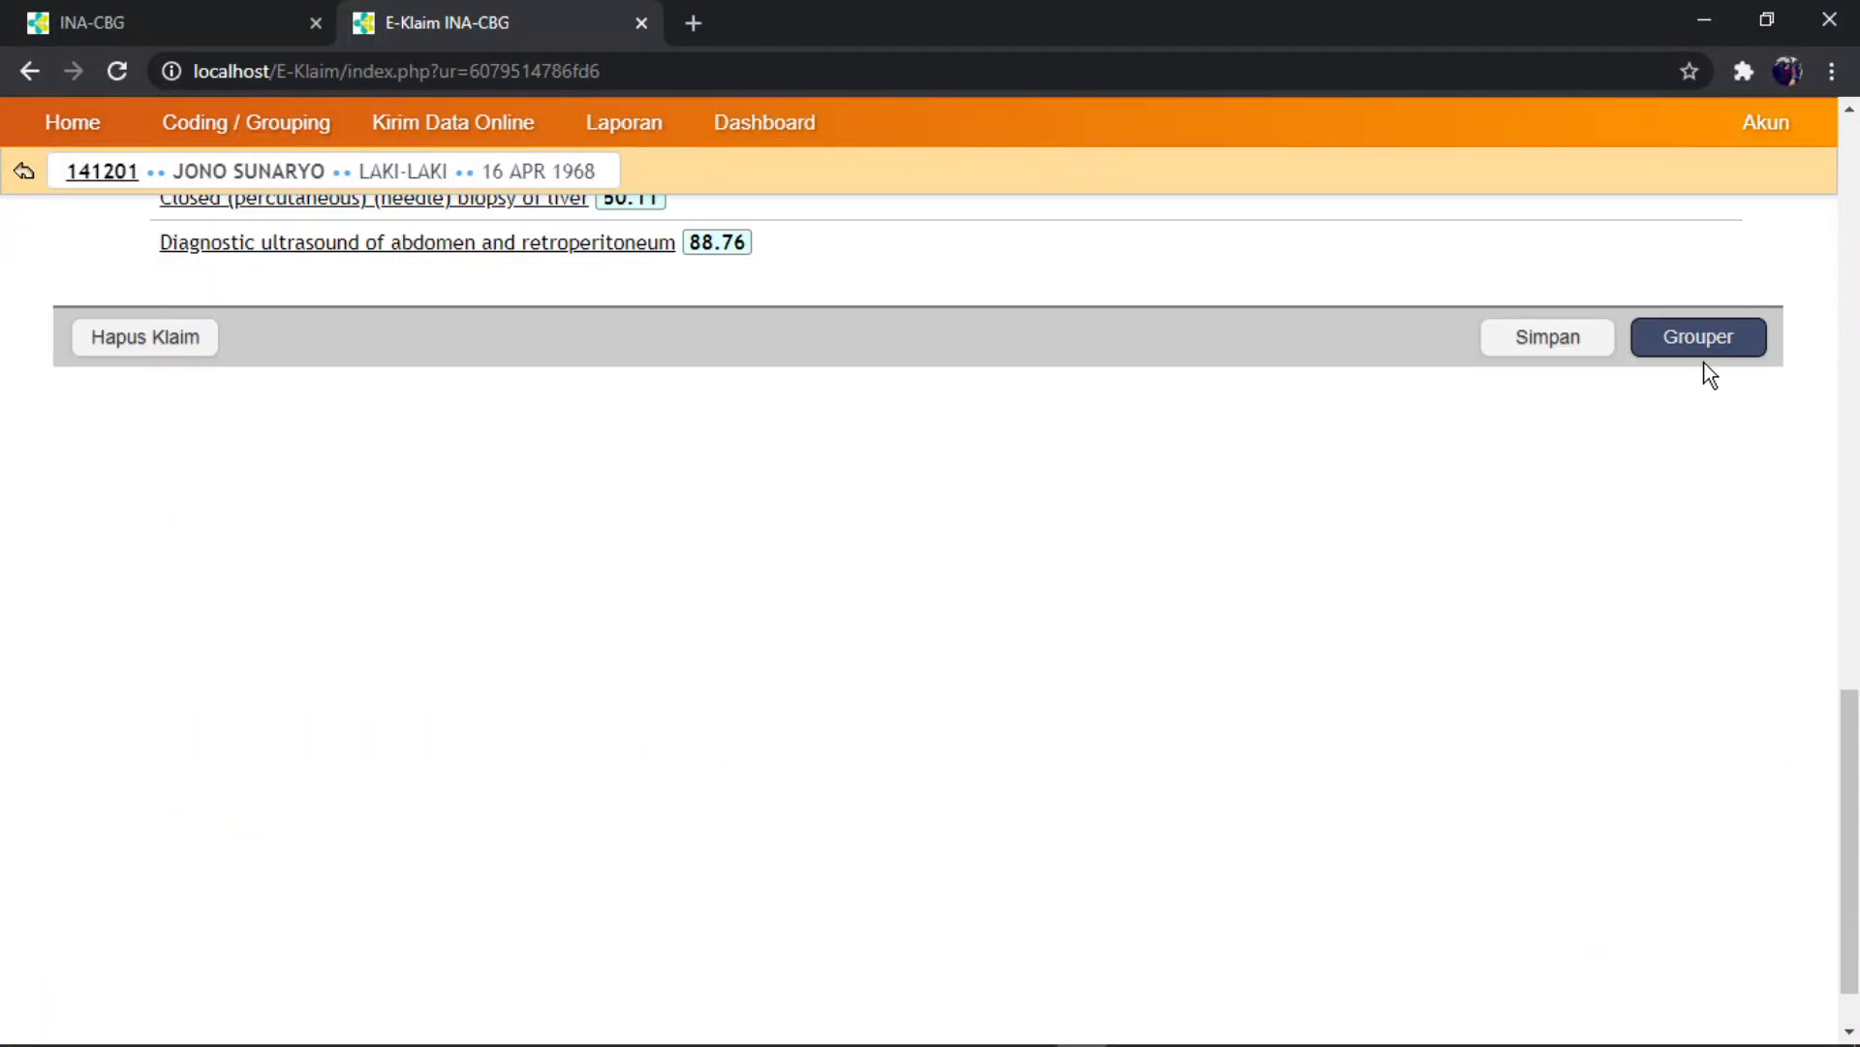
# - Run the grouper, skipping the Windows feature install; the result is FAILED: EMPTY RESULT, X-0-99-X, Rp 0
pyautogui.click(1701, 339)
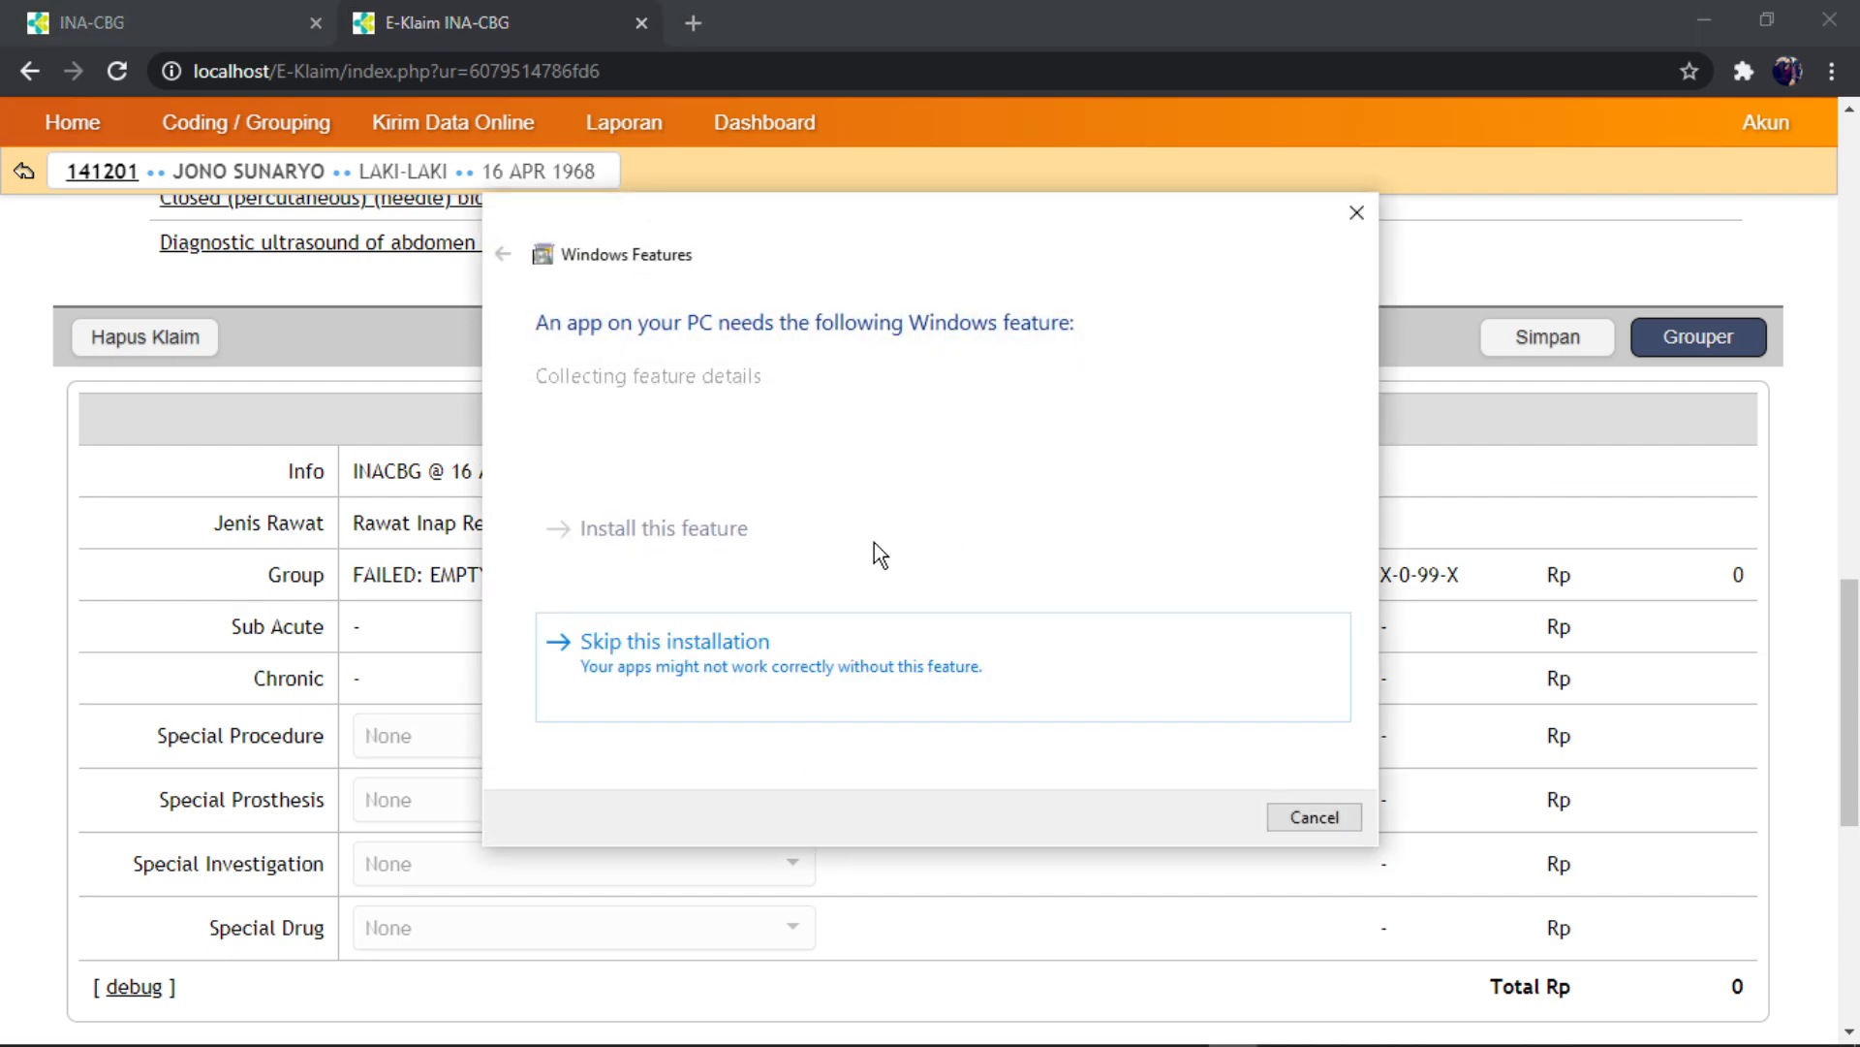
pyautogui.click(746, 667)
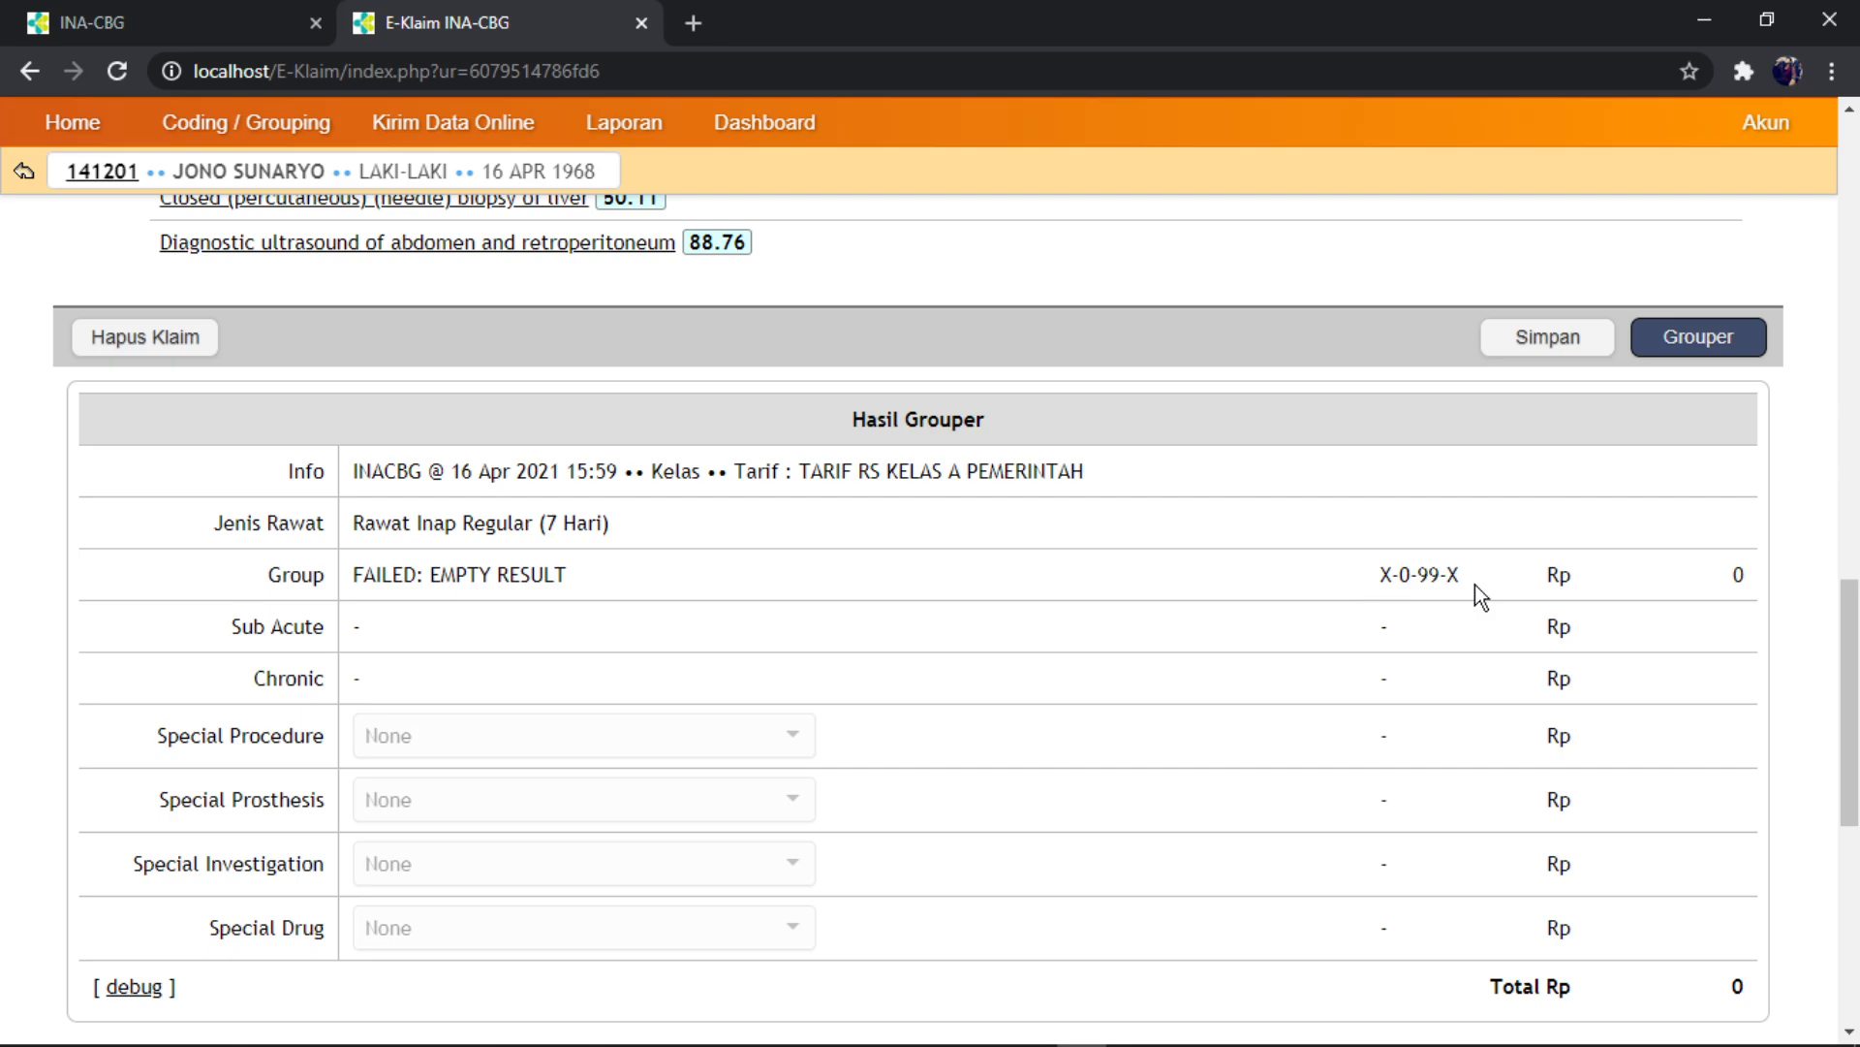
pyautogui.scroll(-2, 761, 694)
pyautogui.scroll(1, 777, 652)
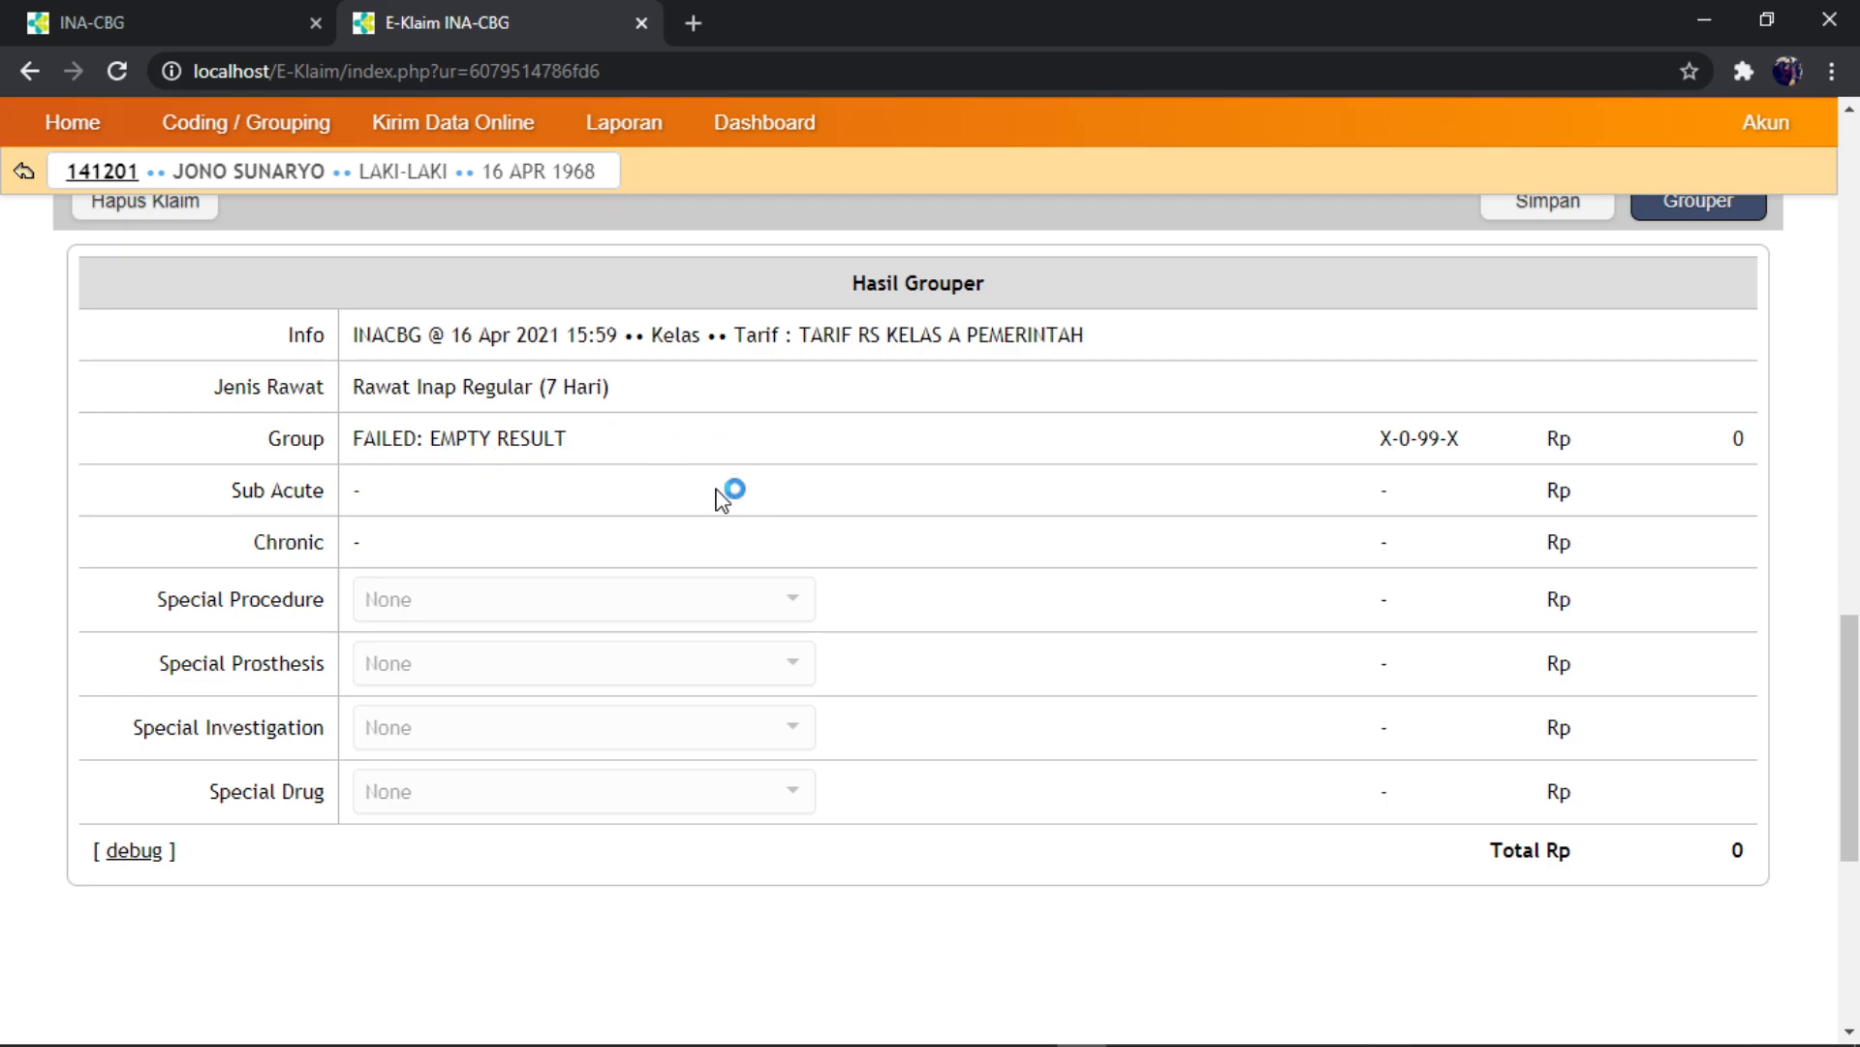
pyautogui.scroll(15, 657, 499)
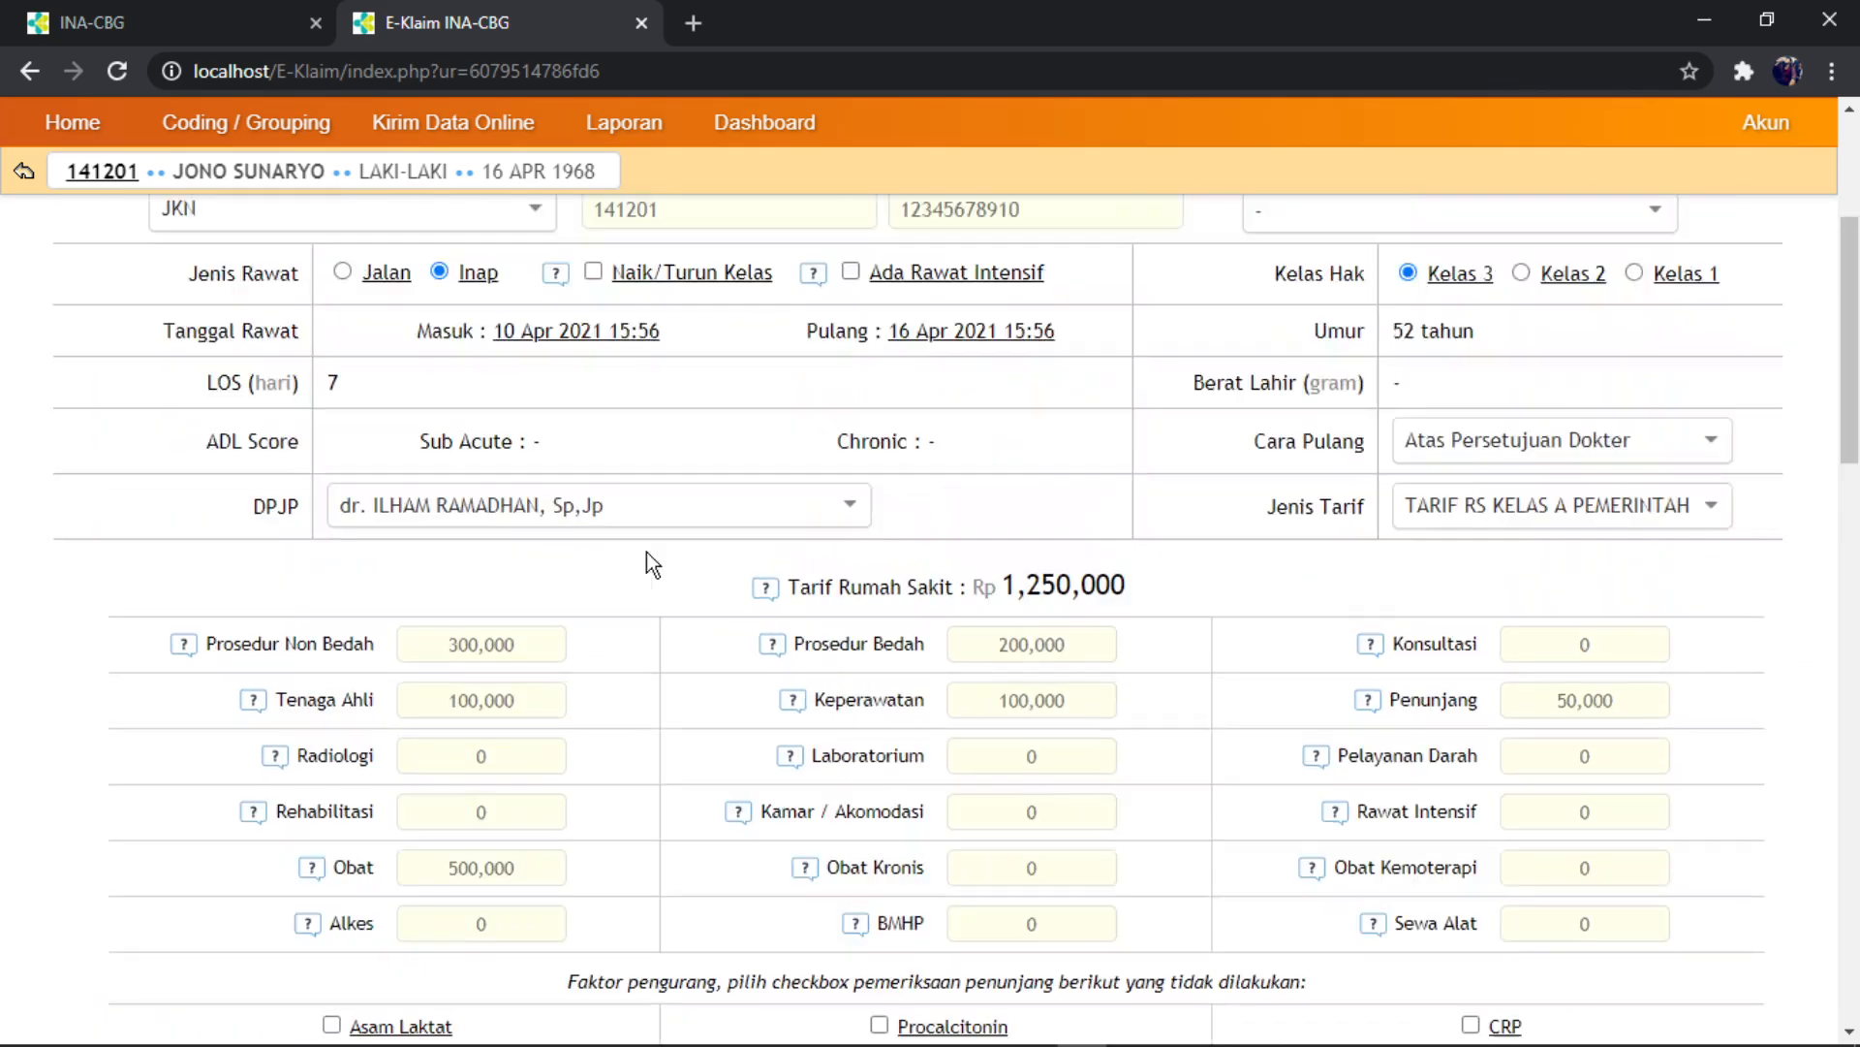
pyautogui.scroll(3, 469, 415)
pyautogui.scroll(-18, 602, 482)
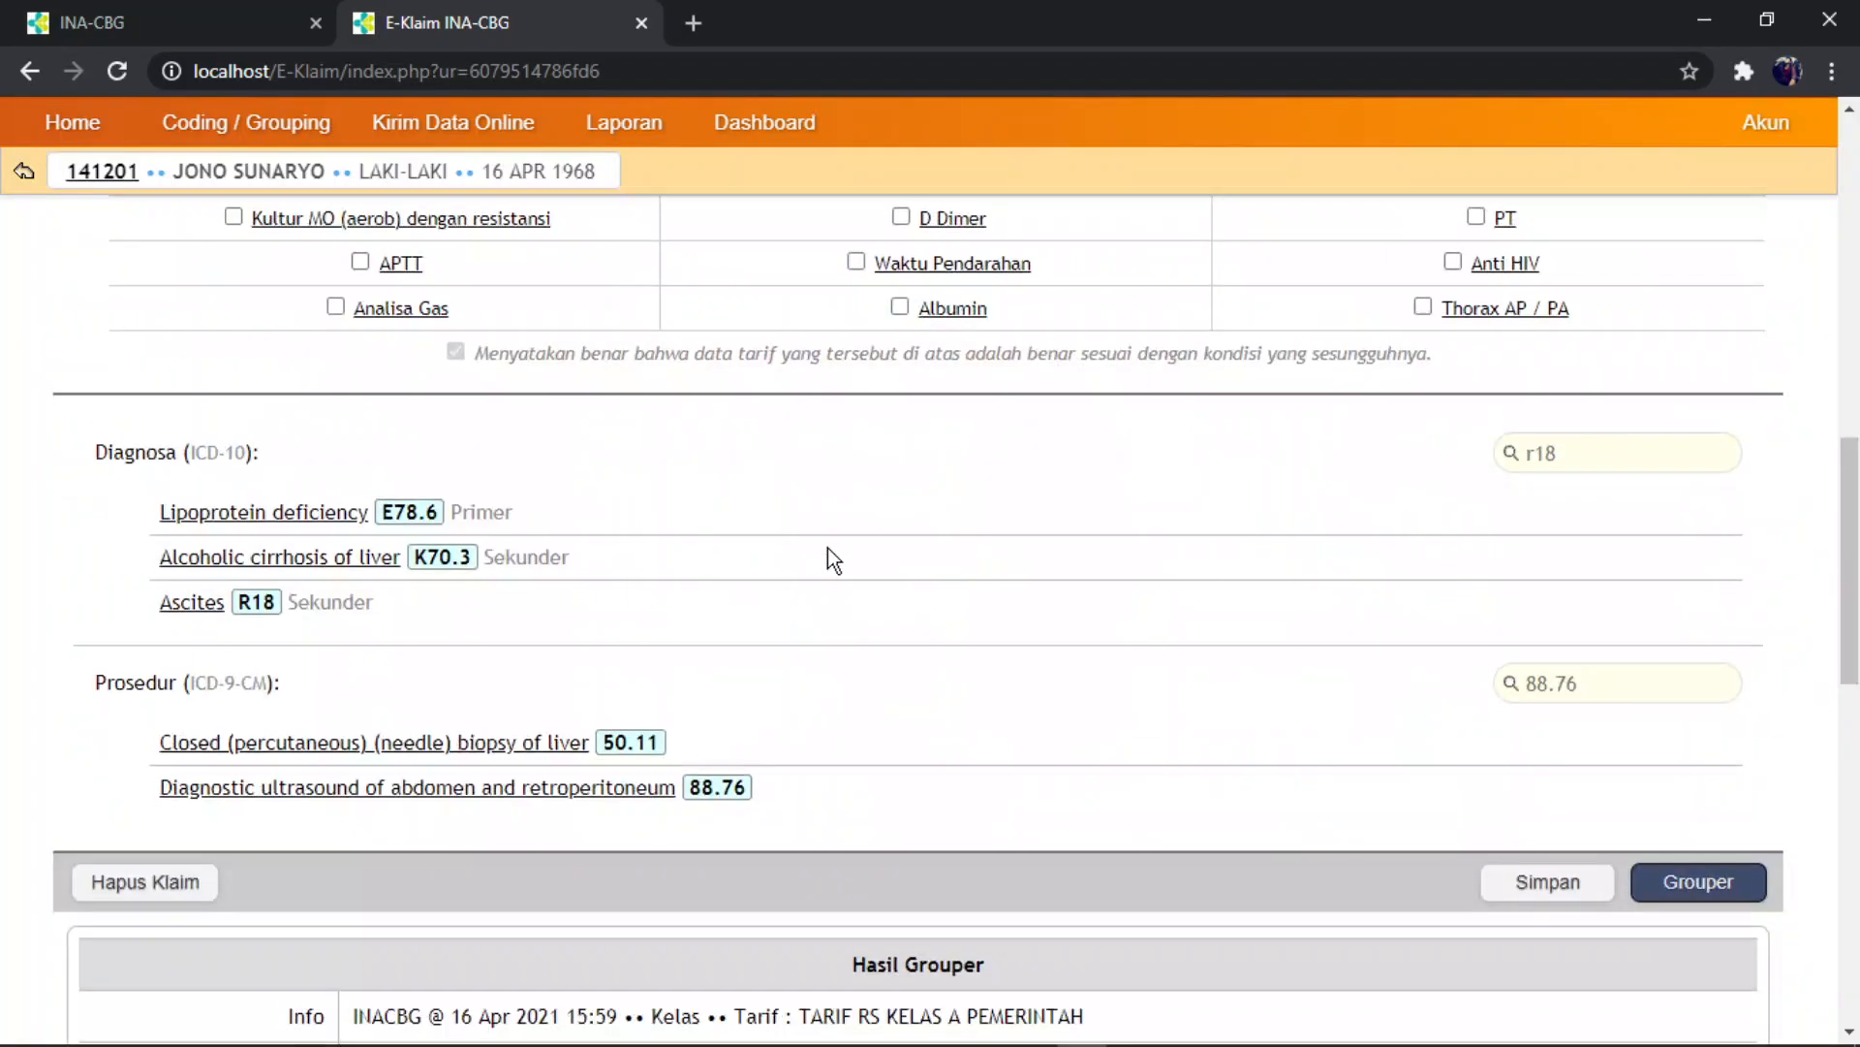
pyautogui.scroll(4, 1187, 596)
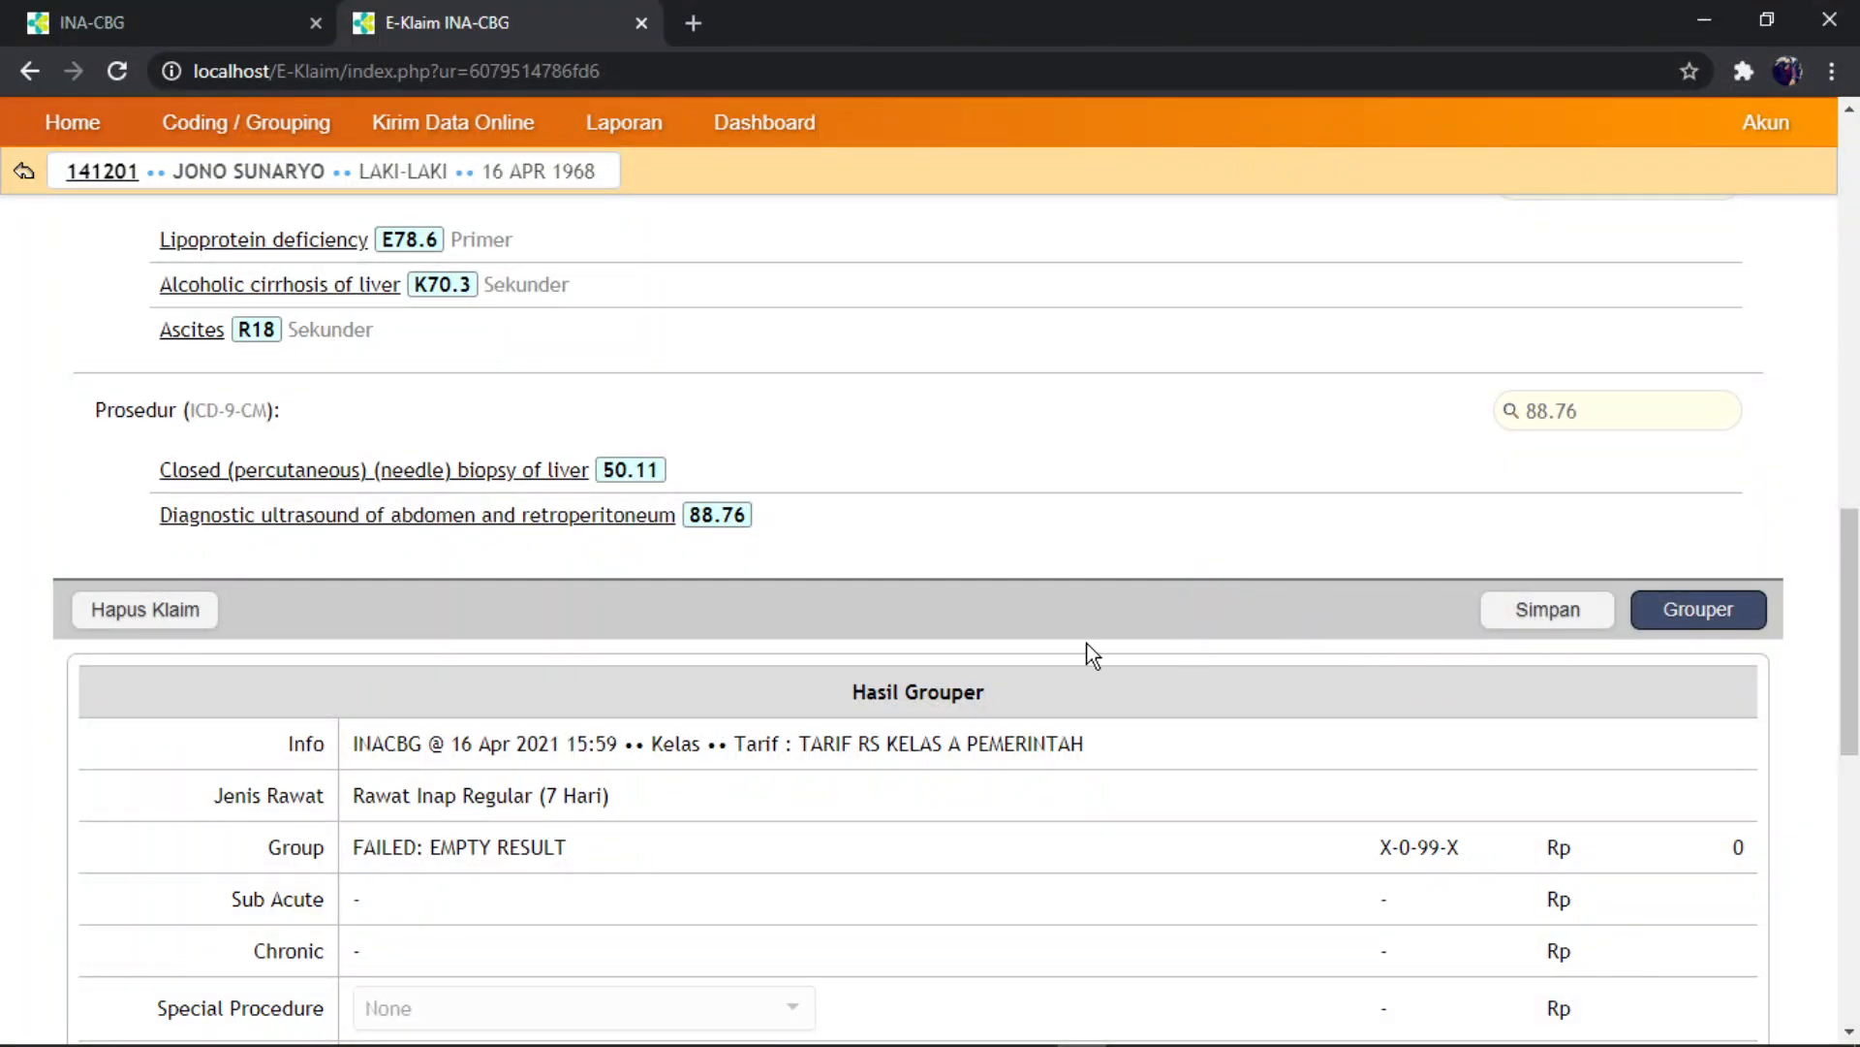
pyautogui.scroll(-6, 1087, 653)
pyautogui.scroll(14, 1093, 656)
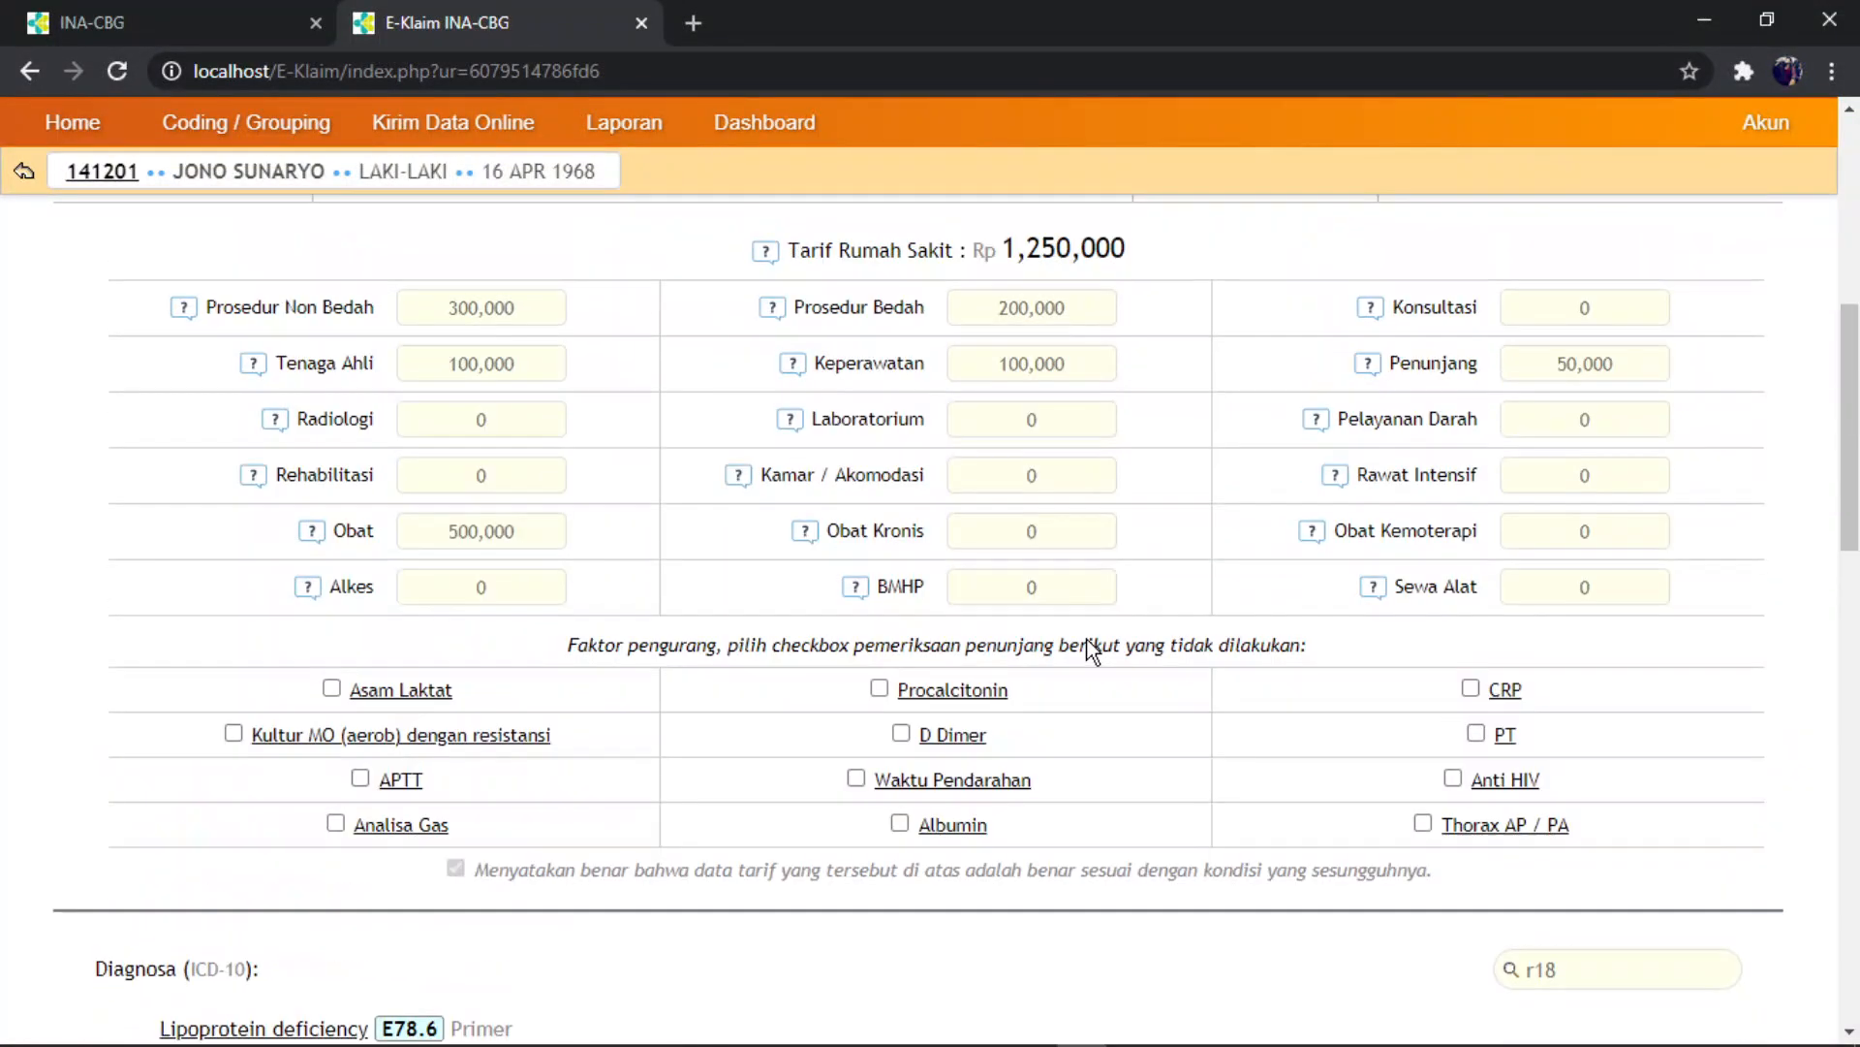
pyautogui.scroll(-4, 1093, 651)
pyautogui.scroll(-2, 1091, 649)
pyautogui.scroll(1, 1114, 610)
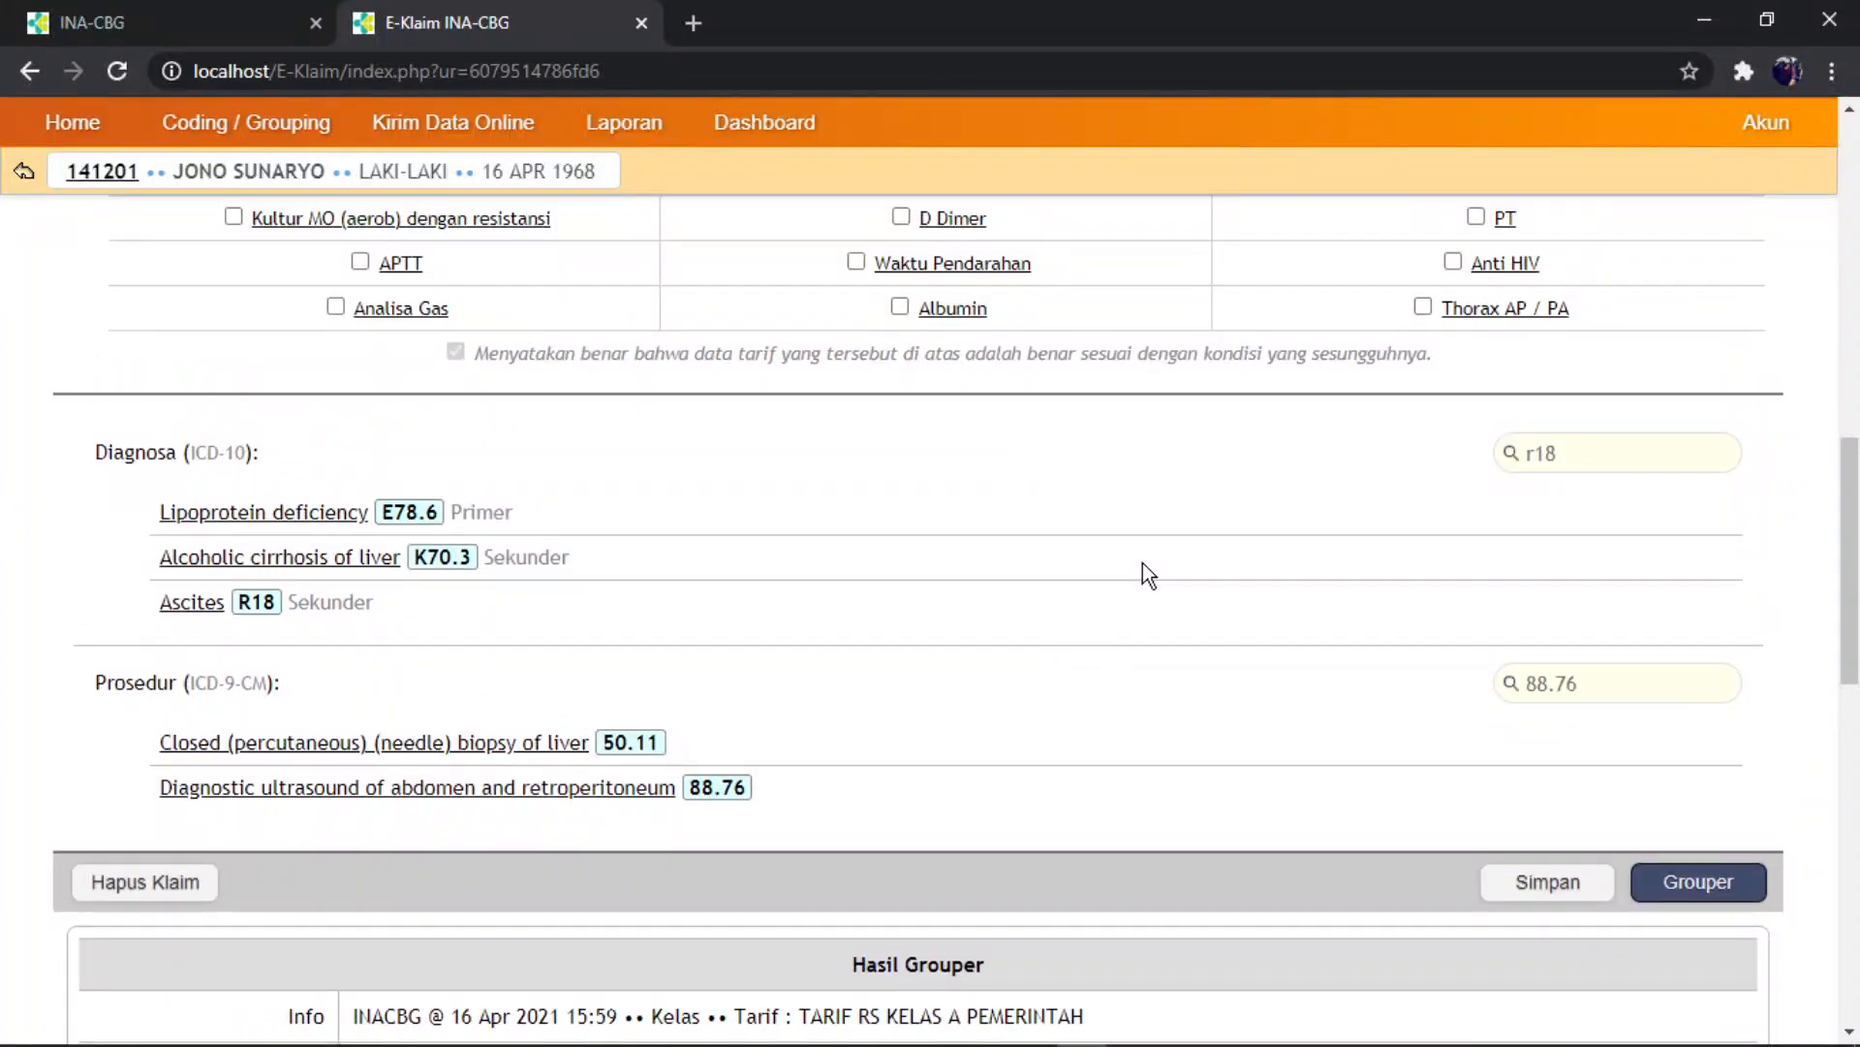
pyautogui.scroll(-1, 1142, 562)
pyautogui.scroll(3, 1057, 567)
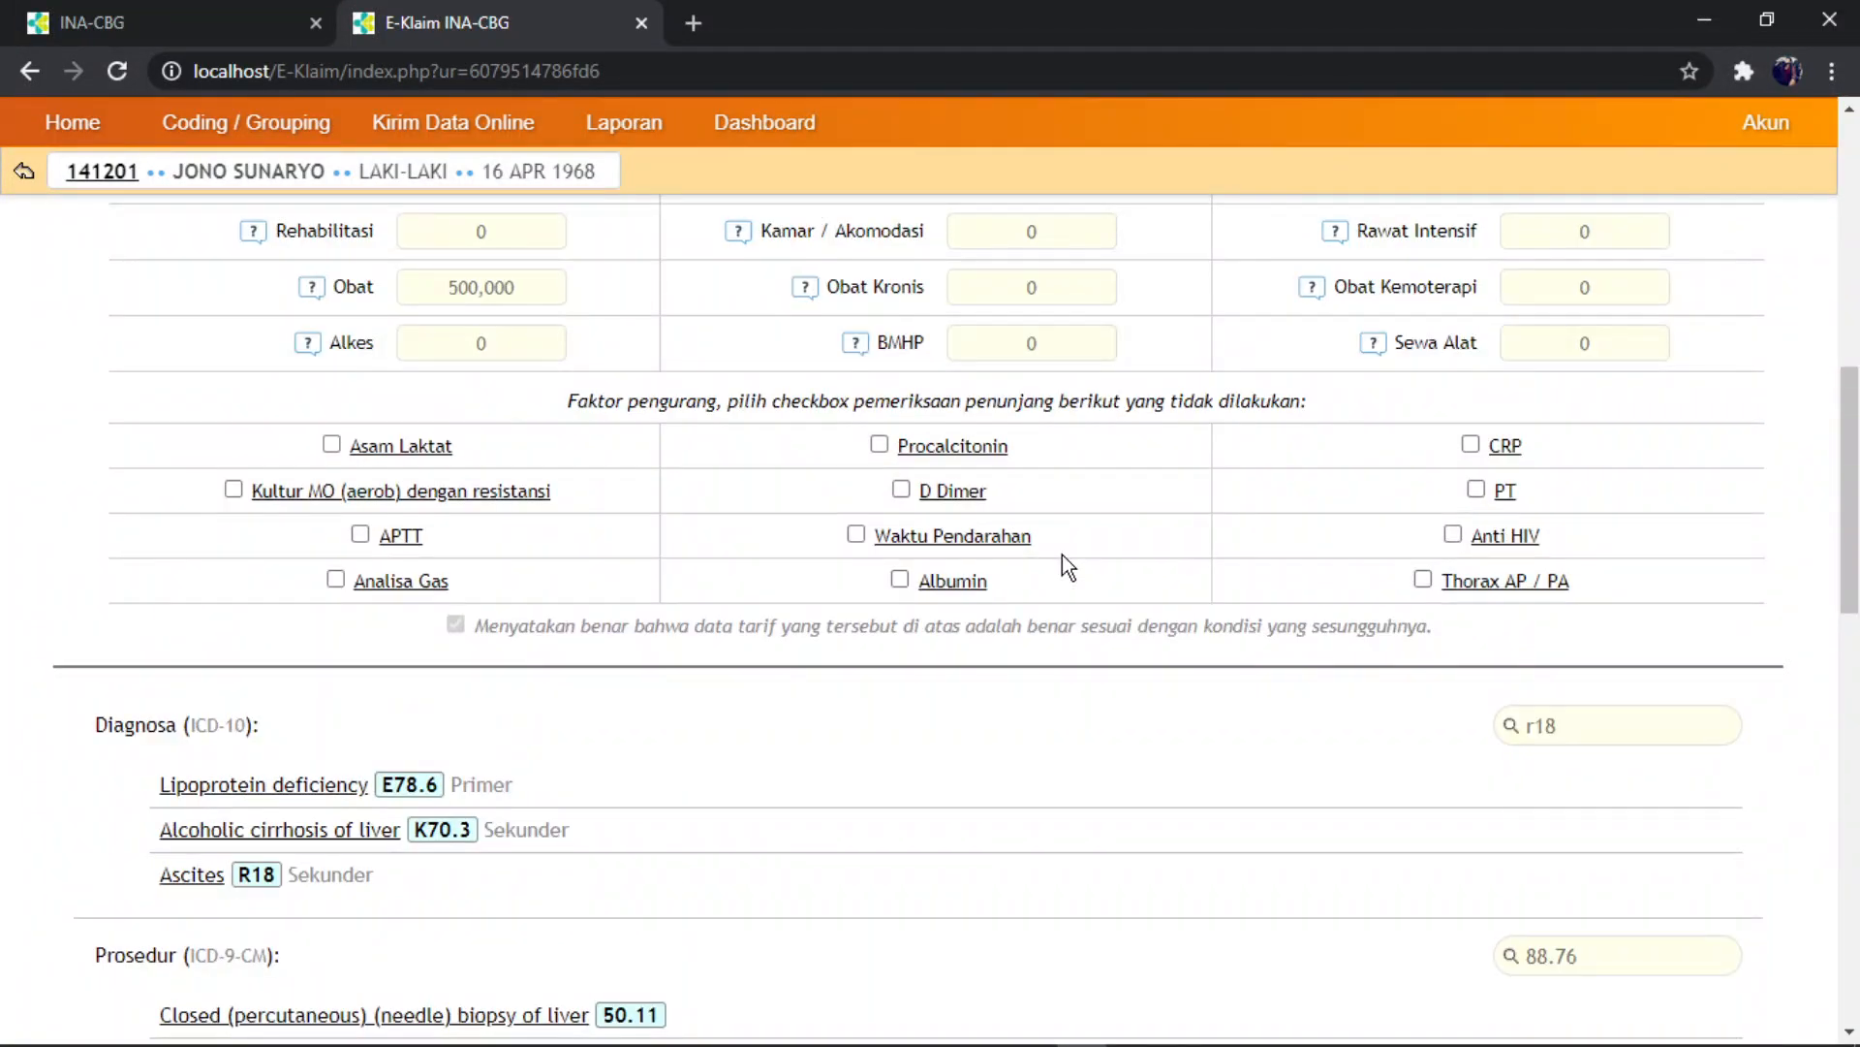
pyautogui.scroll(-5, 1059, 550)
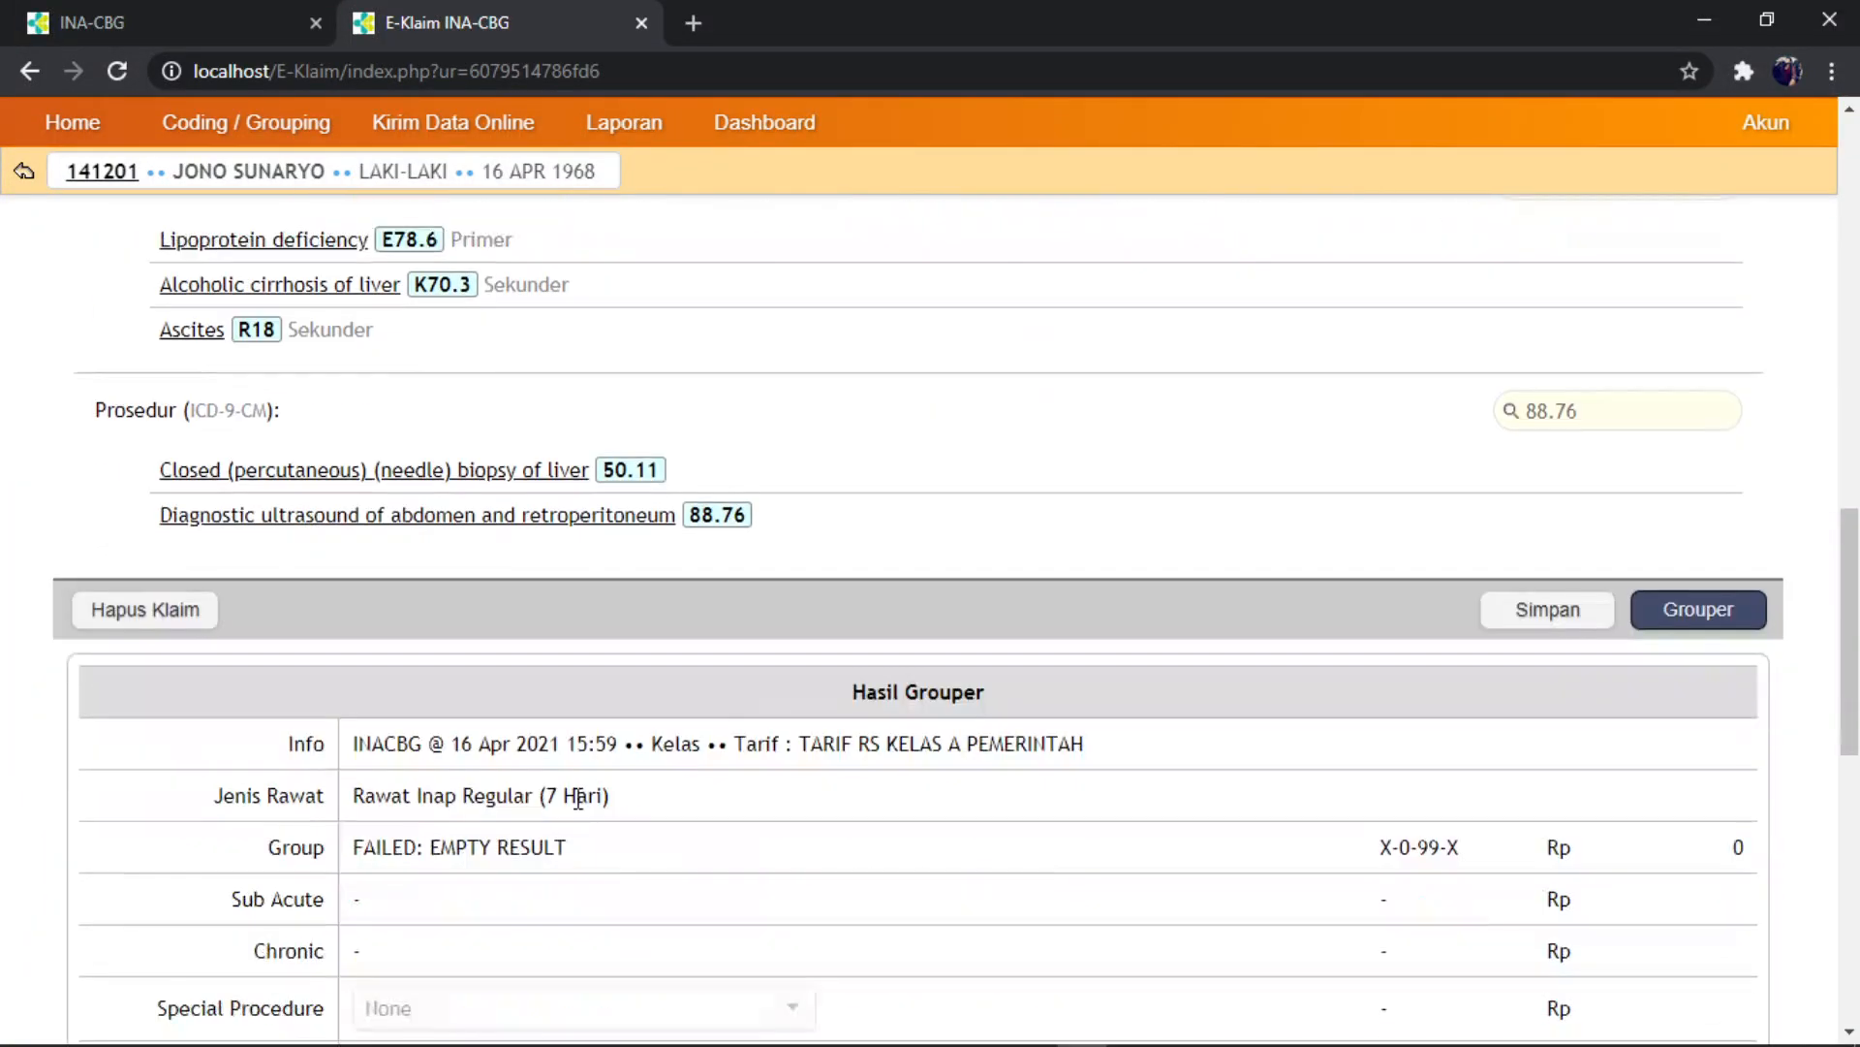
pyautogui.scroll(-3, 560, 819)
pyautogui.scroll(-1, 423, 837)
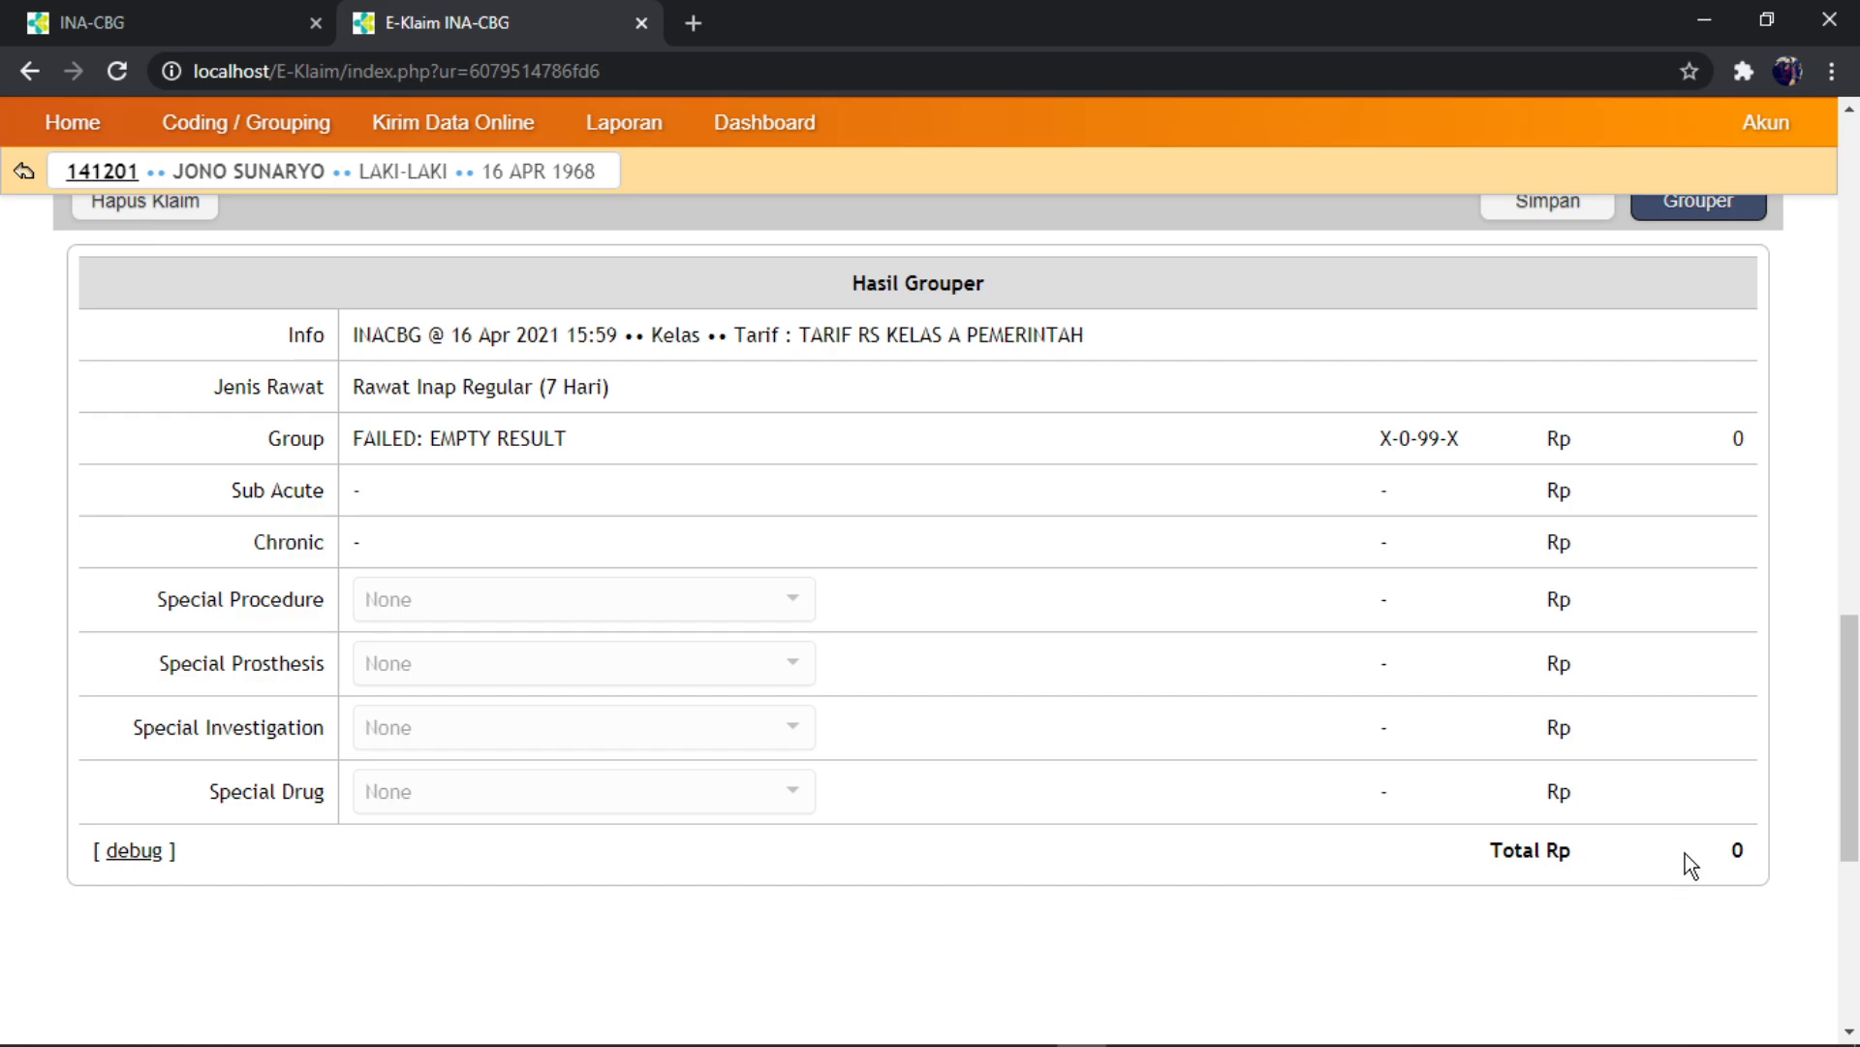
pyautogui.scroll(-2, 552, 922)
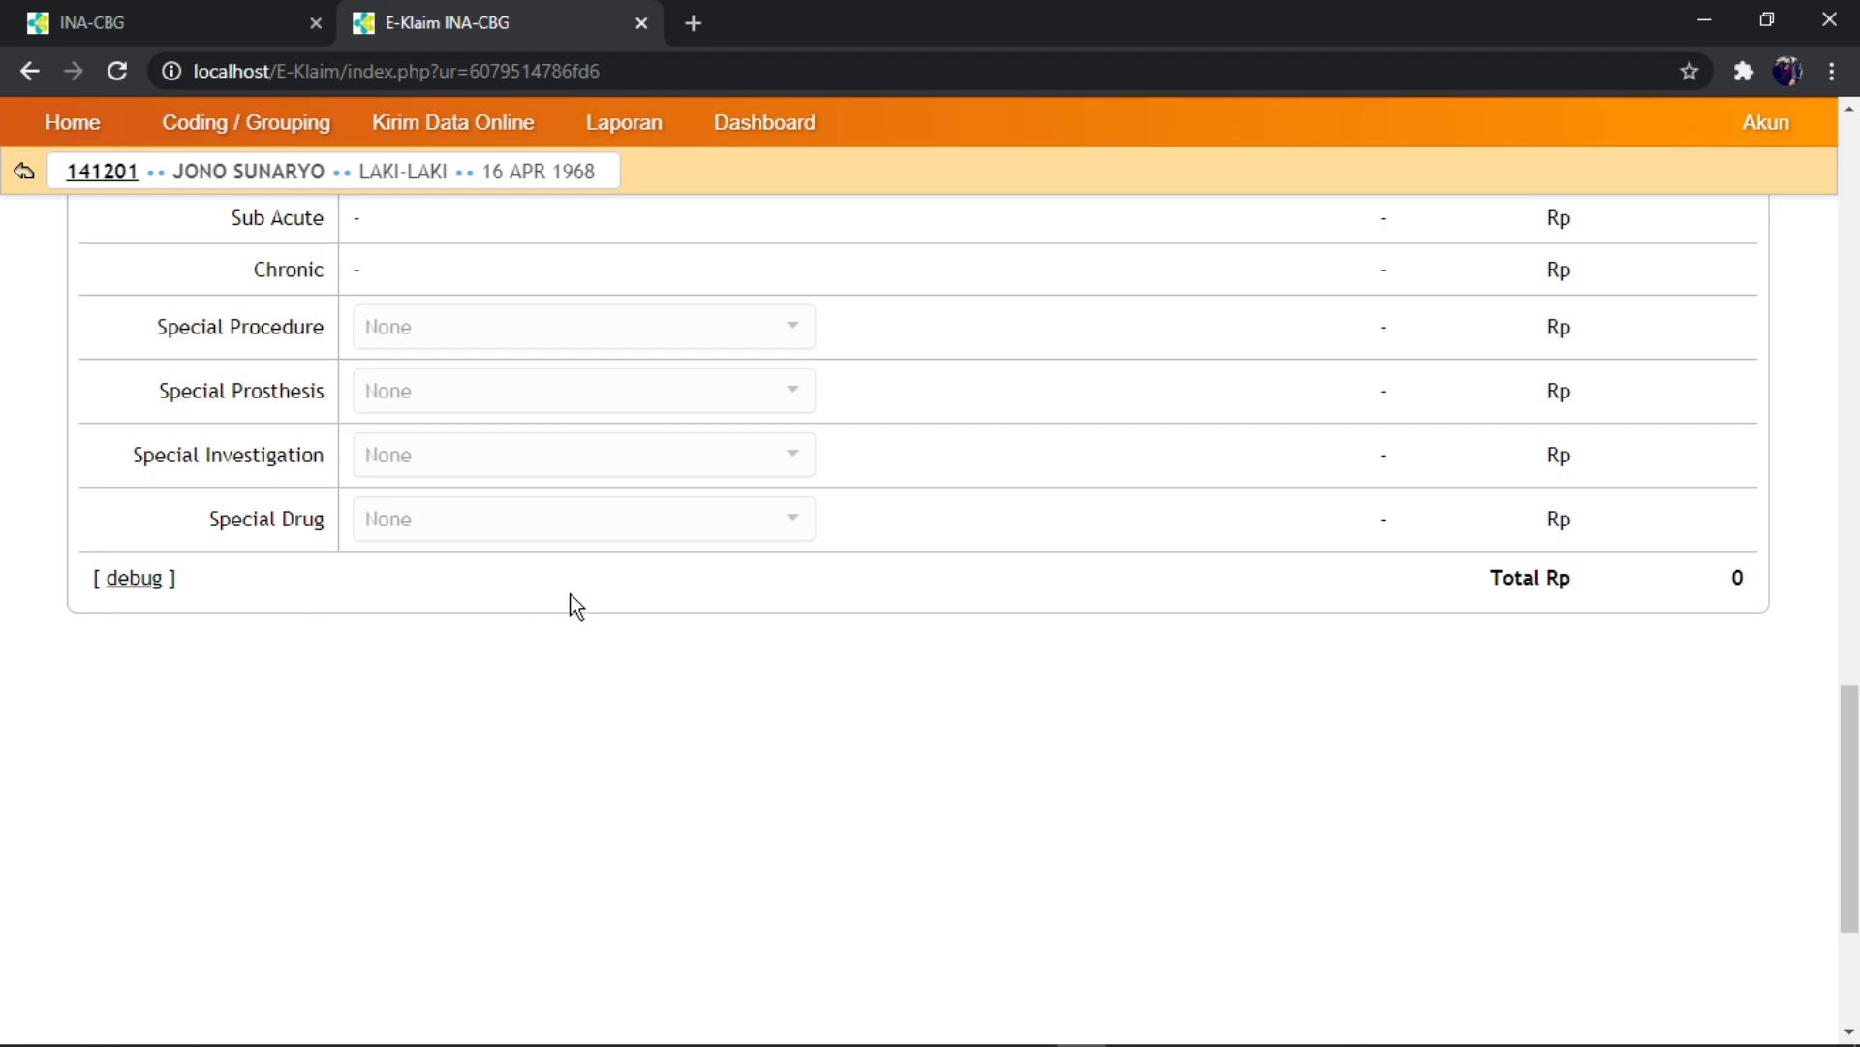
pyautogui.scroll(13, 668, 607)
pyautogui.scroll(2, 1033, 451)
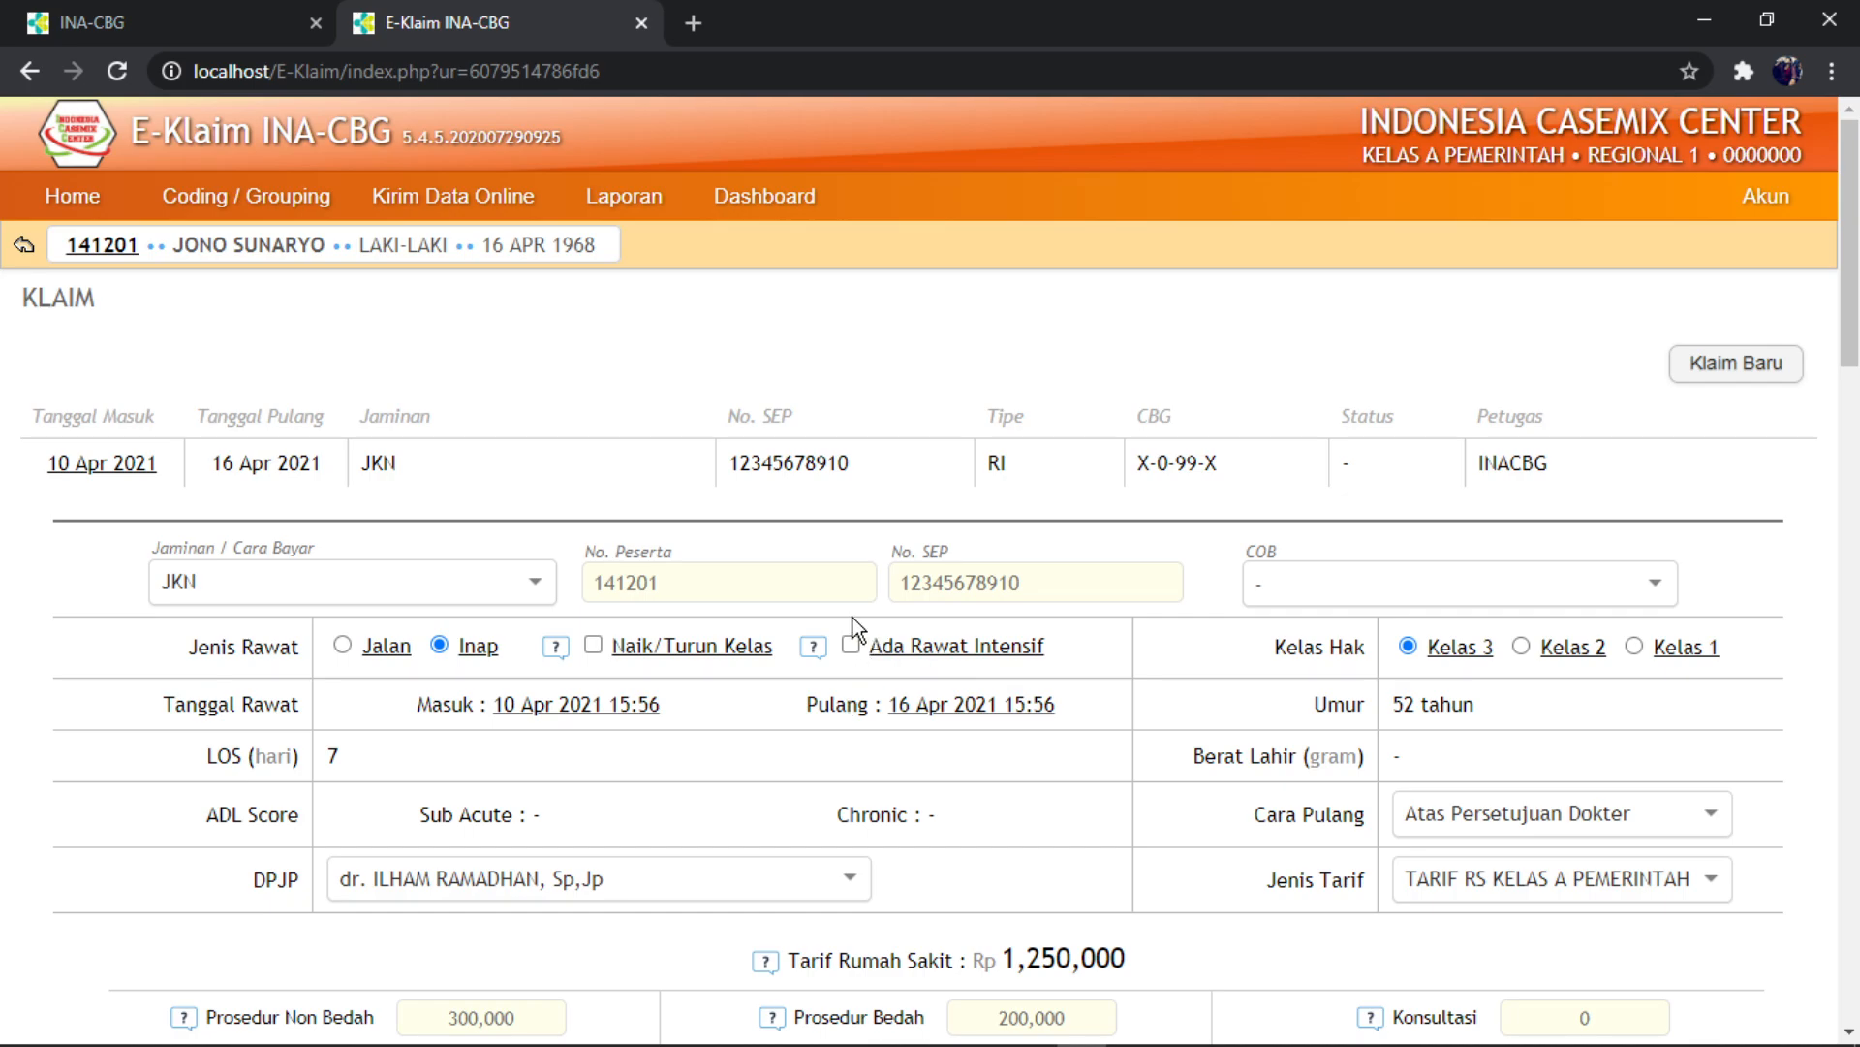
pyautogui.scroll(-4, 853, 620)
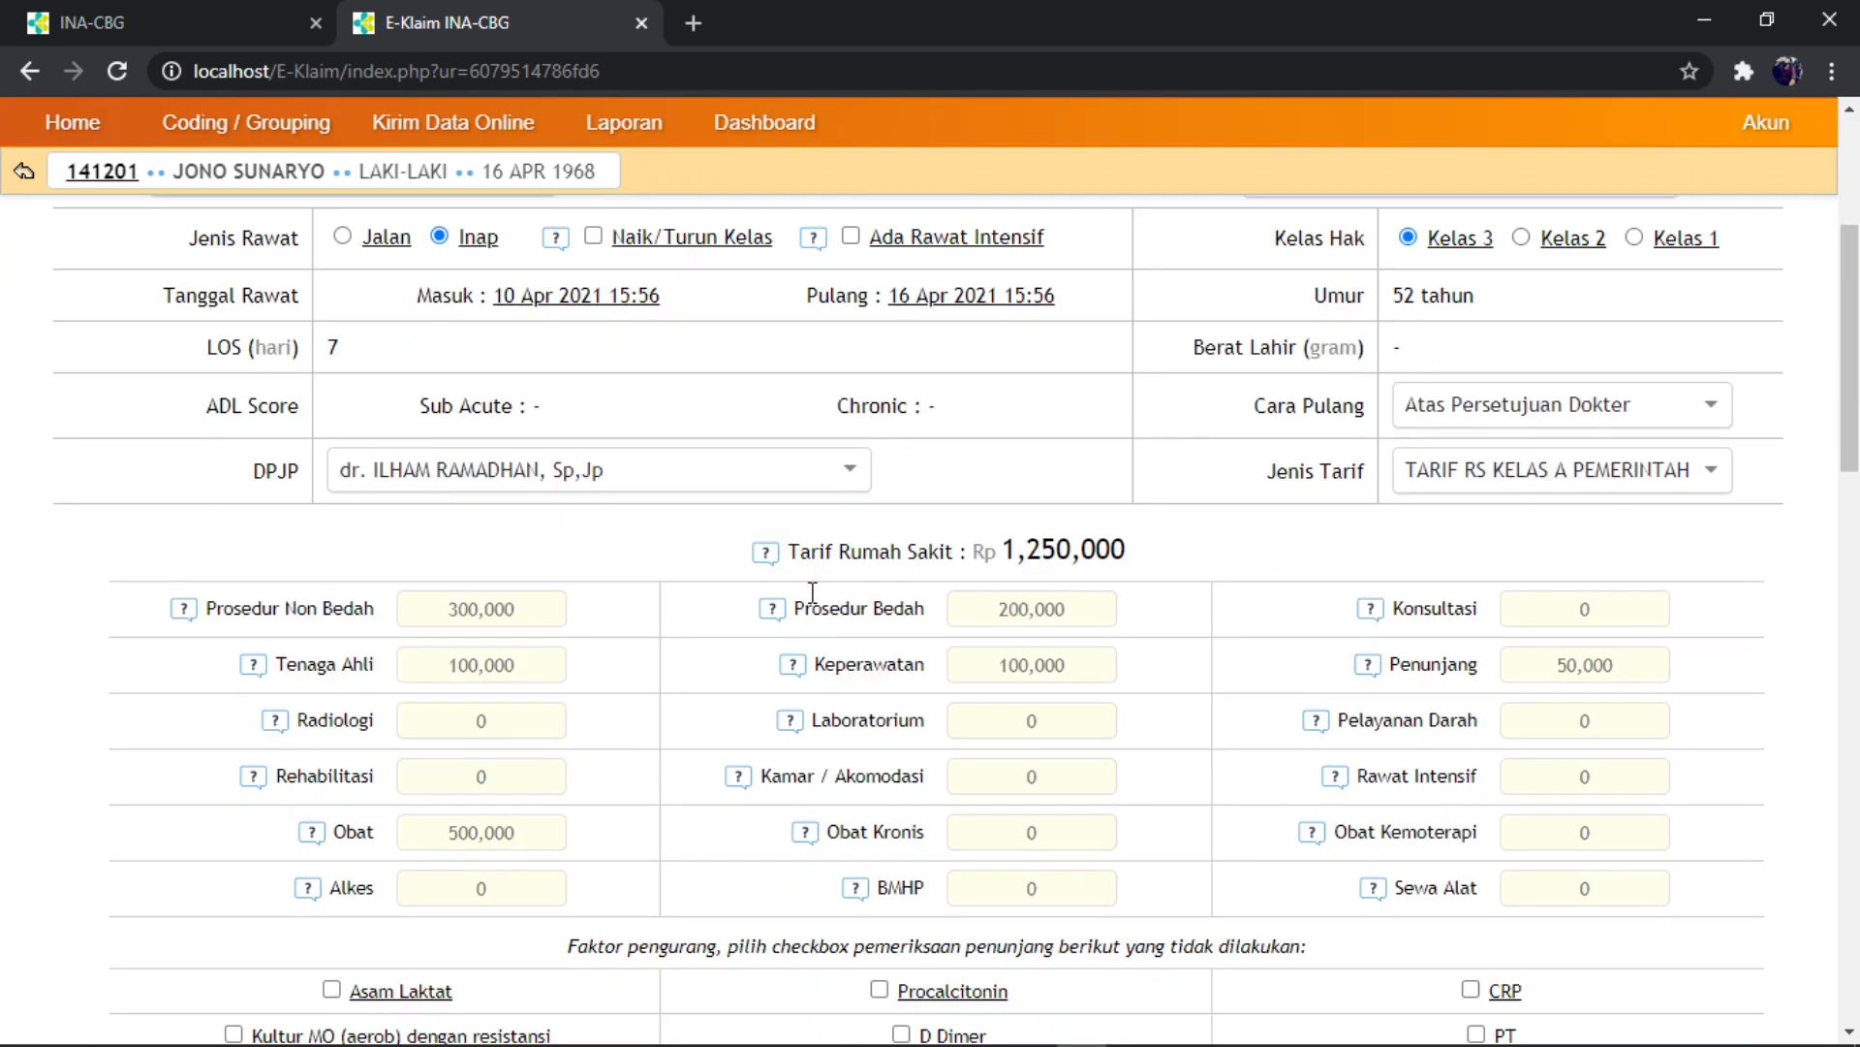
# - In a new tab, load inacbg.kemkes.go.id/dc/ to reach the Data Center Klaim JKN login
pyautogui.click(702, 25)
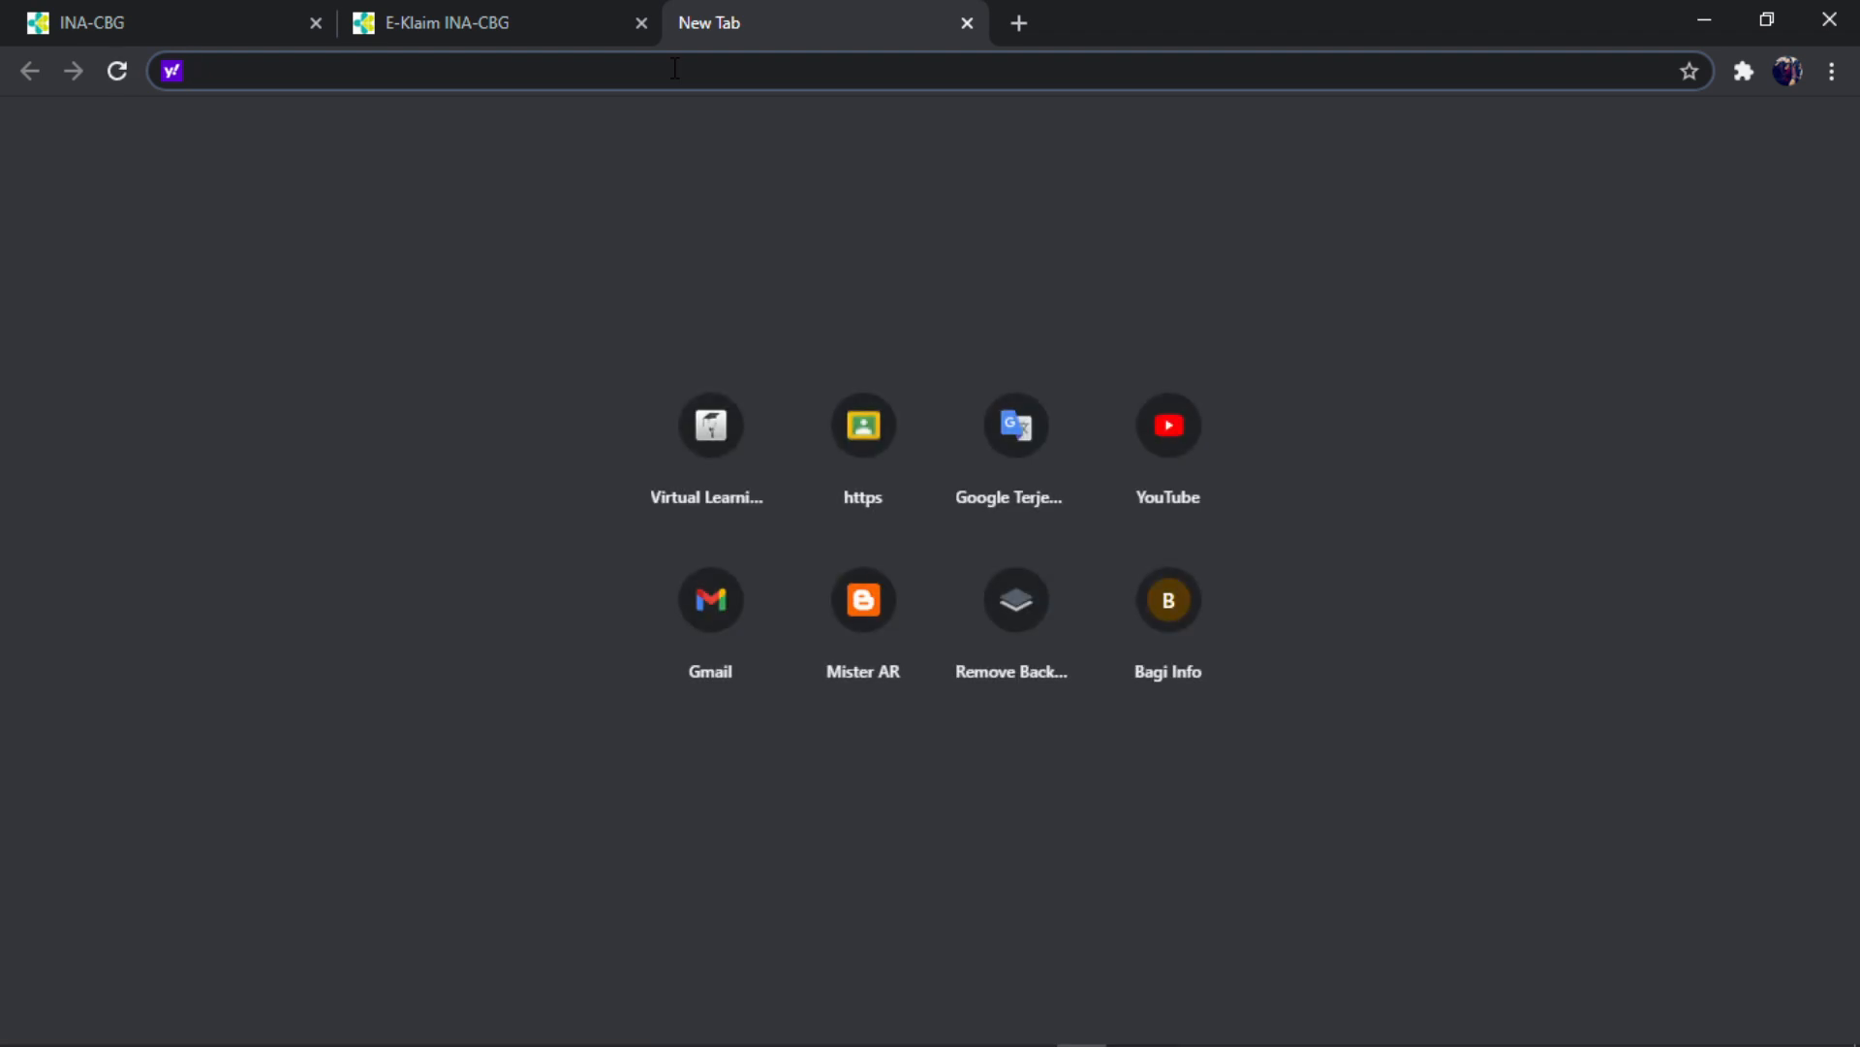
pyautogui.write('ina')
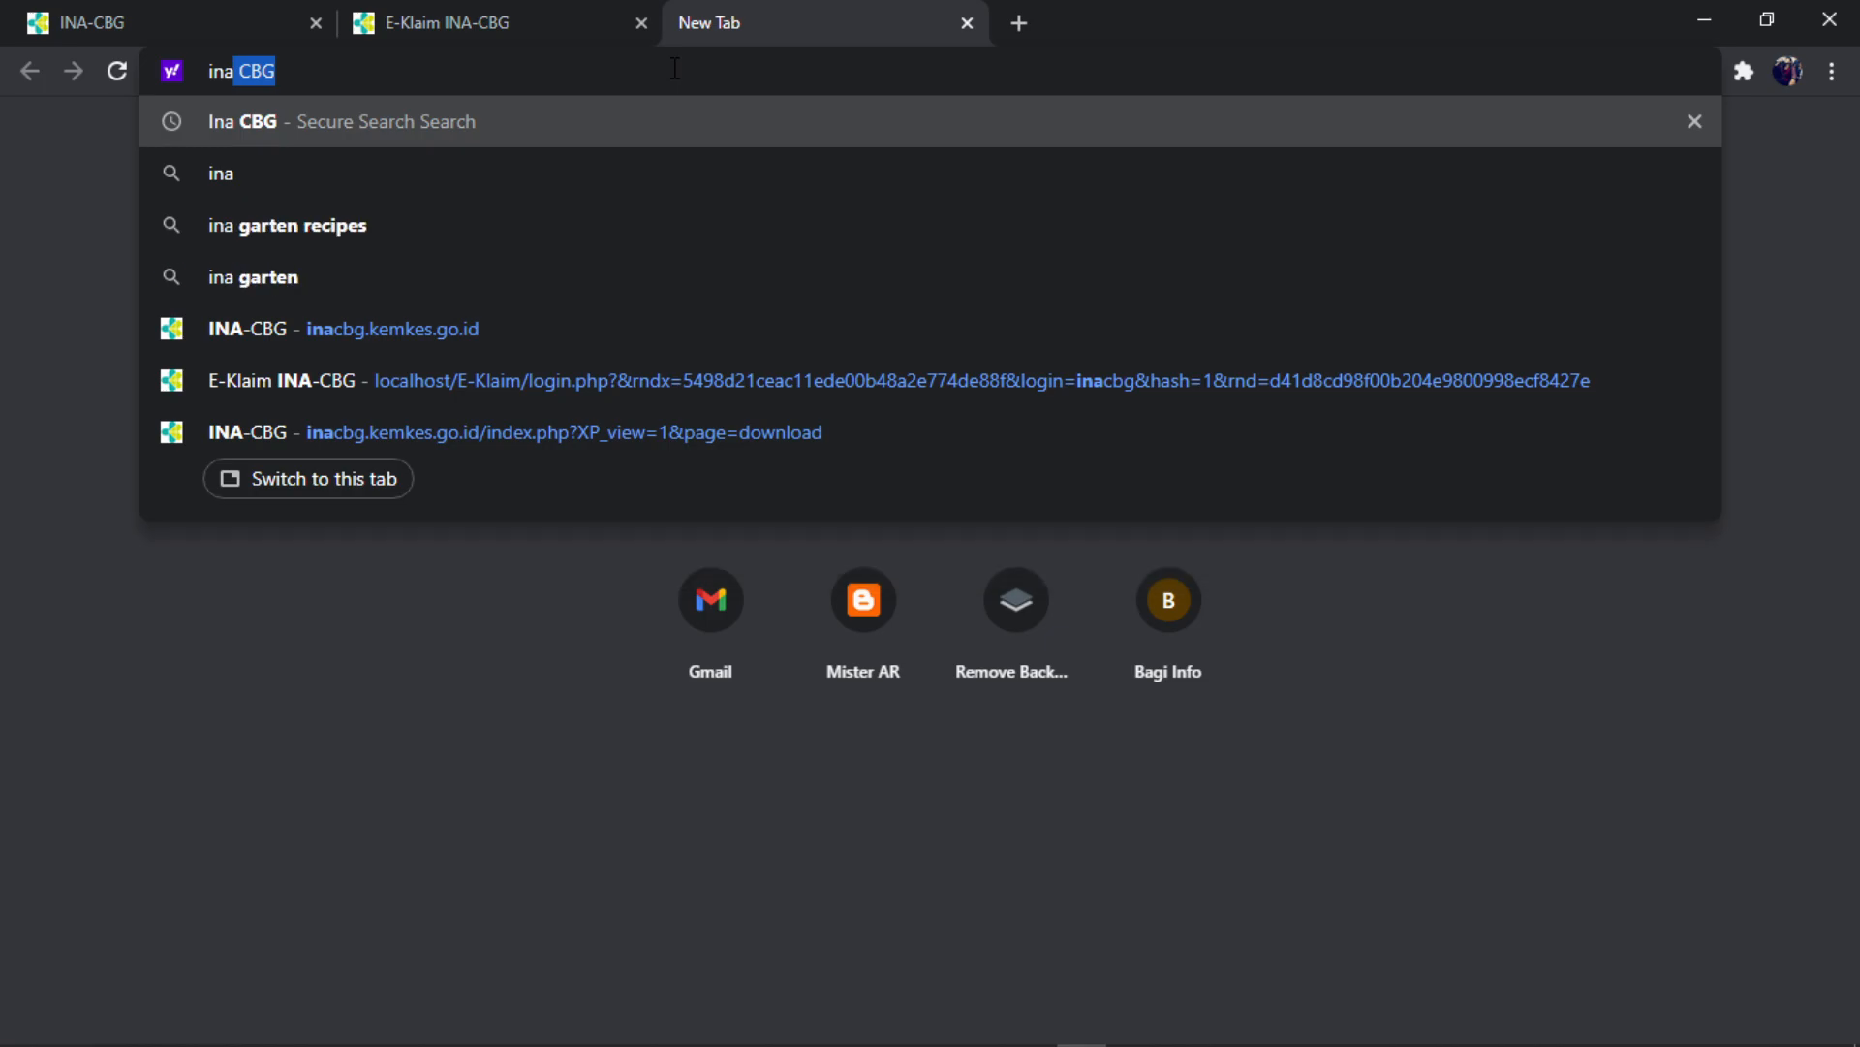
pyautogui.write('cbs')
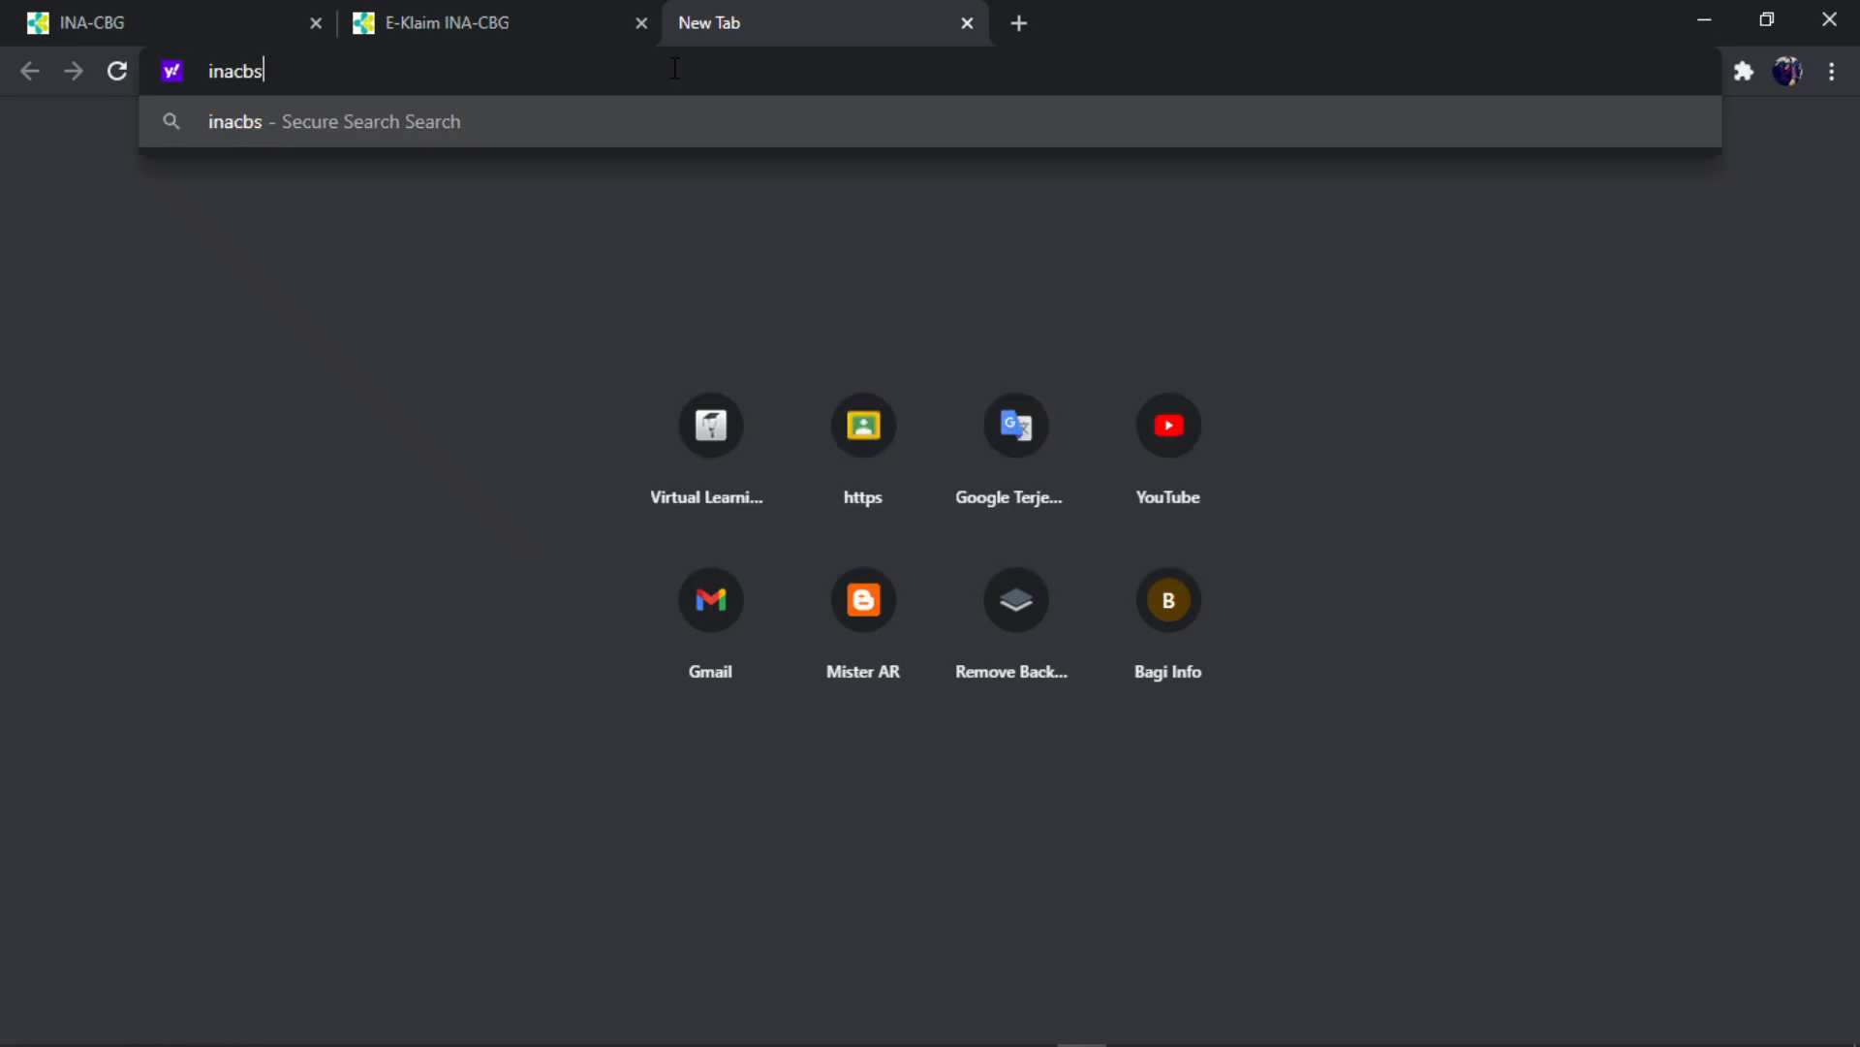
pyautogui.press('BackSpace')
pyautogui.write('g')
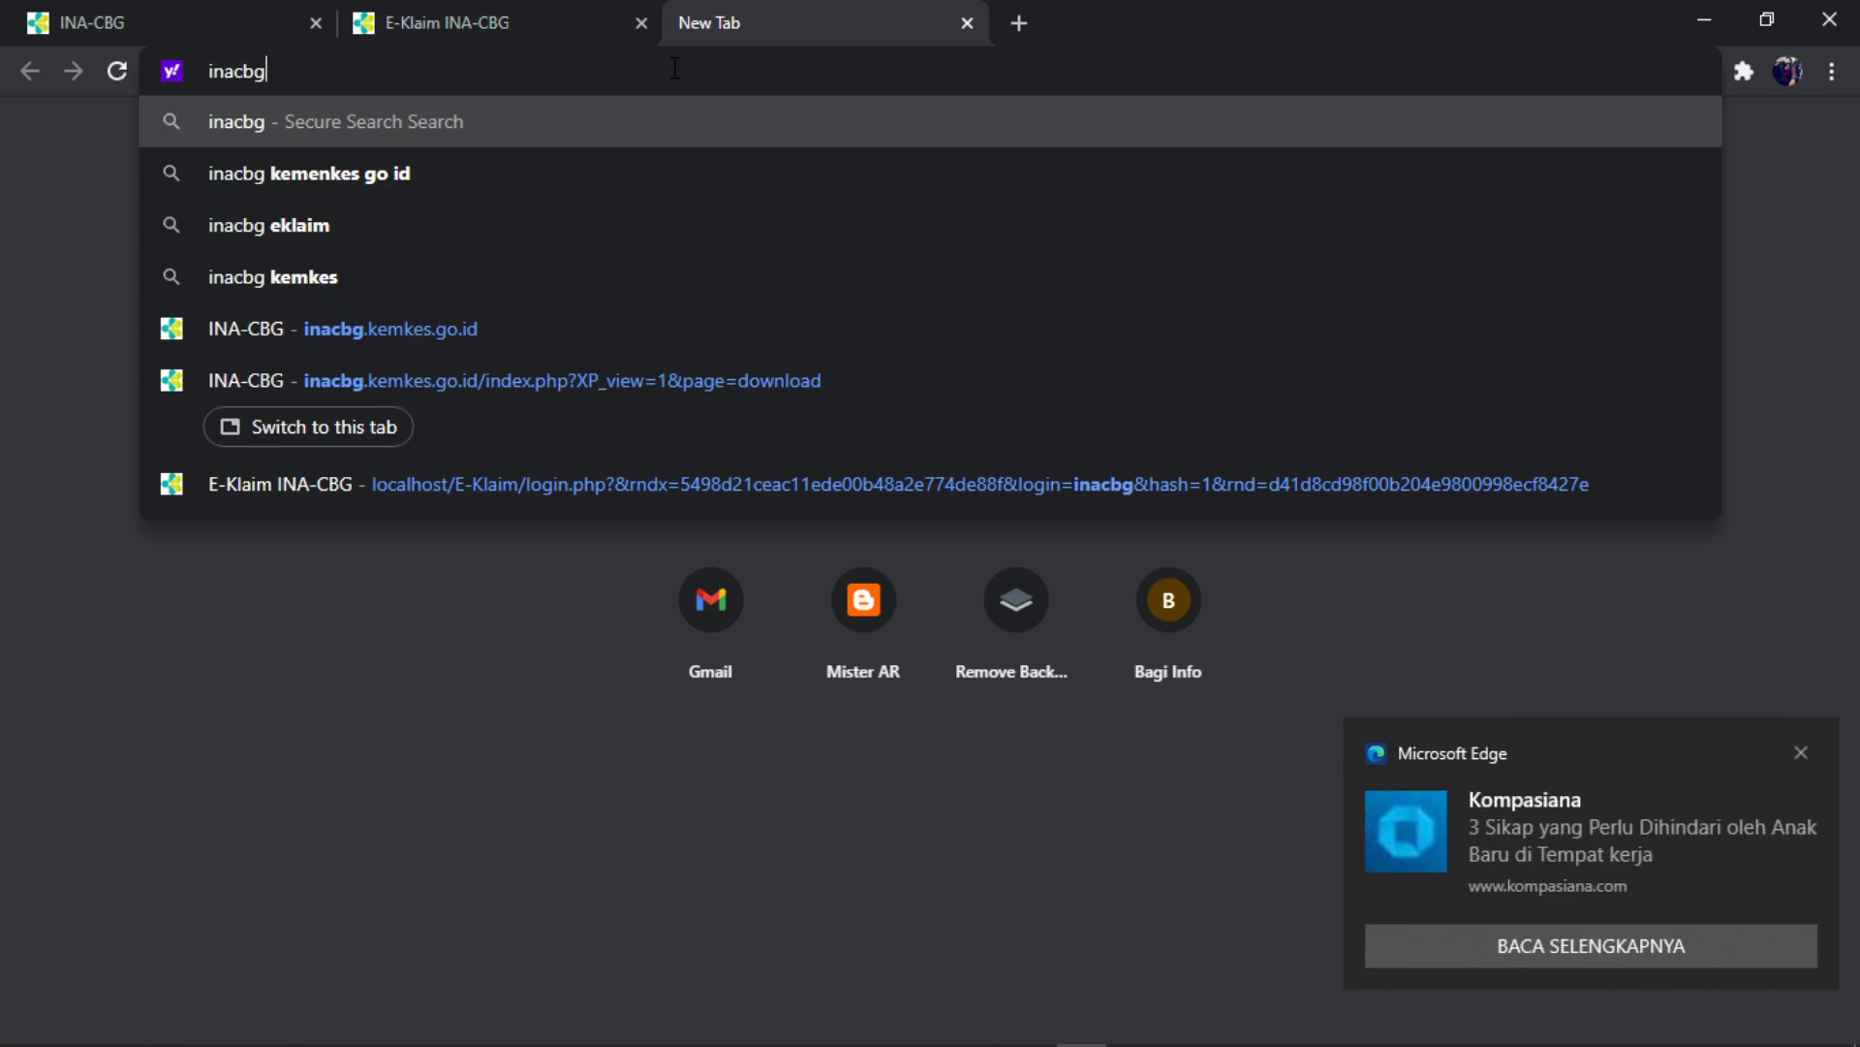
pyautogui.write('.kemkes')
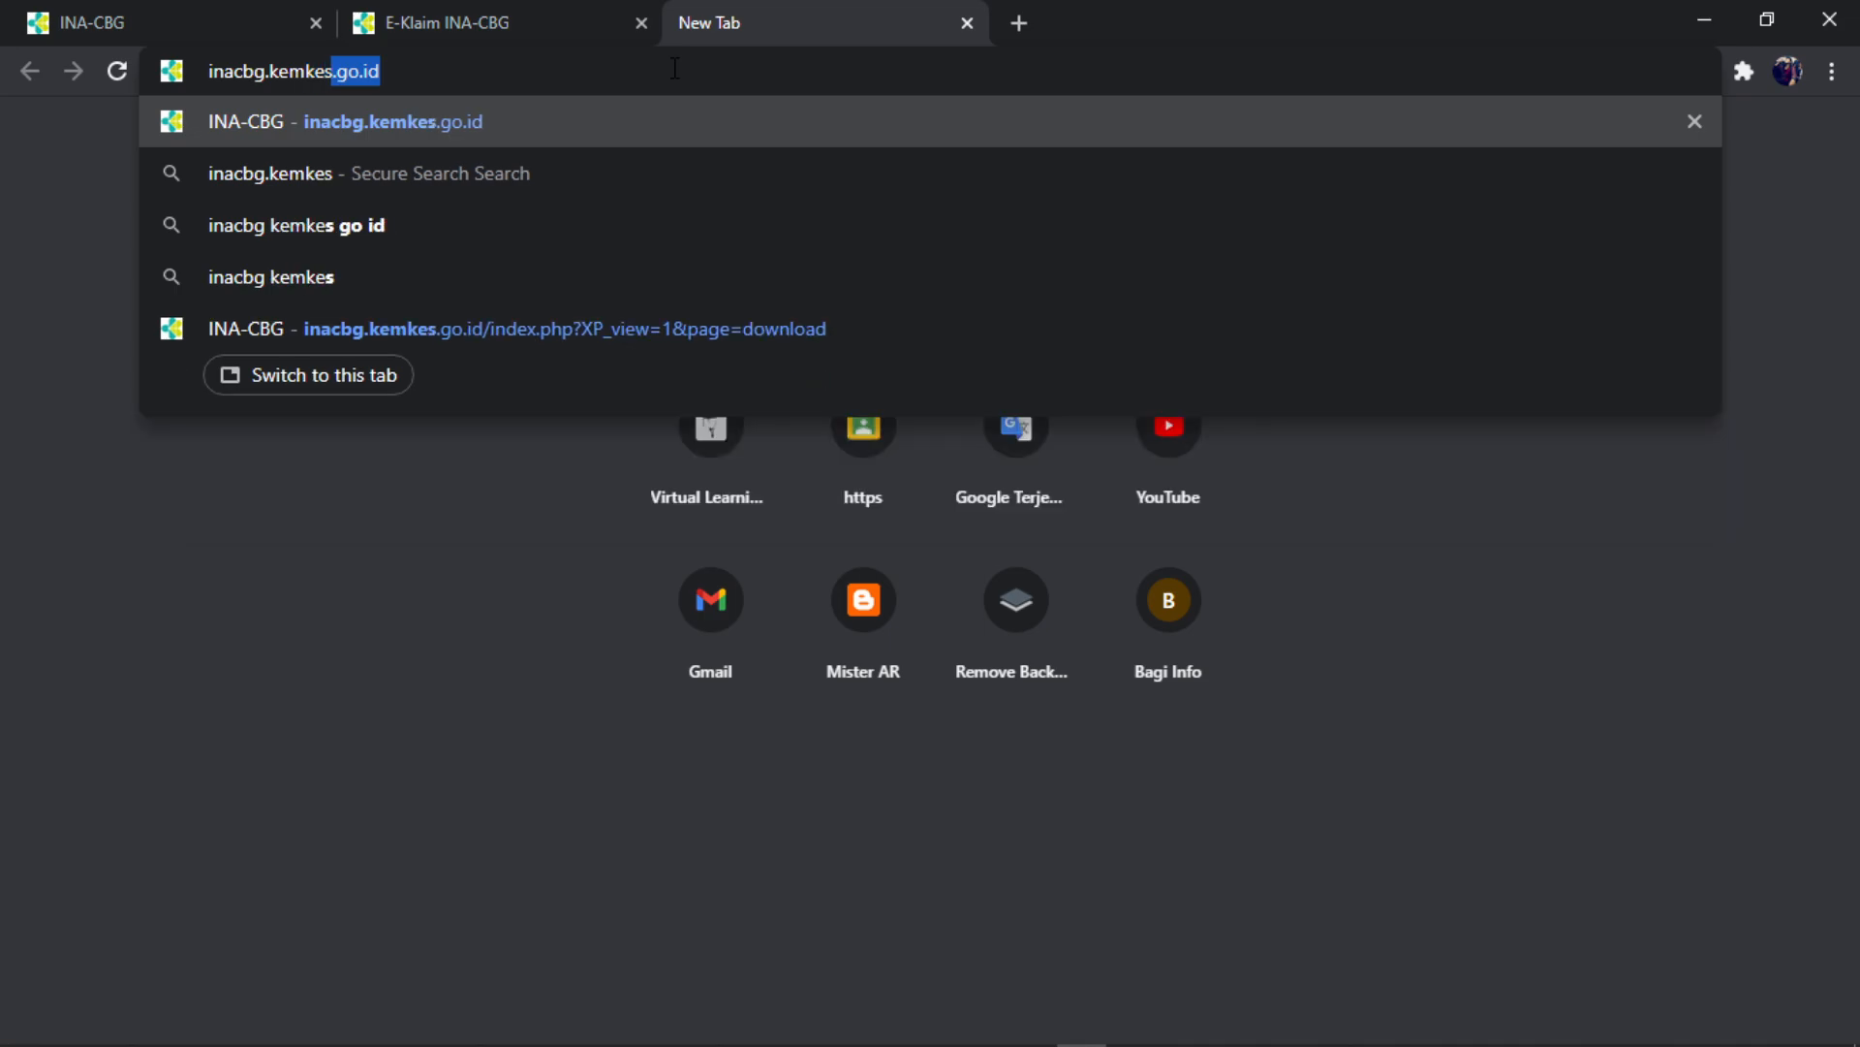
pyautogui.write('.')
pyautogui.write('g')
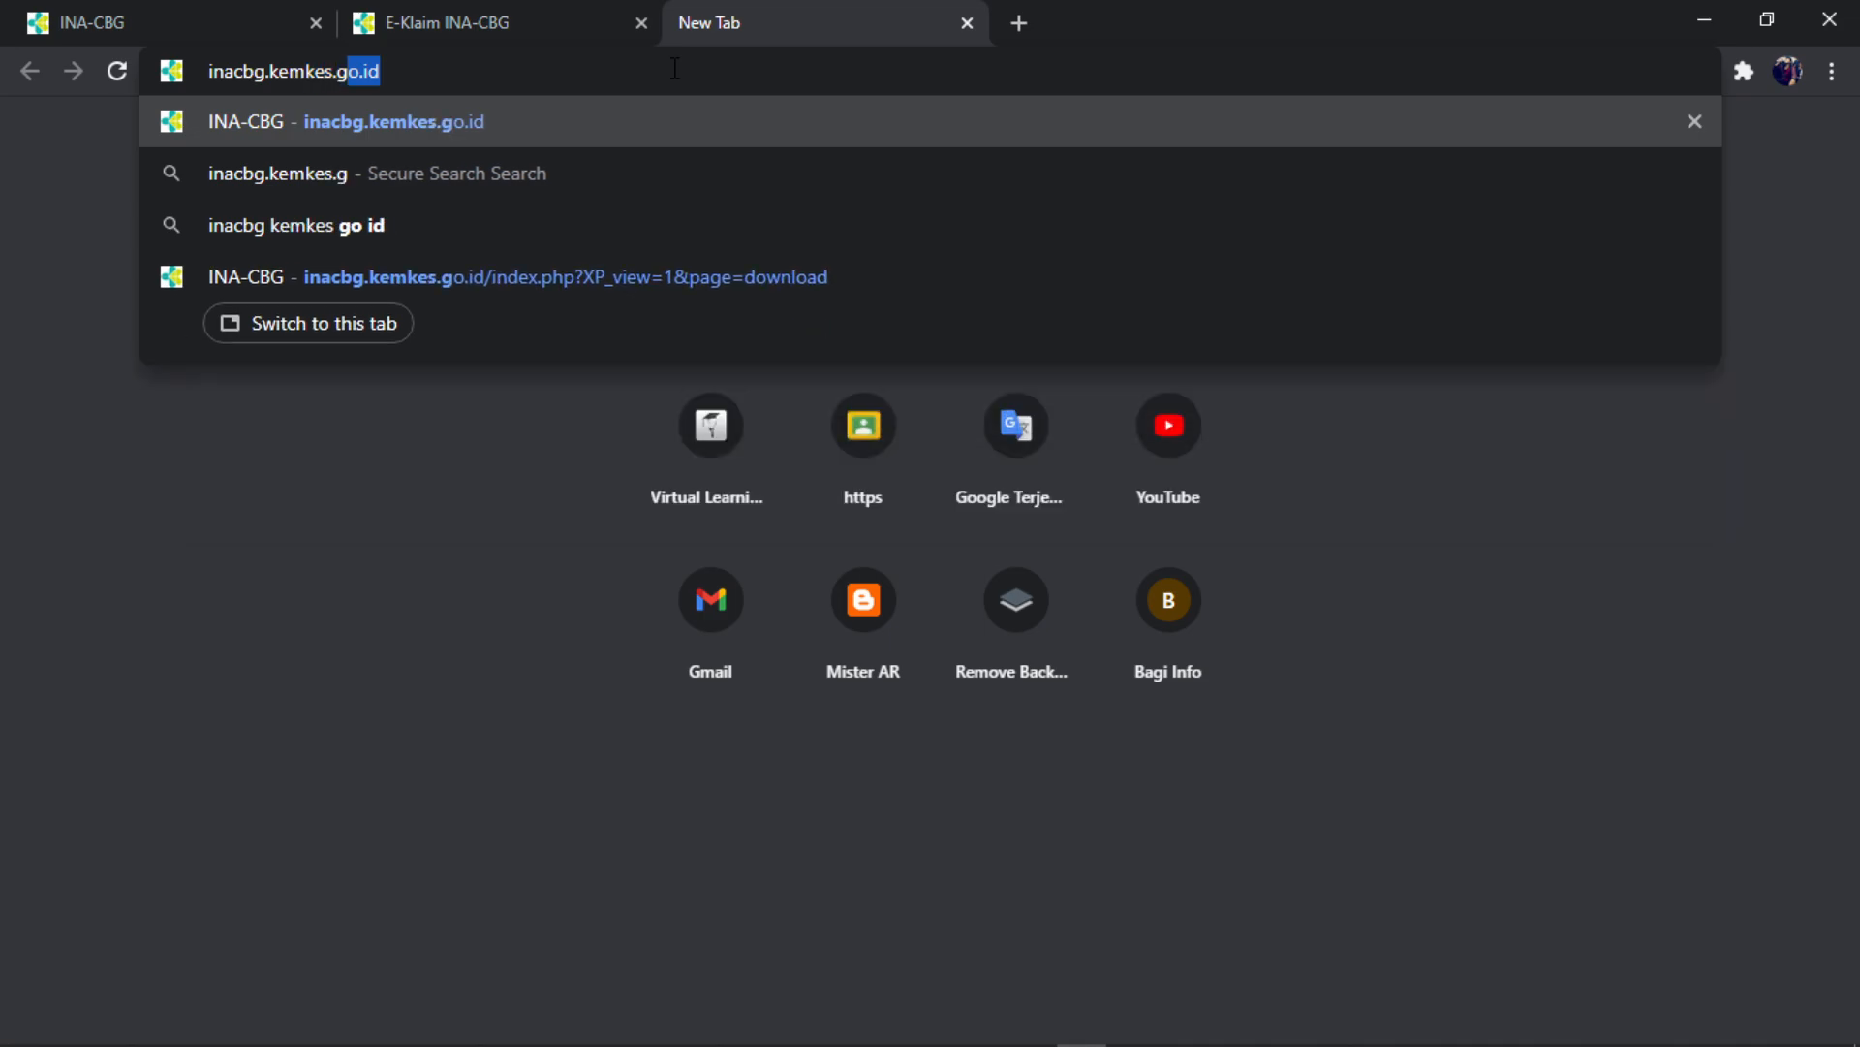
pyautogui.write('o.id')
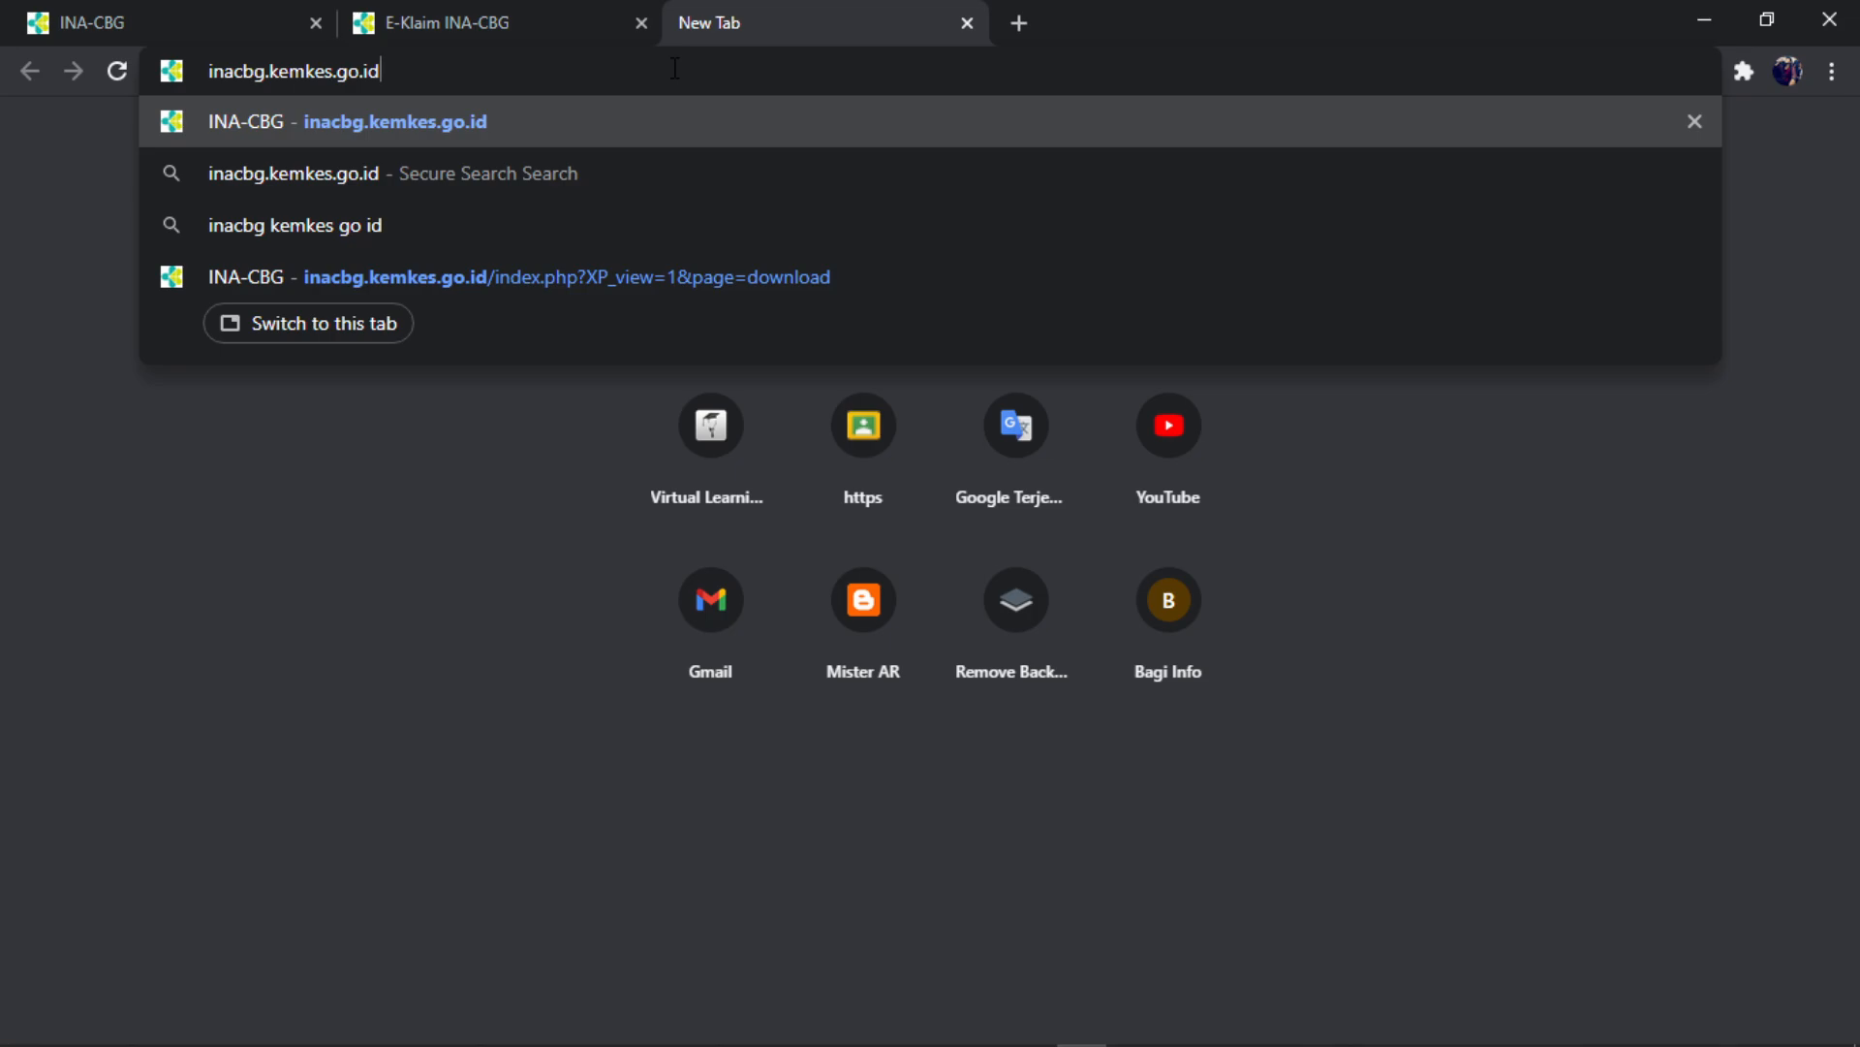
pyautogui.write('/')
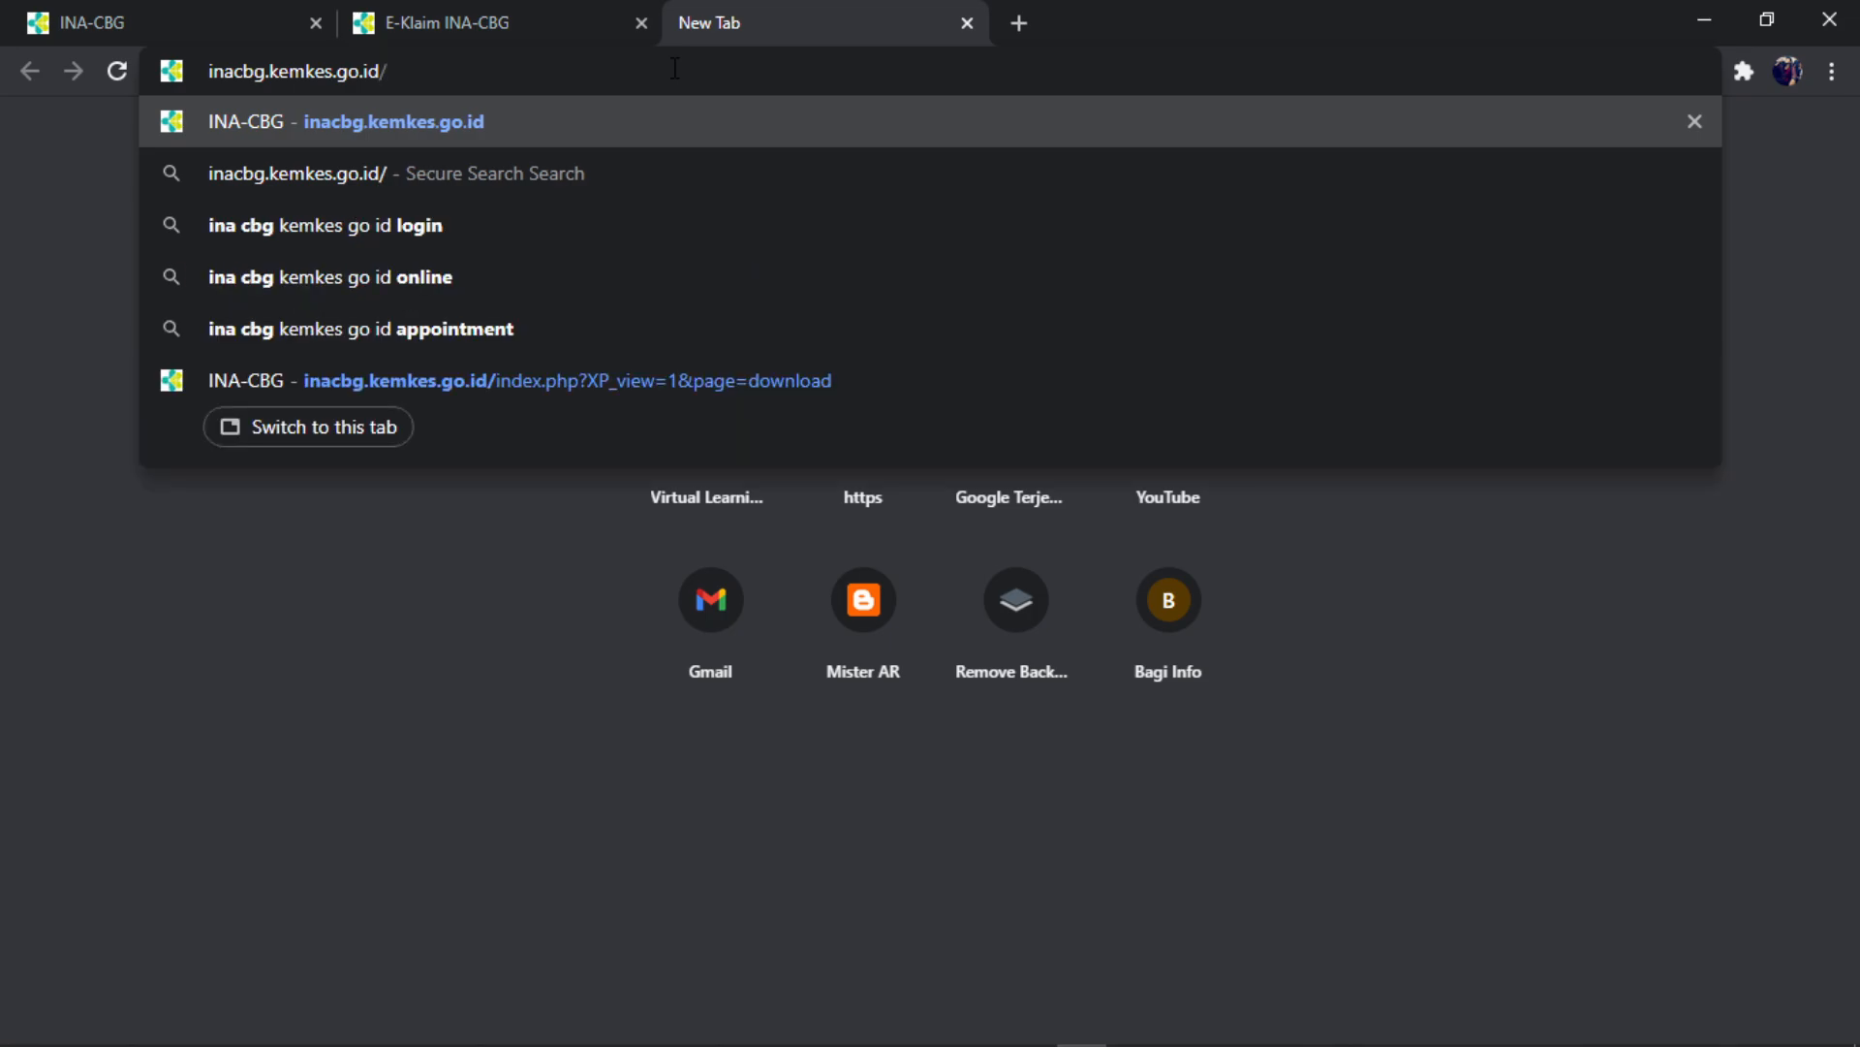
pyautogui.write('dc/')
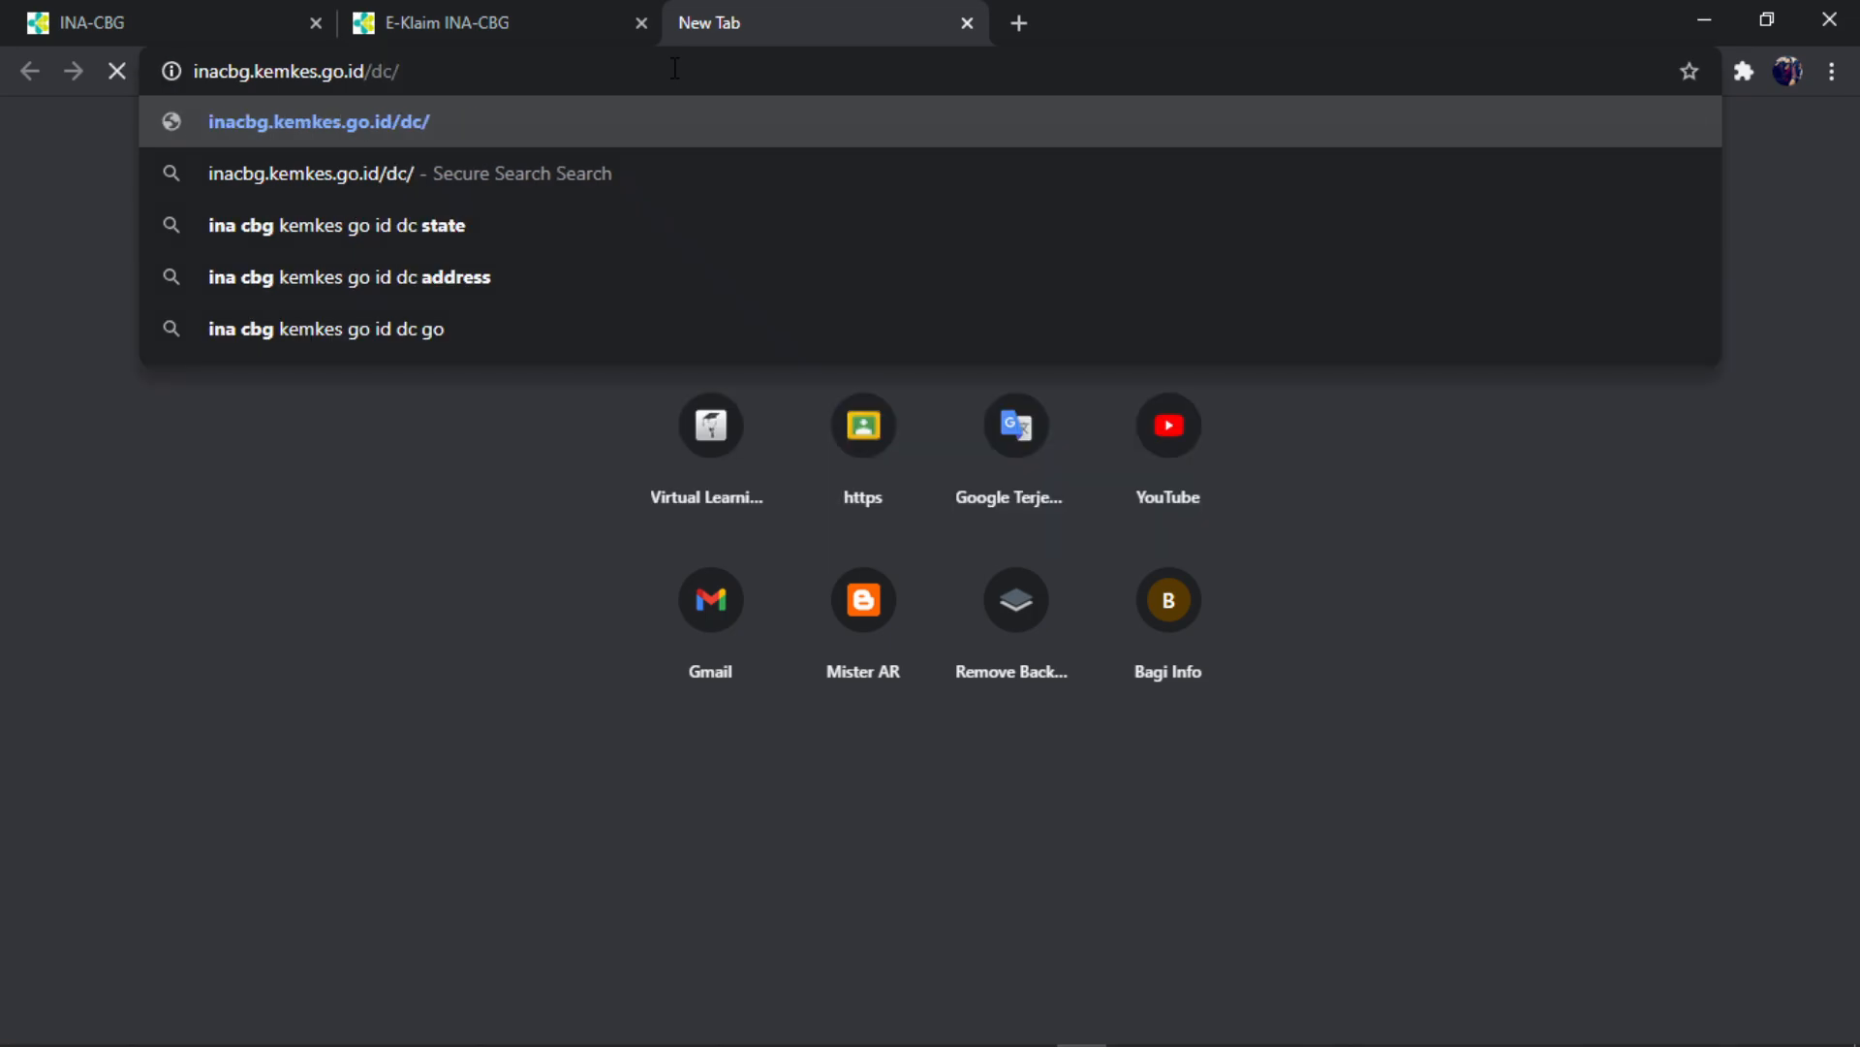
pyautogui.press('Return')
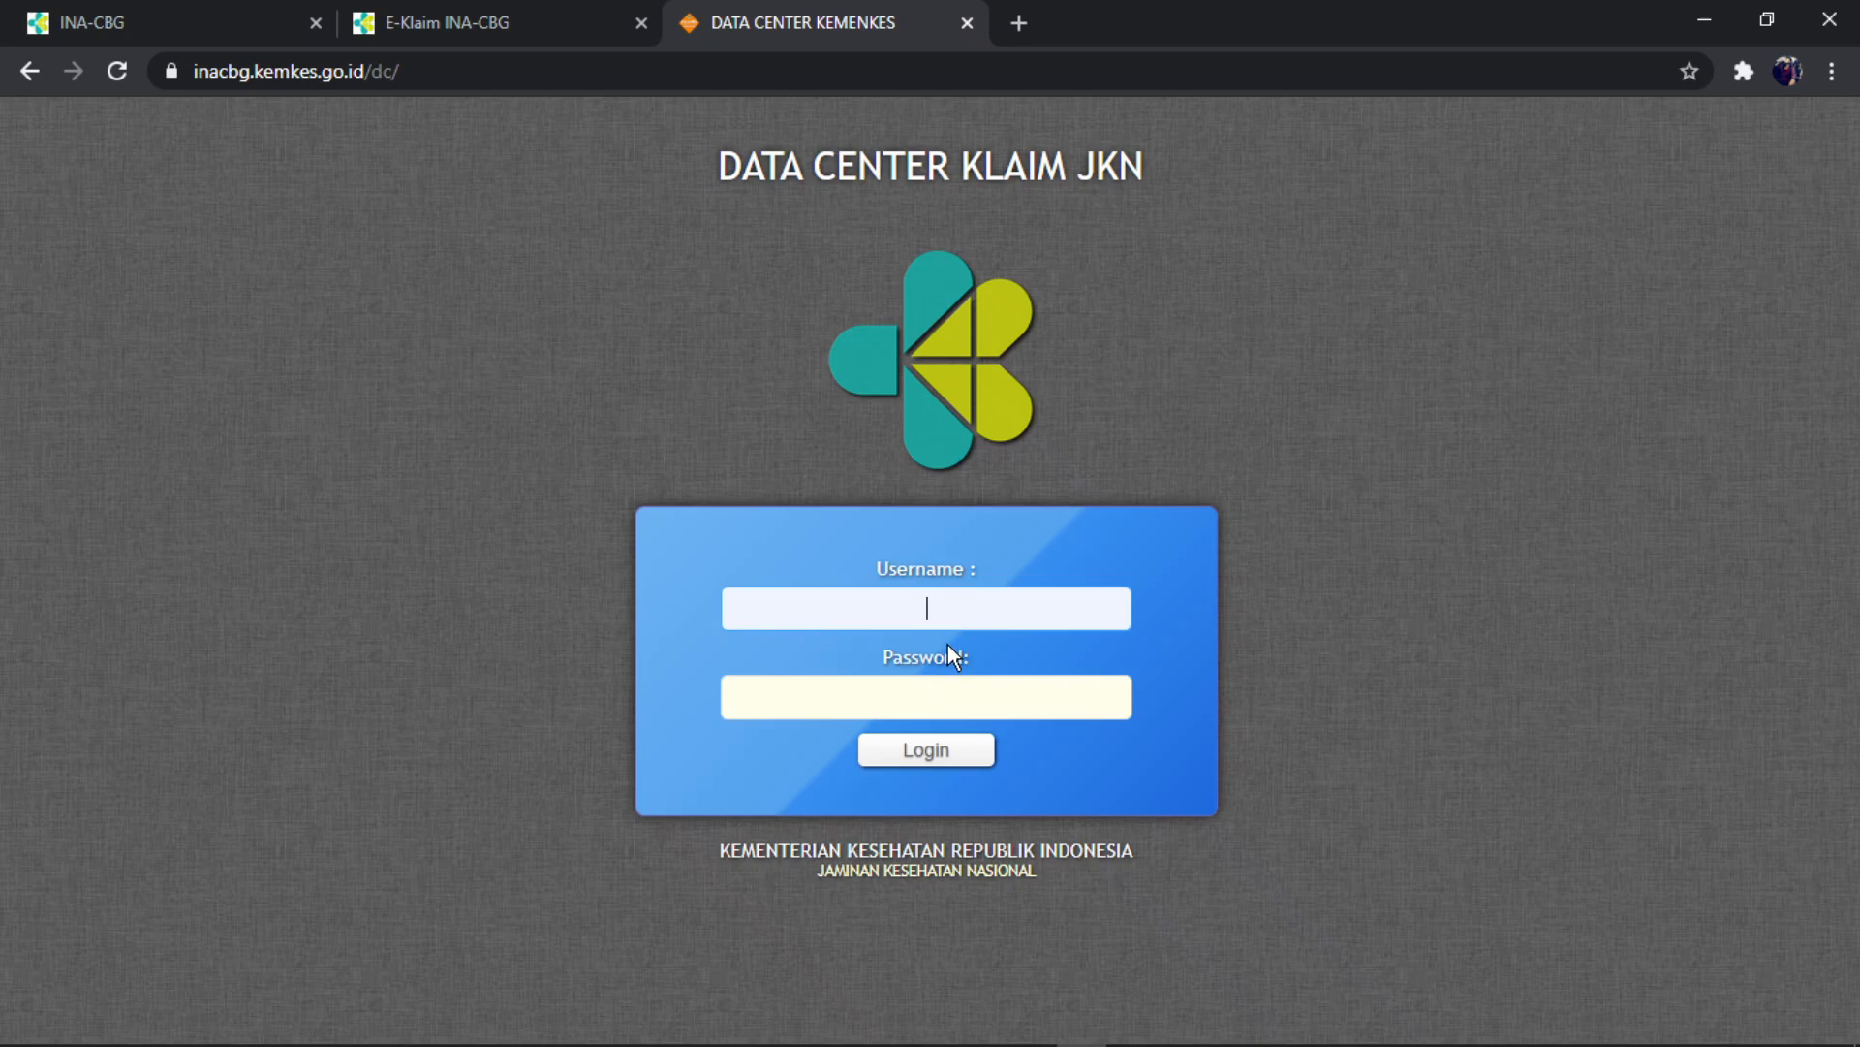
pyautogui.click(928, 696)
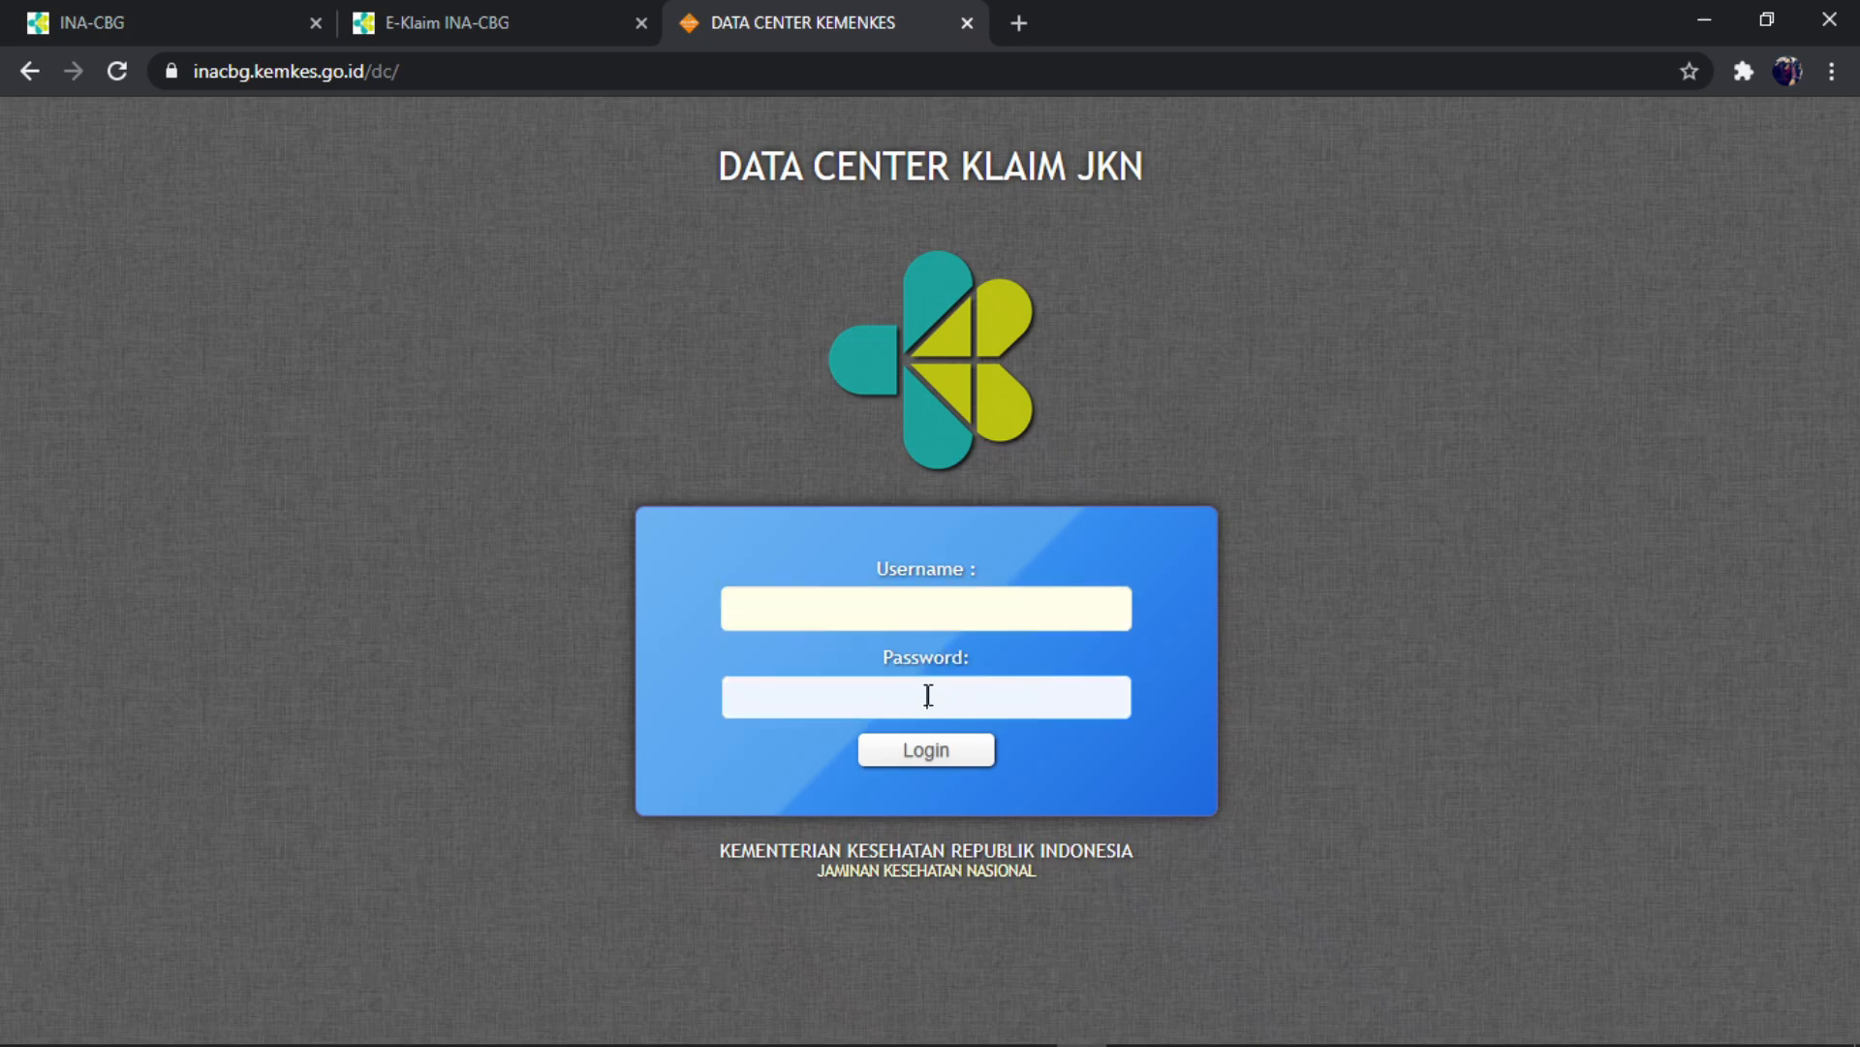
pyautogui.click(945, 603)
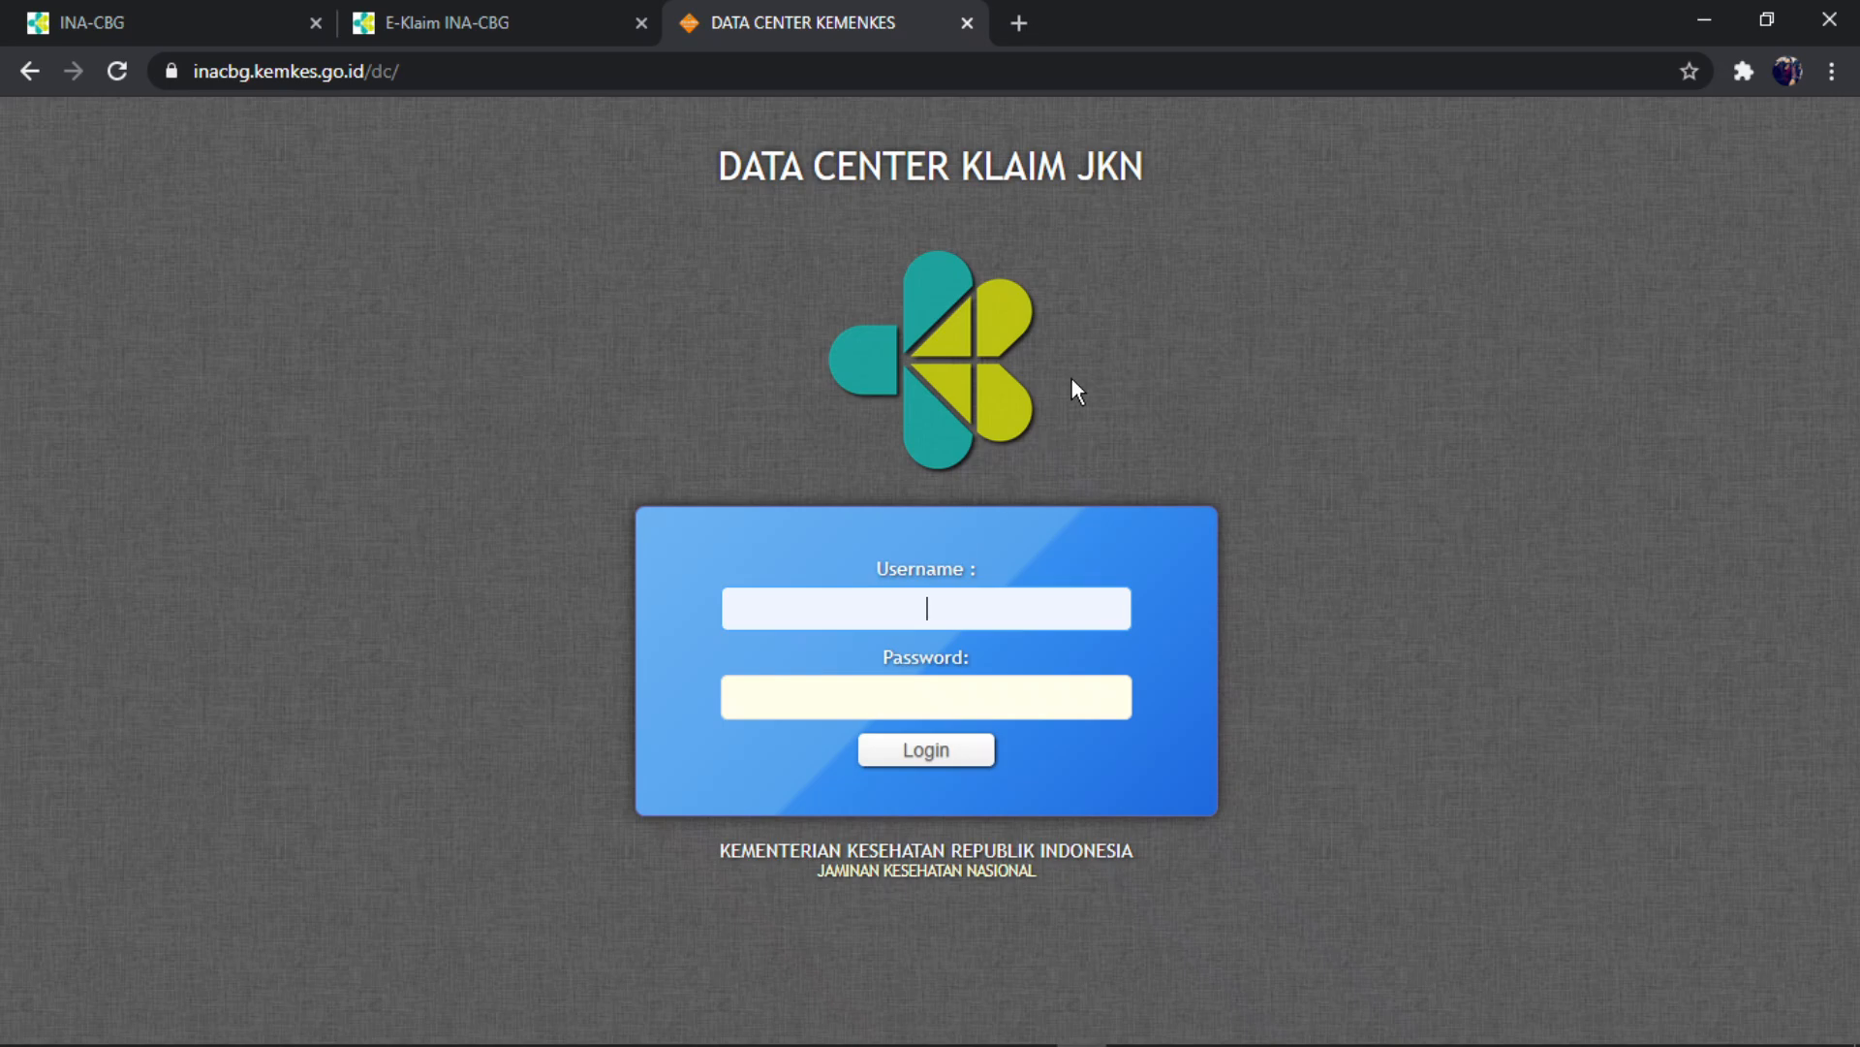
pyautogui.click(552, 24)
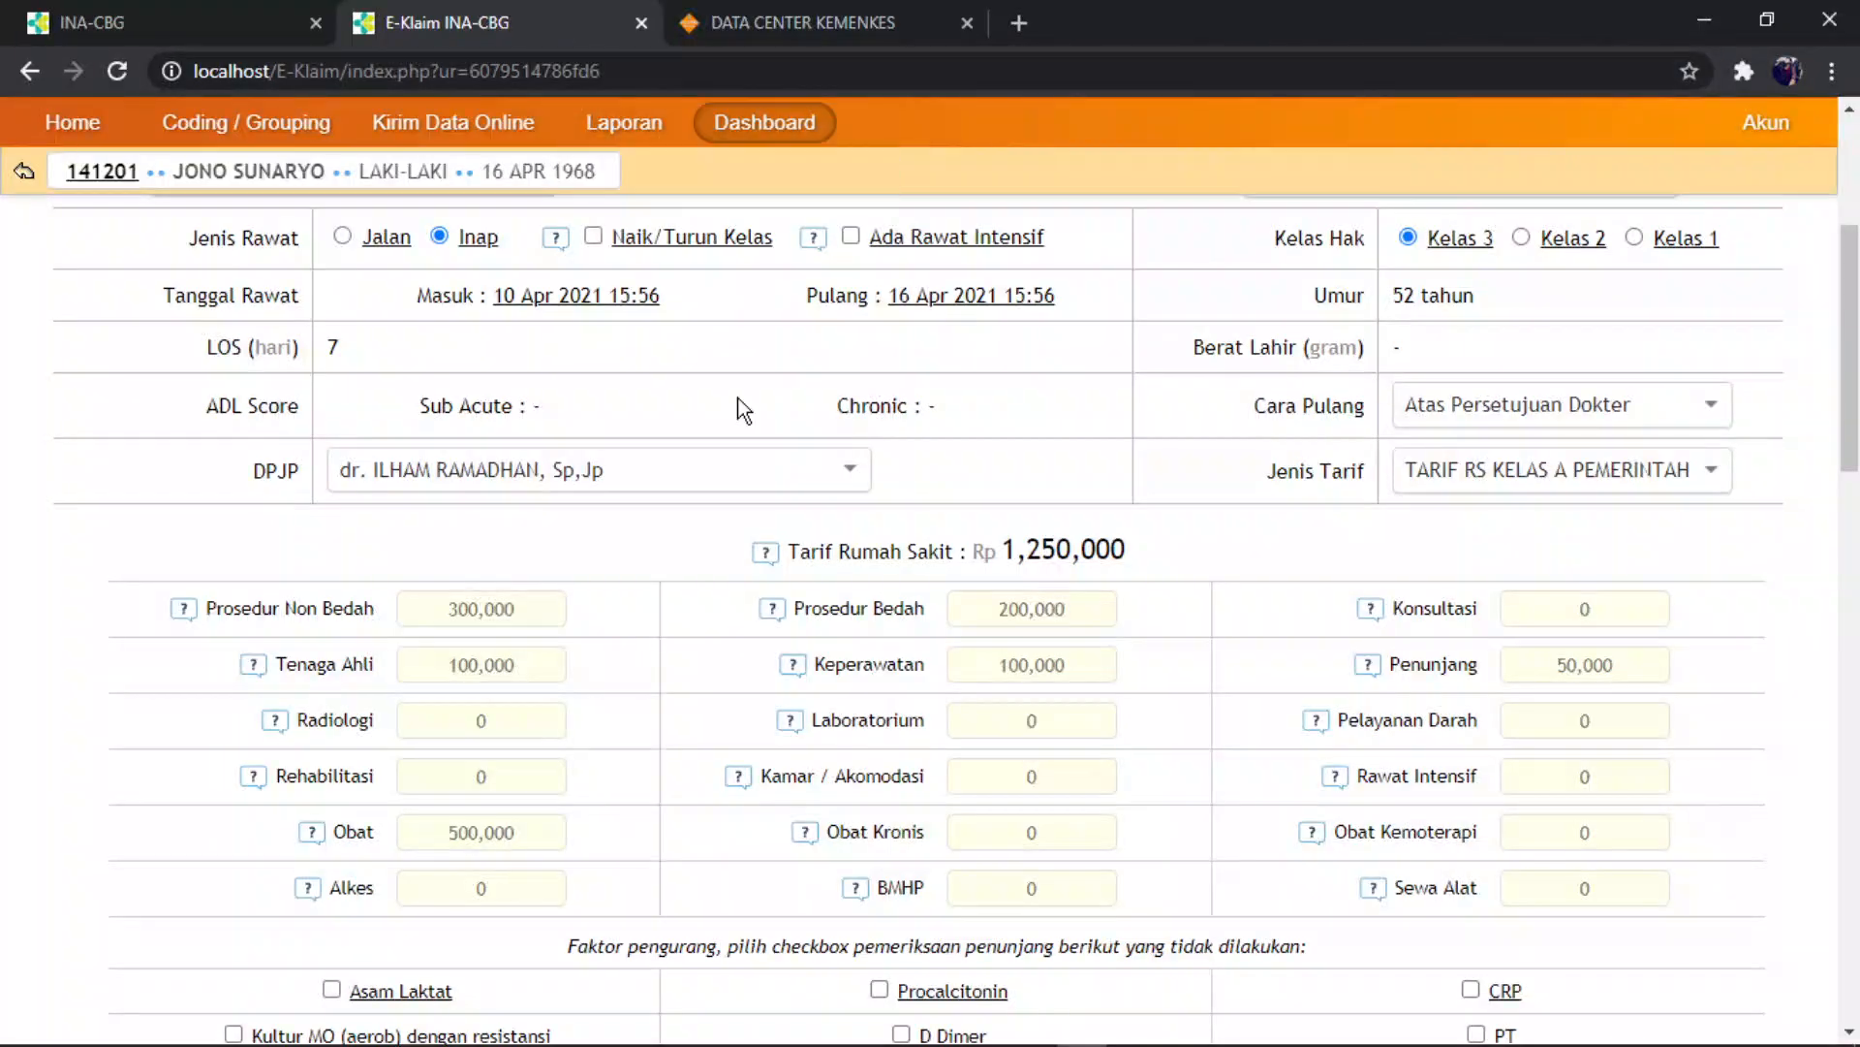
pyautogui.scroll(-7, 845, 564)
pyautogui.scroll(10, 845, 564)
pyautogui.click(808, 24)
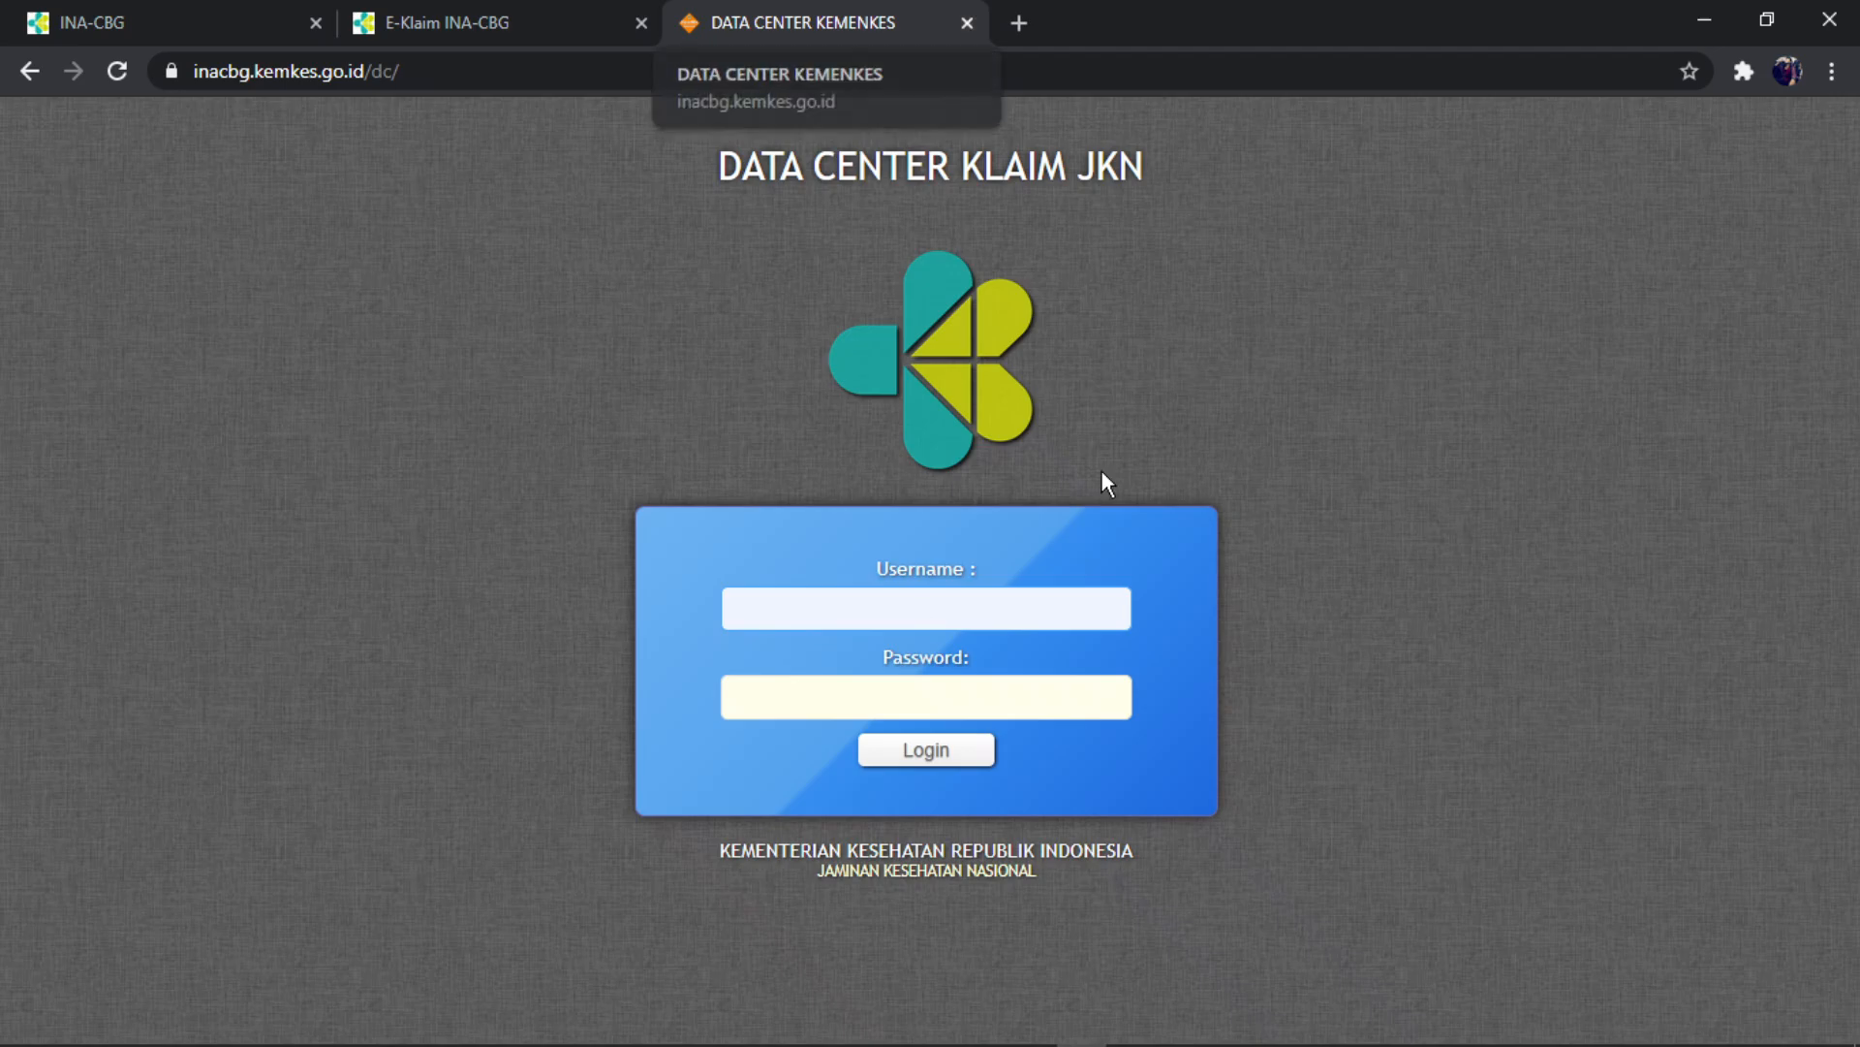
pyautogui.moveTo(1192, 1010)
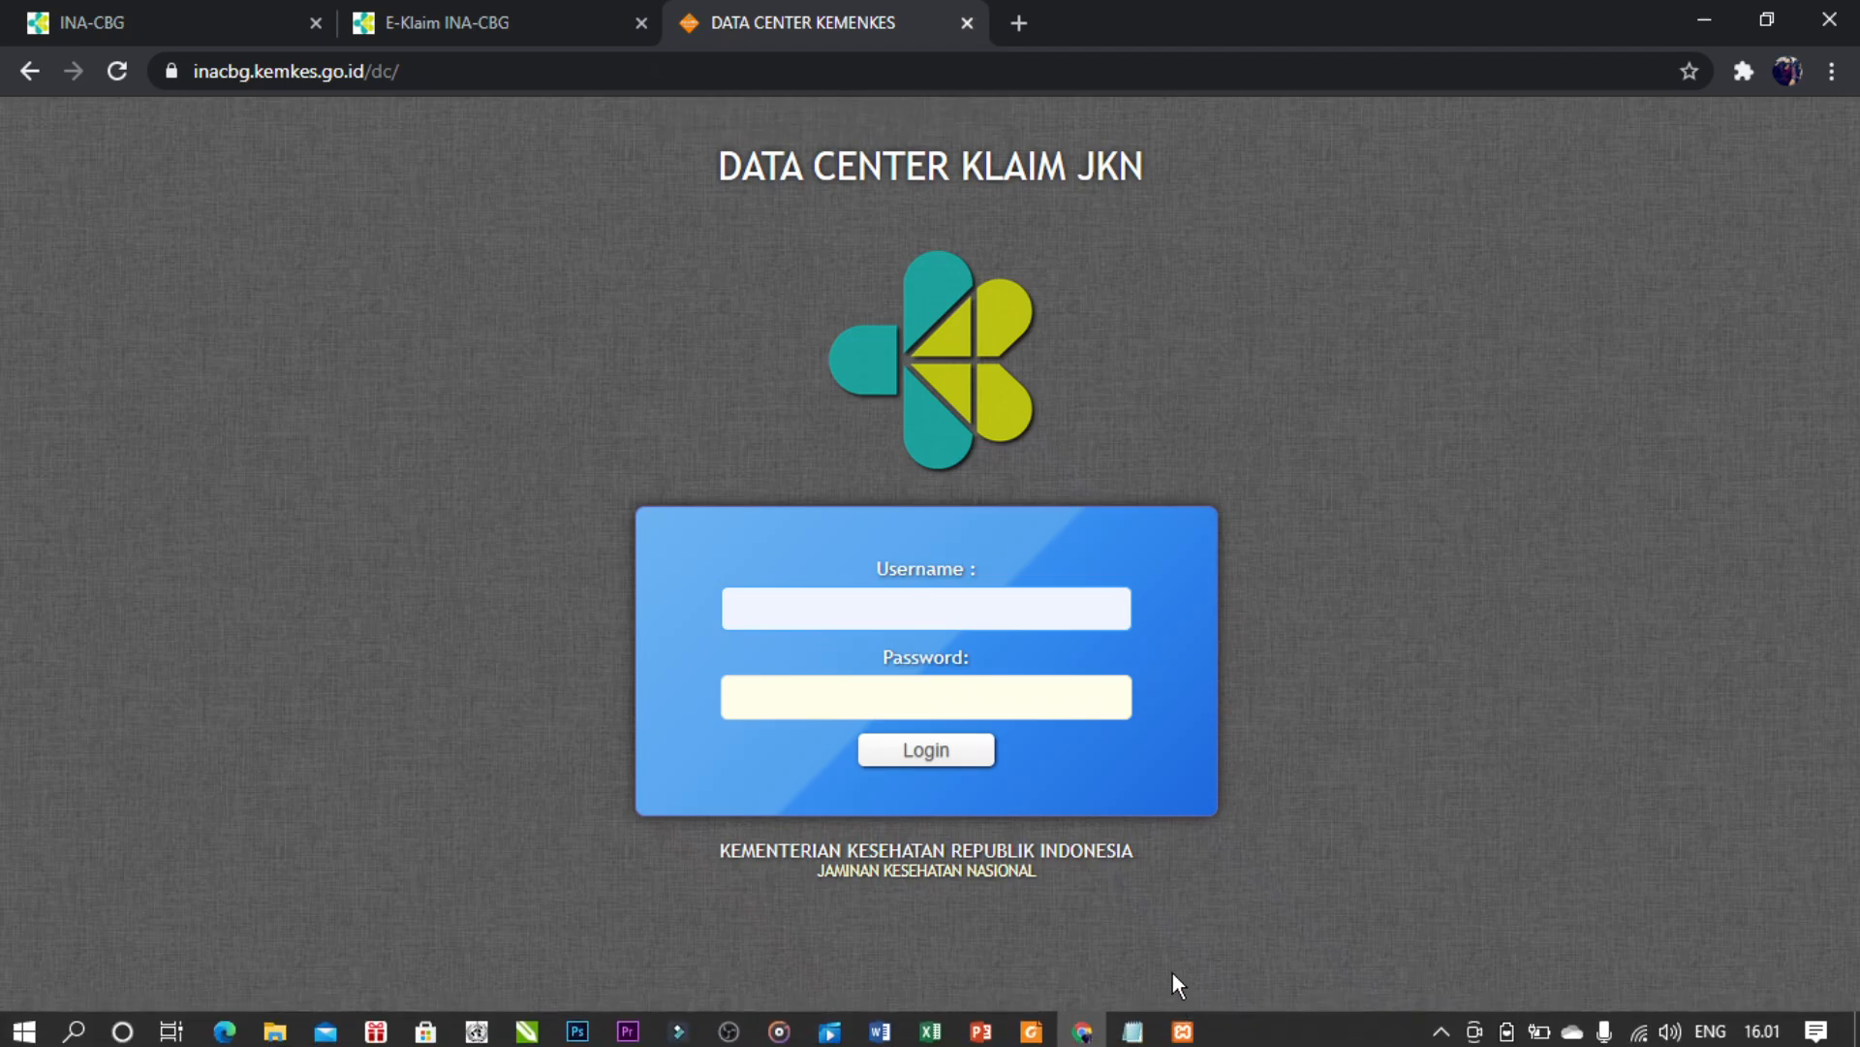